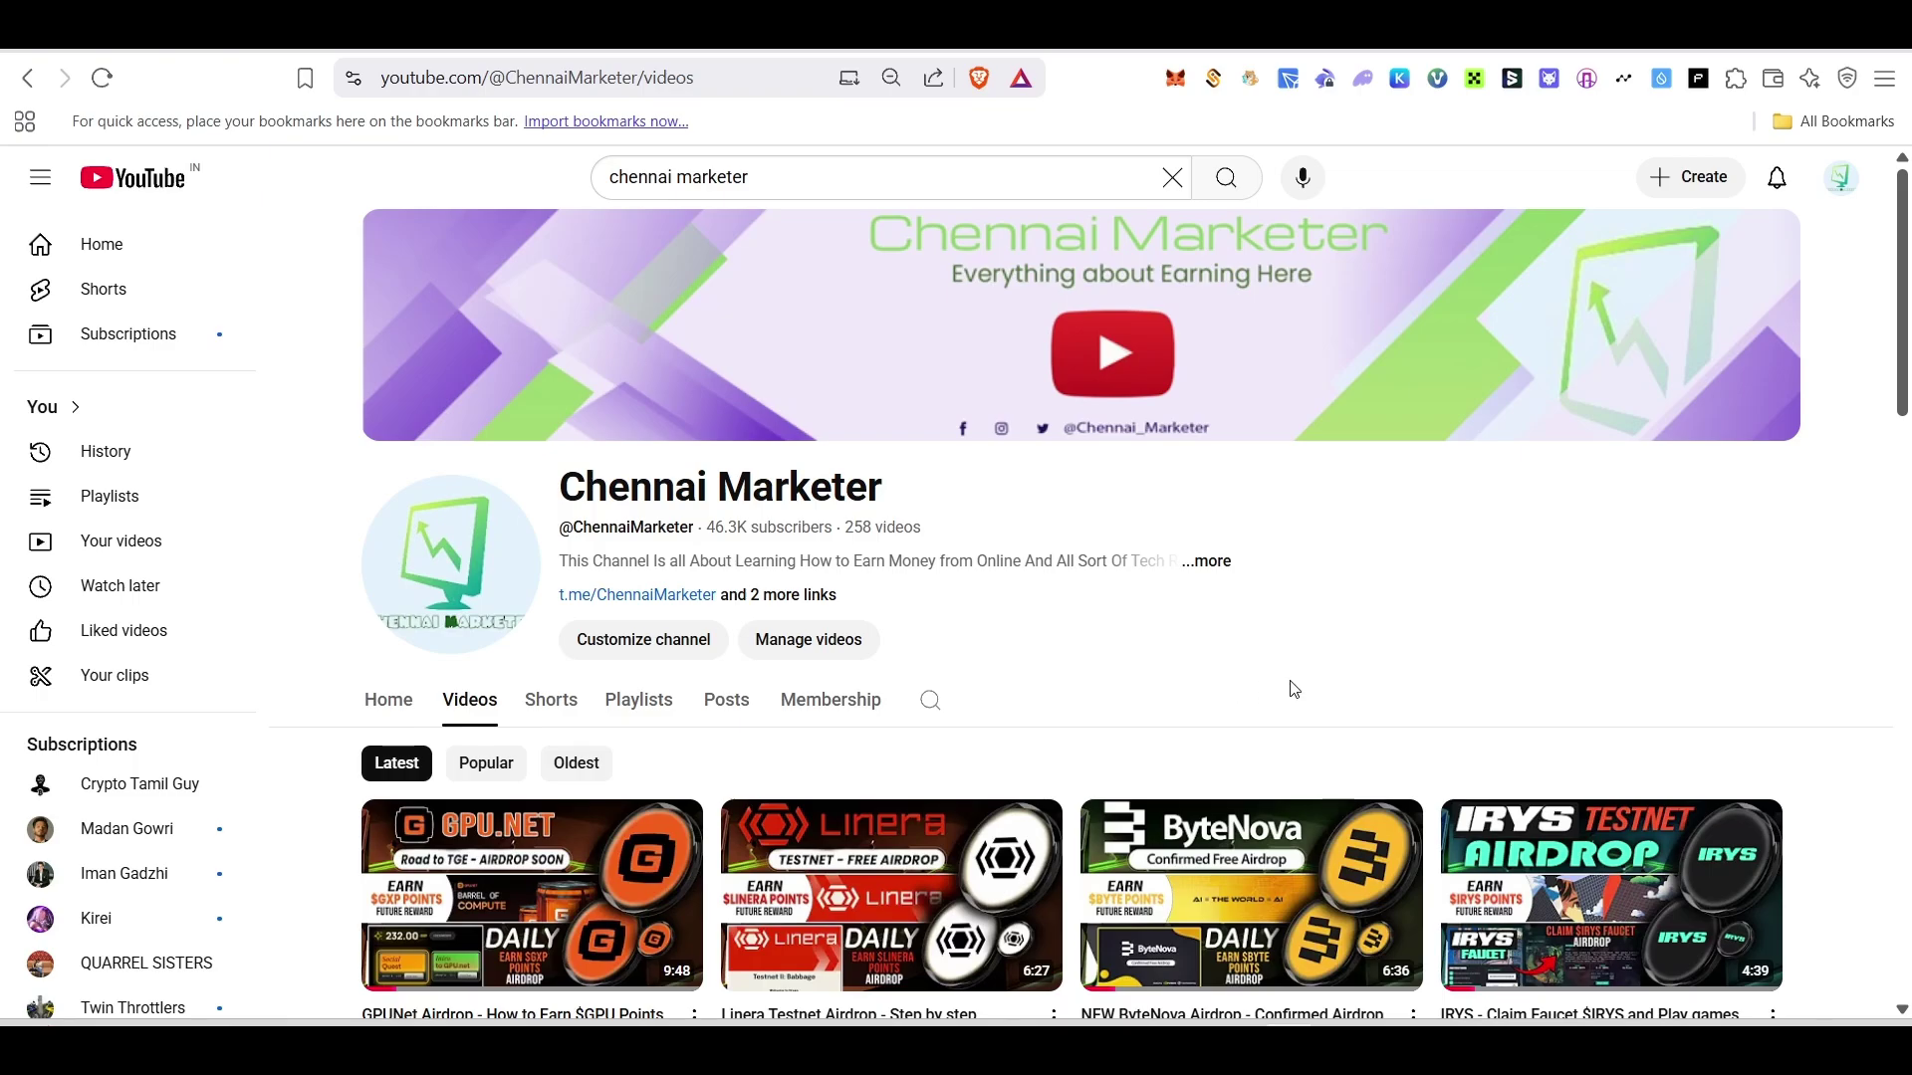
Look over the Chennai Marketer channel's latest YouTube videos and the recent airdrop posts in its Telegram channel.
{"action": "scroll", "coordinate": [1207, 611], "scroll_direction": "down", "scroll_amount": 4}
{"action": "scroll", "coordinate": [1650, 727], "scroll_direction": "up", "scroll_amount": 4}
{"action": "scroll", "coordinate": [1210, 639], "scroll_direction": "down", "scroll_amount": 5}
{"action": "scroll", "coordinate": [1203, 640], "scroll_direction": "up", "scroll_amount": 5}
{"action": "scroll", "coordinate": [1081, 596], "scroll_direction": "up", "scroll_amount": 5}
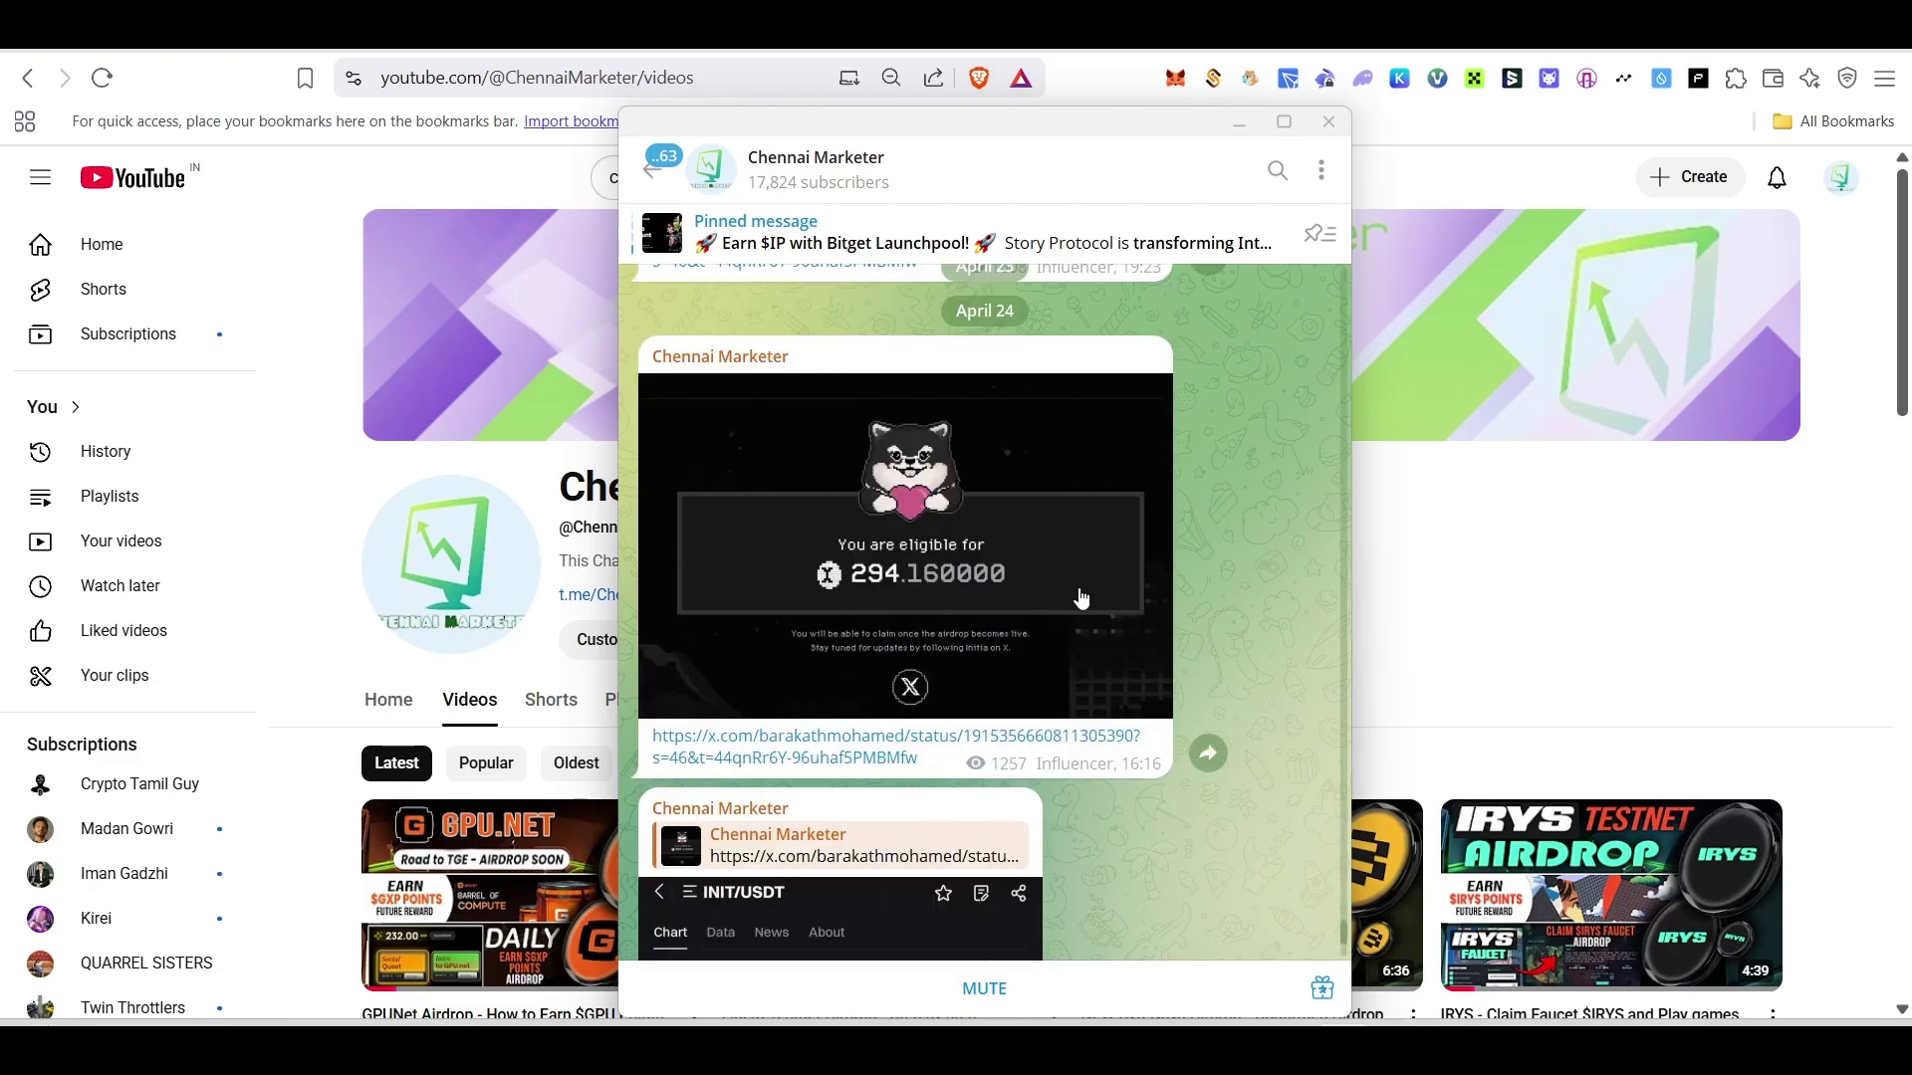
{"action": "scroll", "coordinate": [1081, 598], "scroll_direction": "up", "scroll_amount": 4}
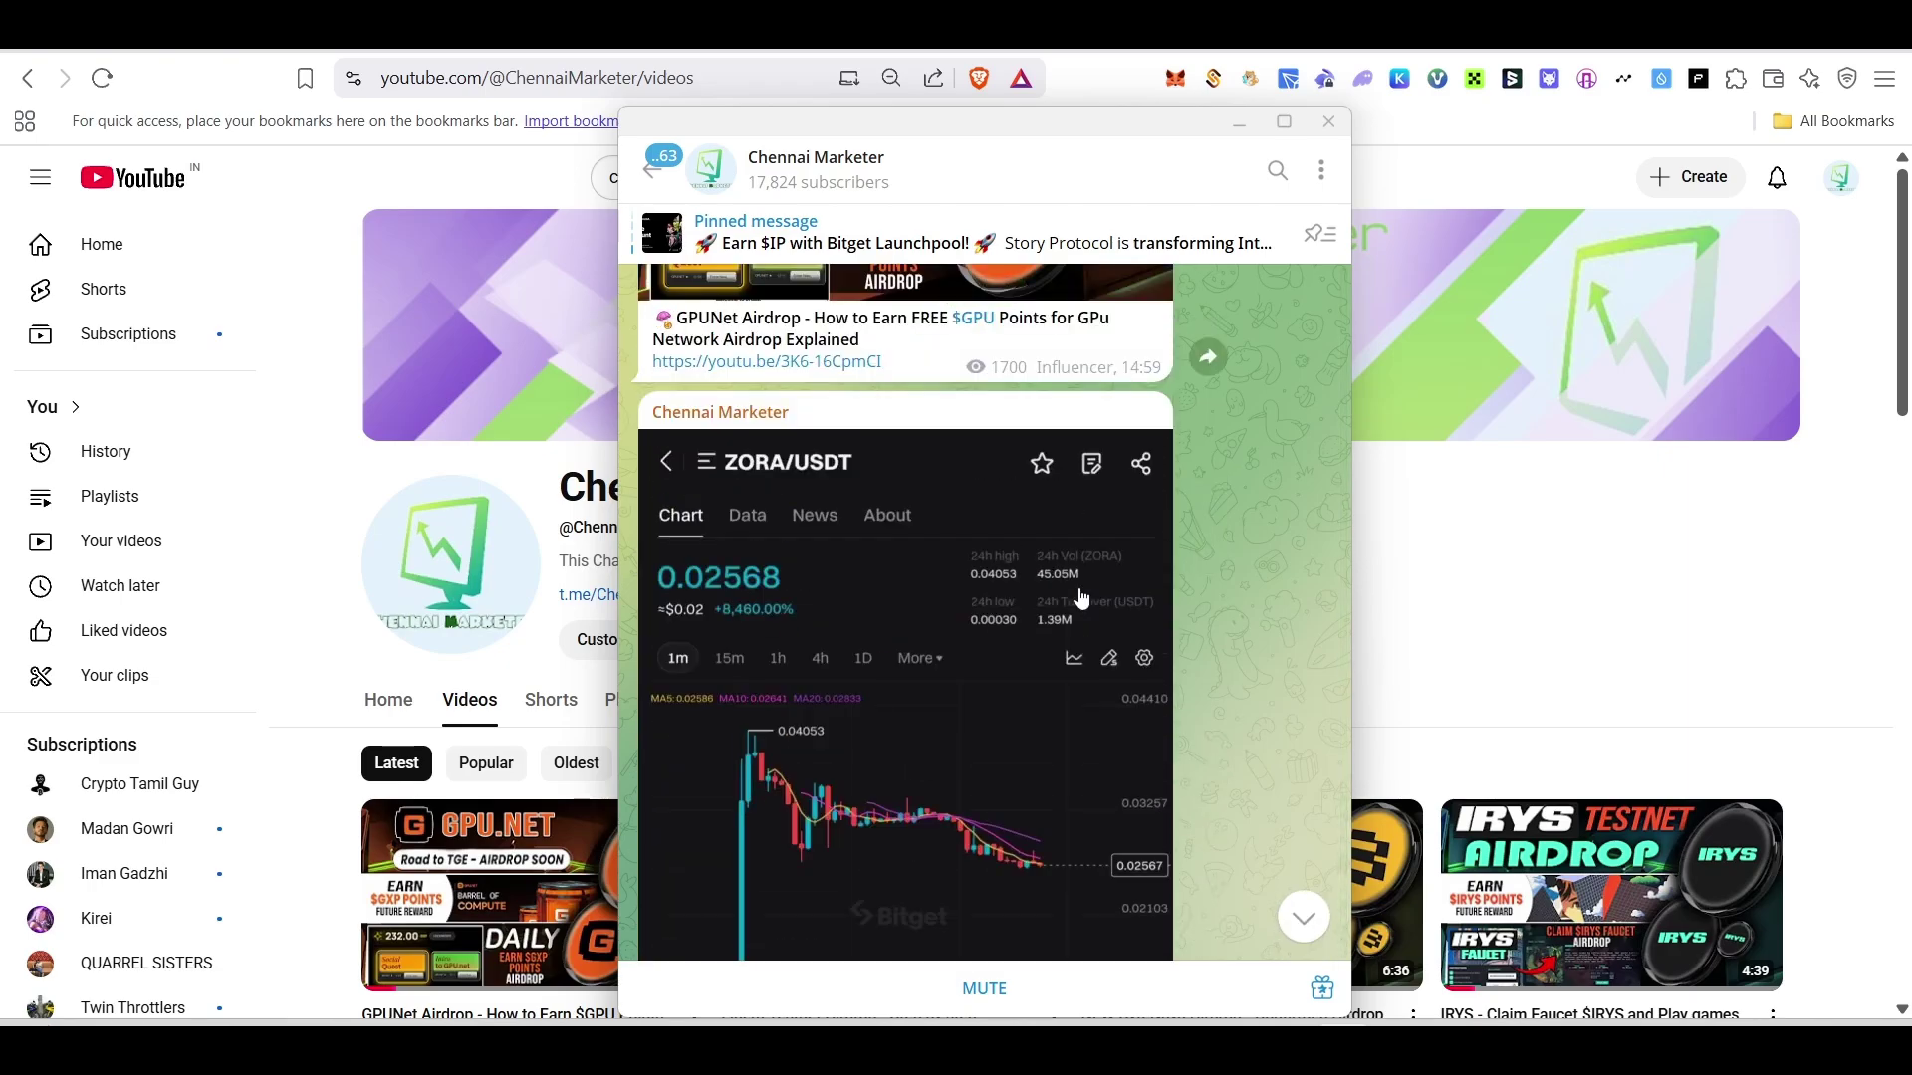
{"action": "scroll", "coordinate": [1014, 607], "scroll_direction": "down", "scroll_amount": 3}
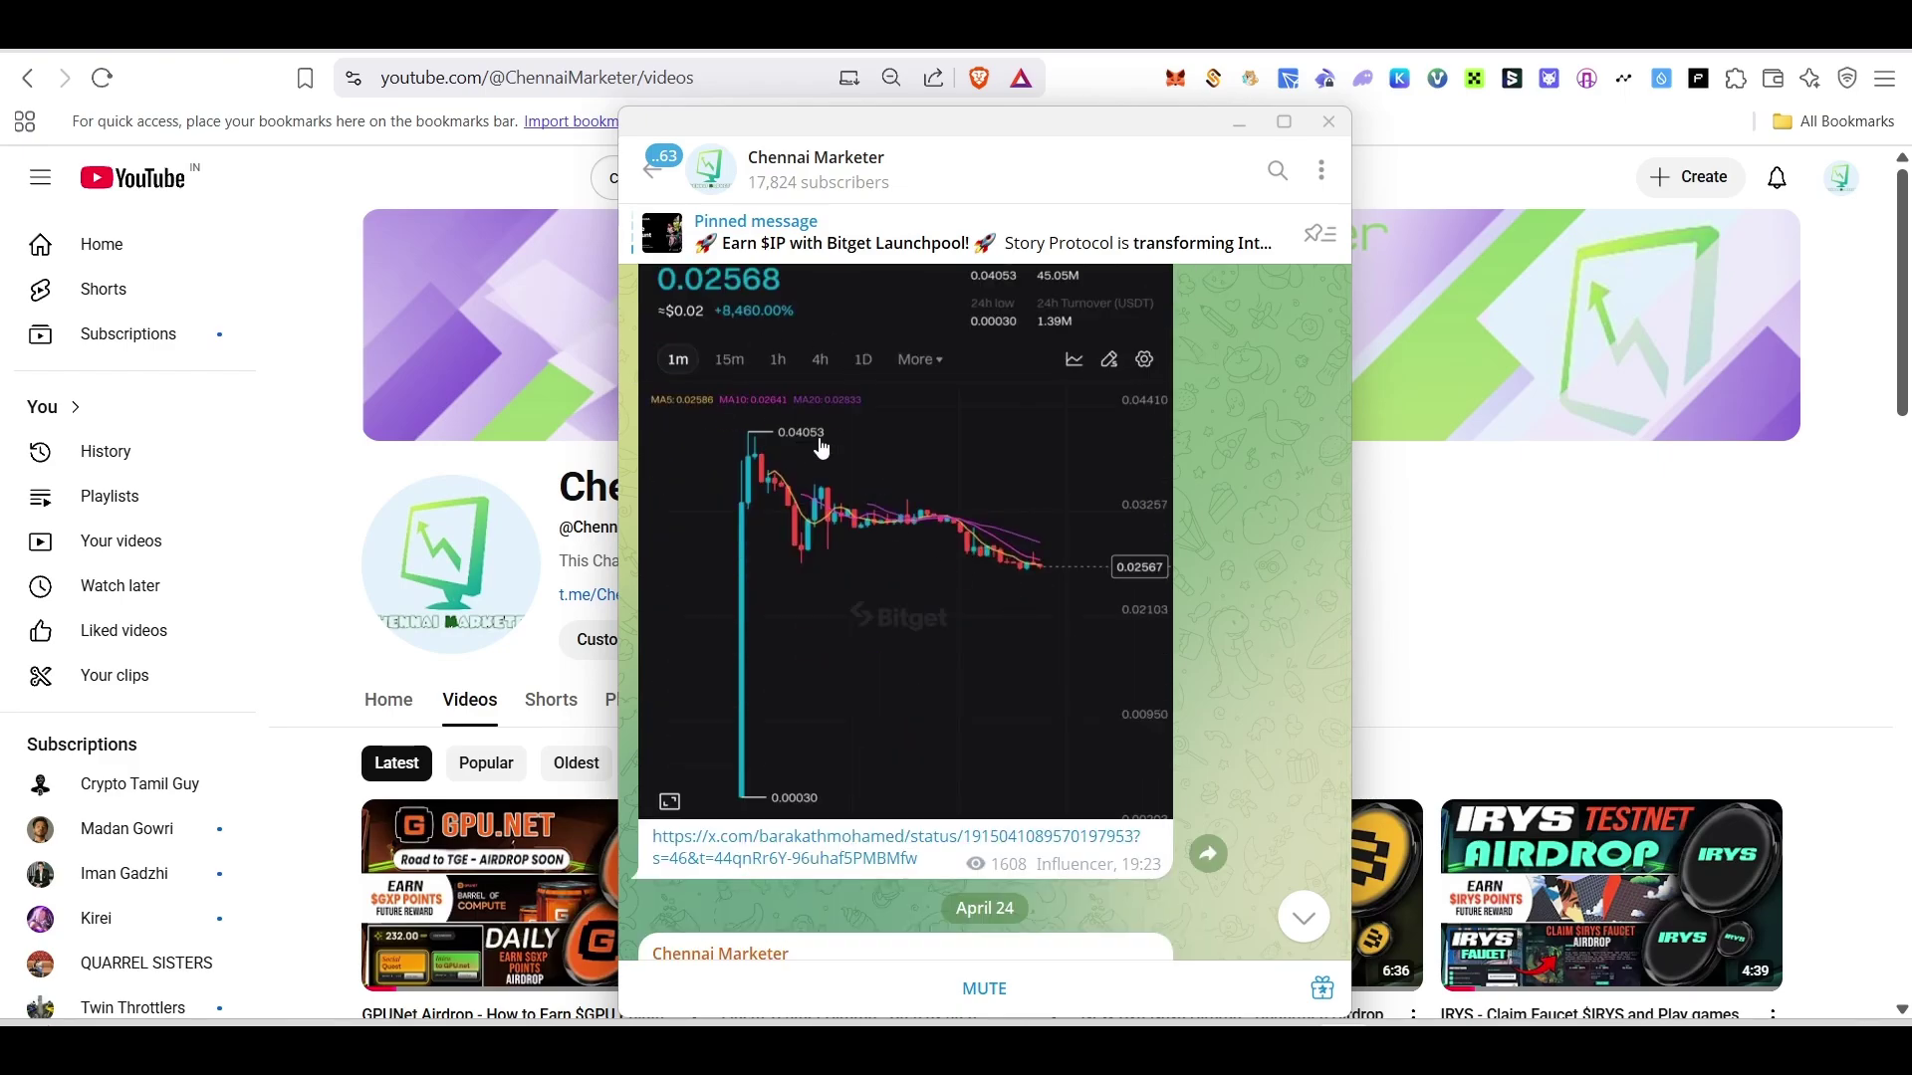
{"action": "scroll", "coordinate": [1217, 677], "scroll_direction": "up", "scroll_amount": 3}
{"action": "scroll", "coordinate": [1175, 595], "scroll_direction": "down", "scroll_amount": 6}
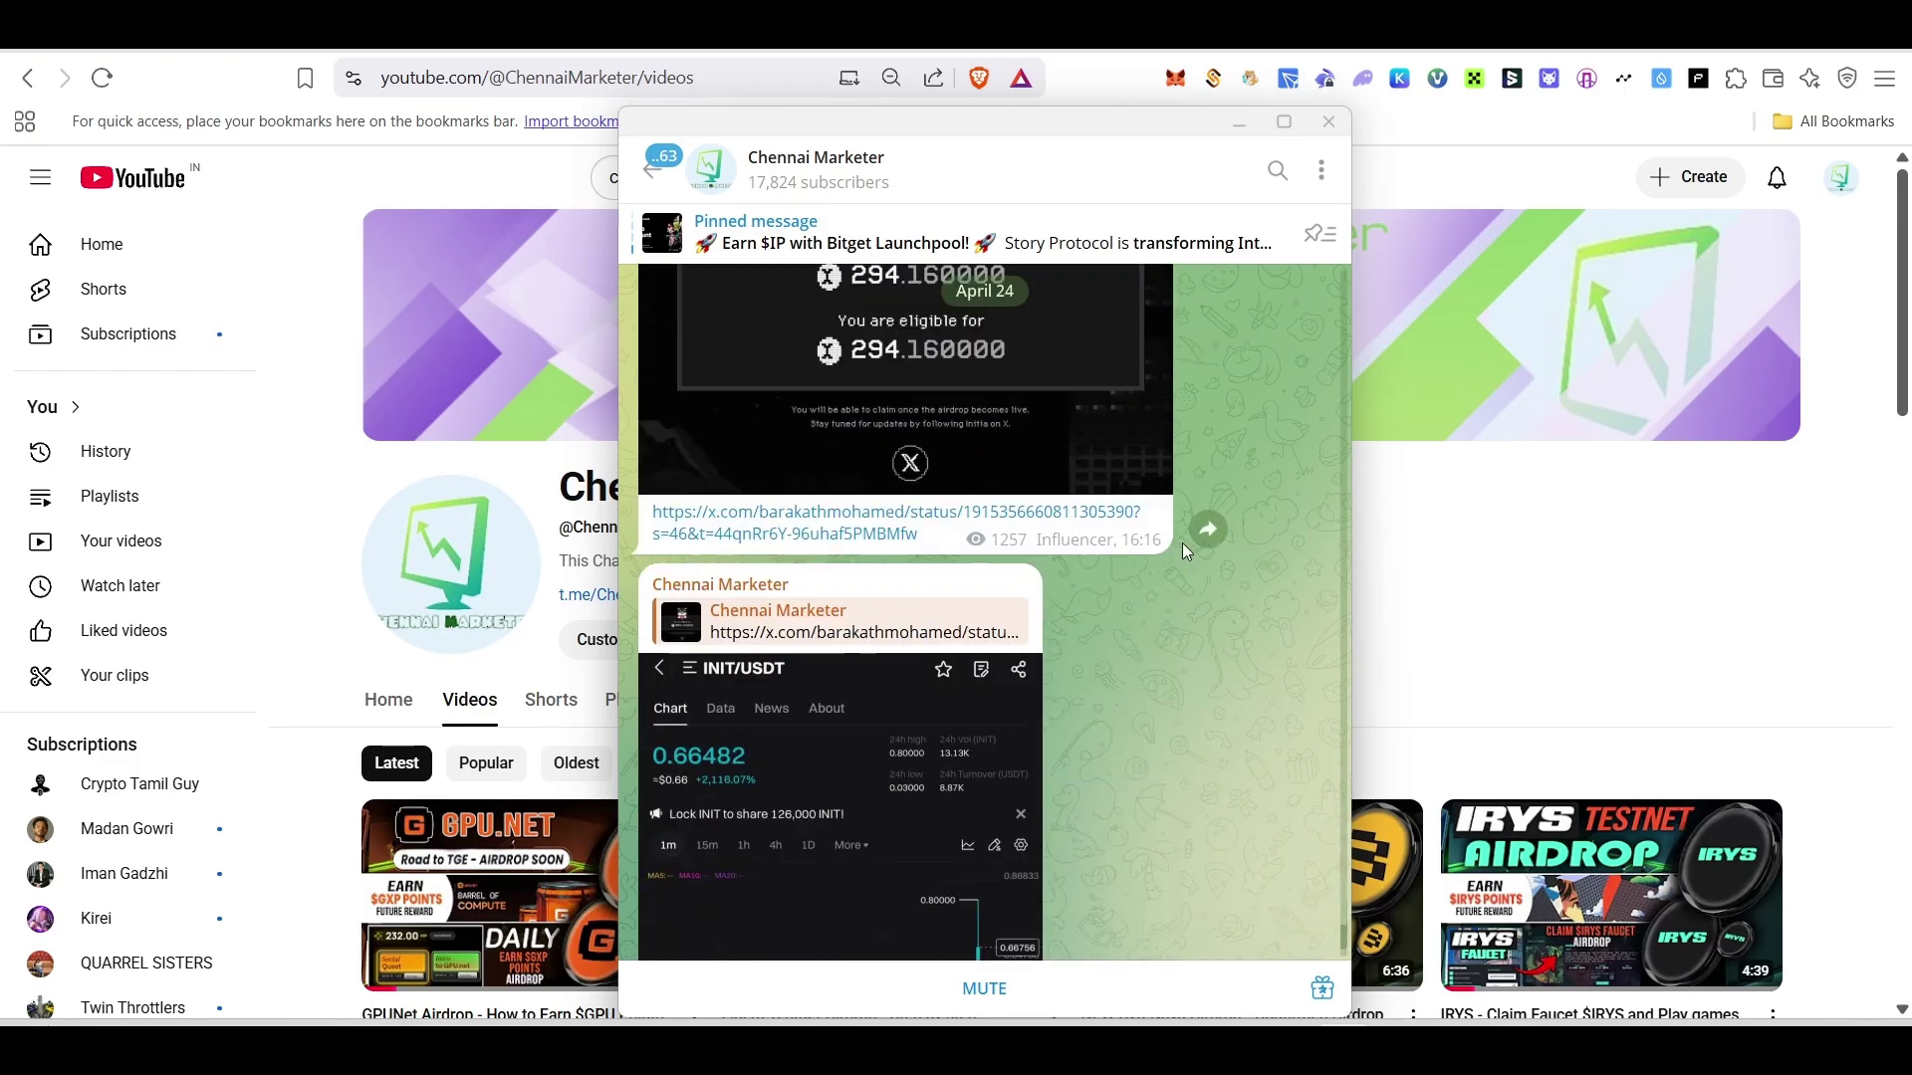
{"action": "left_click", "coordinate": [1240, 124]}
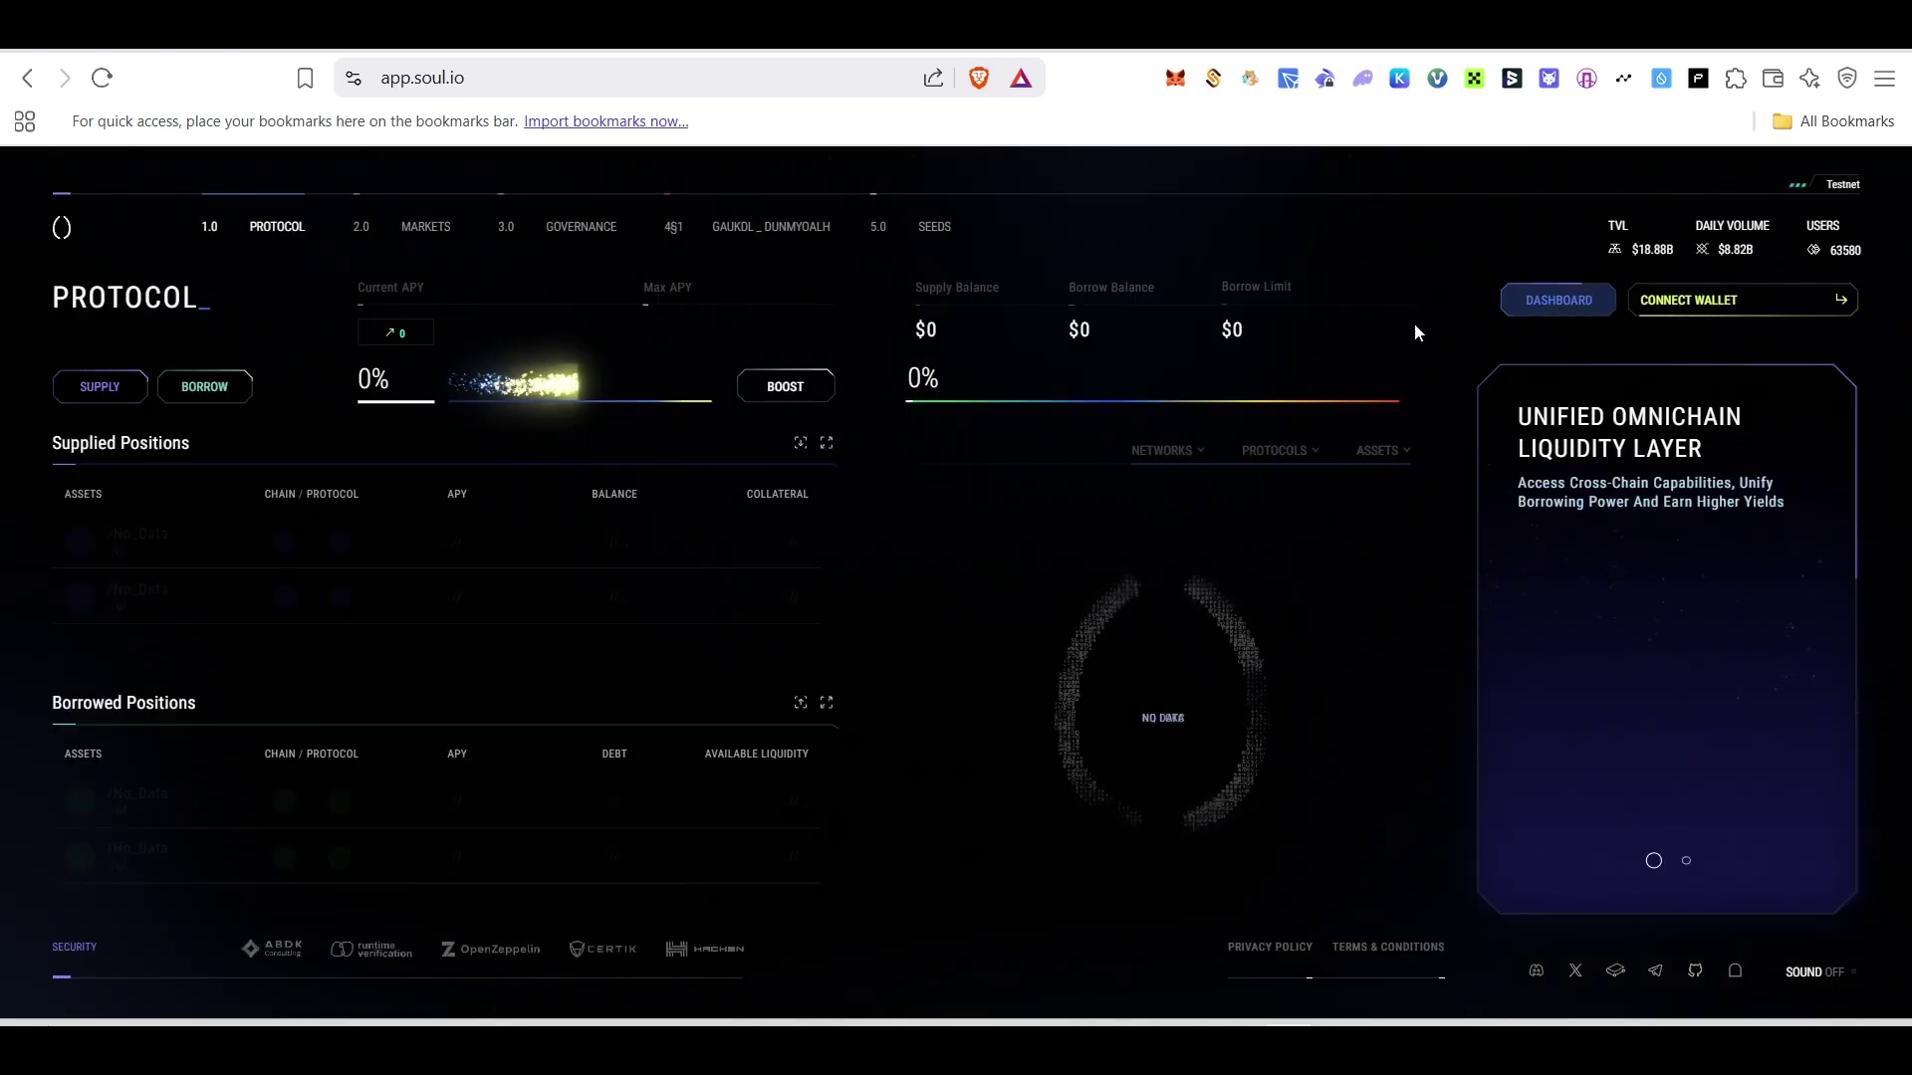
Connect the MetaMask wallet to soul.io with the Avalanche Fuji network approved, and sign the account verification message.
{"action": "left_click", "coordinate": [1727, 300]}
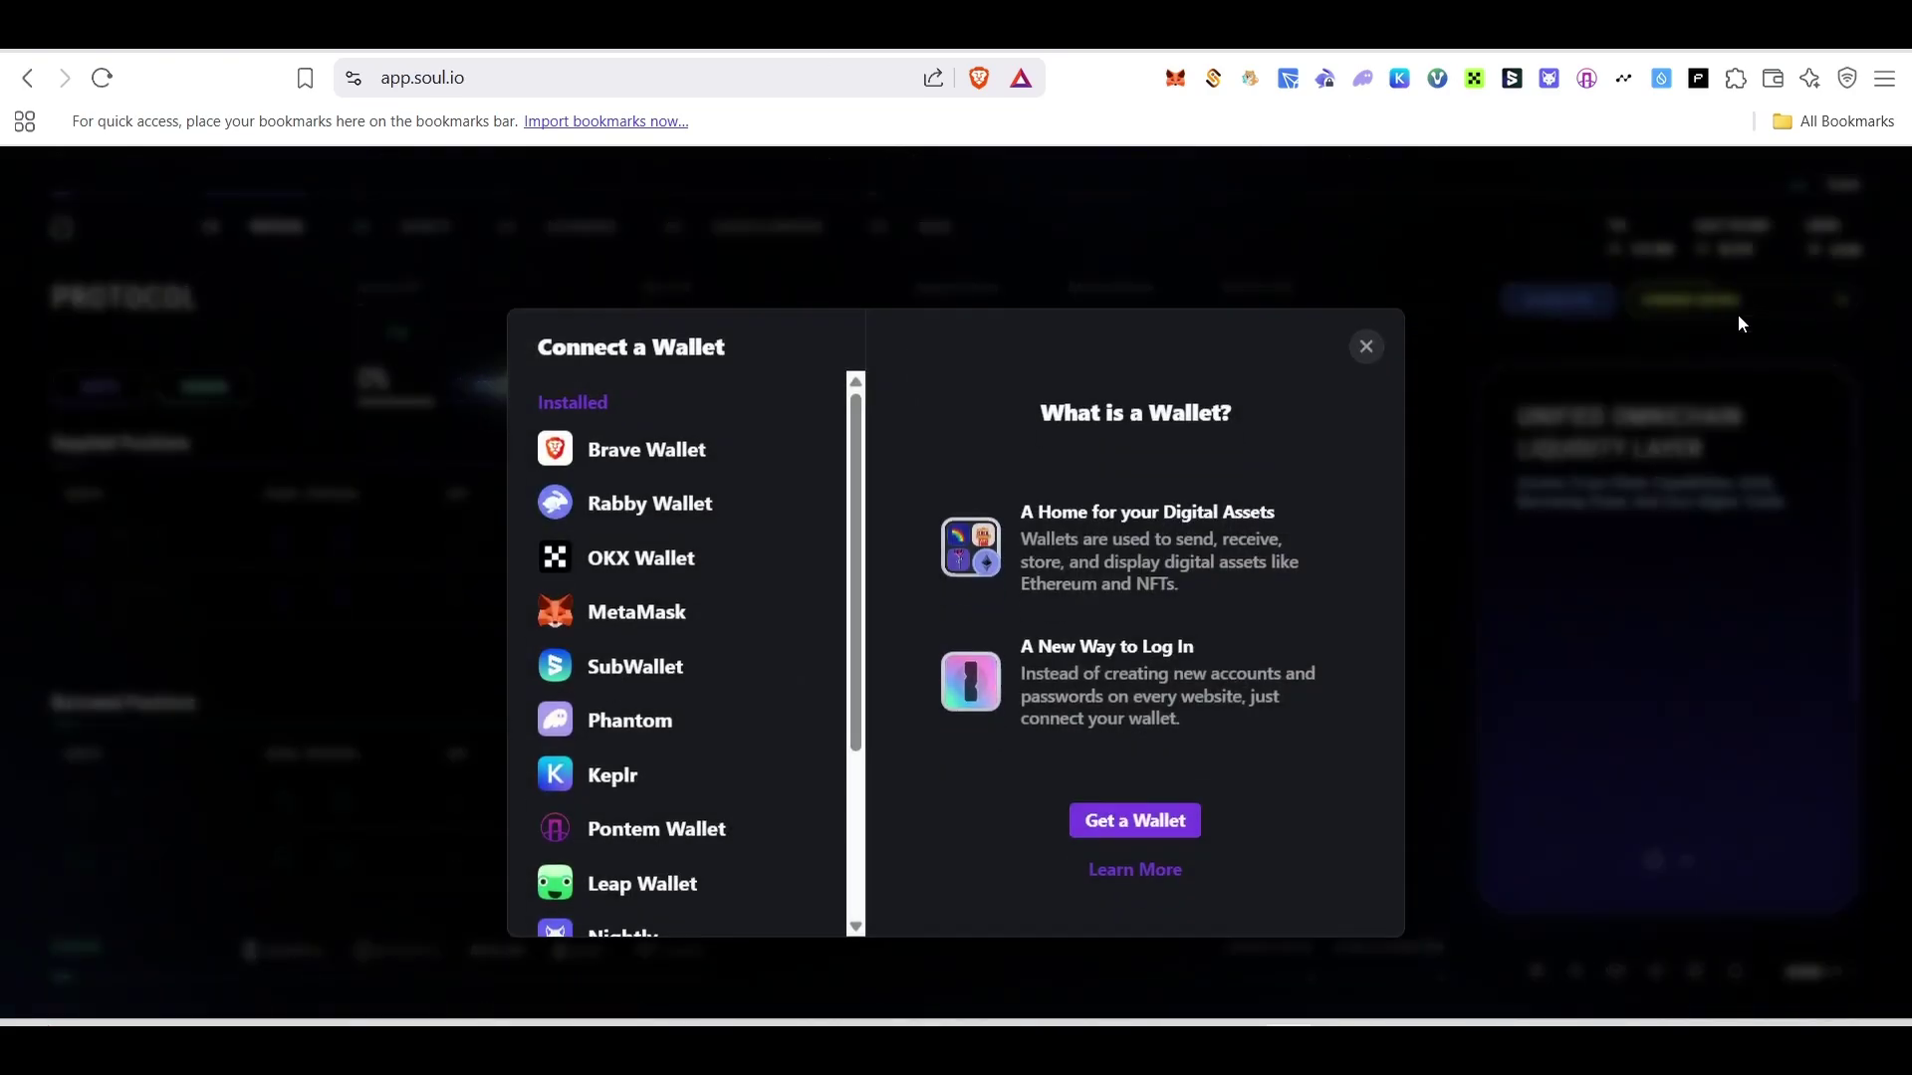
{"action": "left_click", "coordinate": [724, 575]}
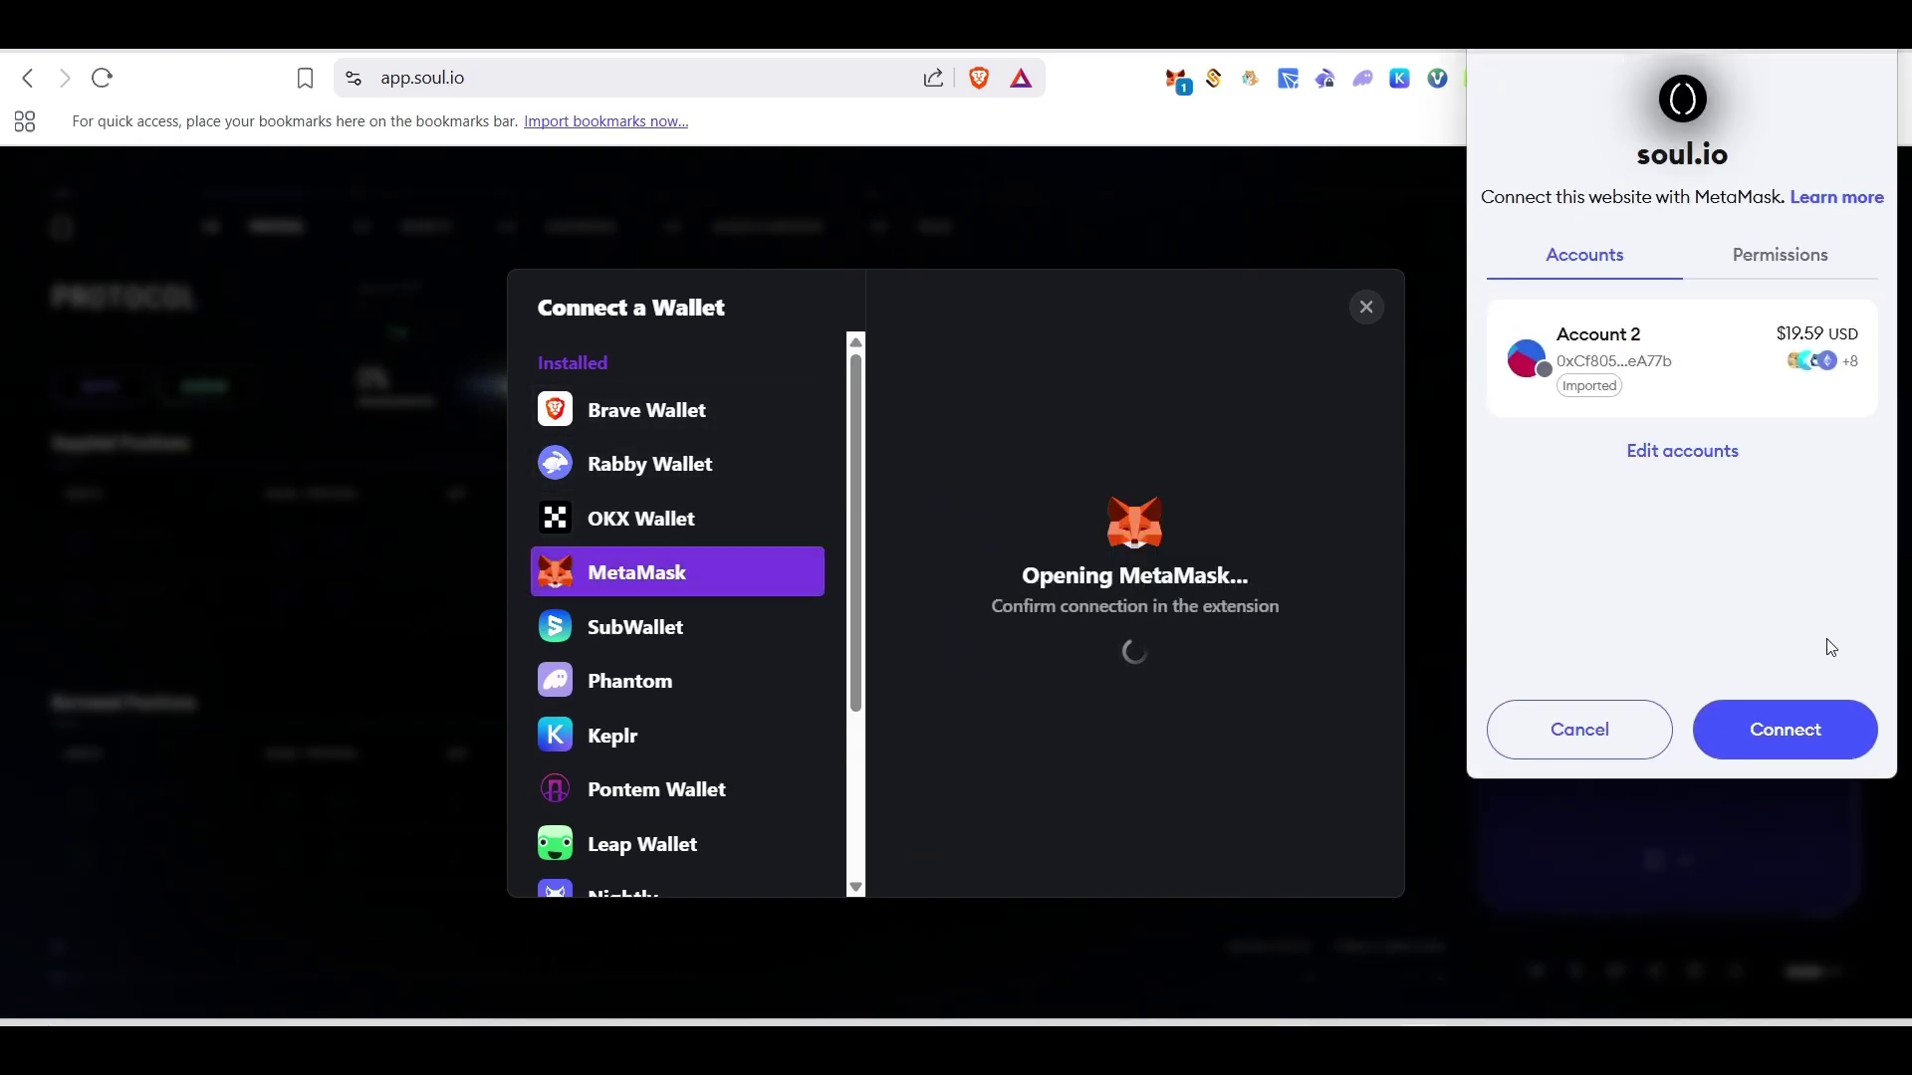
{"action": "left_click", "coordinate": [1826, 727]}
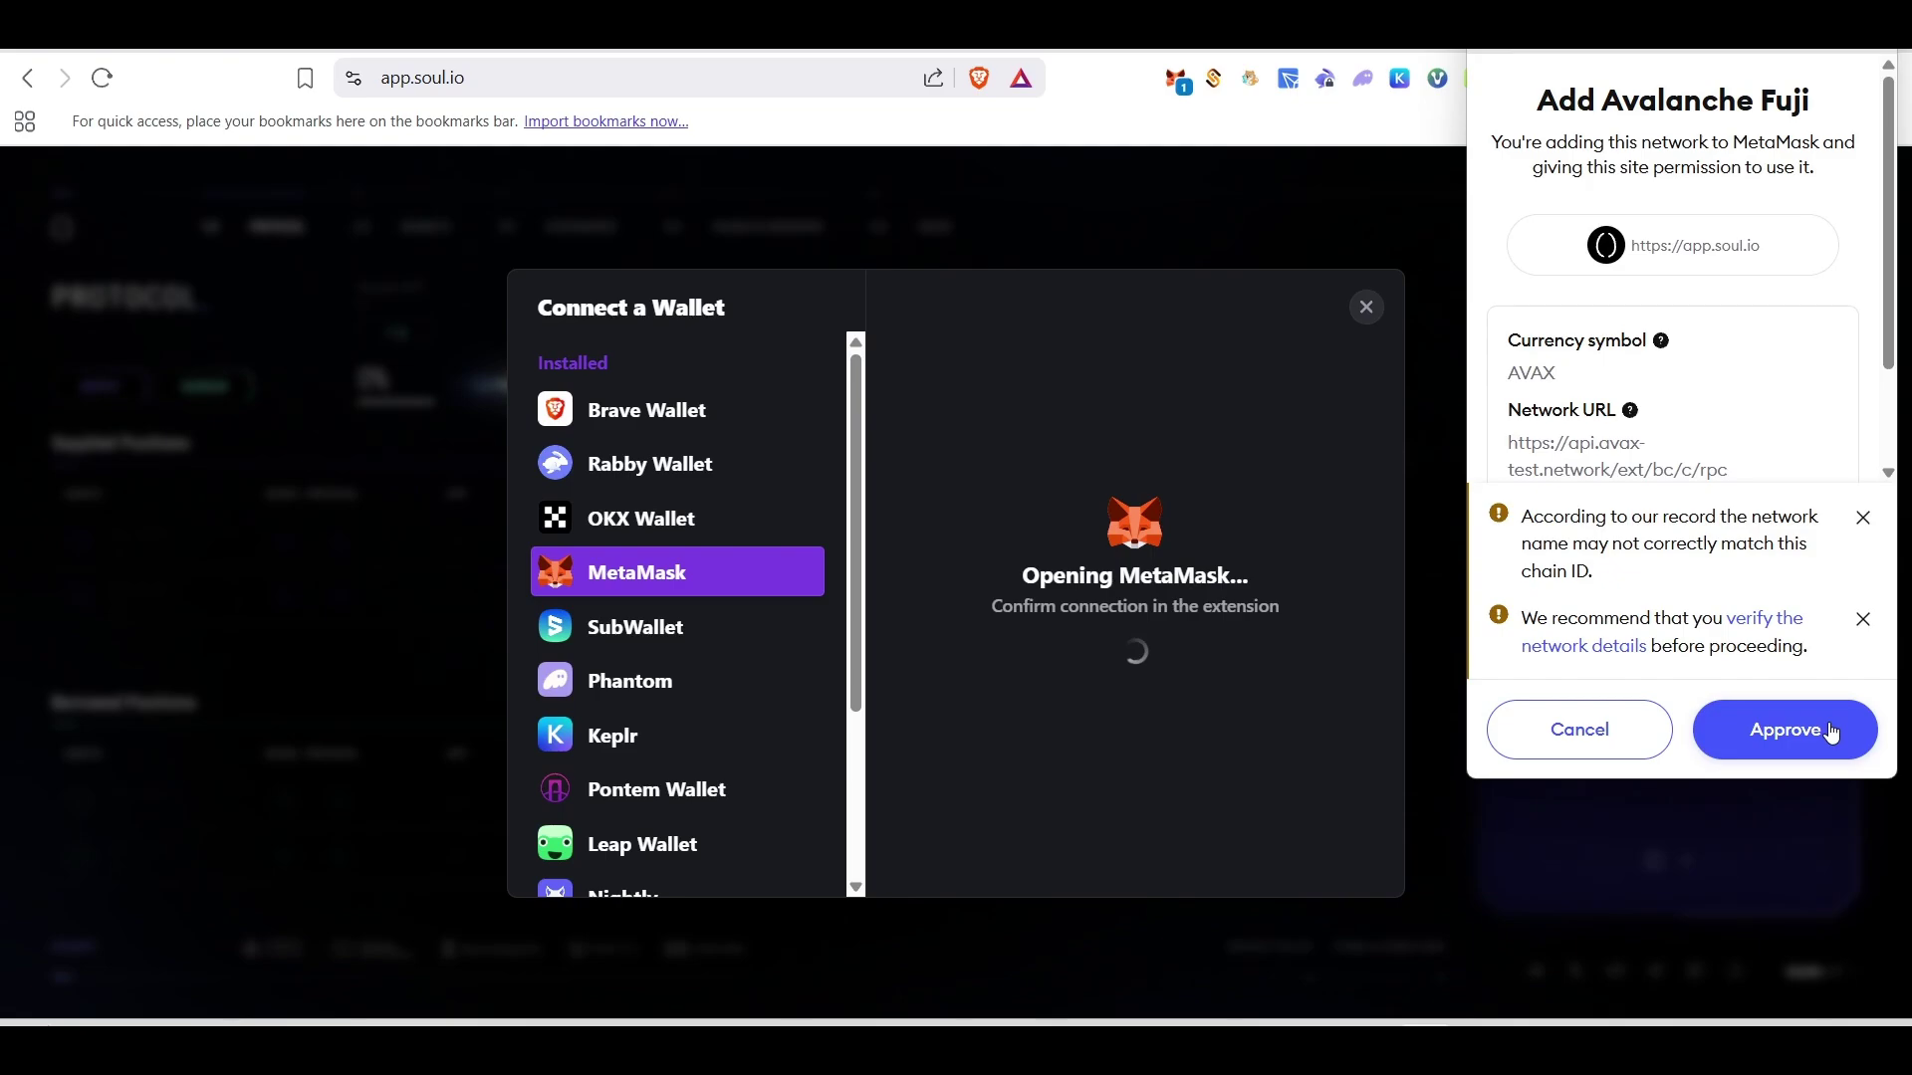
{"action": "left_click", "coordinate": [1794, 732]}
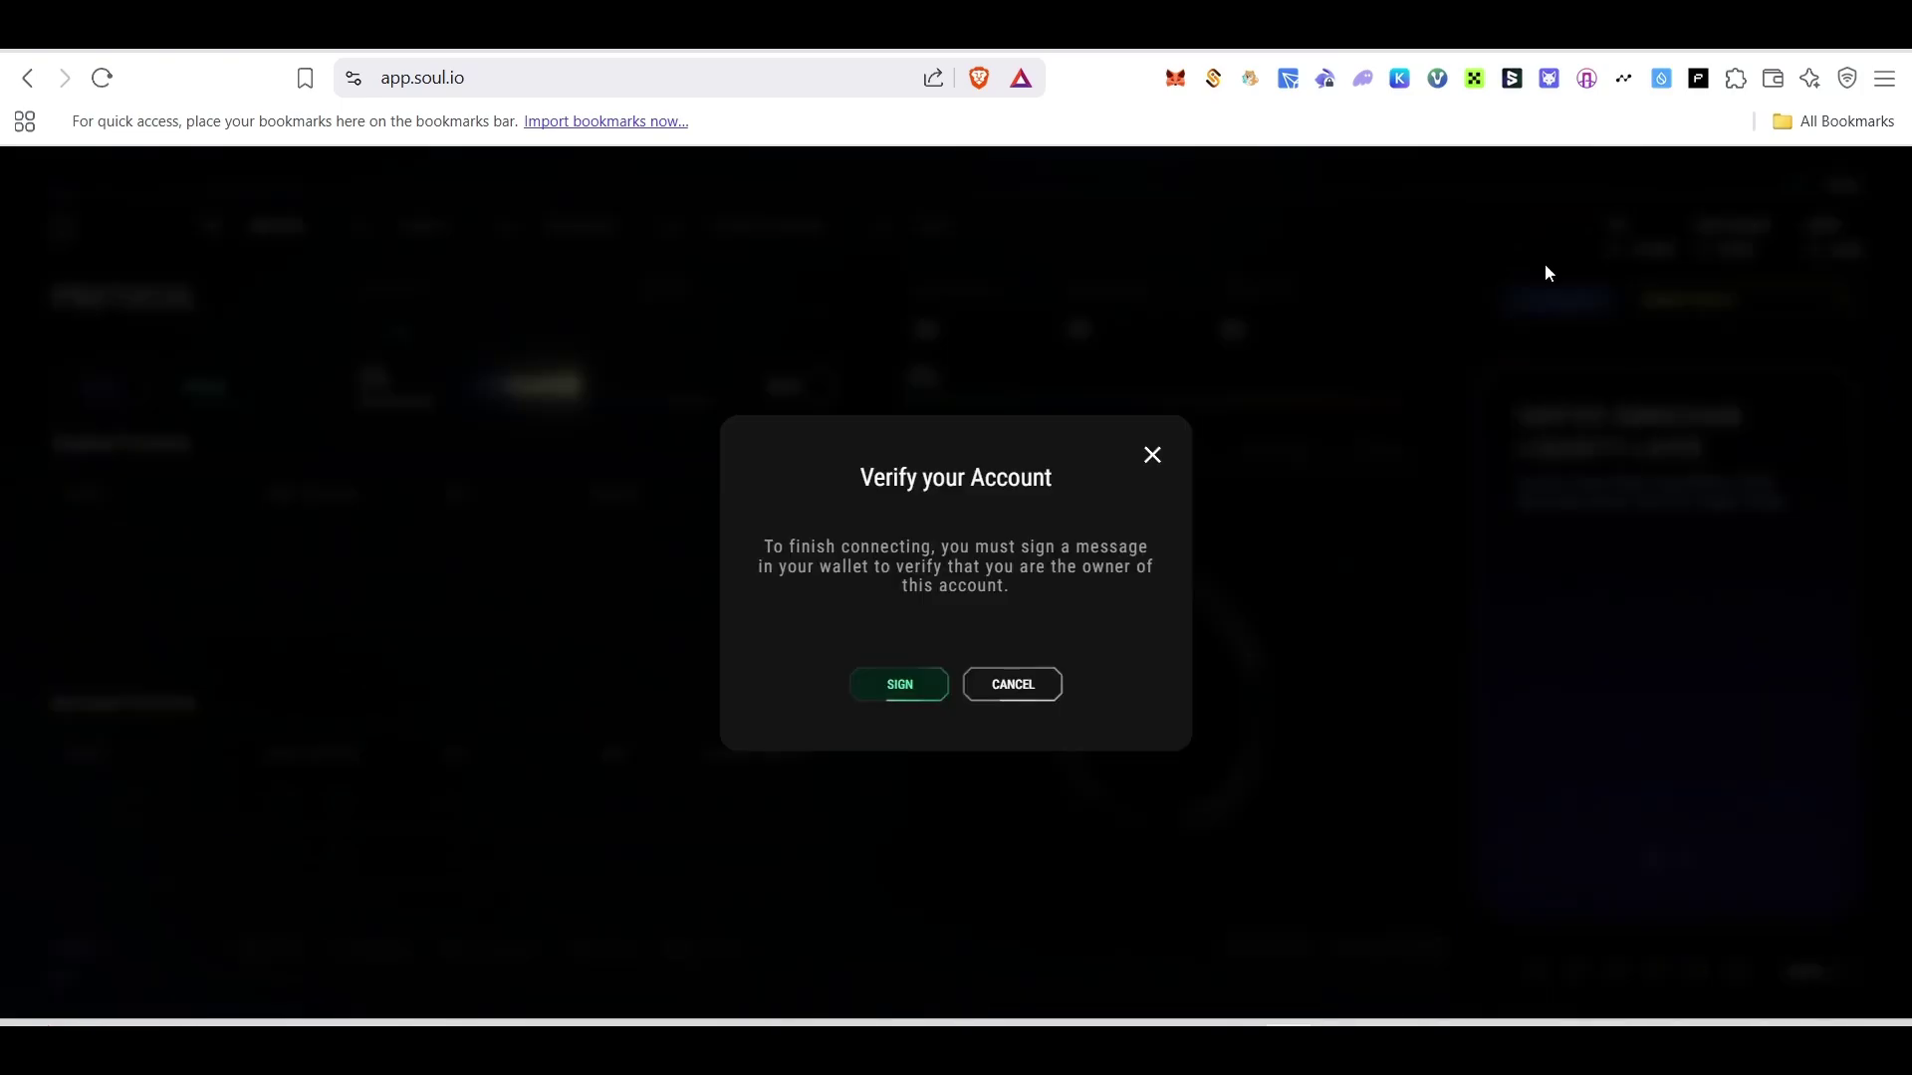
{"action": "left_click", "coordinate": [885, 687]}
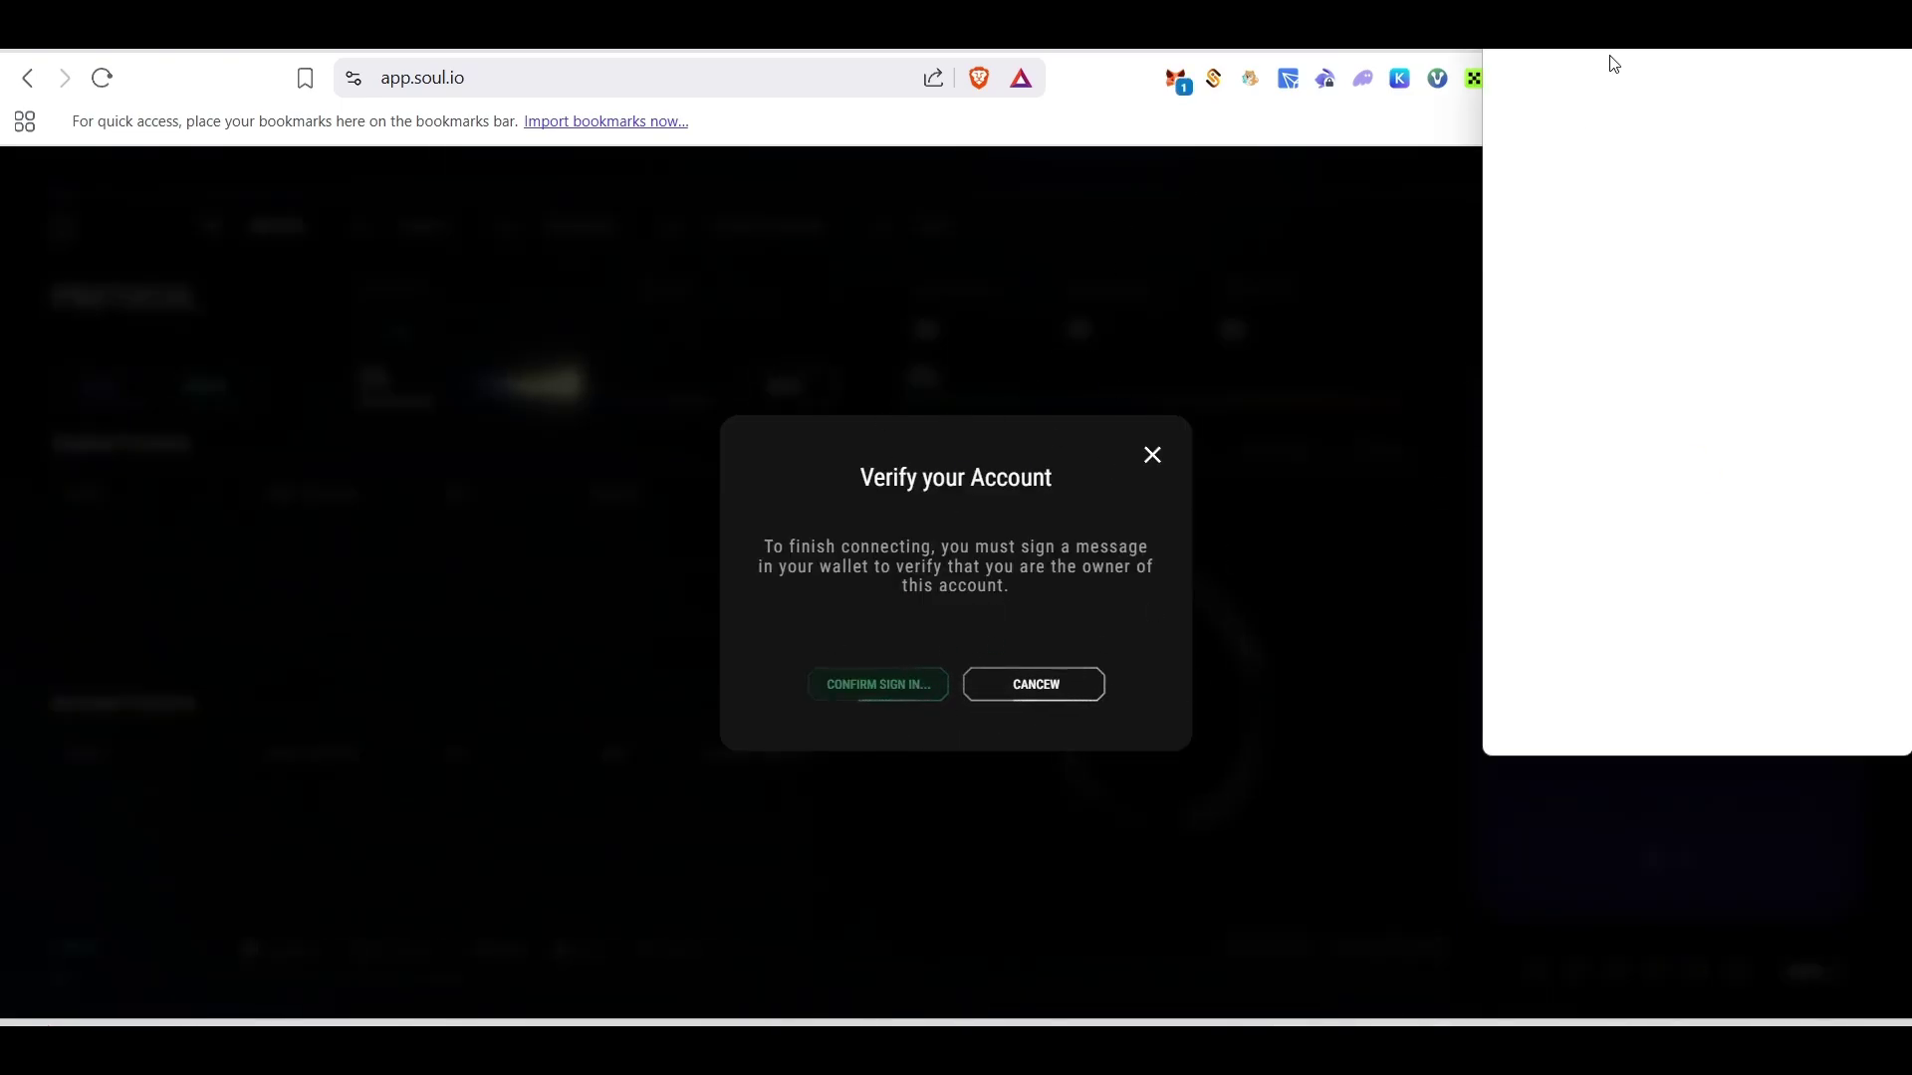
{"action": "left_click", "coordinate": [1820, 699]}
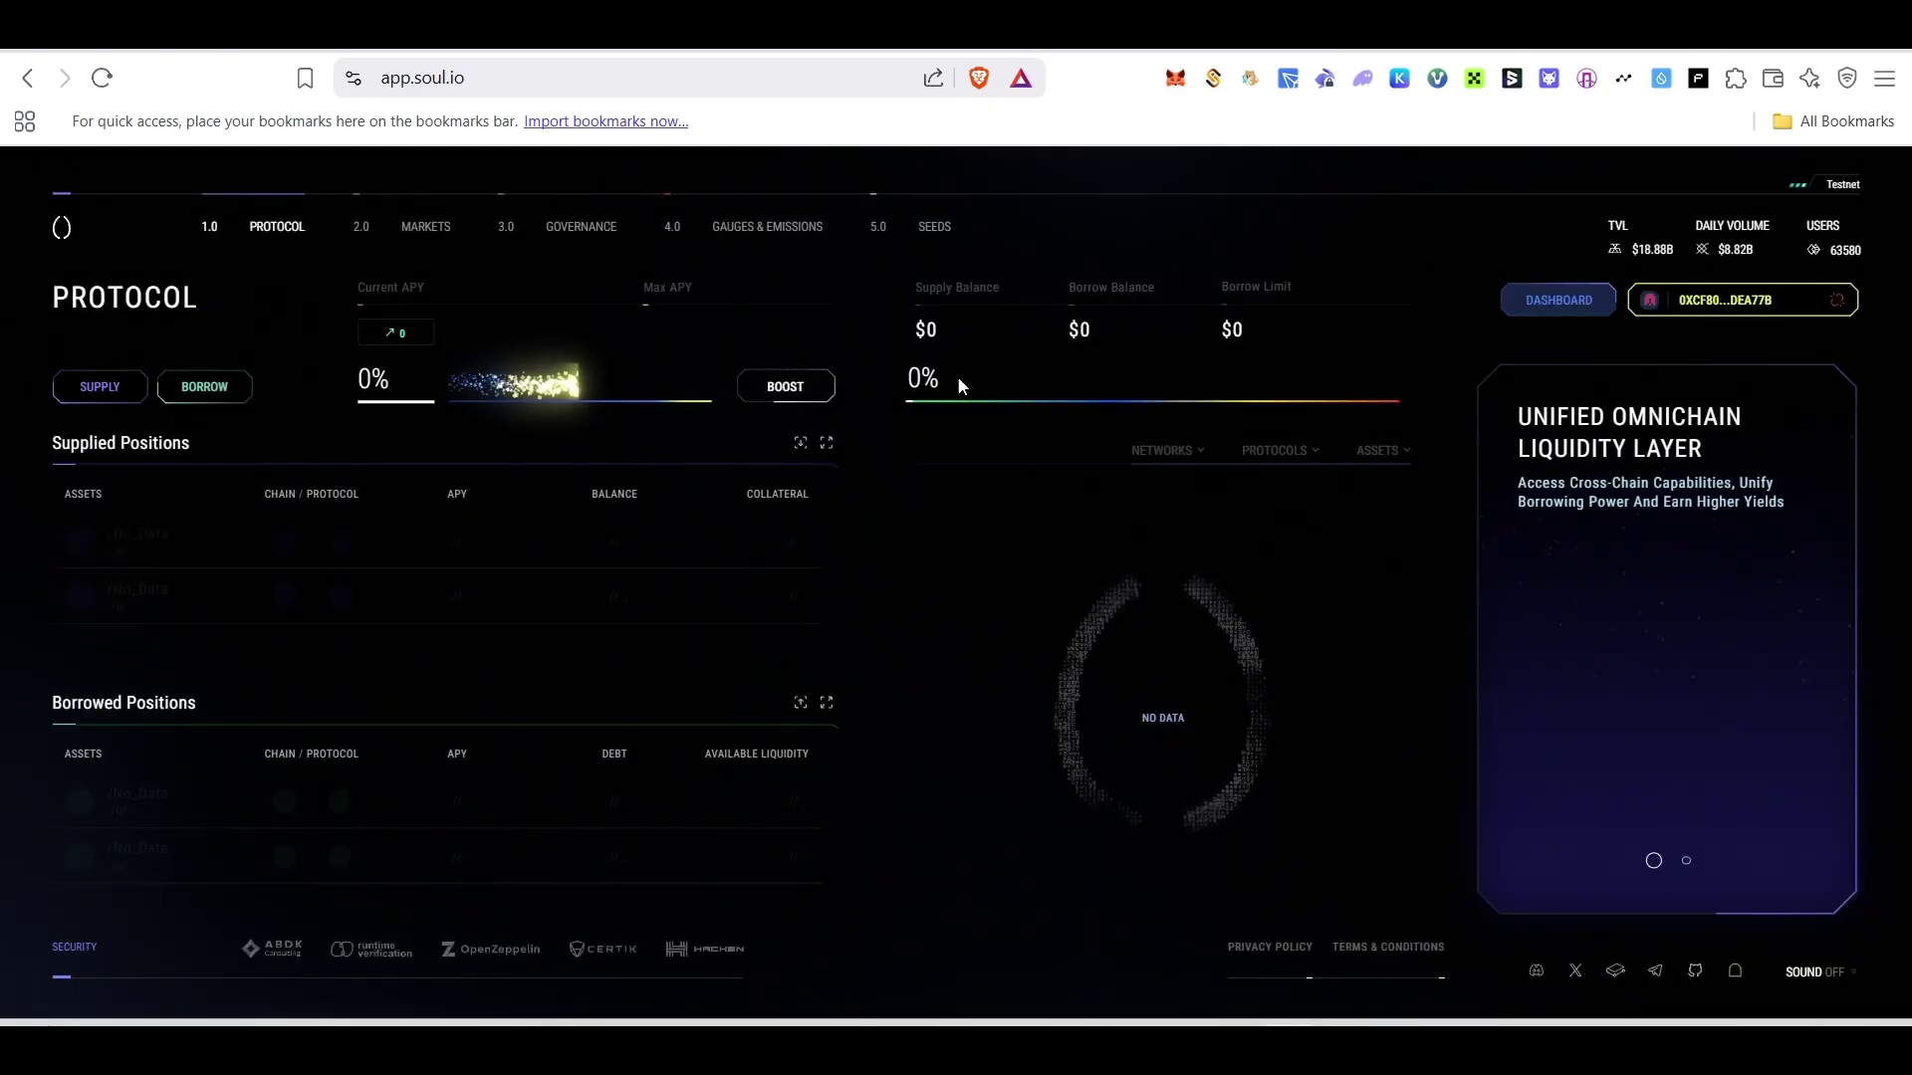
Open My Quests in the Seeds section and review the listed quests through Quest 6.
{"action": "left_click", "coordinate": [951, 230]}
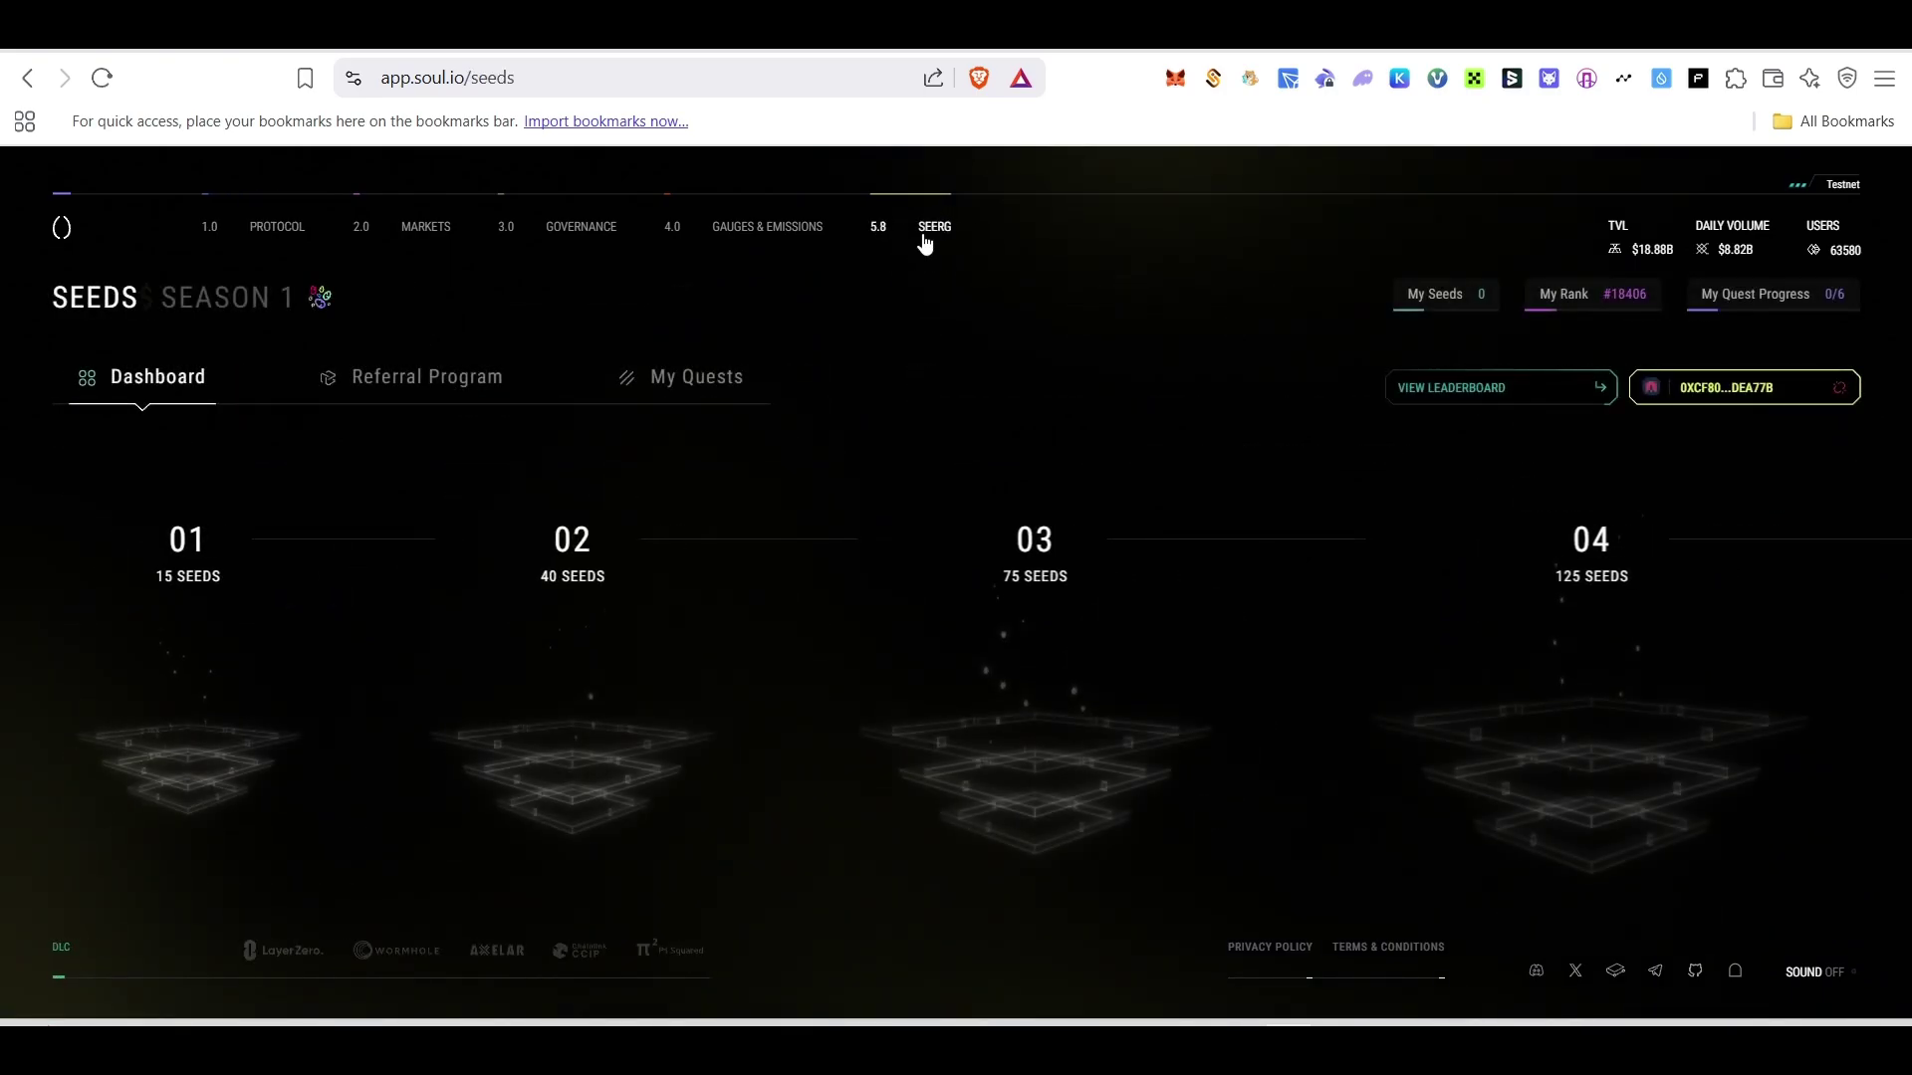
{"action": "left_click", "coordinate": [673, 381]}
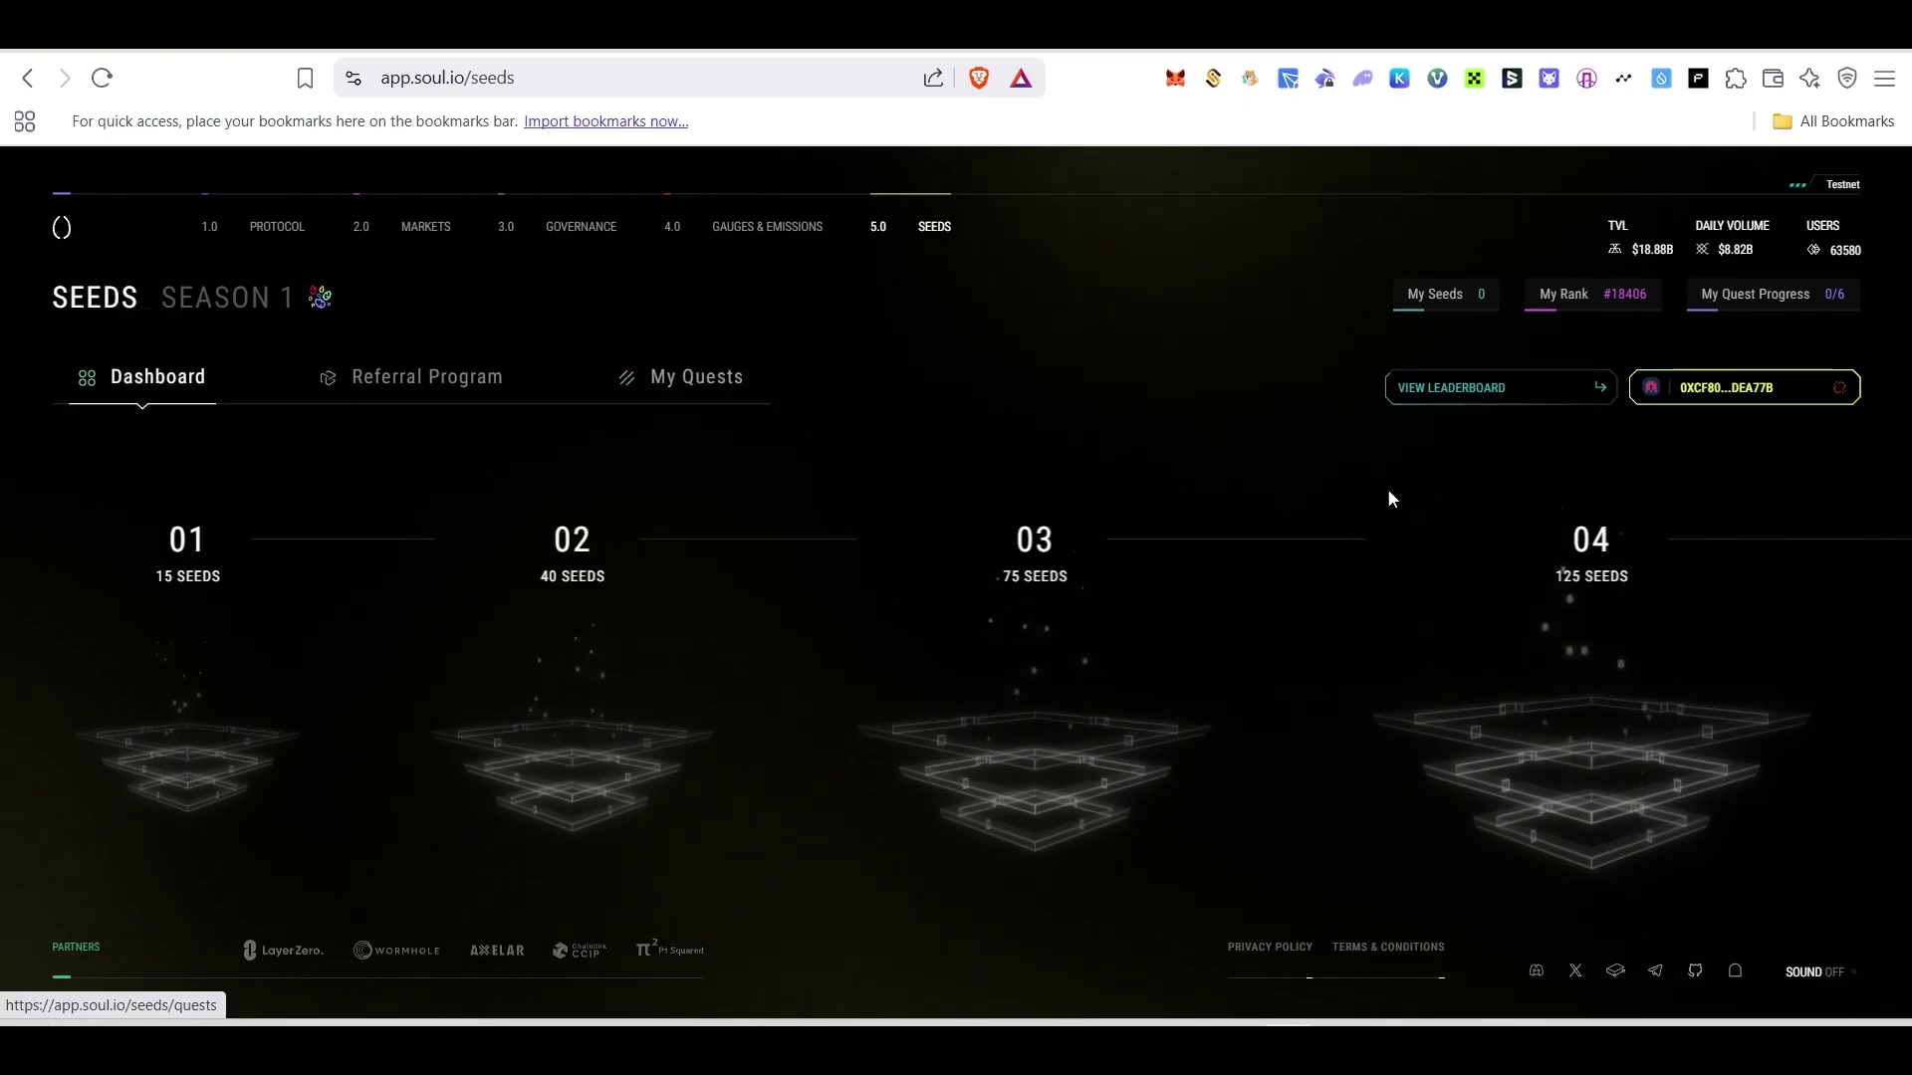
{"action": "scroll", "coordinate": [1516, 620], "scroll_direction": "down", "scroll_amount": 3}
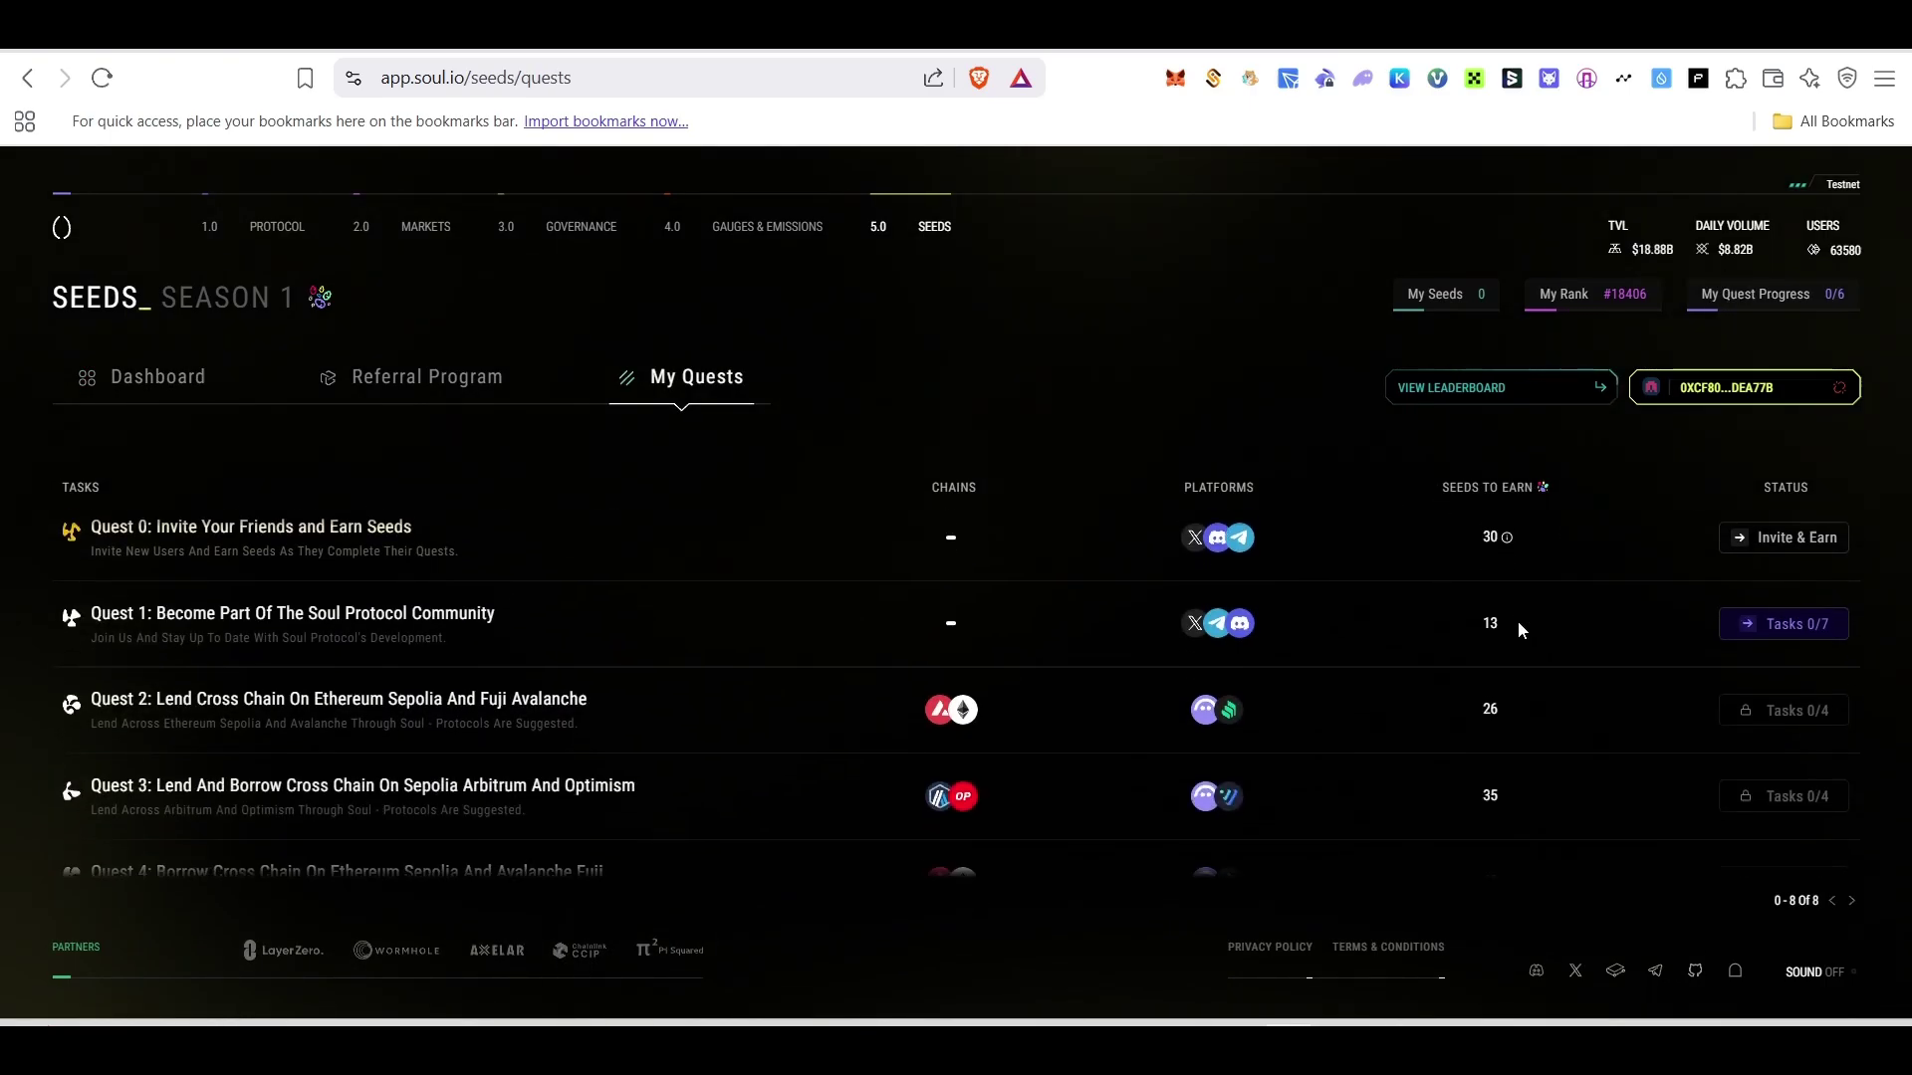
{"action": "scroll", "coordinate": [1730, 679], "scroll_direction": "up", "scroll_amount": 3}
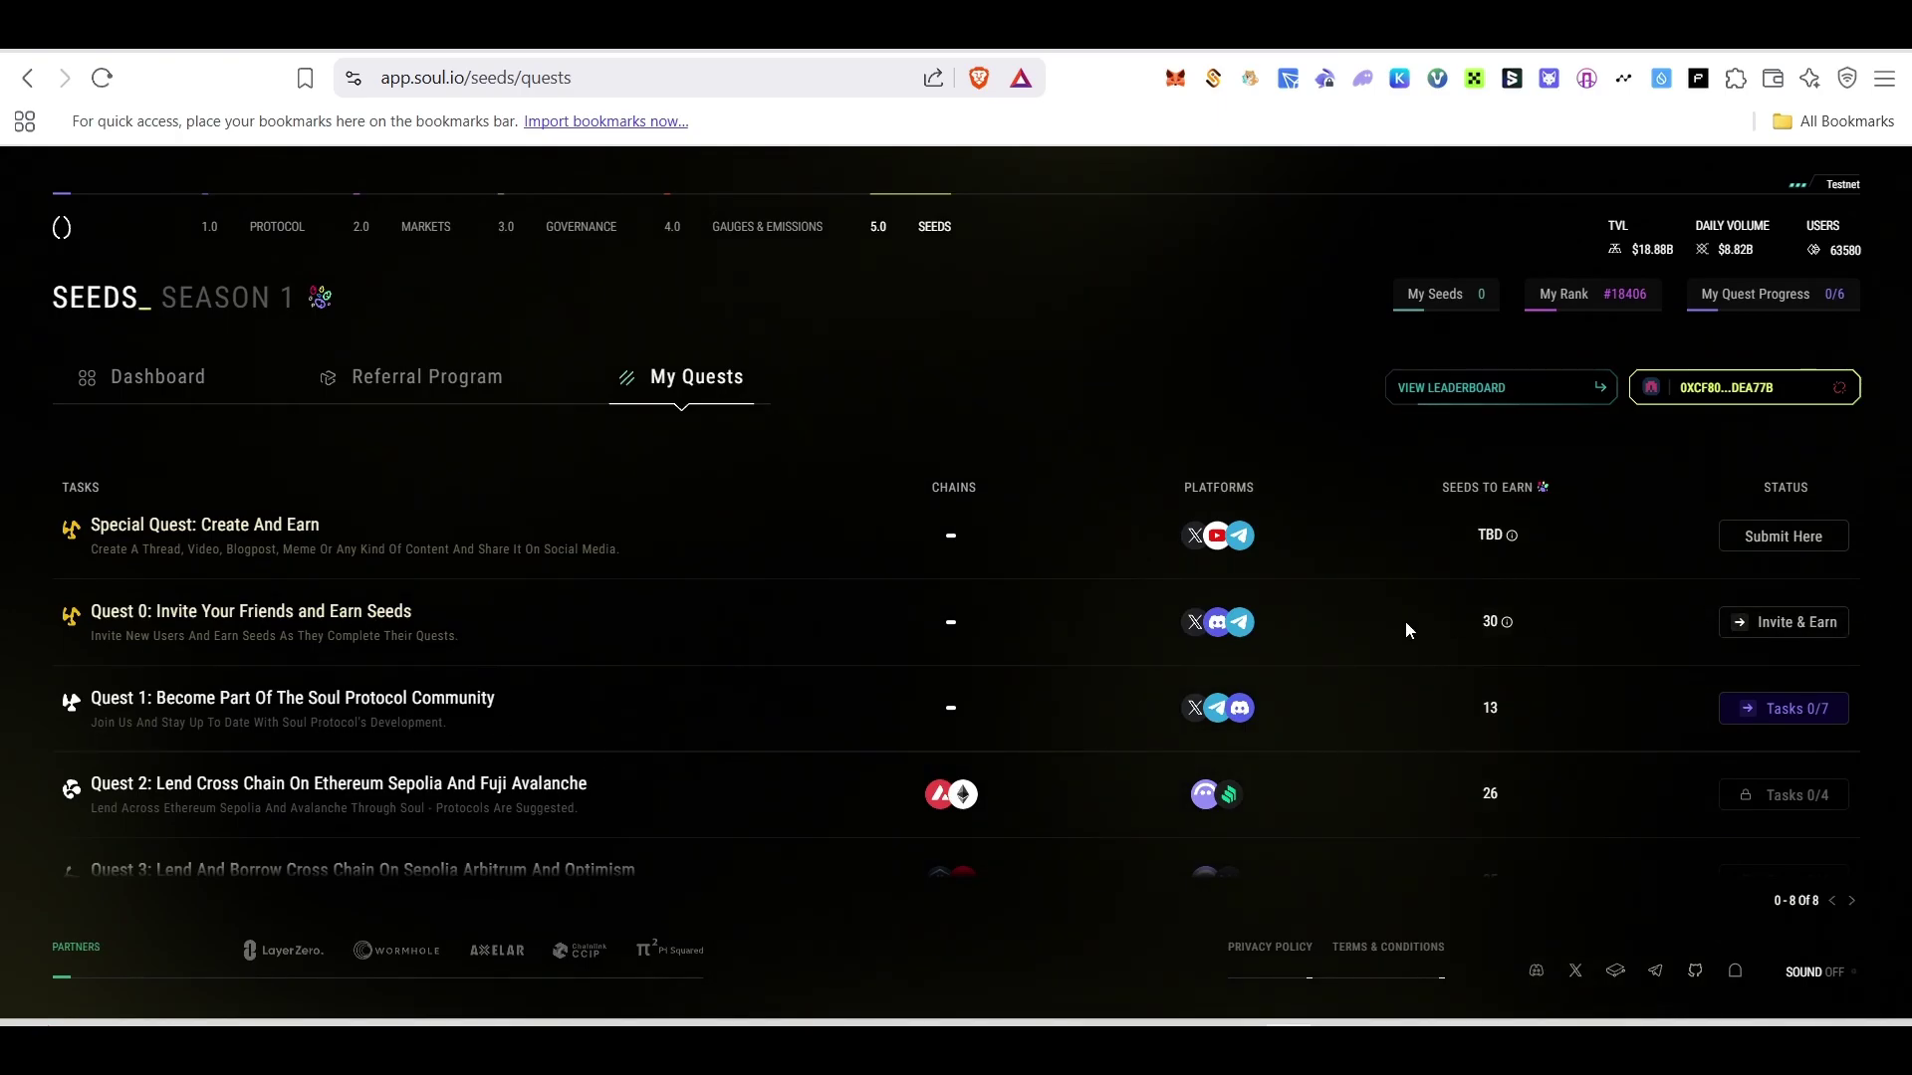
{"action": "scroll", "coordinate": [219, 703], "scroll_direction": "down", "scroll_amount": 2}
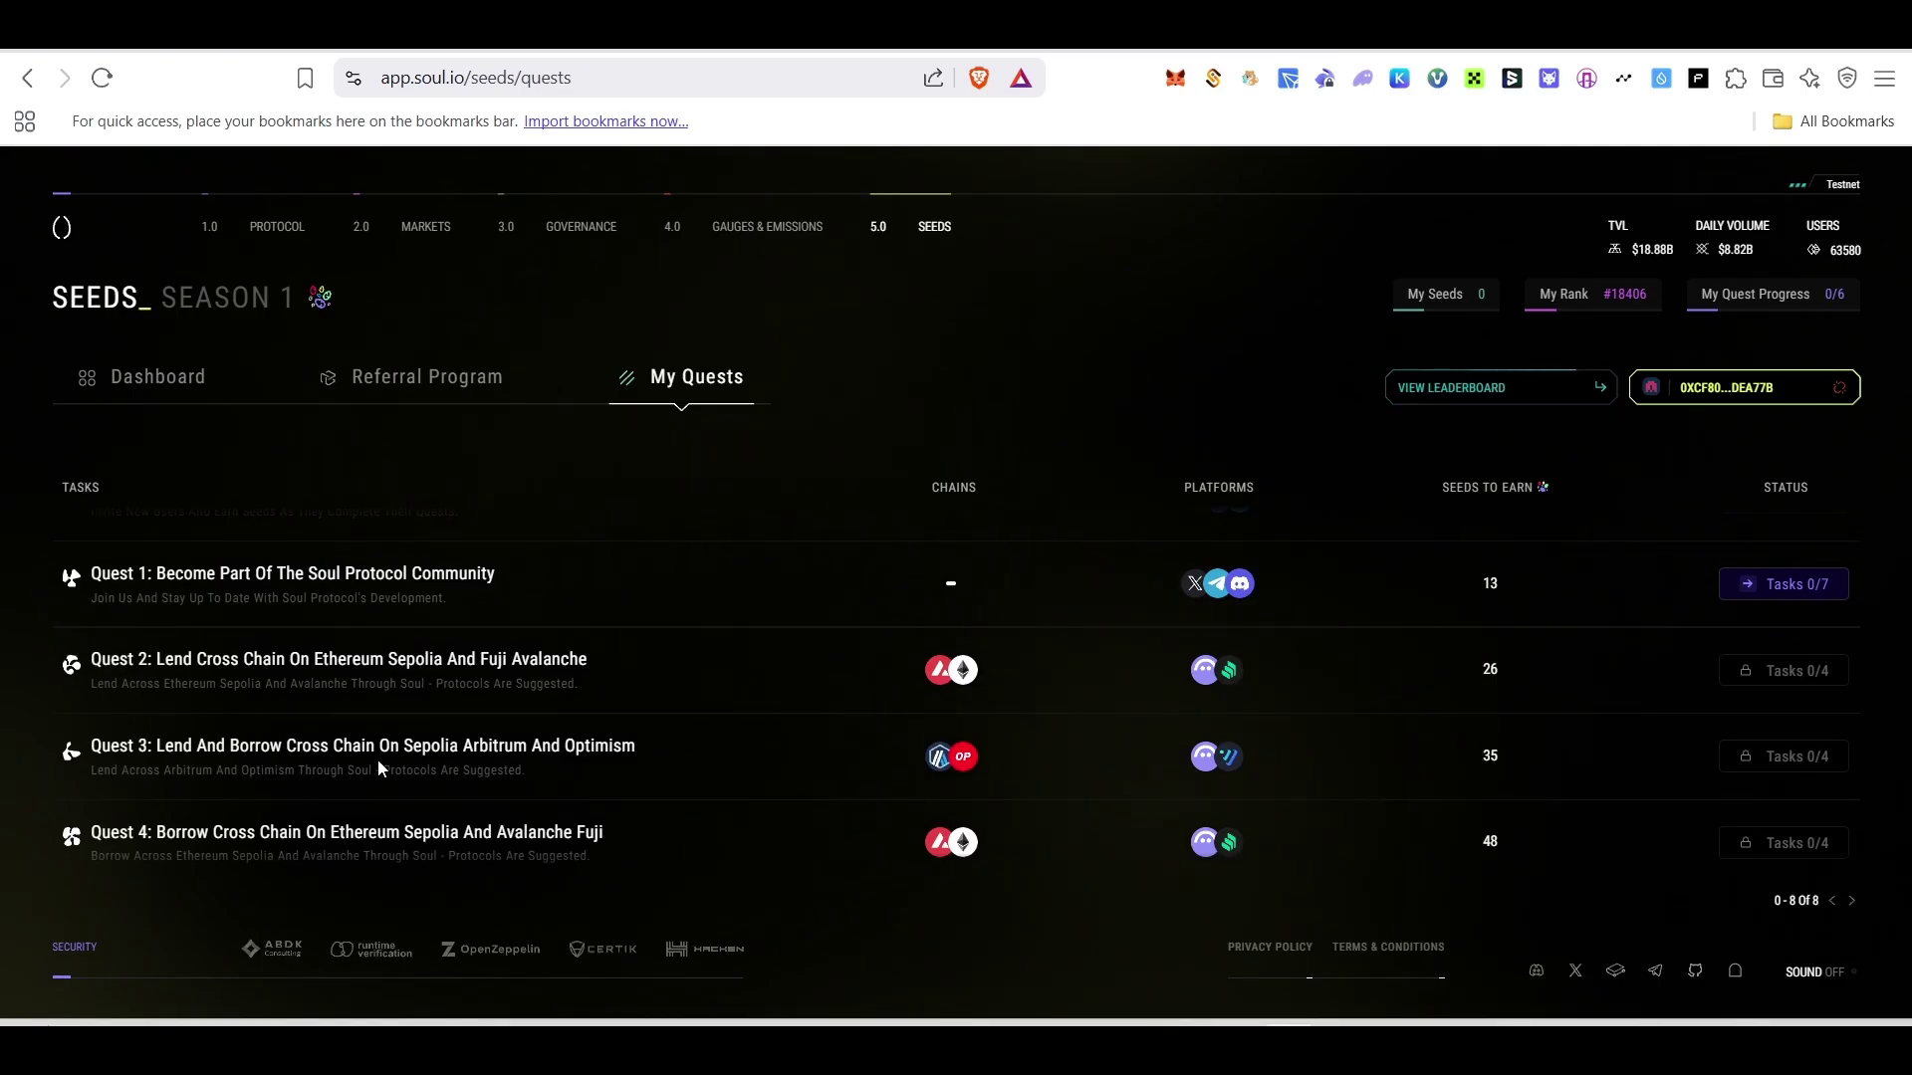
{"action": "scroll", "coordinate": [343, 760], "scroll_direction": "down", "scroll_amount": 1}
{"action": "scroll", "coordinate": [347, 814], "scroll_direction": "down", "scroll_amount": 1}
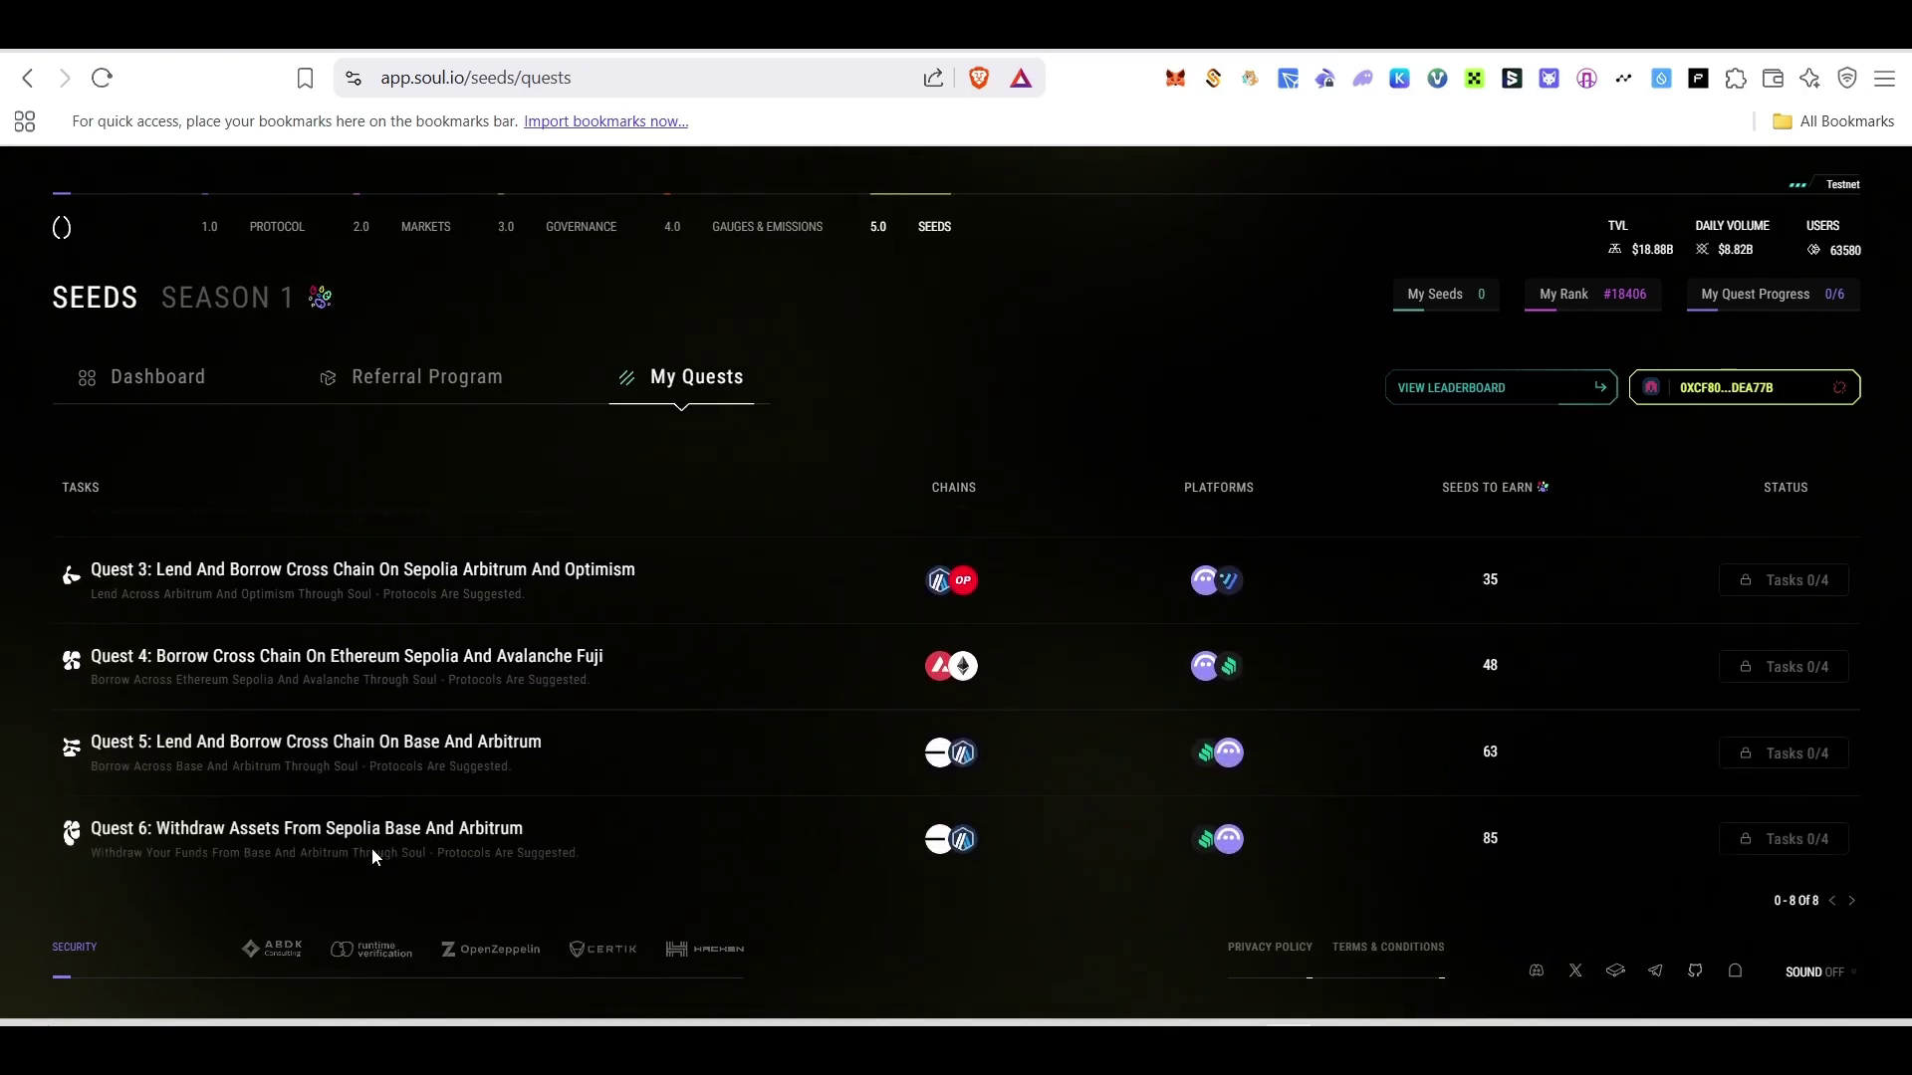
{"action": "scroll", "coordinate": [906, 856], "scroll_direction": "up", "scroll_amount": 1}
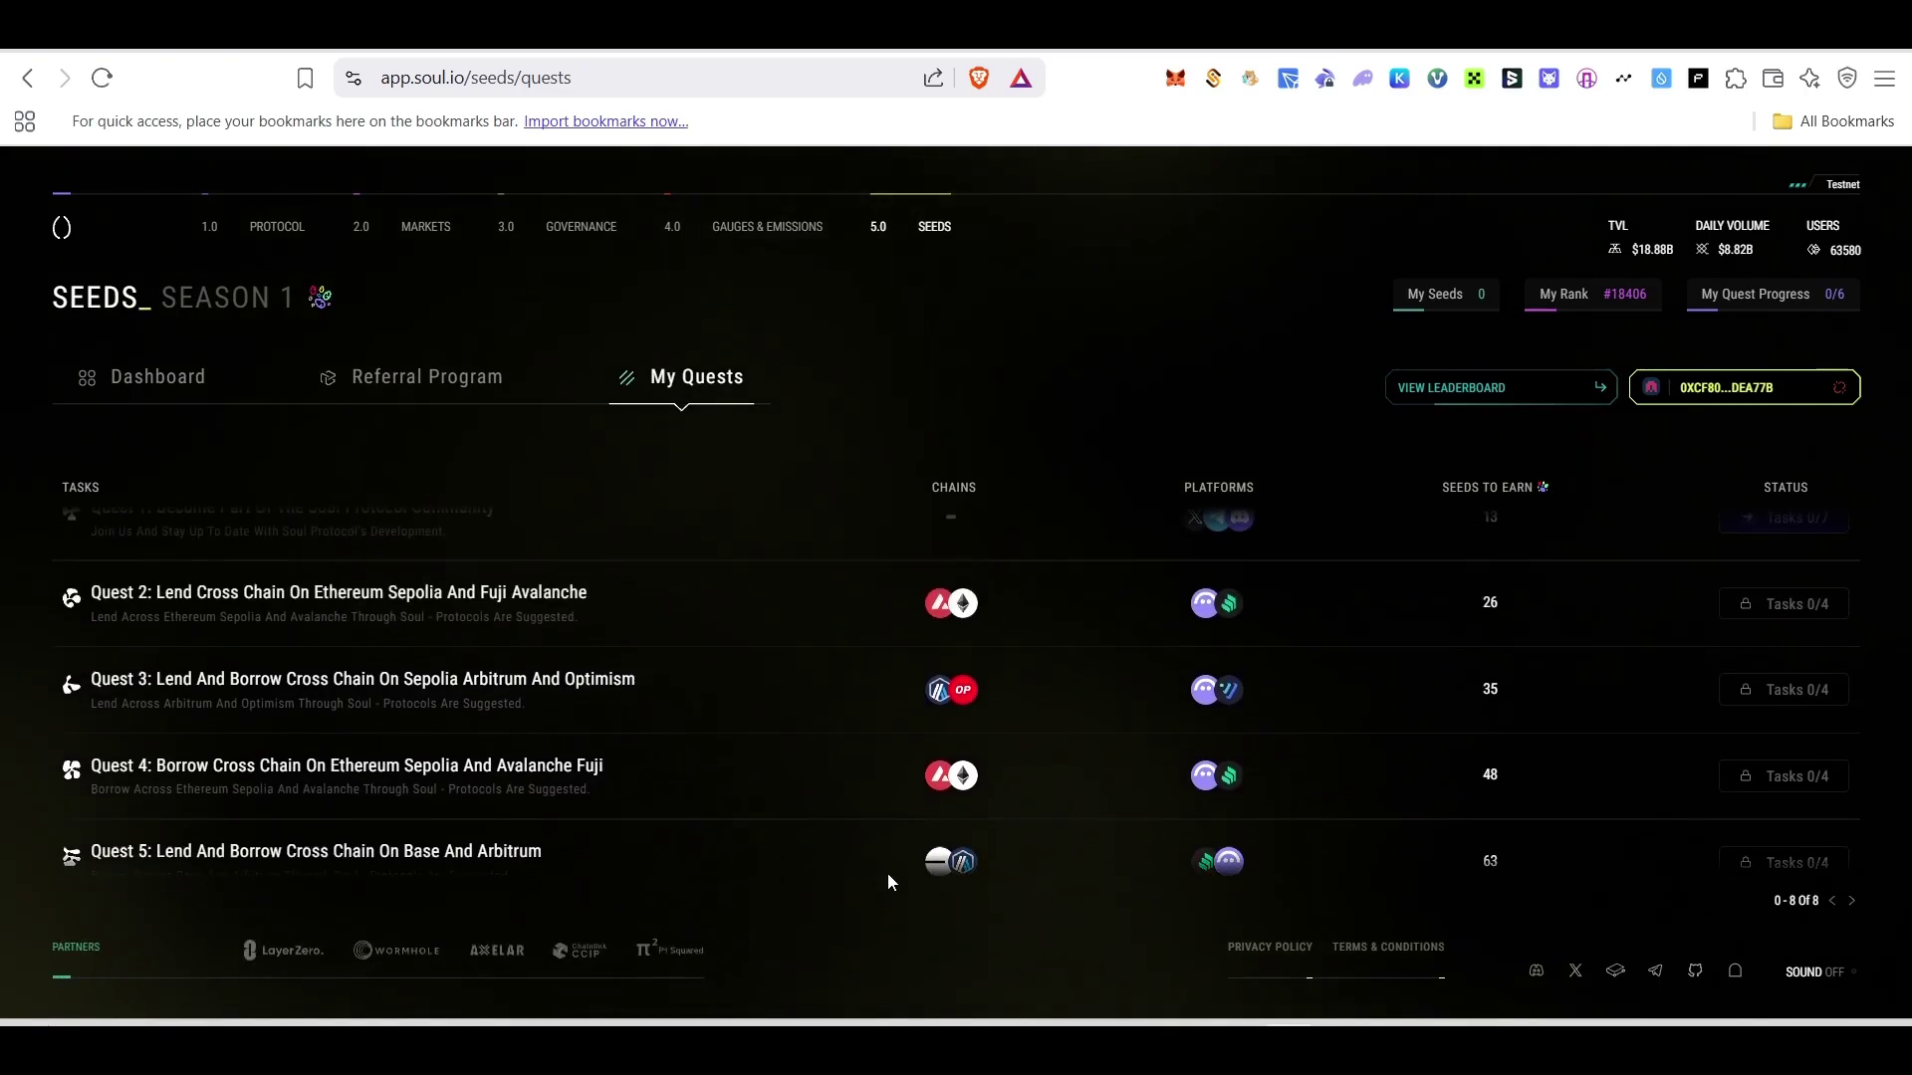
{"action": "scroll", "coordinate": [139, 744], "scroll_direction": "up", "scroll_amount": 2}
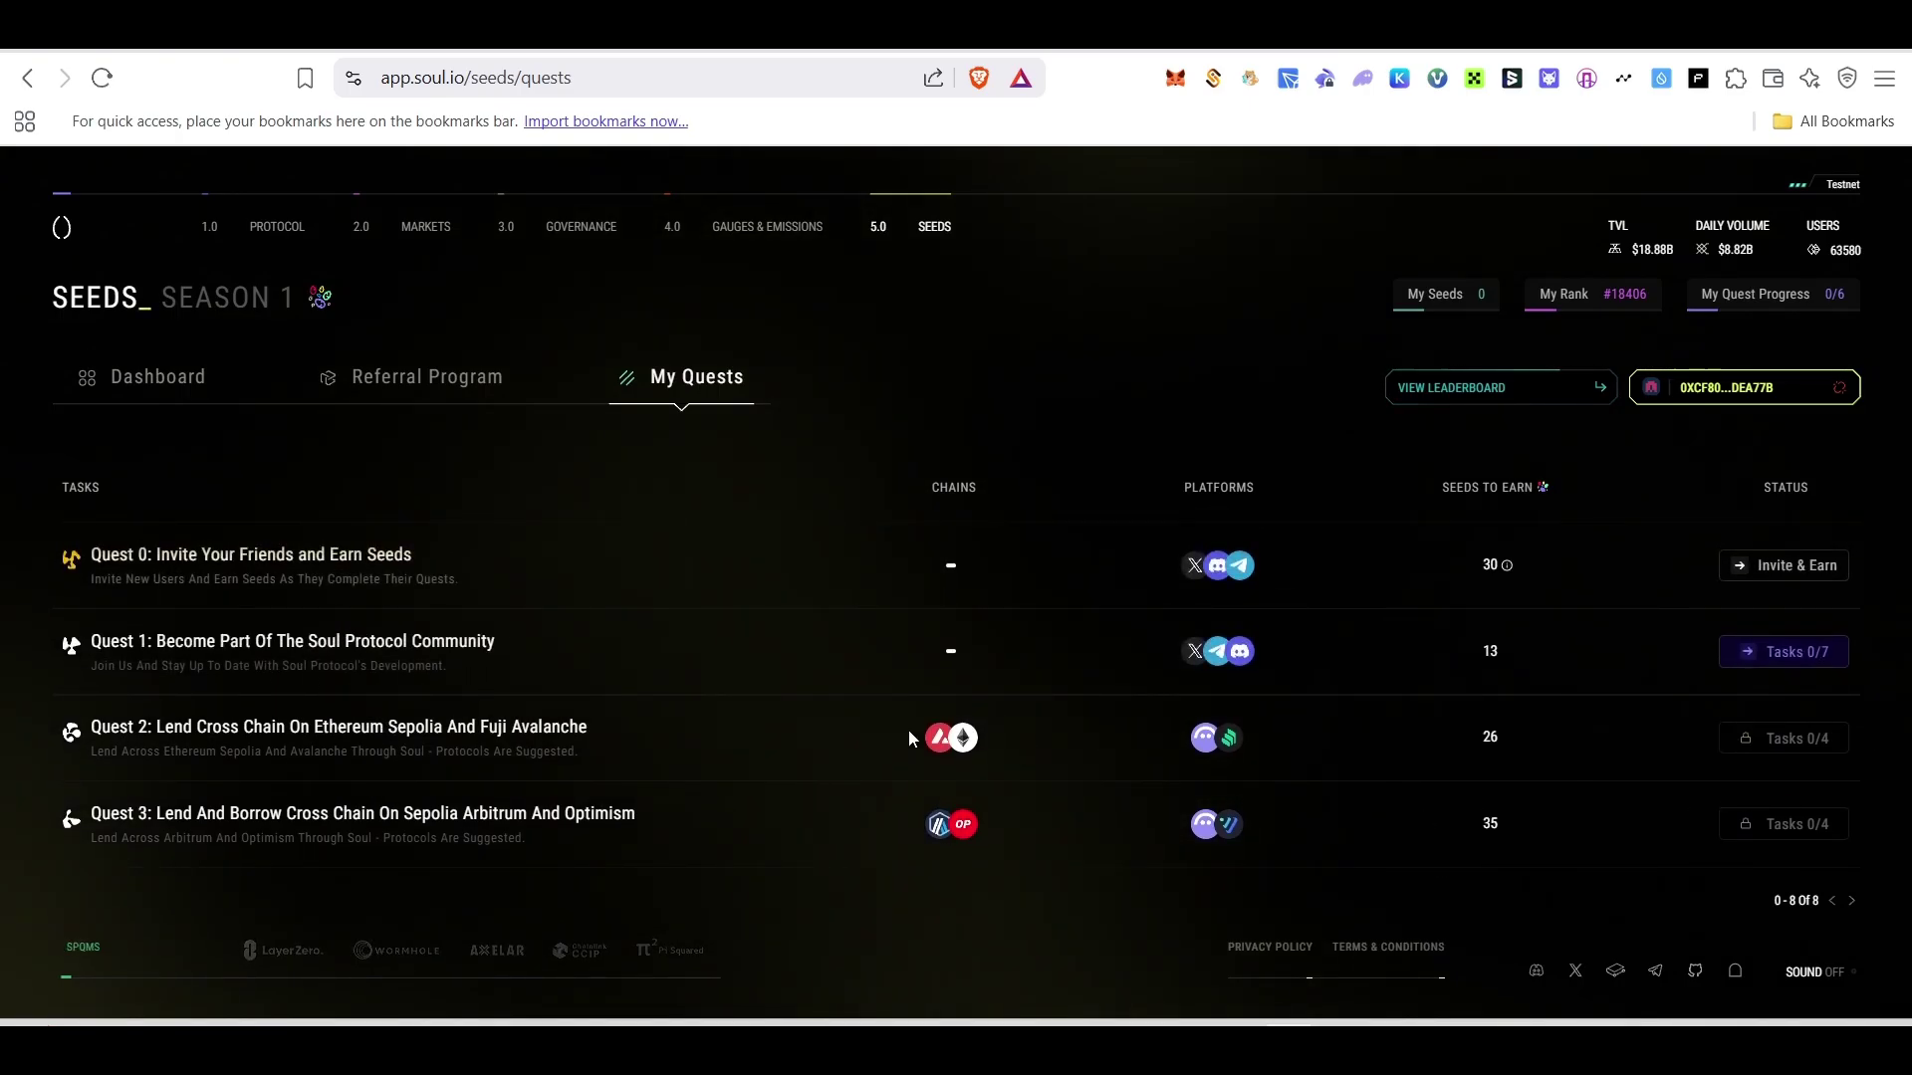
Expand the Quest 1 tasks and connect the X account by authorizing 0xSoulProtocol to access it.
{"action": "left_click", "coordinate": [1822, 655]}
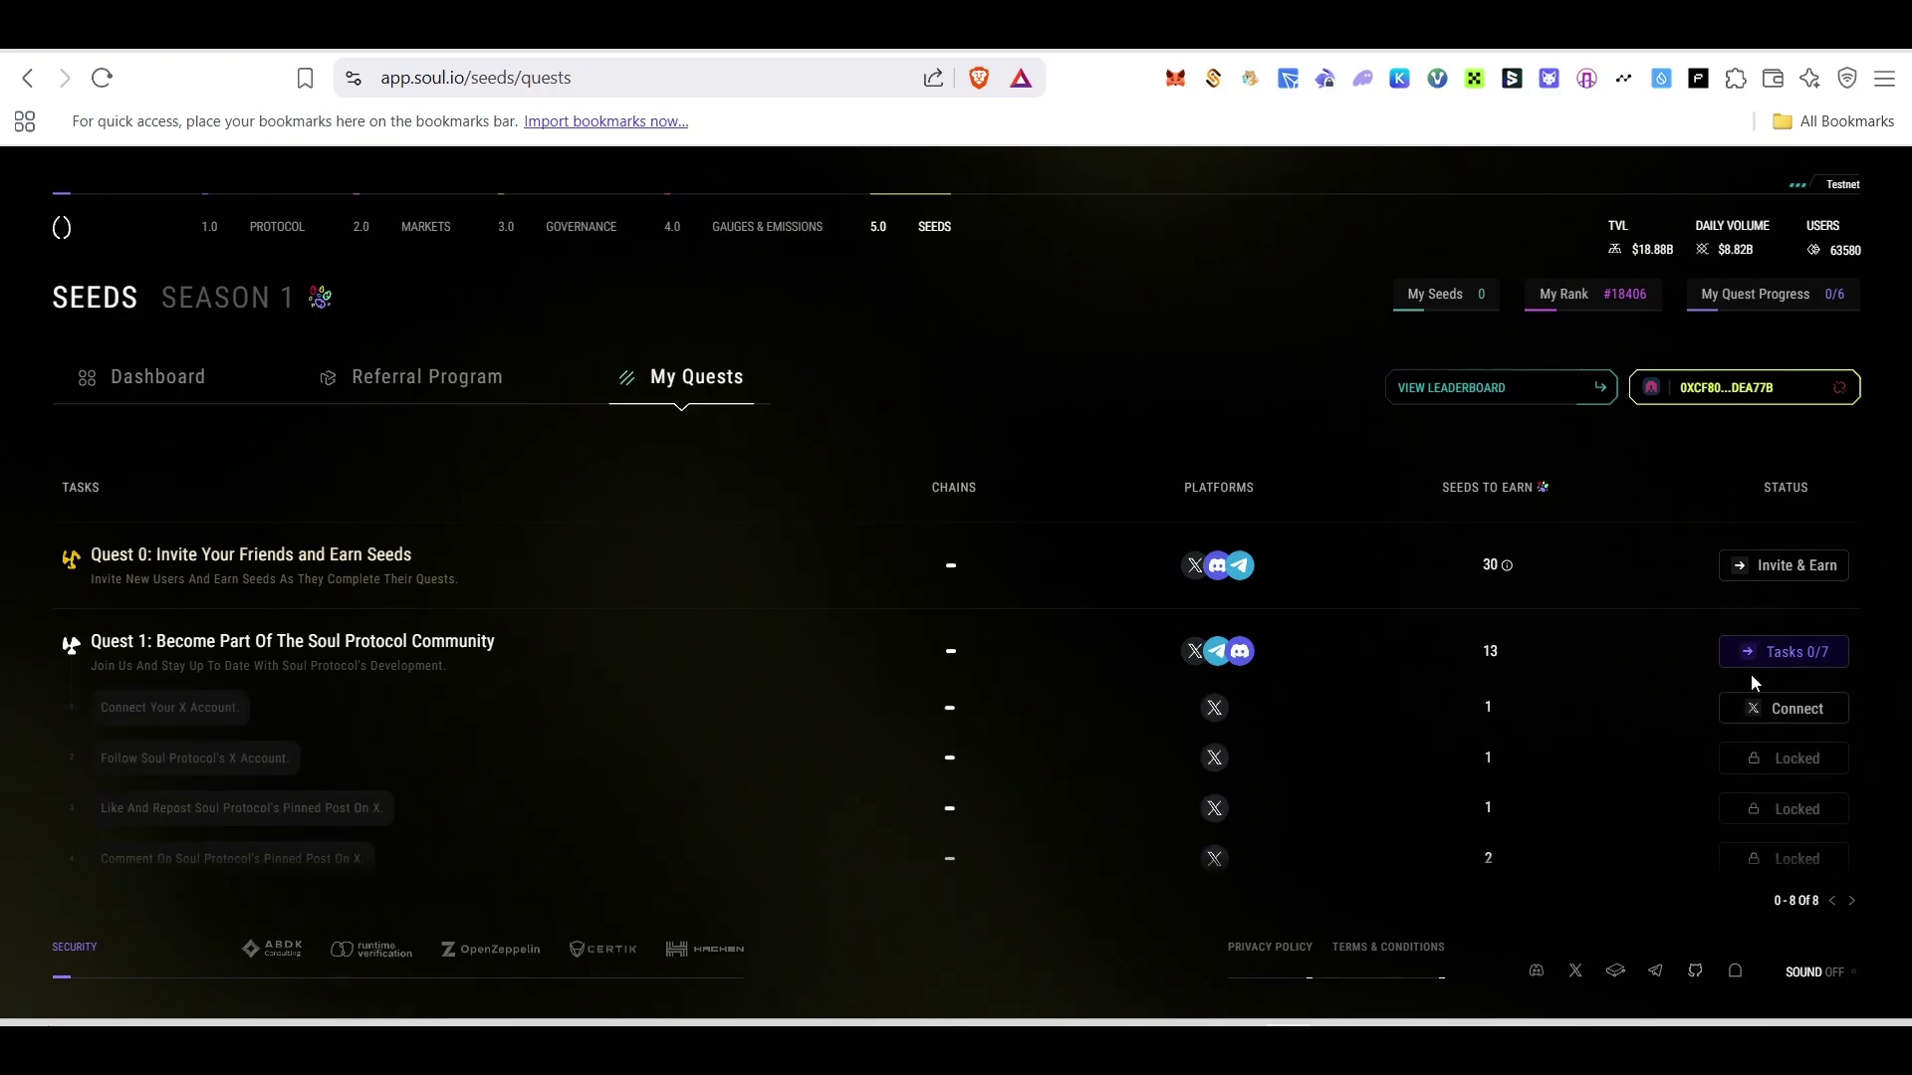
{"action": "scroll", "coordinate": [1797, 730], "scroll_direction": "down", "scroll_amount": 1}
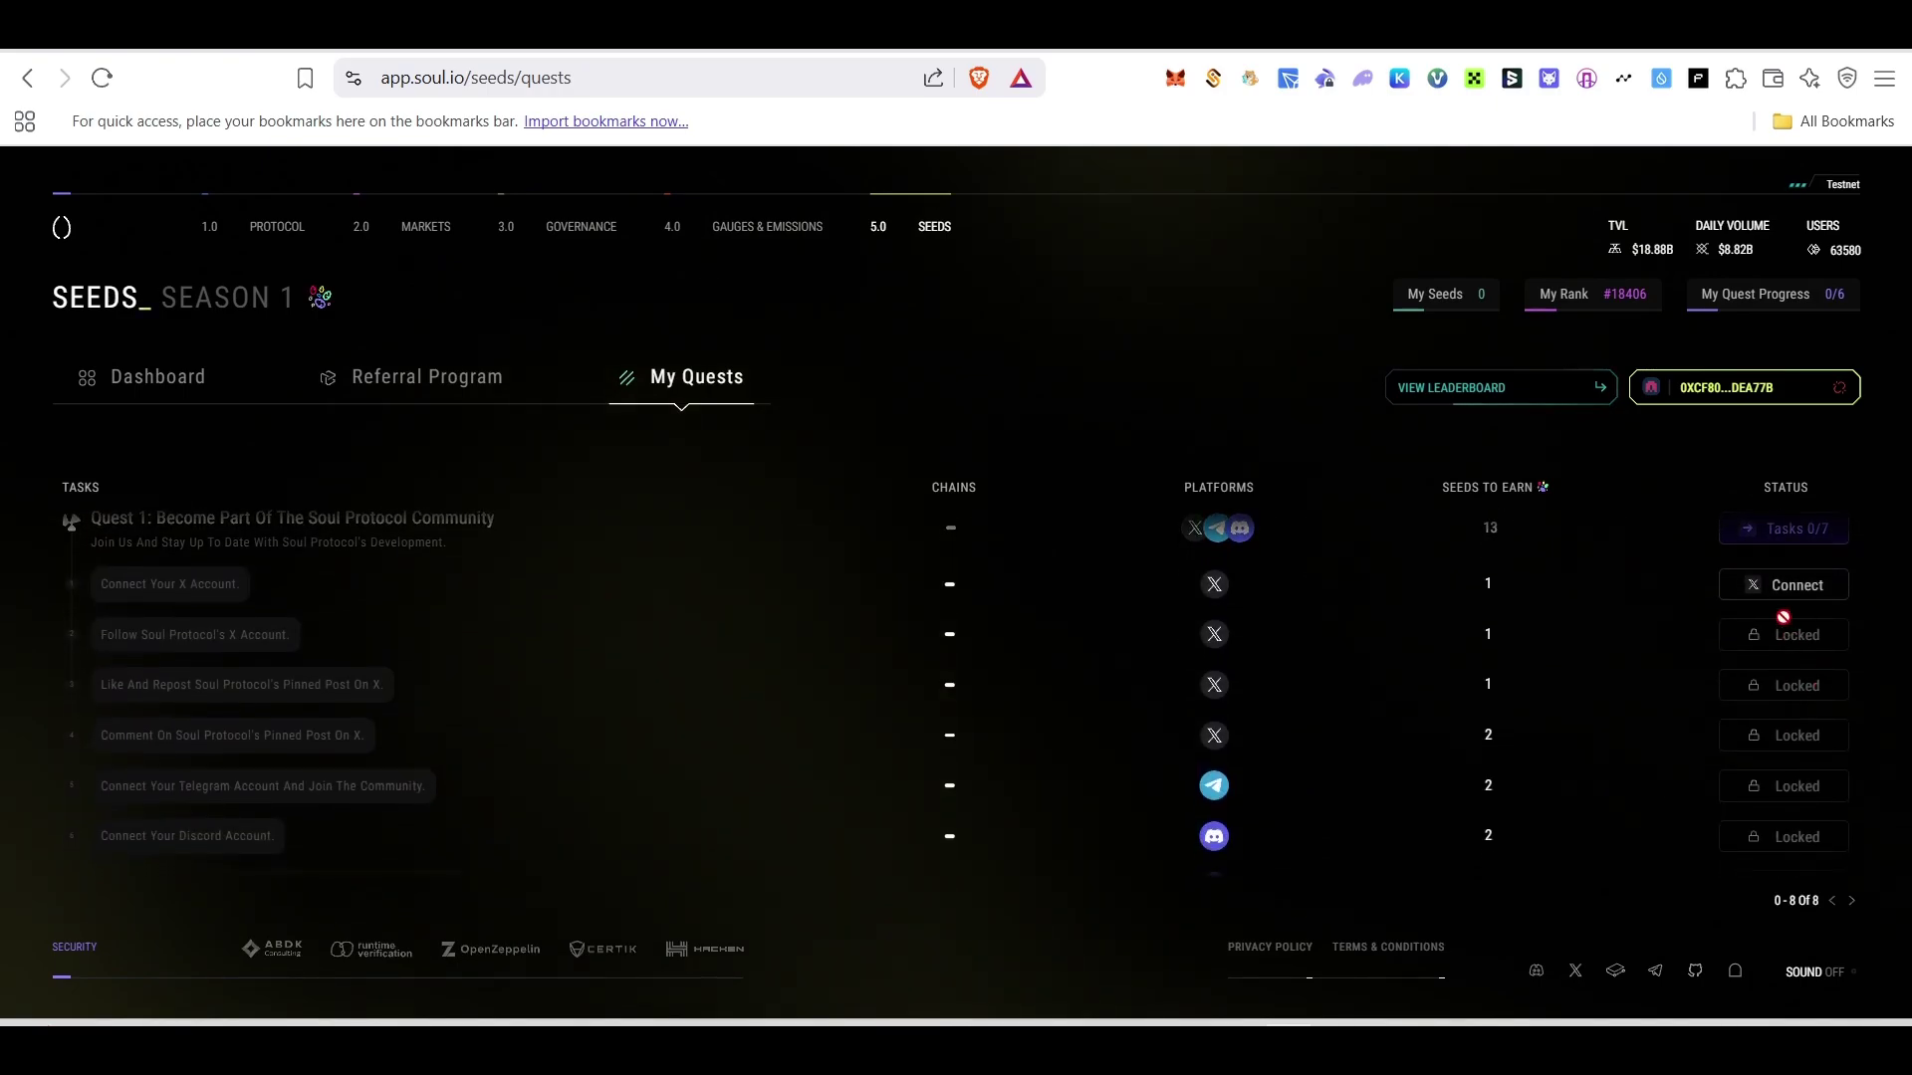
{"action": "left_click", "coordinate": [1784, 588]}
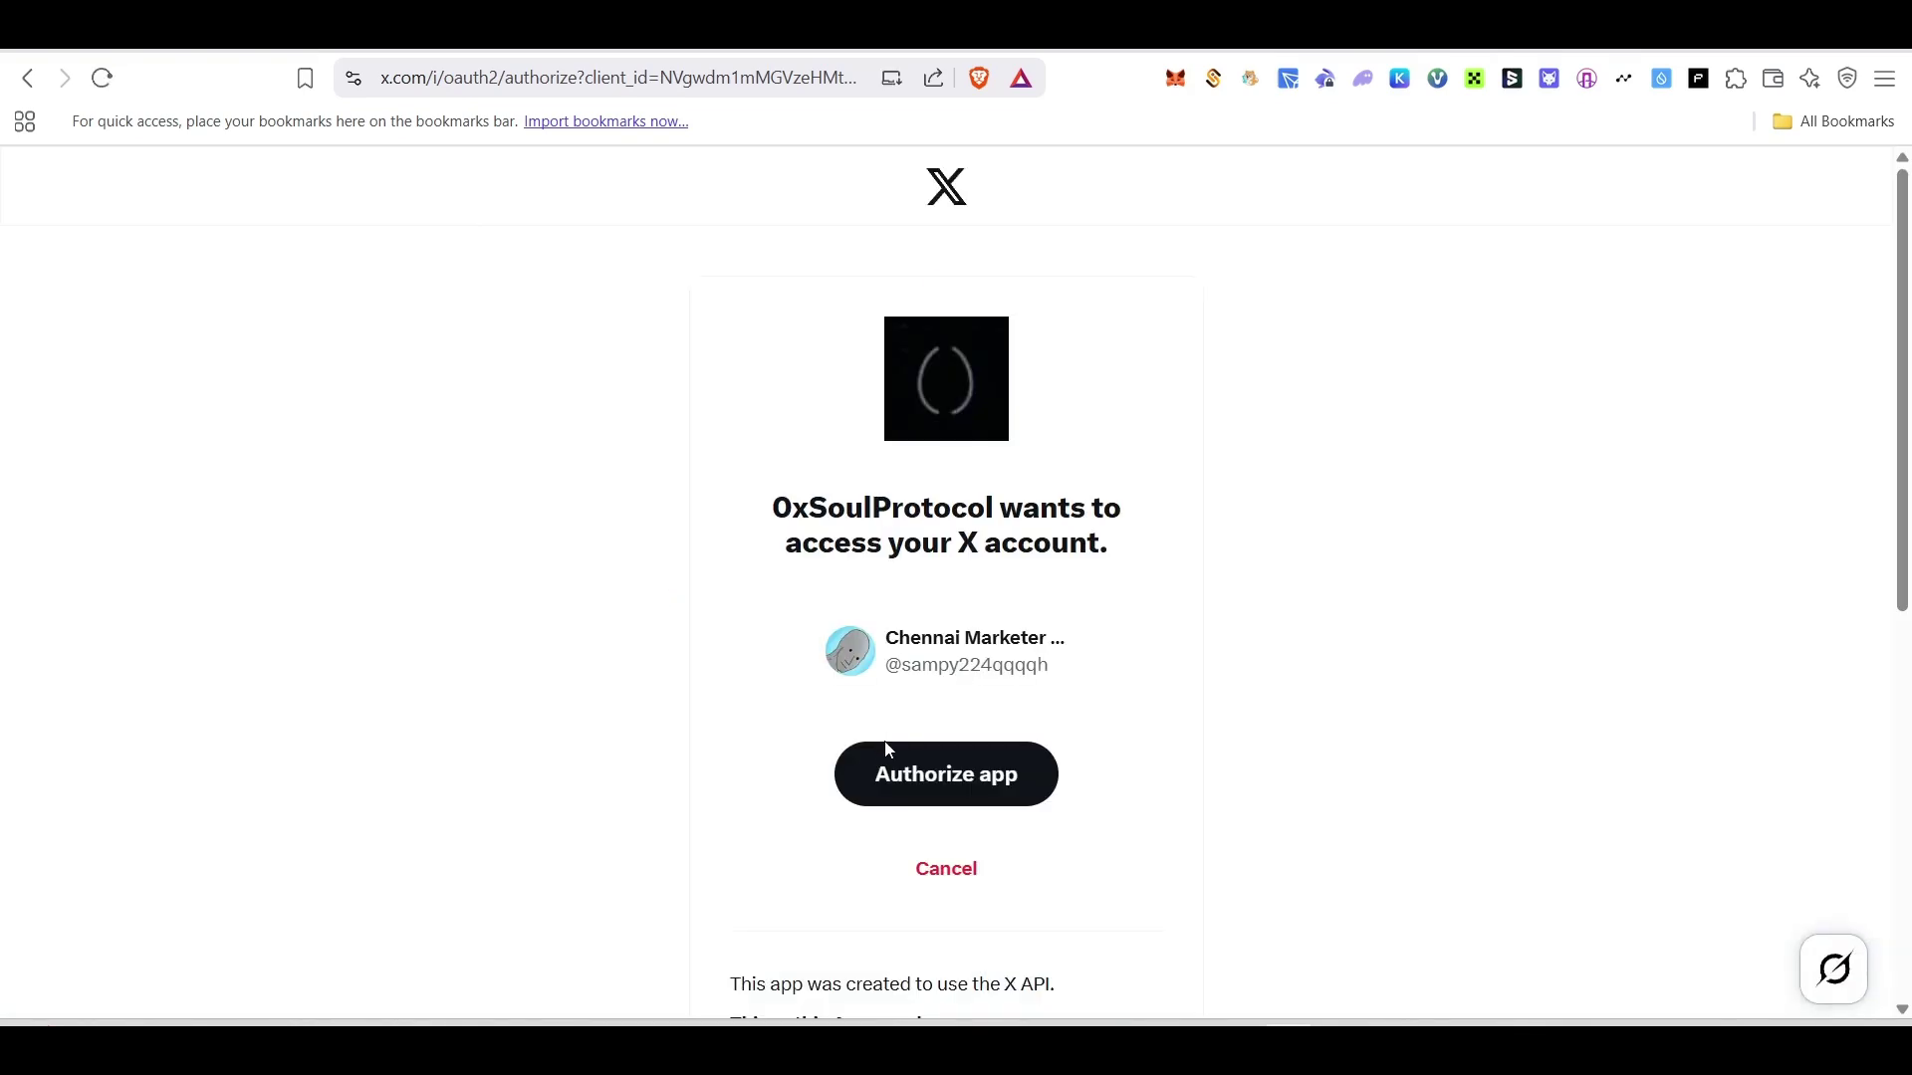
{"action": "left_click", "coordinate": [926, 789]}
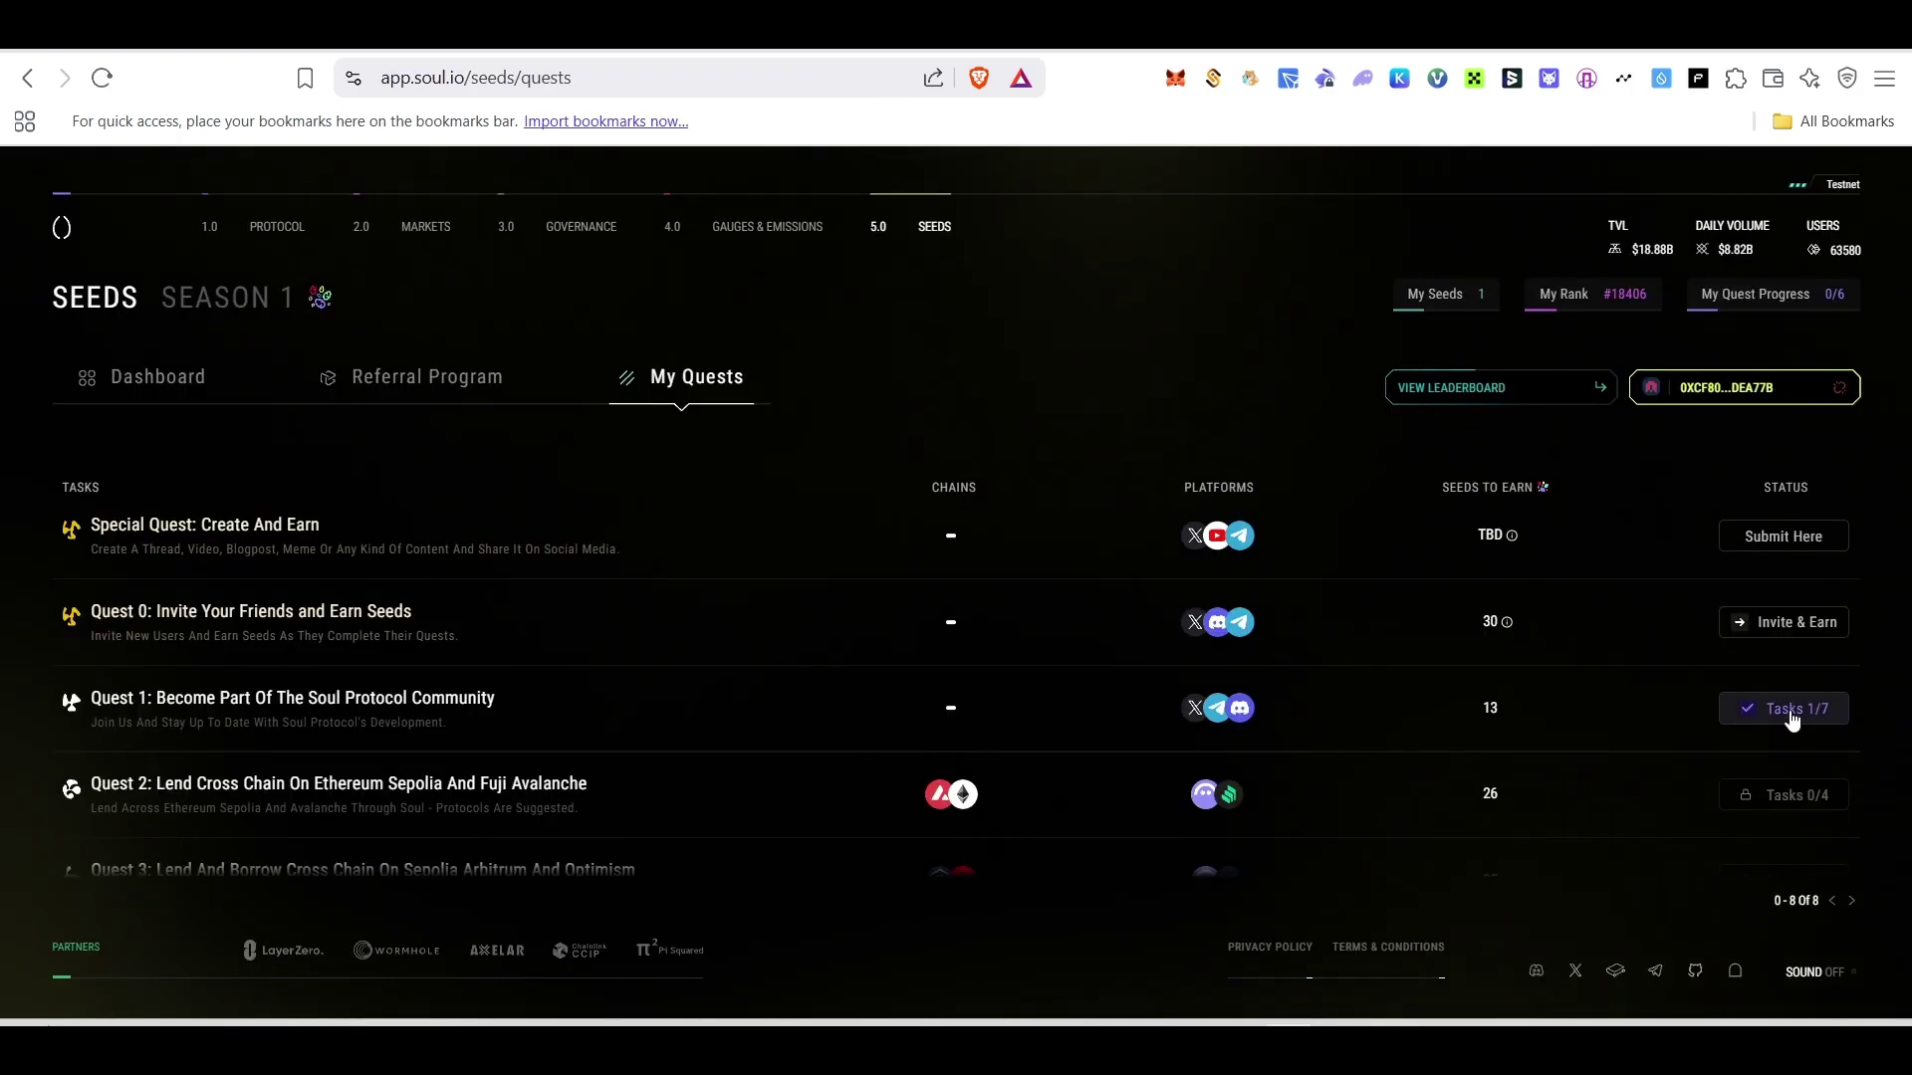
Complete the Quest 1 task of following Soul Protocol's X account and verify it.
{"action": "left_click", "coordinate": [1791, 713]}
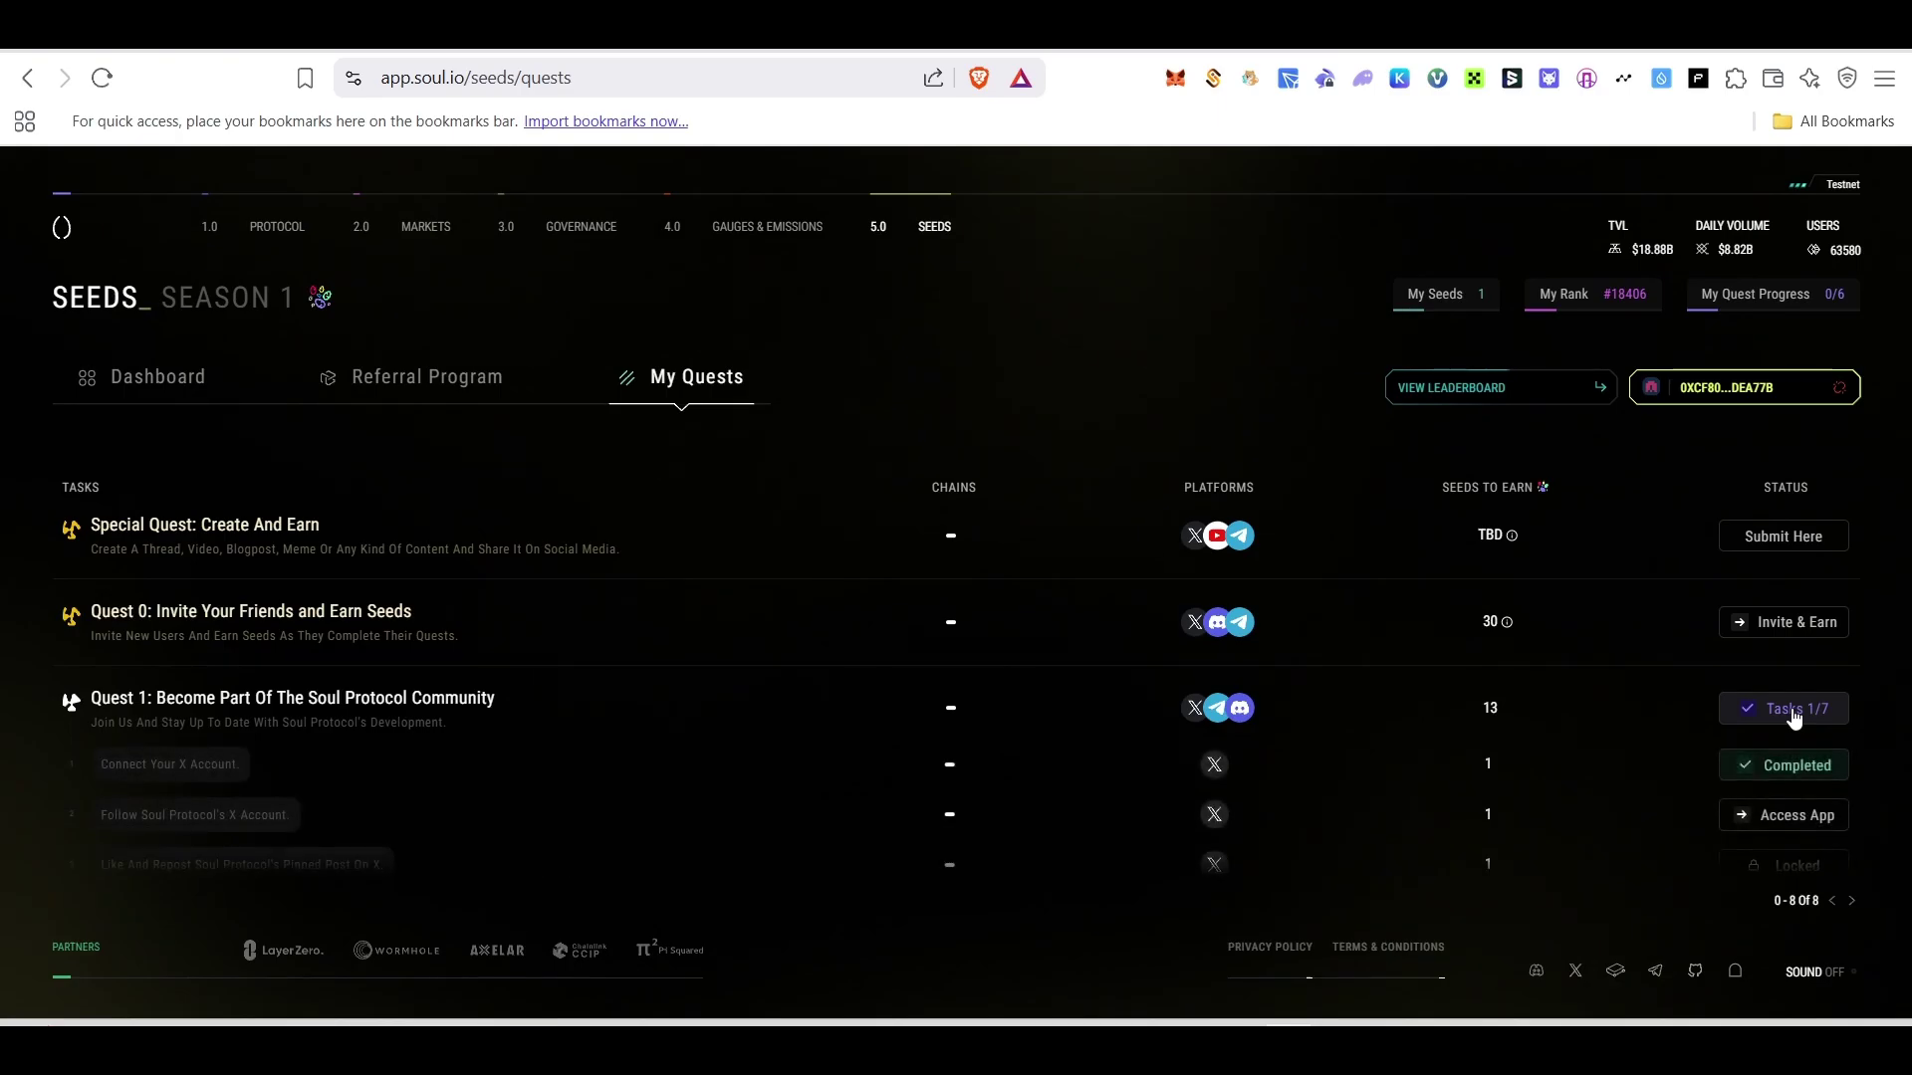
{"action": "scroll", "coordinate": [1793, 717], "scroll_direction": "down", "scroll_amount": 2}
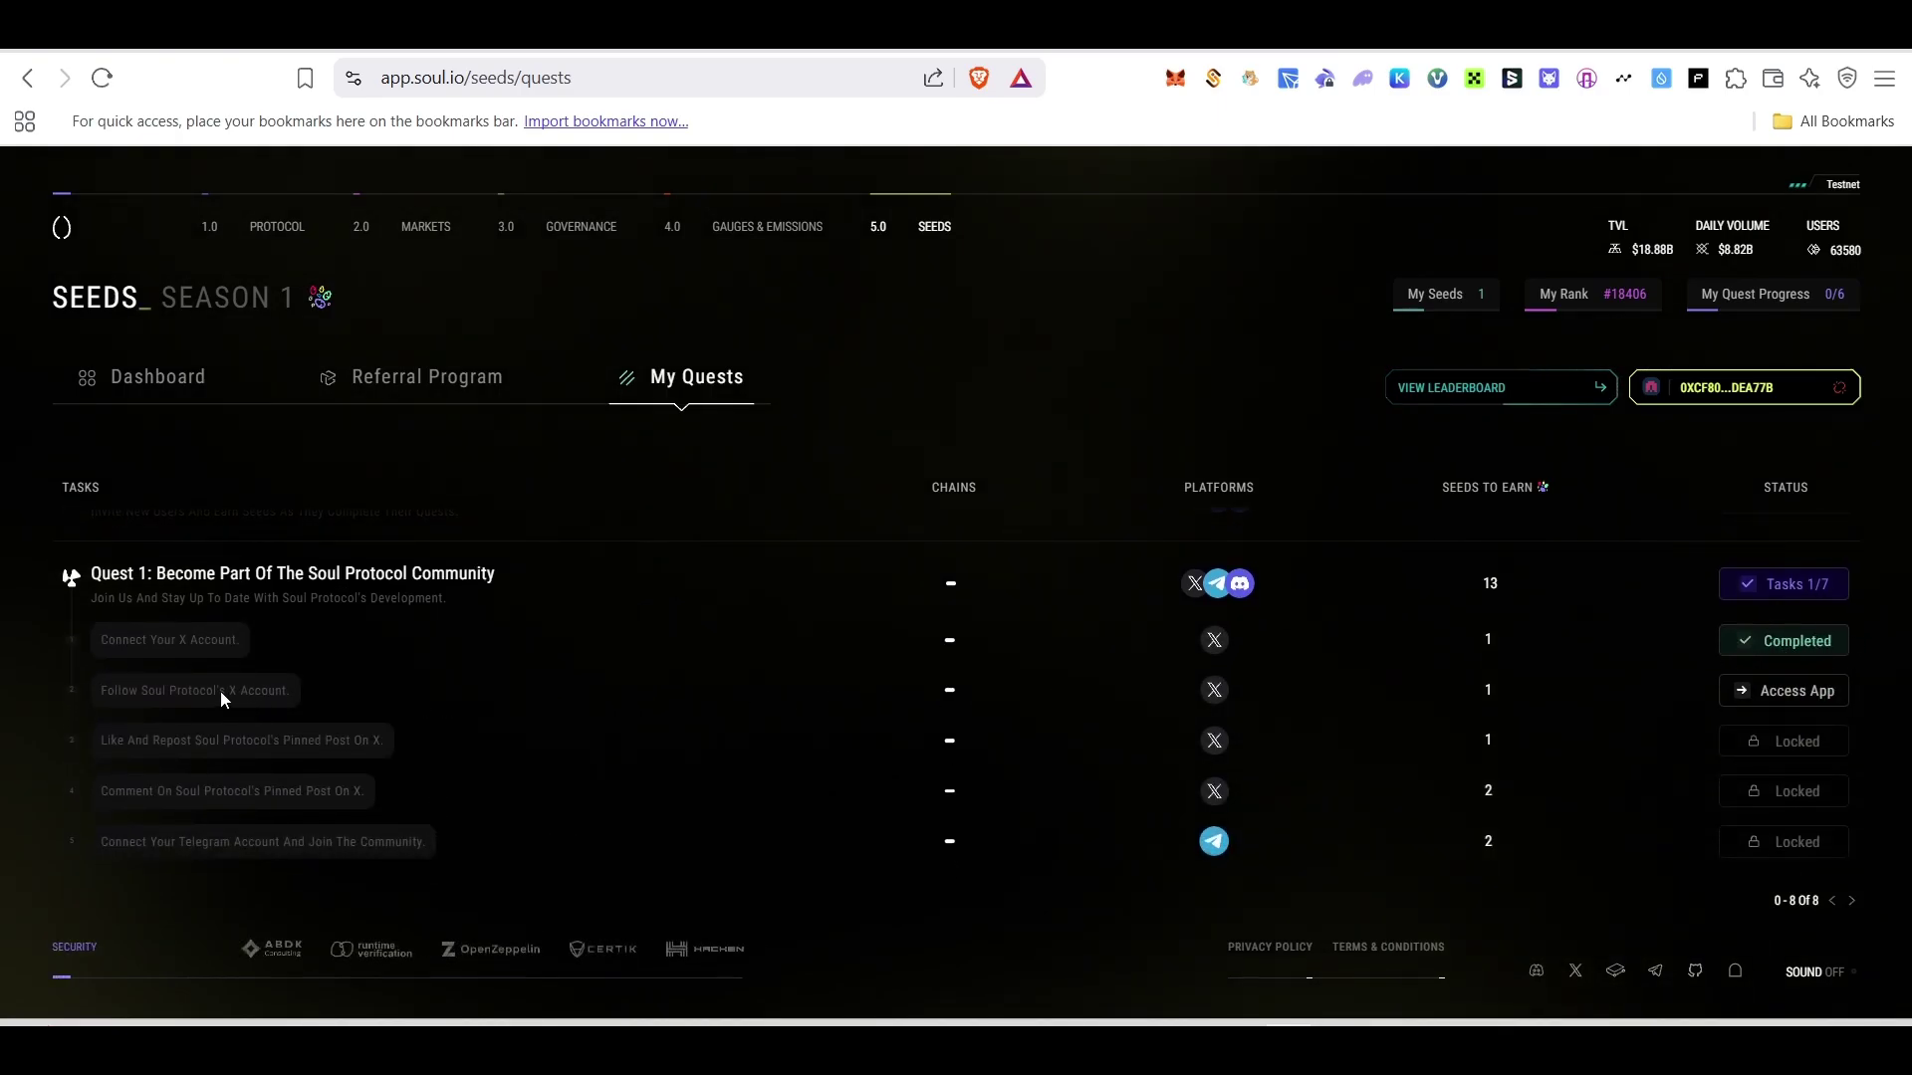
{"action": "left_click", "coordinate": [1779, 689]}
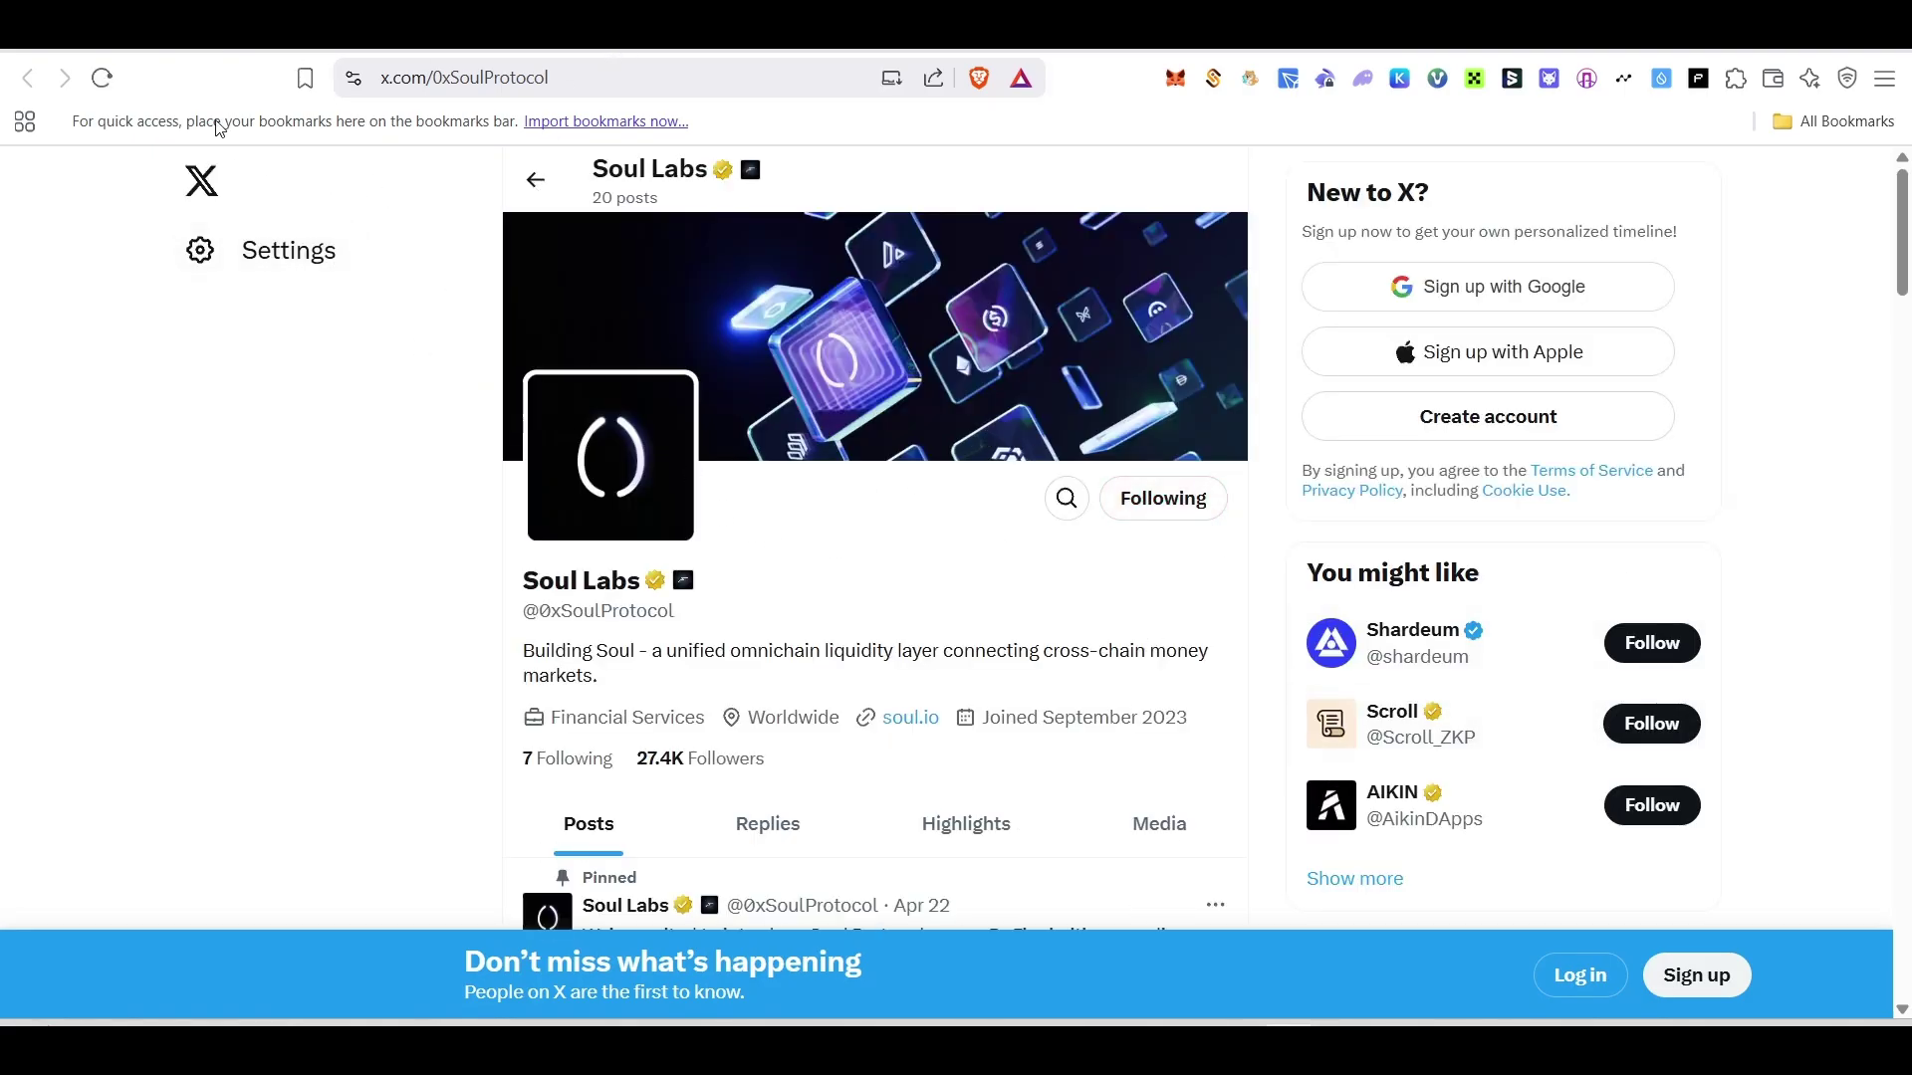
{"action": "key", "text": "ctrl+w"}
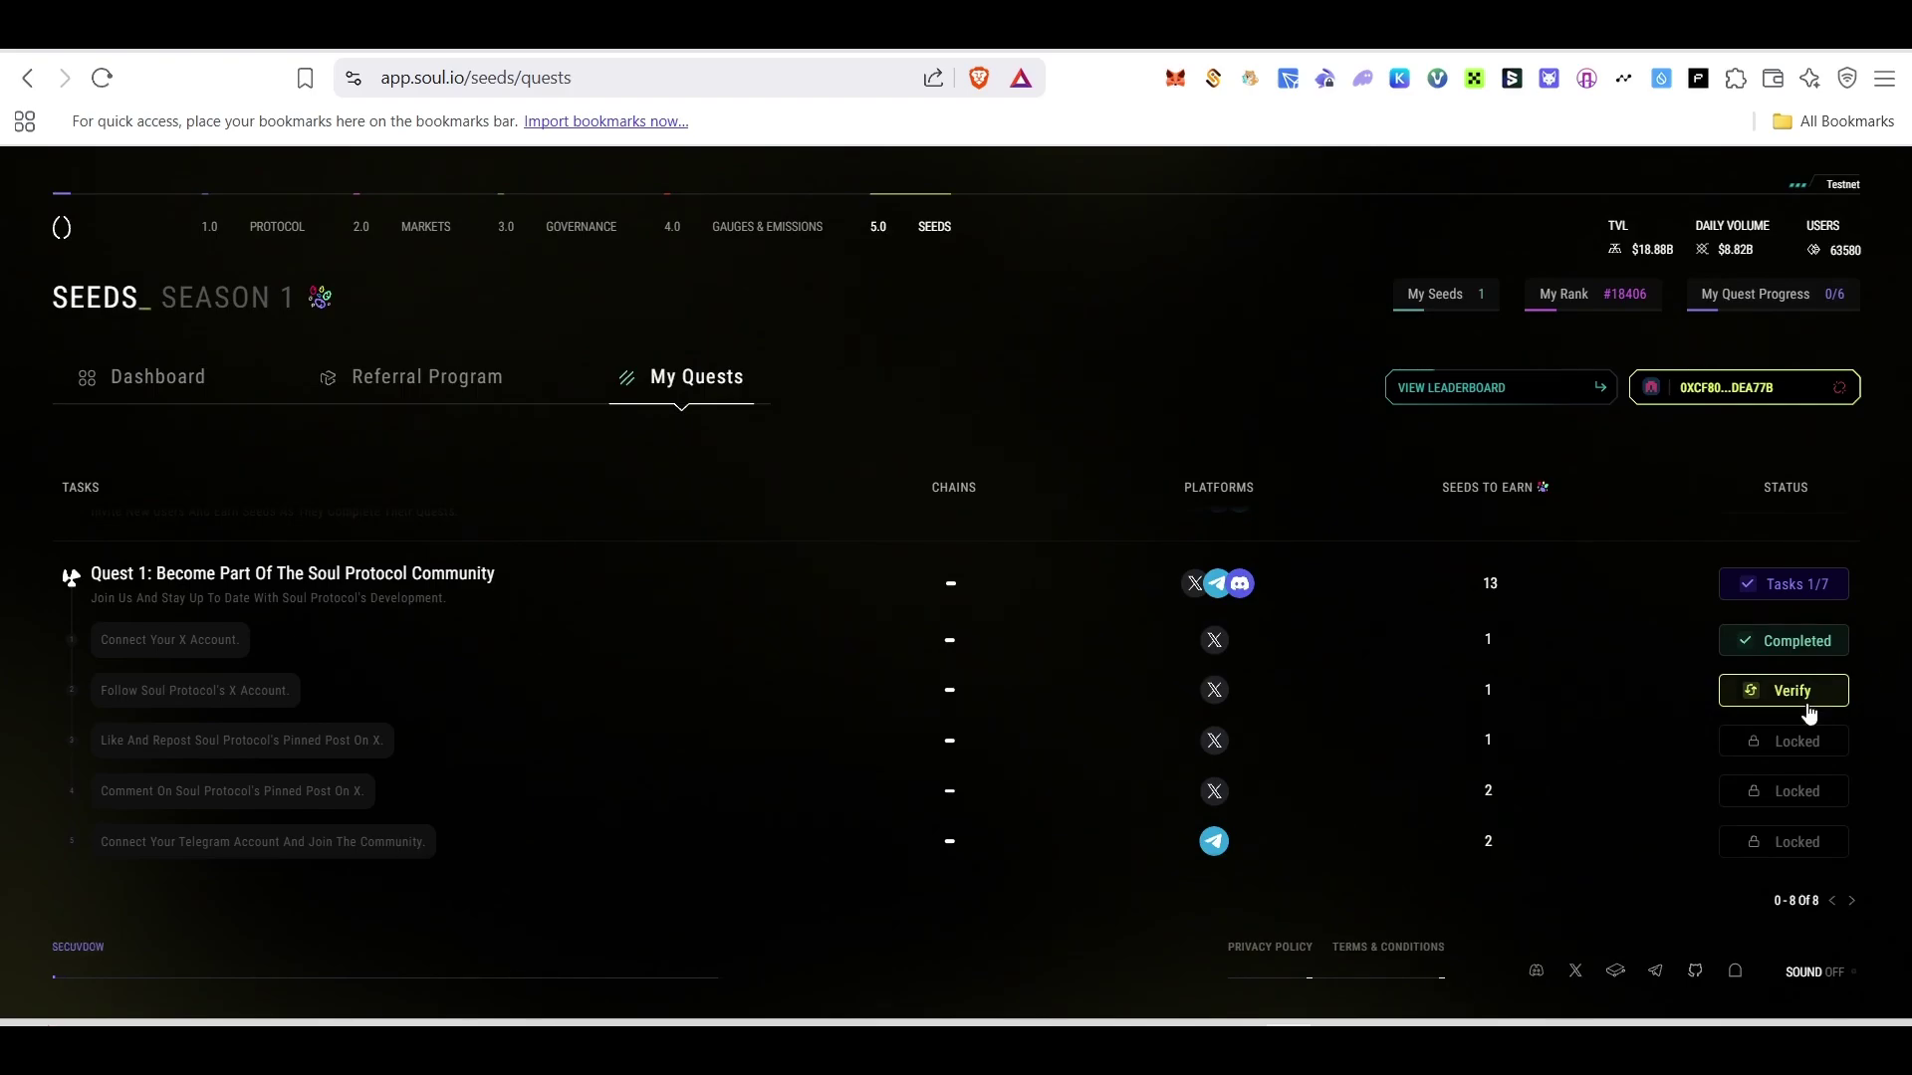
{"action": "left_click", "coordinate": [1779, 711]}
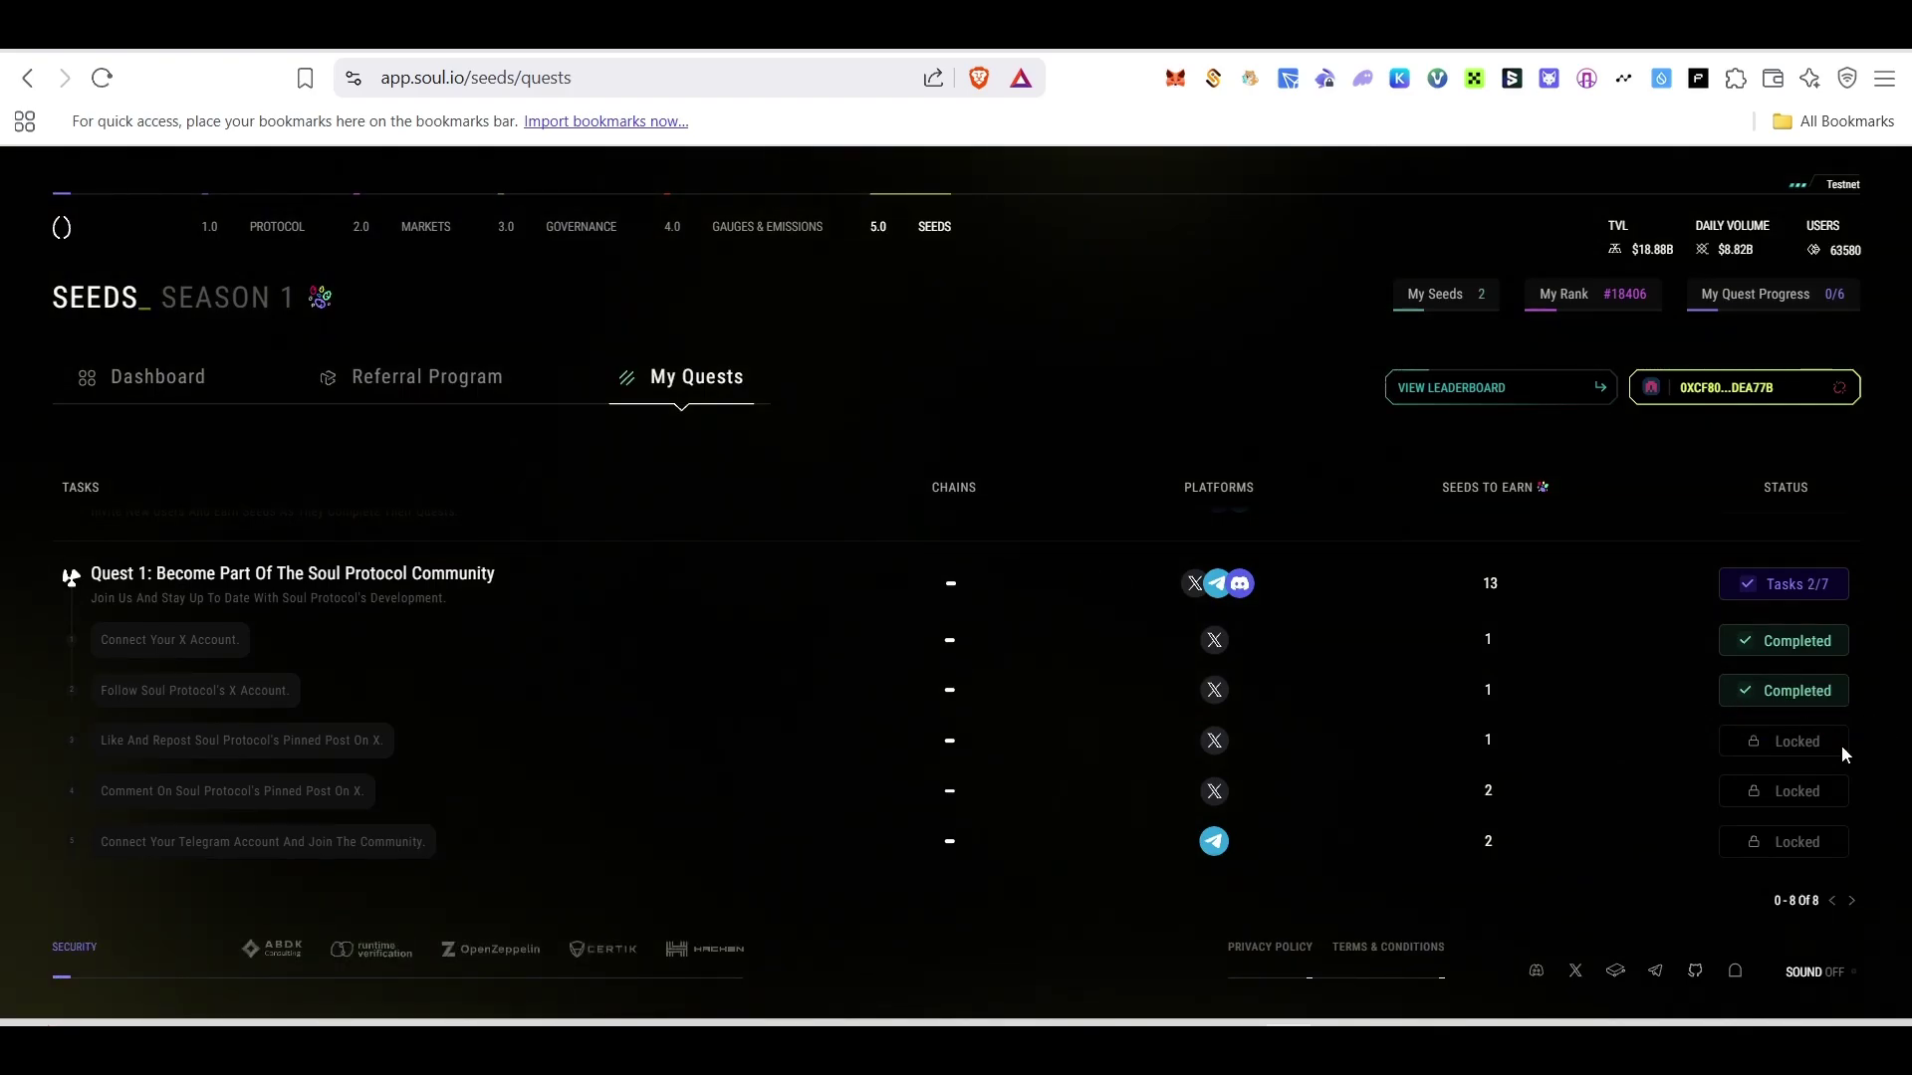
Like and repost Soul Protocol's pinned post on X for the next Quest 1 task.
{"action": "scroll", "coordinate": [1832, 752], "scroll_direction": "down", "scroll_amount": 2}
{"action": "scroll", "coordinate": [1806, 697], "scroll_direction": "up", "scroll_amount": 2}
{"action": "left_click", "coordinate": [1814, 757]}
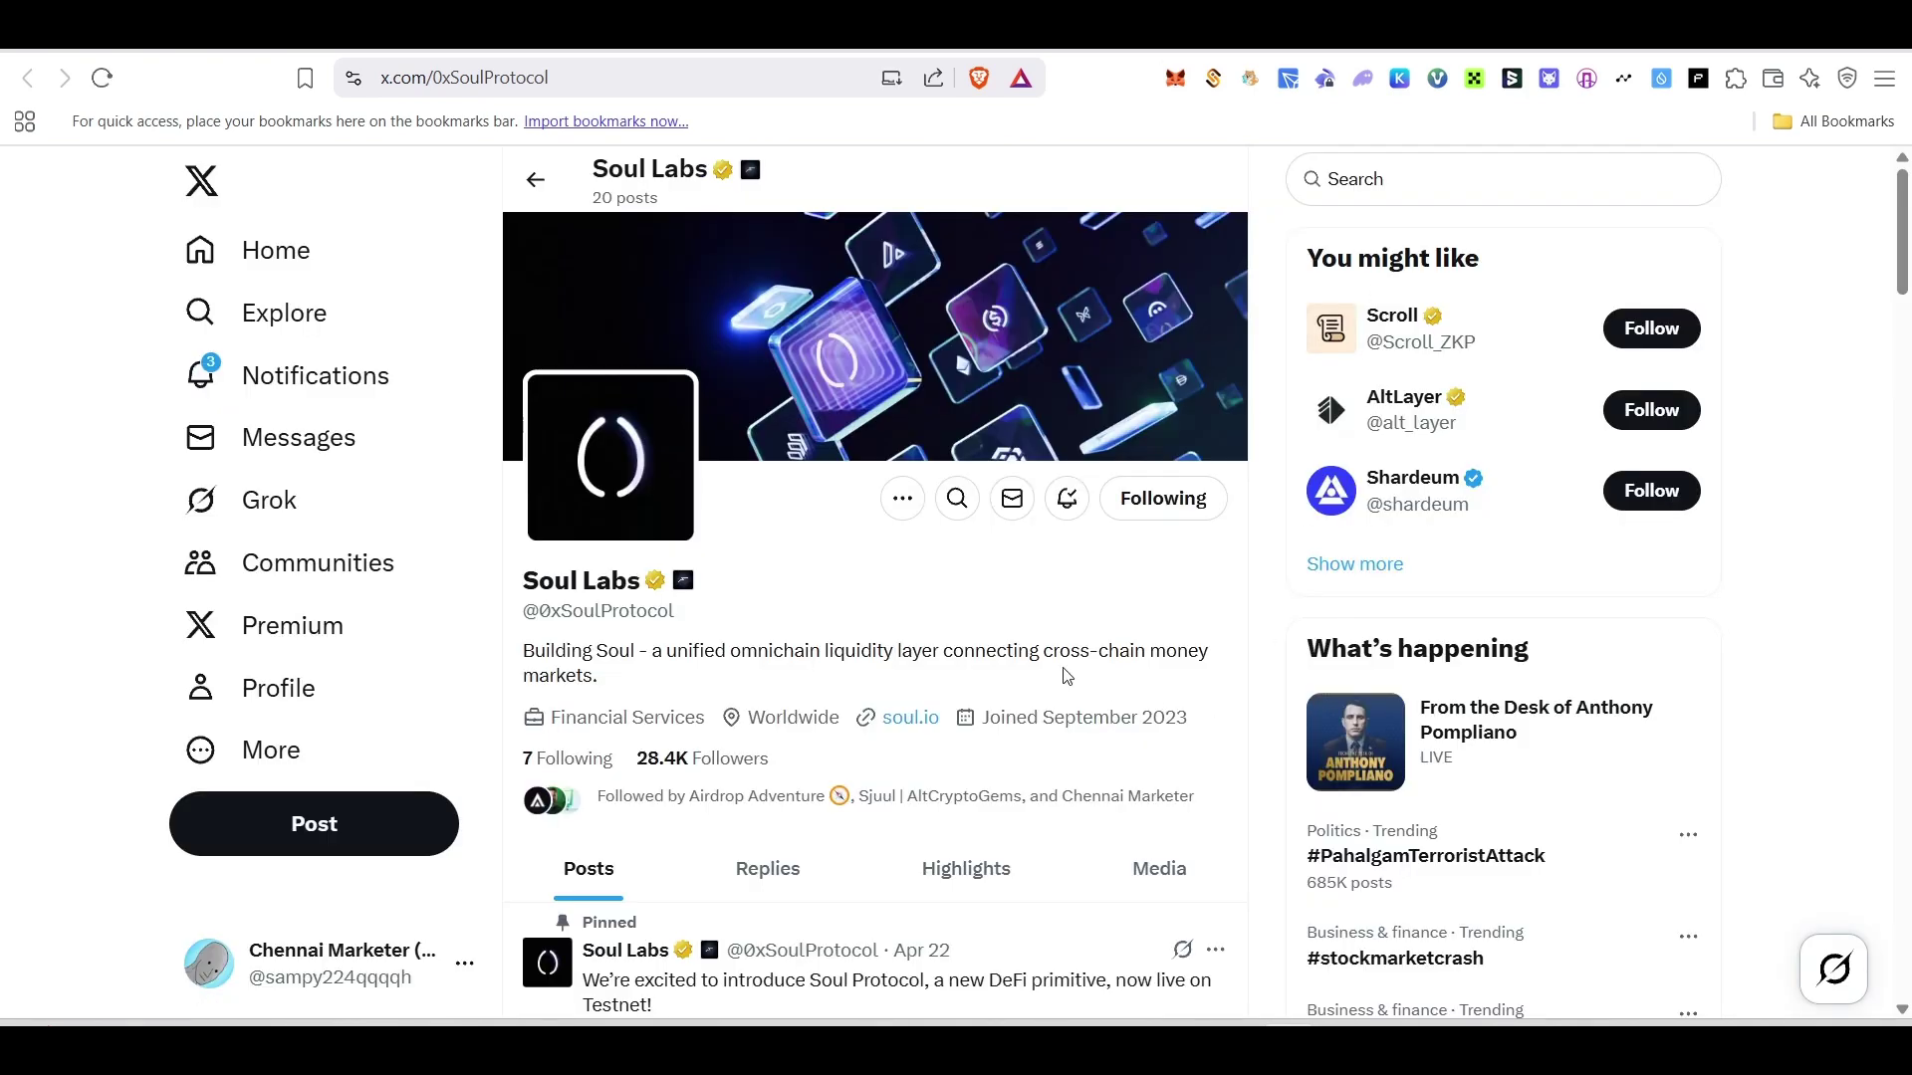
{"action": "scroll", "coordinate": [1065, 672], "scroll_direction": "down", "scroll_amount": 7}
{"action": "left_click", "coordinate": [885, 902]}
{"action": "left_click", "coordinate": [749, 902]}
{"action": "left_click", "coordinate": [702, 914]}
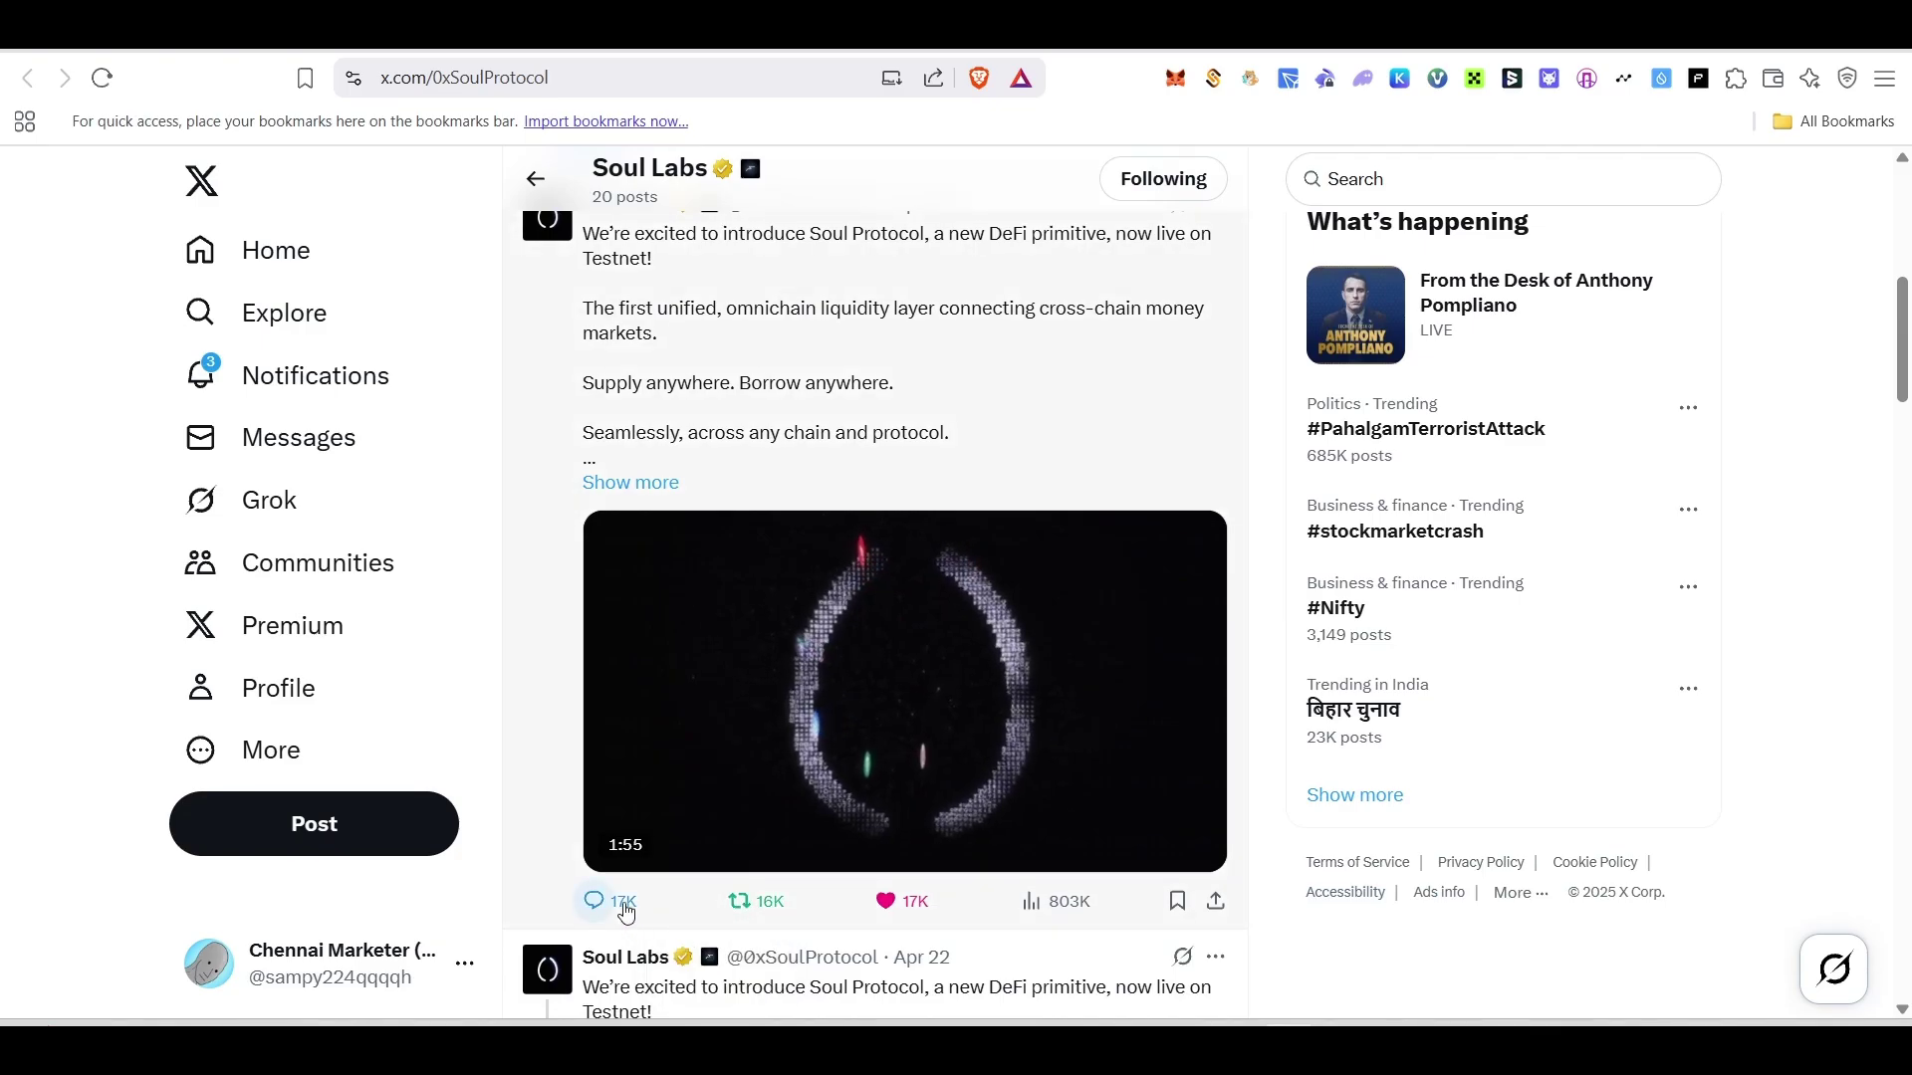
{"action": "left_click", "coordinate": [597, 901]}
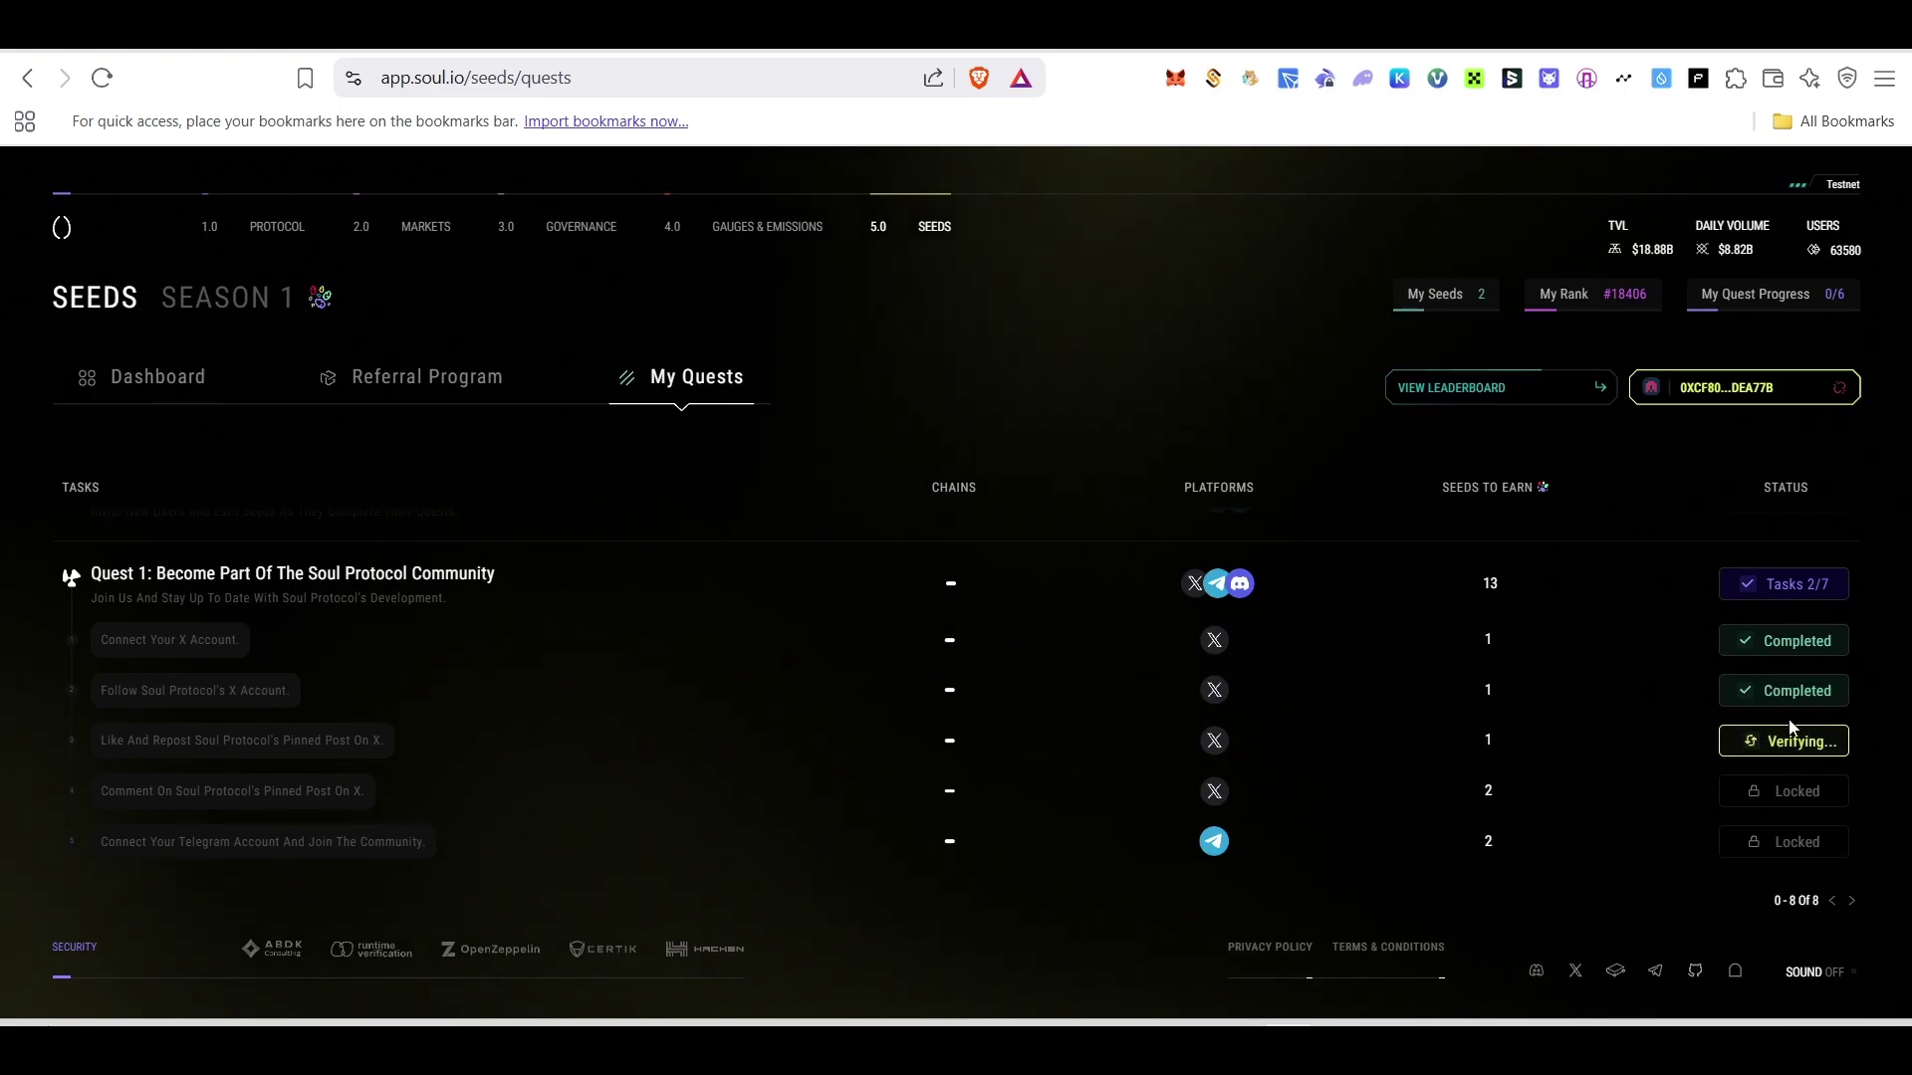
Open the Quest 1 comment task, comment on Soul Protocol's pinned X post, and verify the task on the quests page.
{"action": "scroll", "coordinate": [1754, 633], "scroll_direction": "down", "scroll_amount": 2}
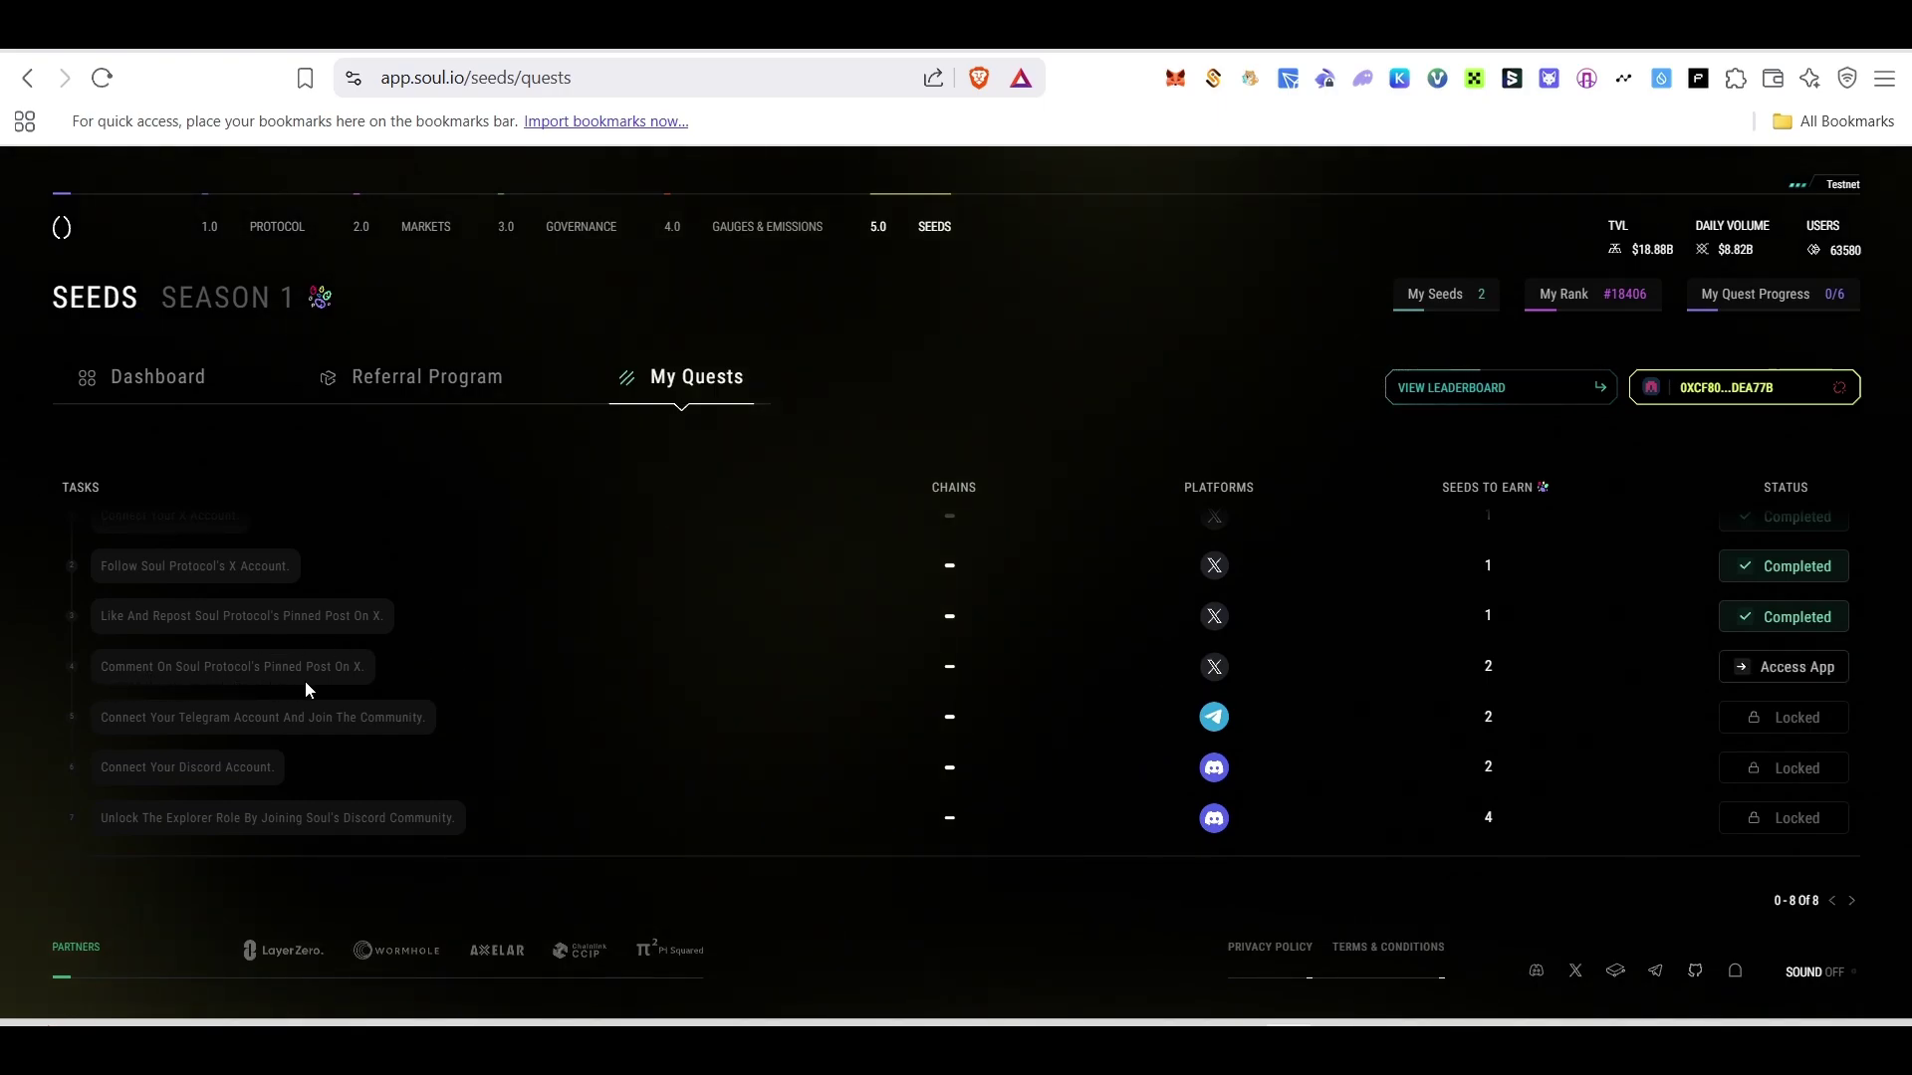
{"action": "left_click", "coordinate": [1798, 668]}
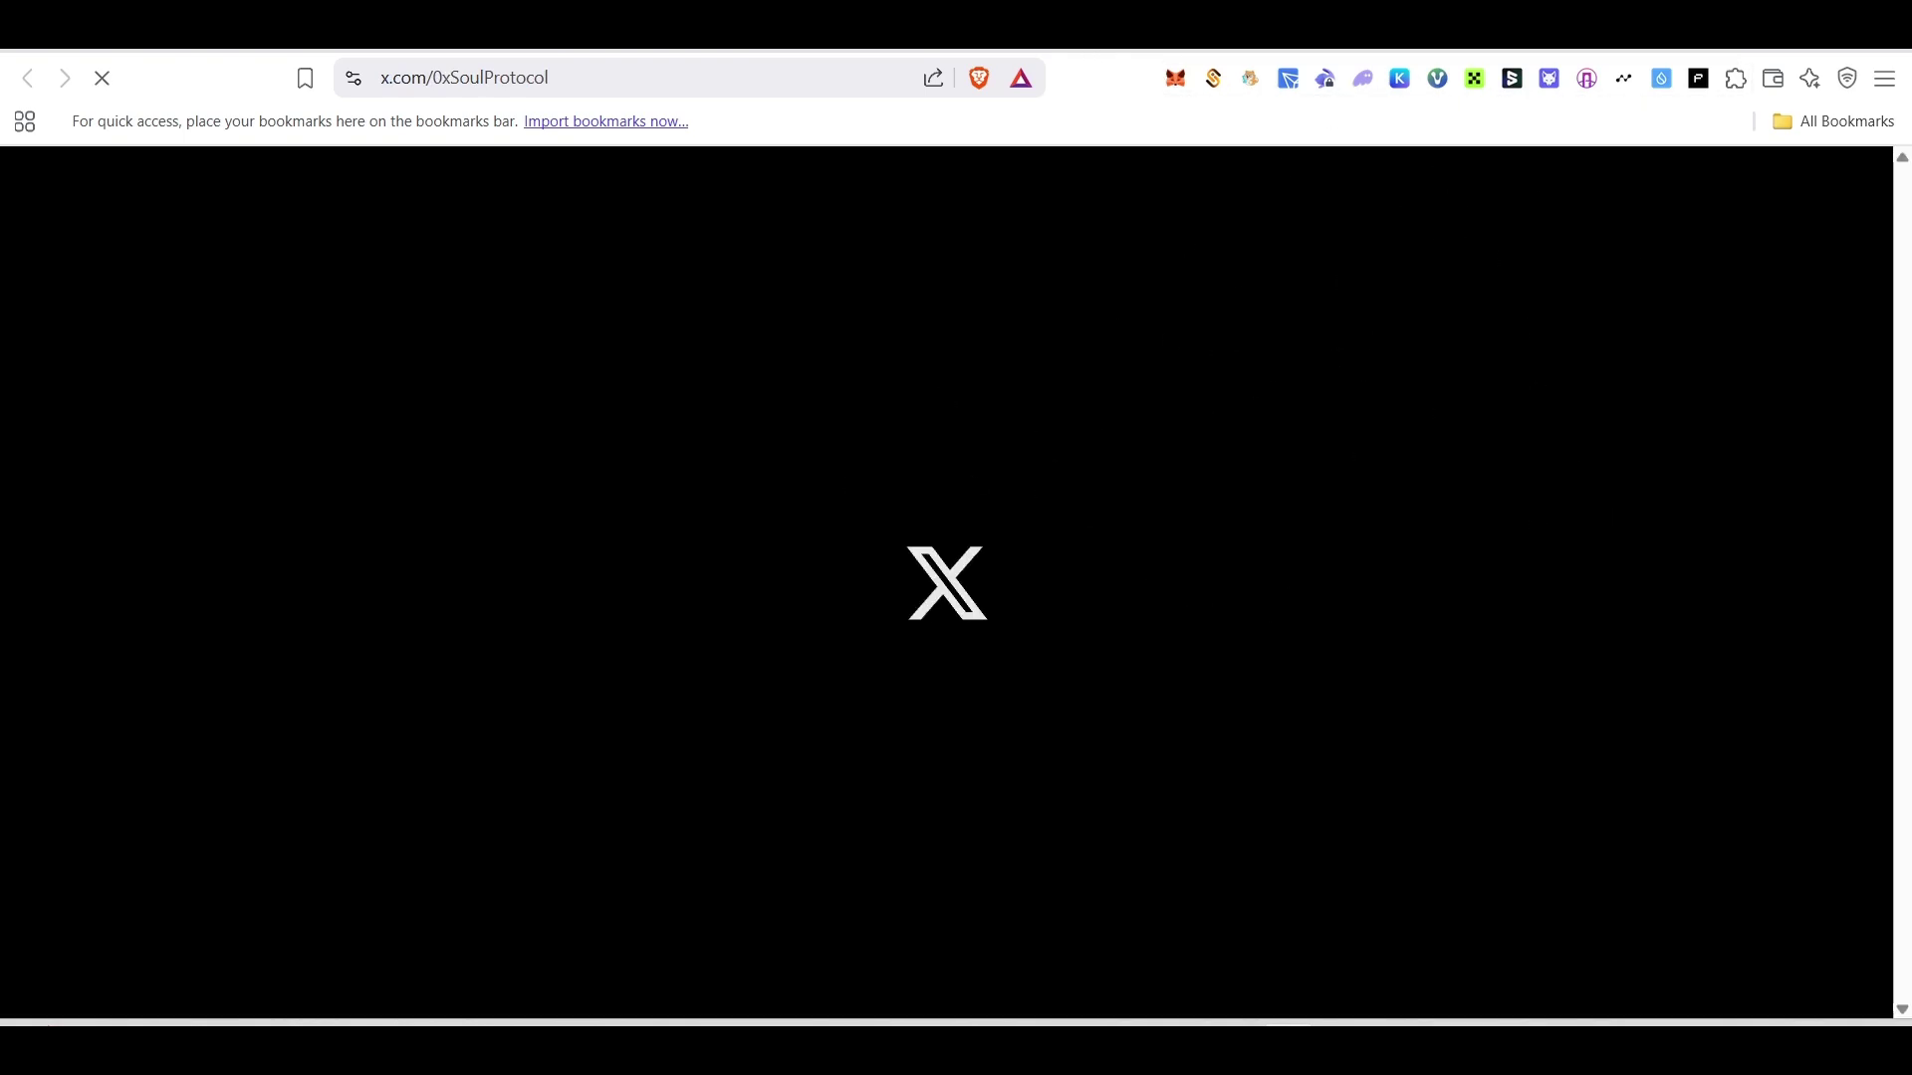
{"action": "scroll", "coordinate": [886, 704], "scroll_direction": "down", "scroll_amount": 6}
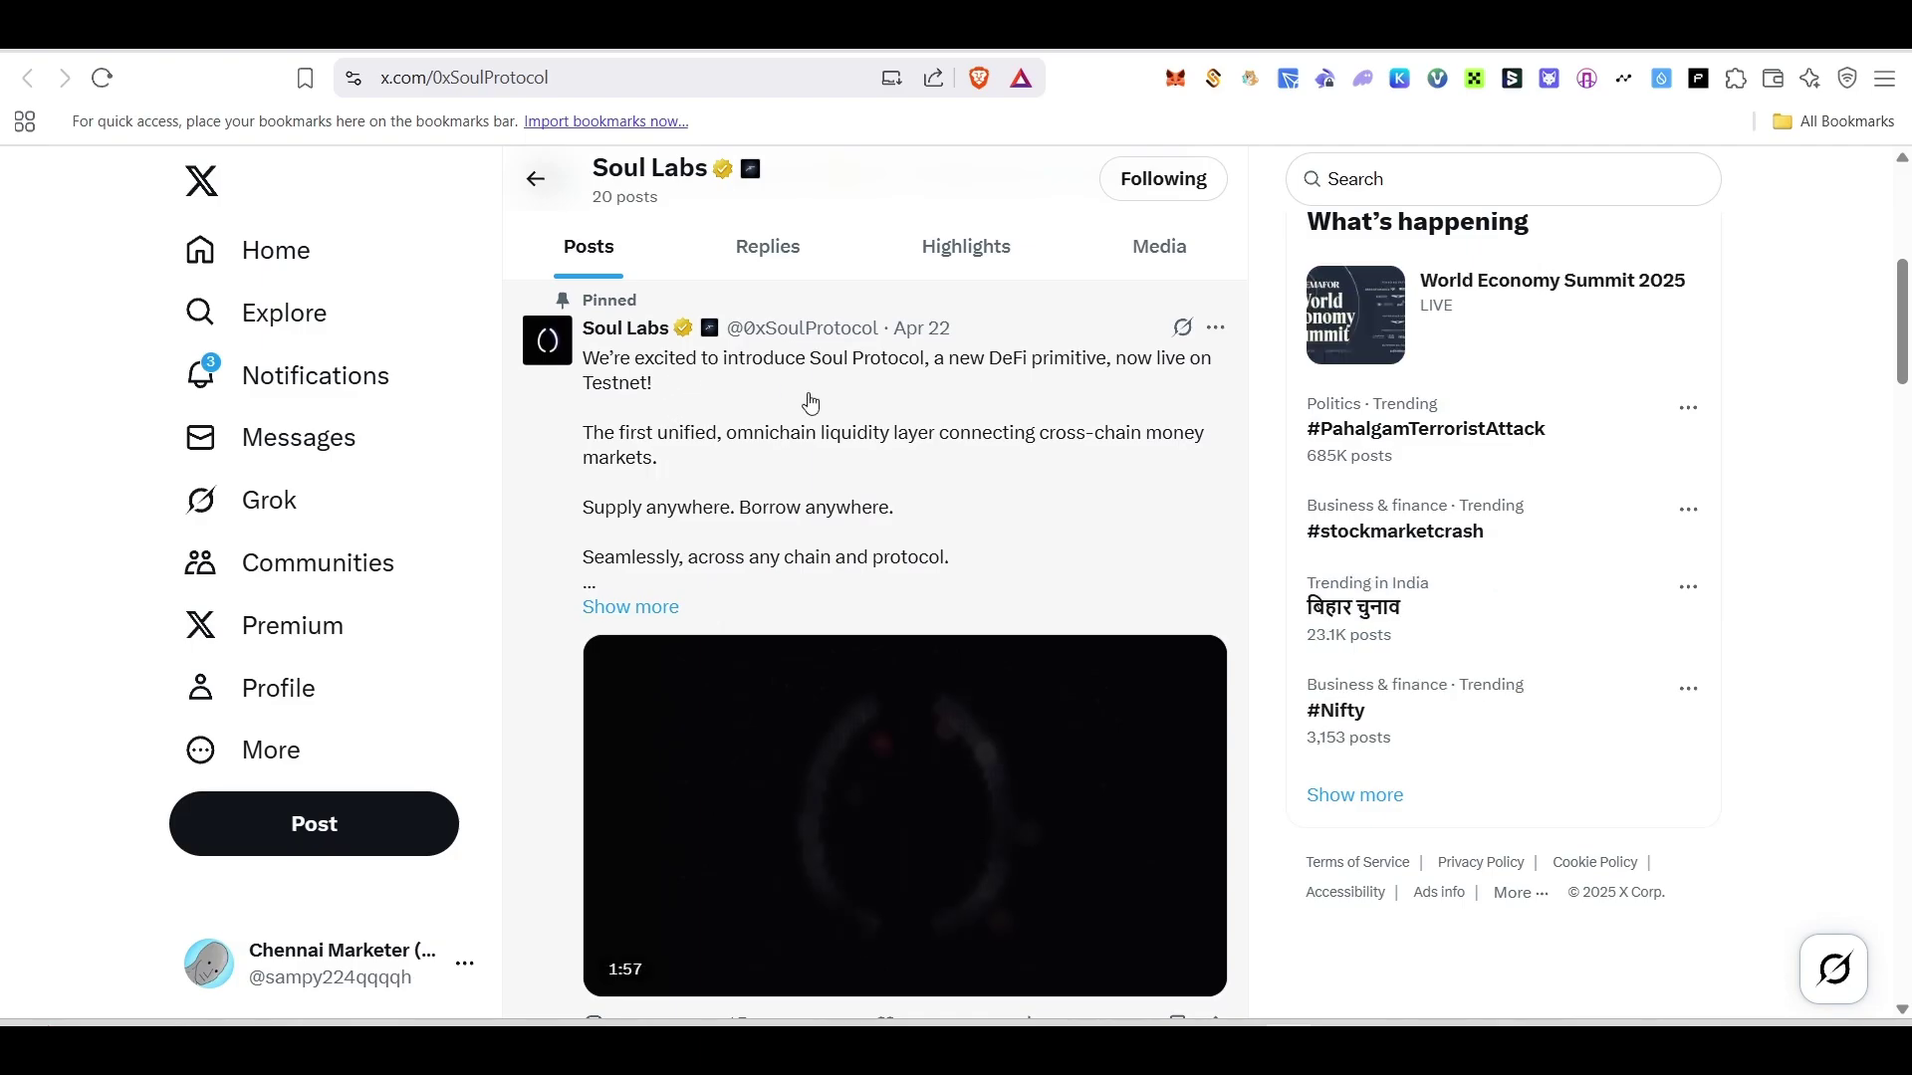
{"action": "scroll", "coordinate": [713, 613], "scroll_direction": "down", "scroll_amount": 4}
{"action": "left_click", "coordinate": [741, 652]}
{"action": "left_click", "coordinate": [618, 652]}
{"action": "key", "text": "ctrl+Tab"}
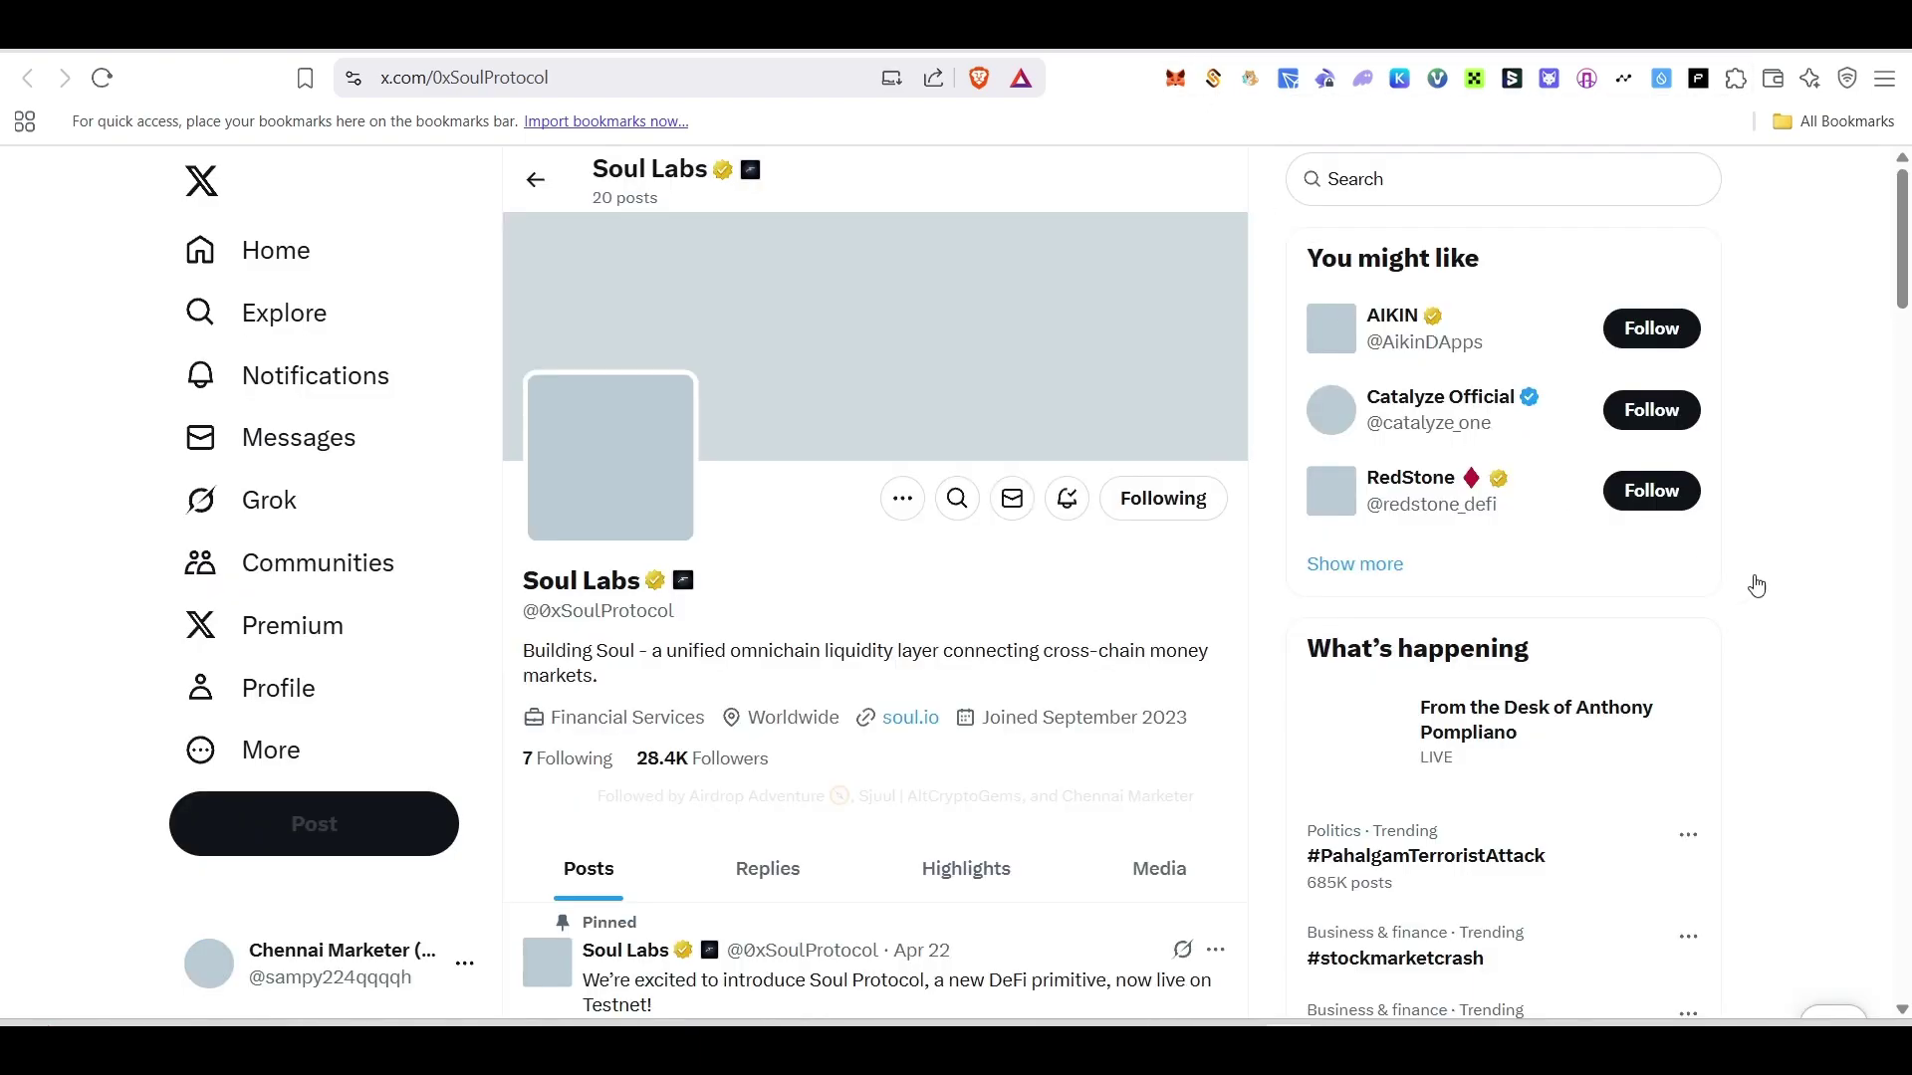
{"action": "key", "text": "ctrl+Tab"}
{"action": "left_click", "coordinate": [1795, 668]}
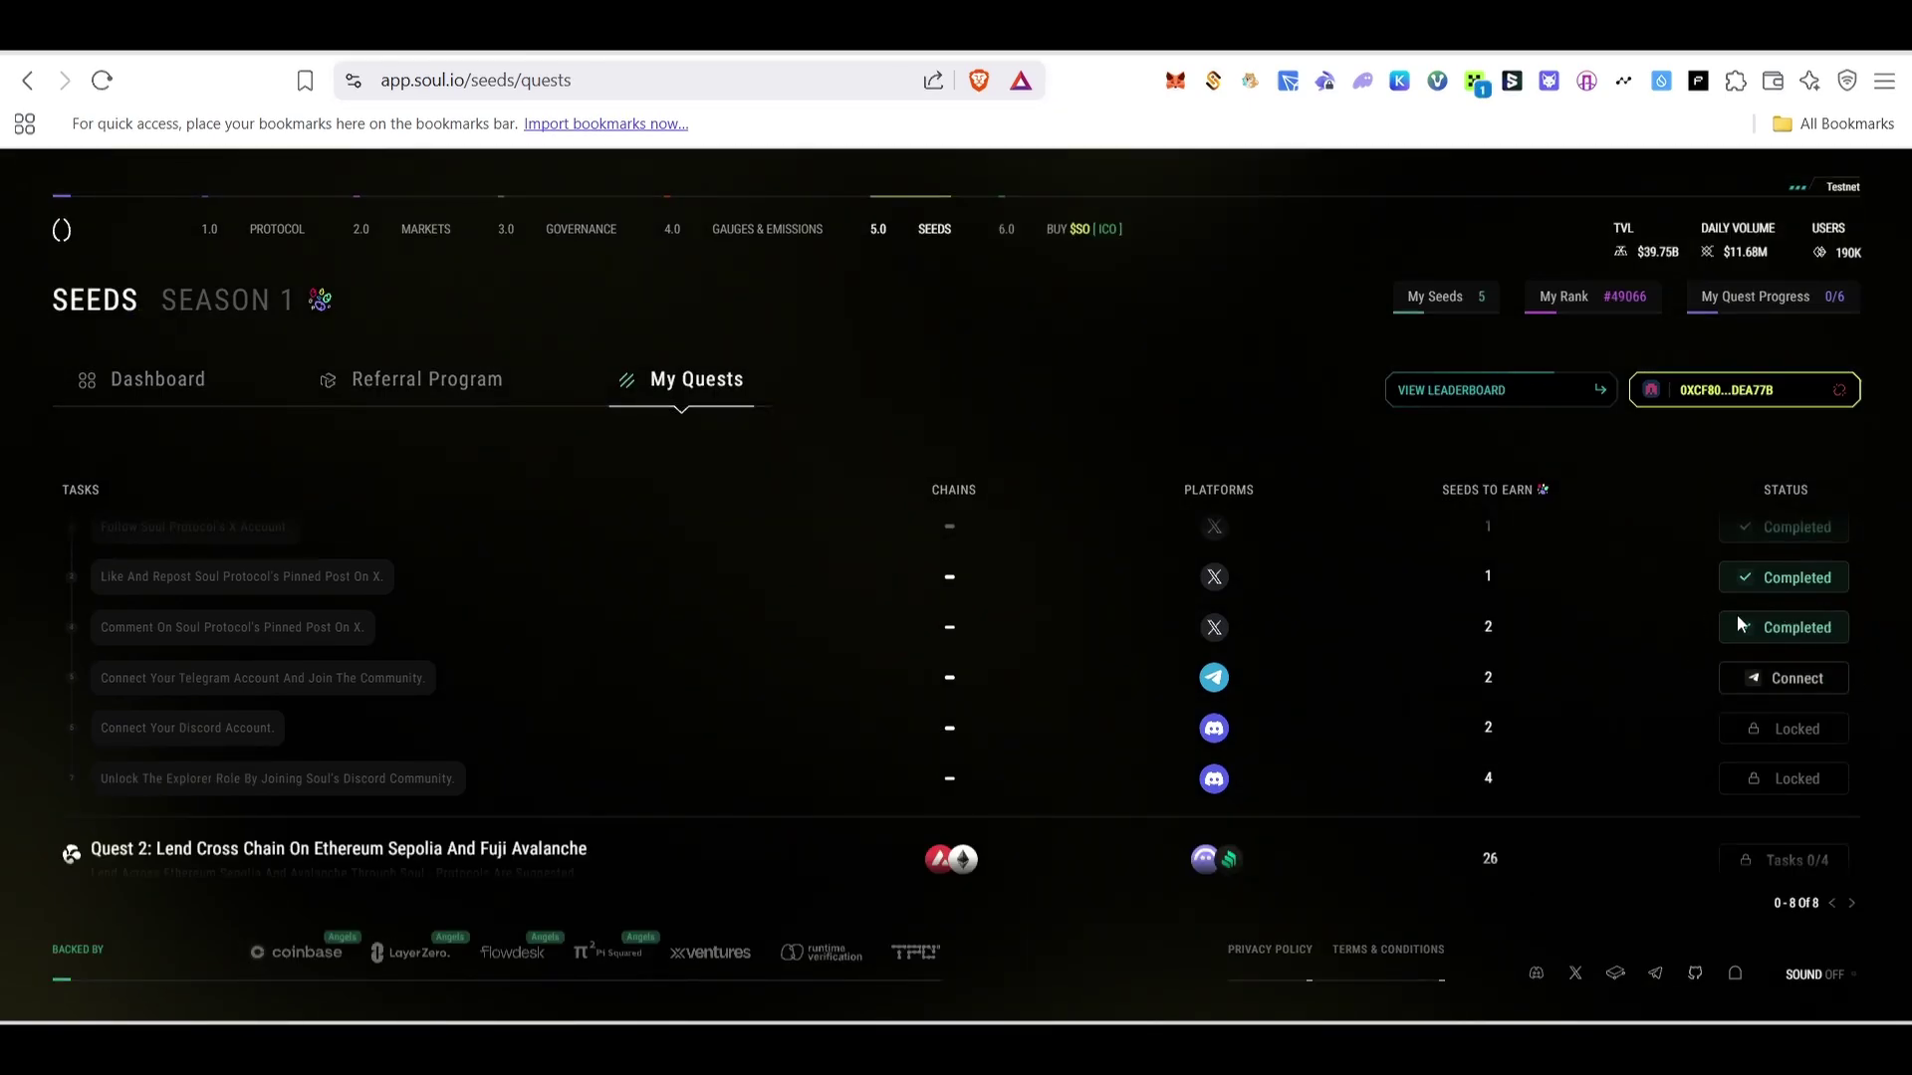
Begin linking Telegram for Quest 1 by opening the Soul Verification Bot in Telegram Desktop and starting it.
{"action": "left_click", "coordinate": [1791, 678]}
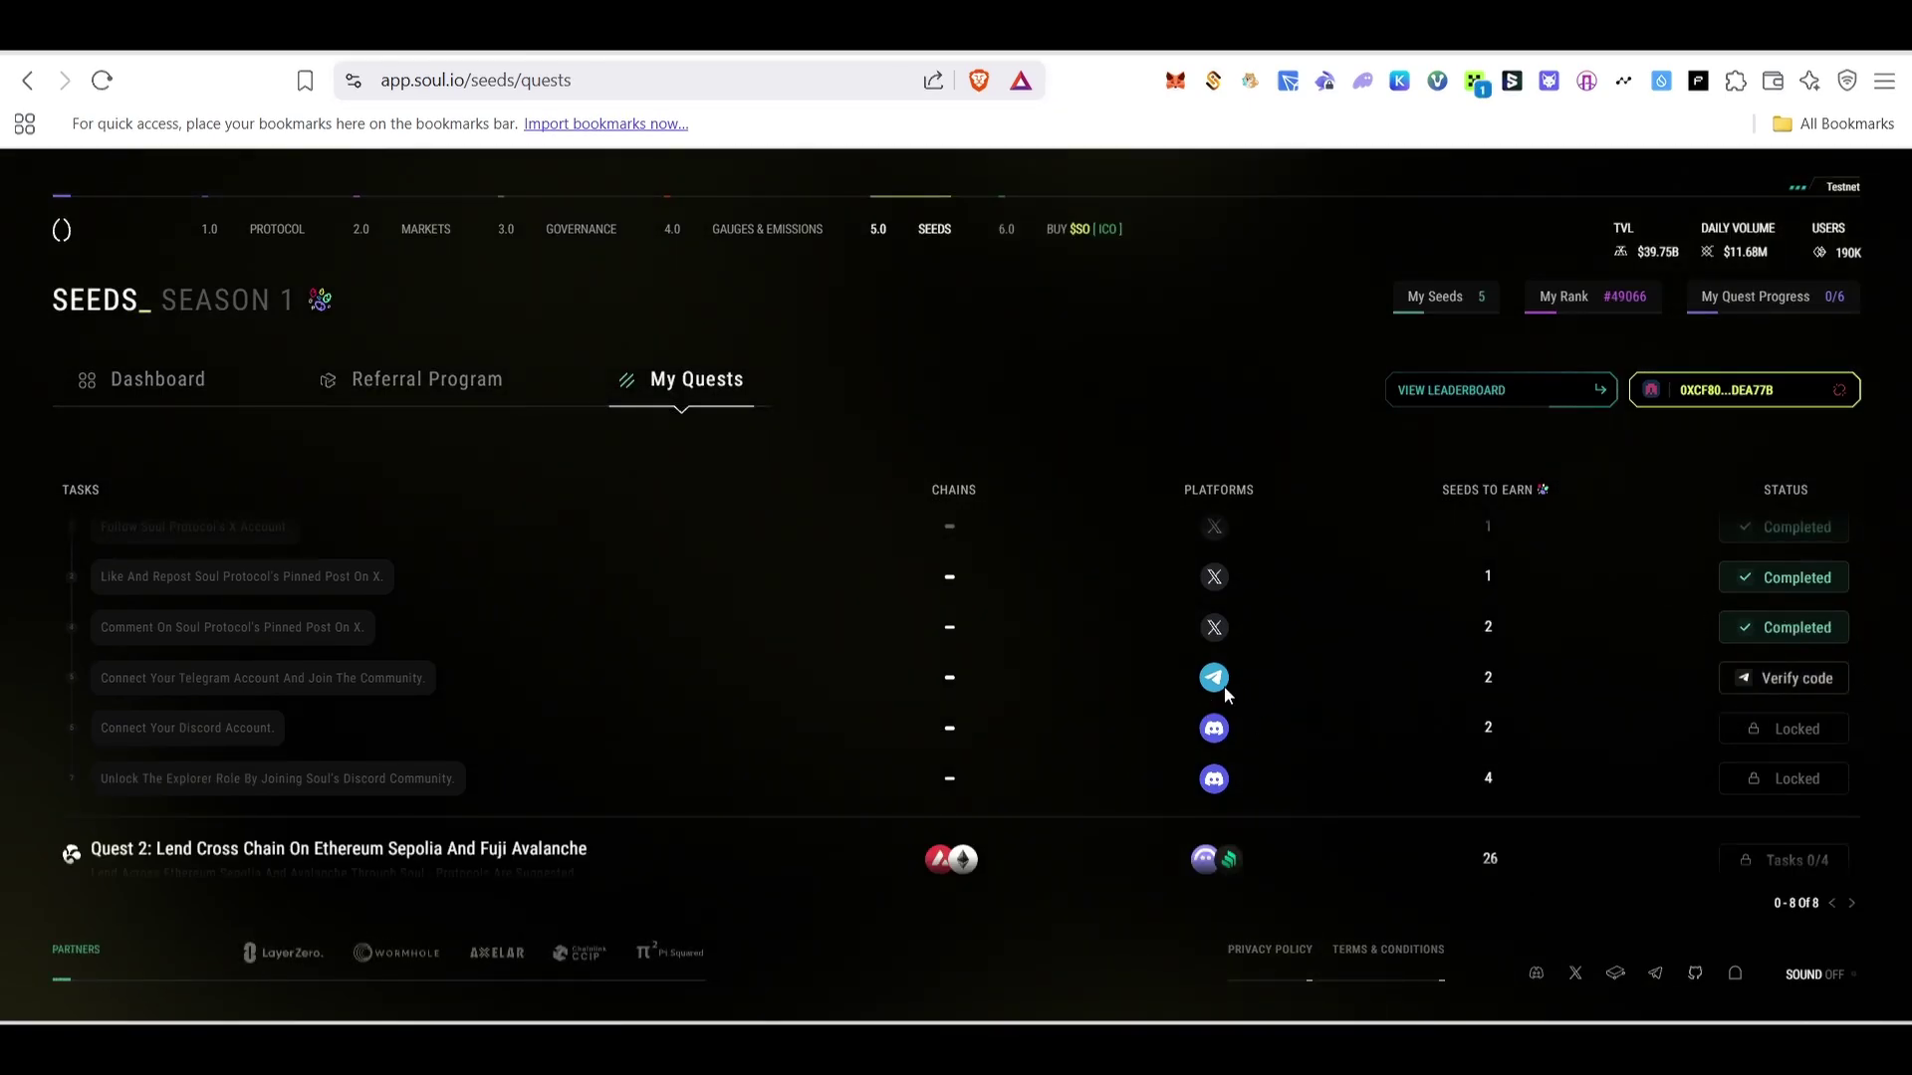
{"action": "left_click", "coordinate": [1762, 679]}
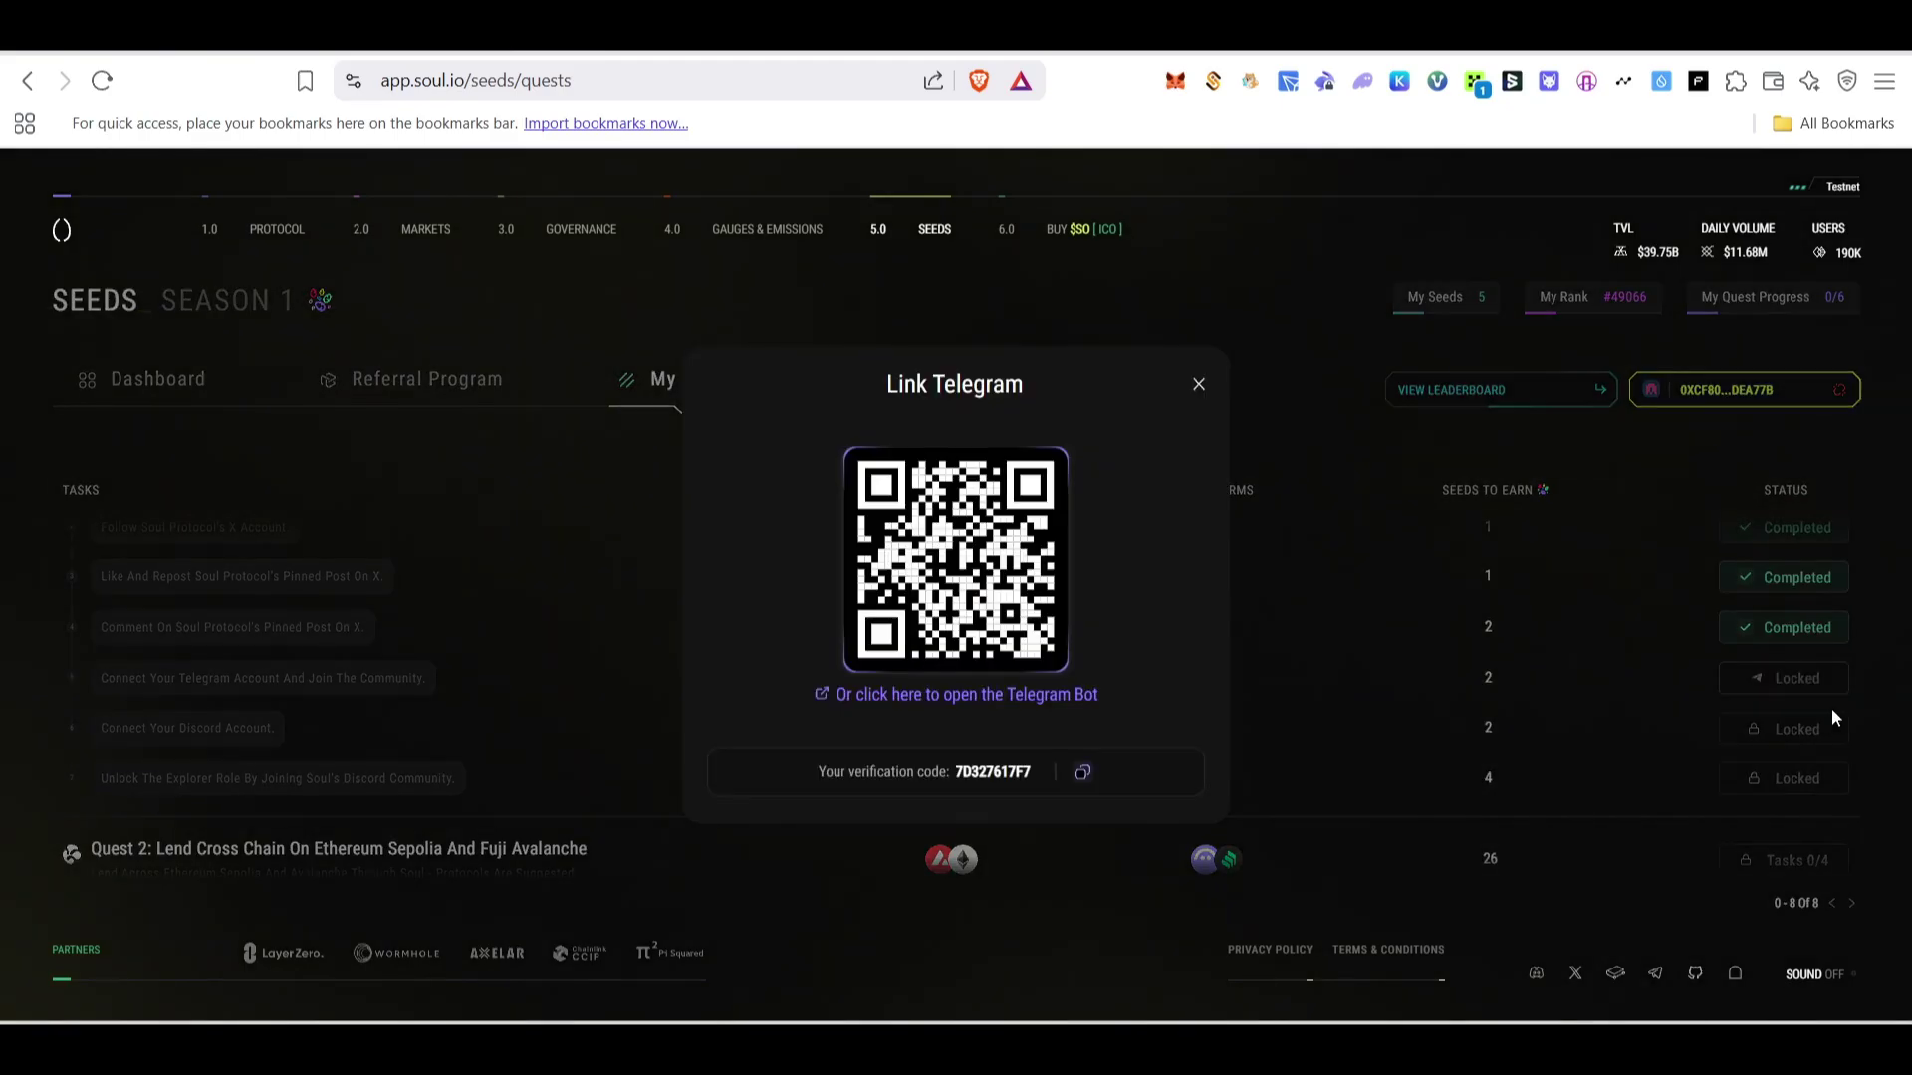
{"action": "left_click", "coordinate": [981, 696]}
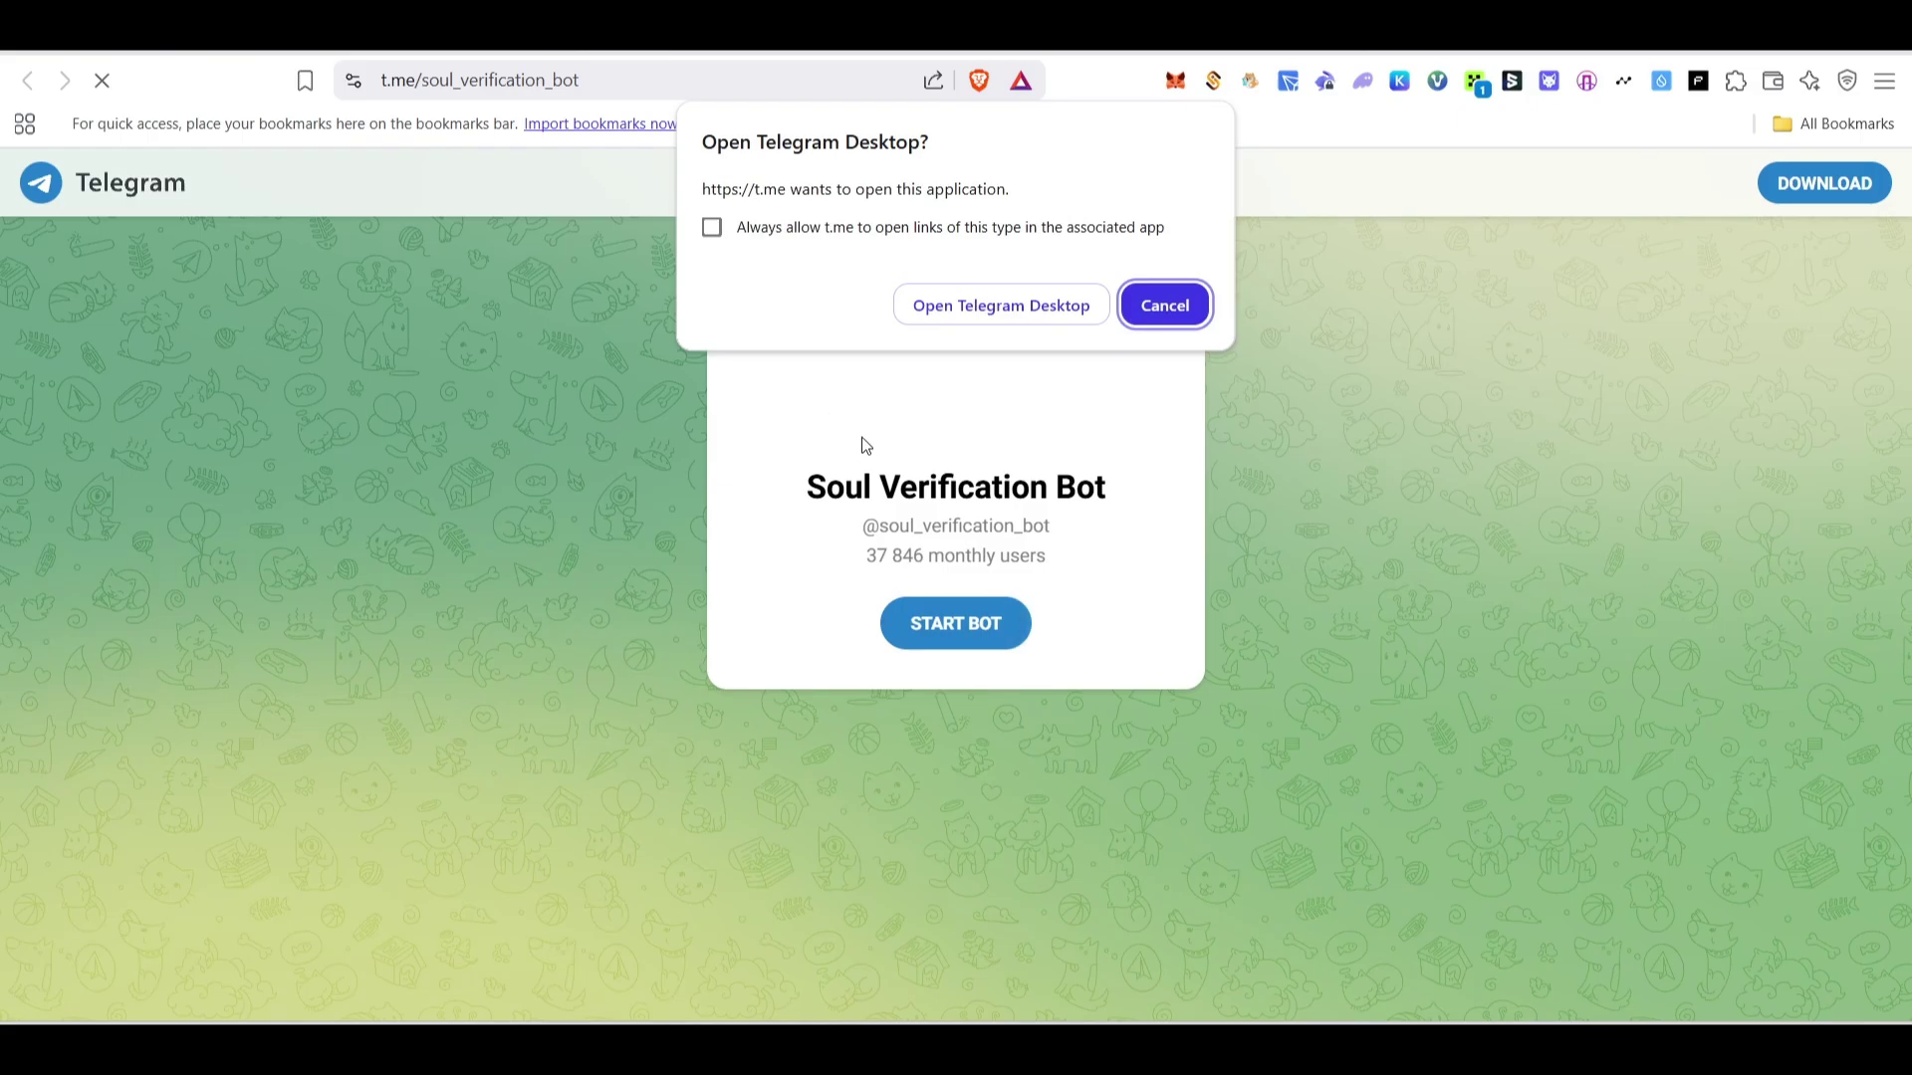
{"action": "left_click", "coordinate": [1017, 309]}
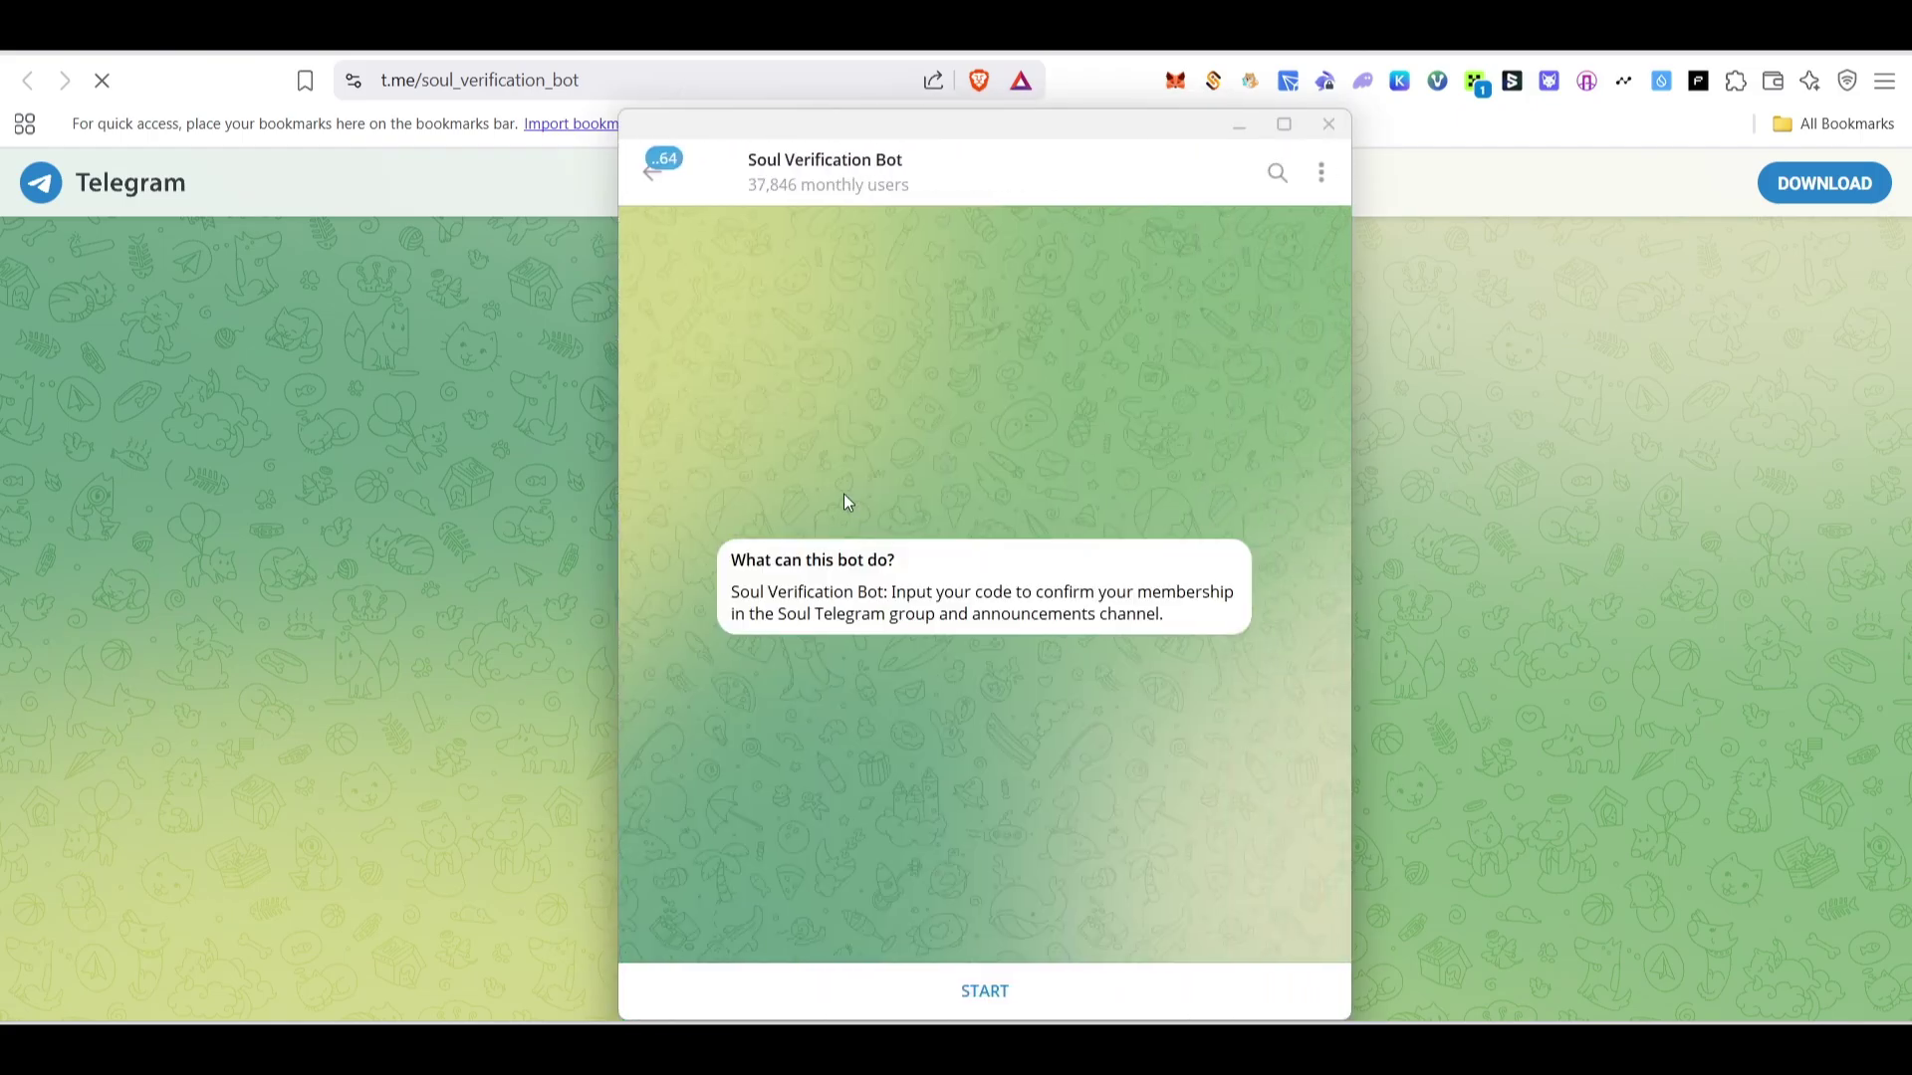
{"action": "left_click", "coordinate": [1028, 1013]}
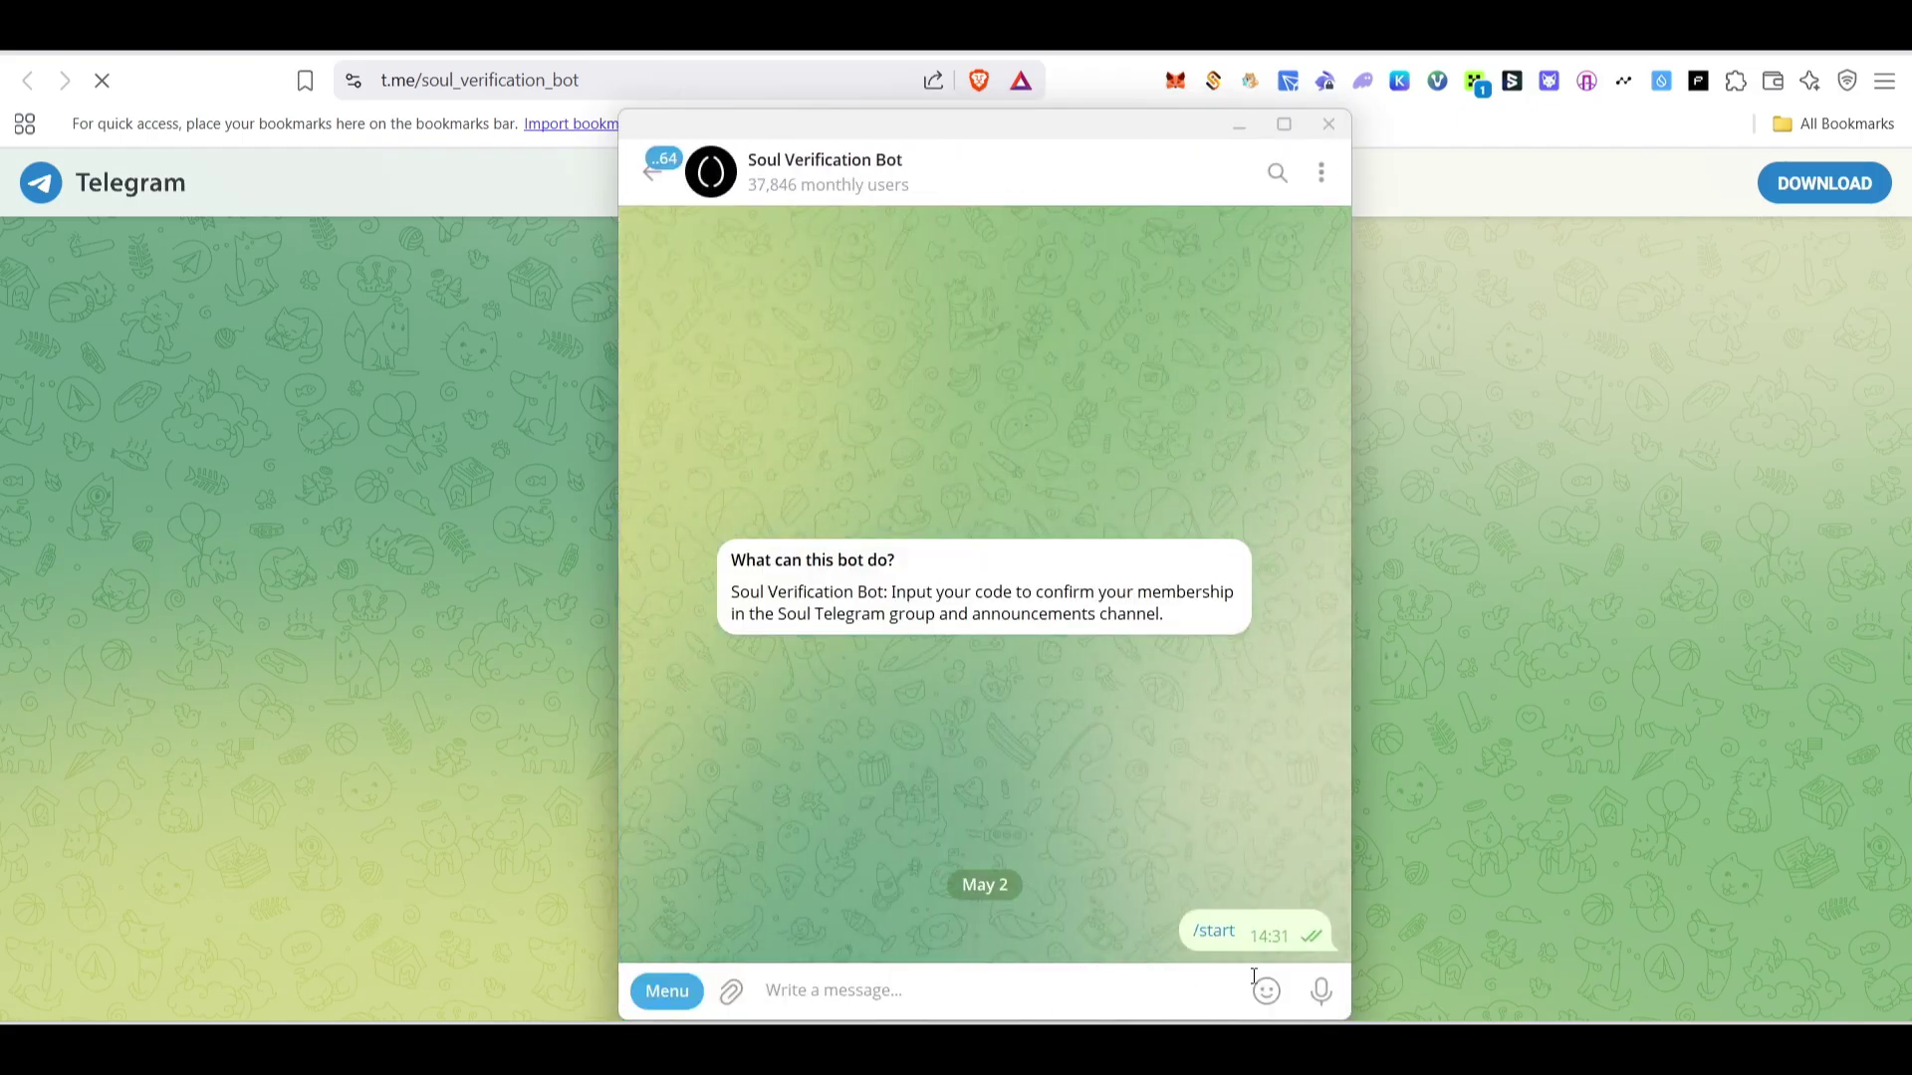
Complete the bot's Telegram membership check using the verification code, and minimize the chat window.
{"action": "left_click", "coordinate": [813, 989]}
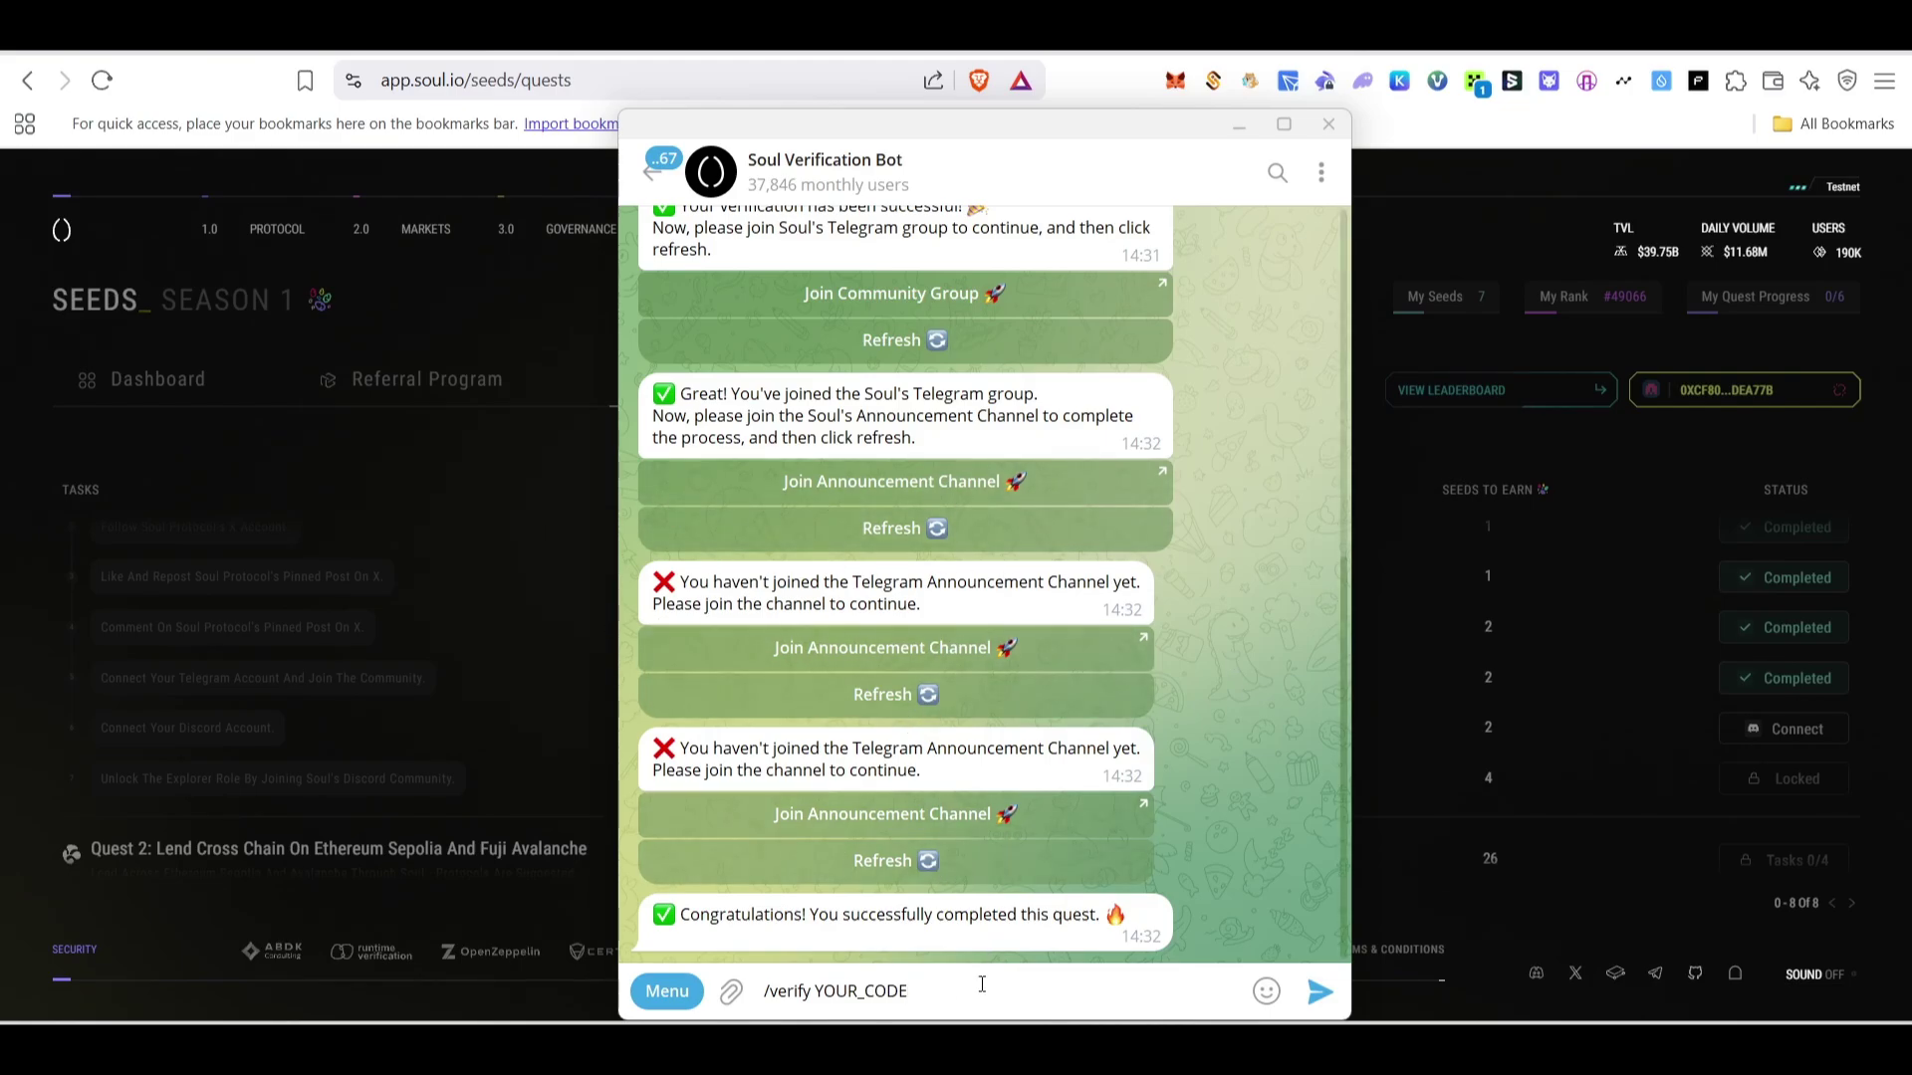
{"action": "left_click_drag", "start_coordinate": [814, 991], "coordinate": [942, 993]}
{"action": "left_click", "coordinate": [975, 1001]}
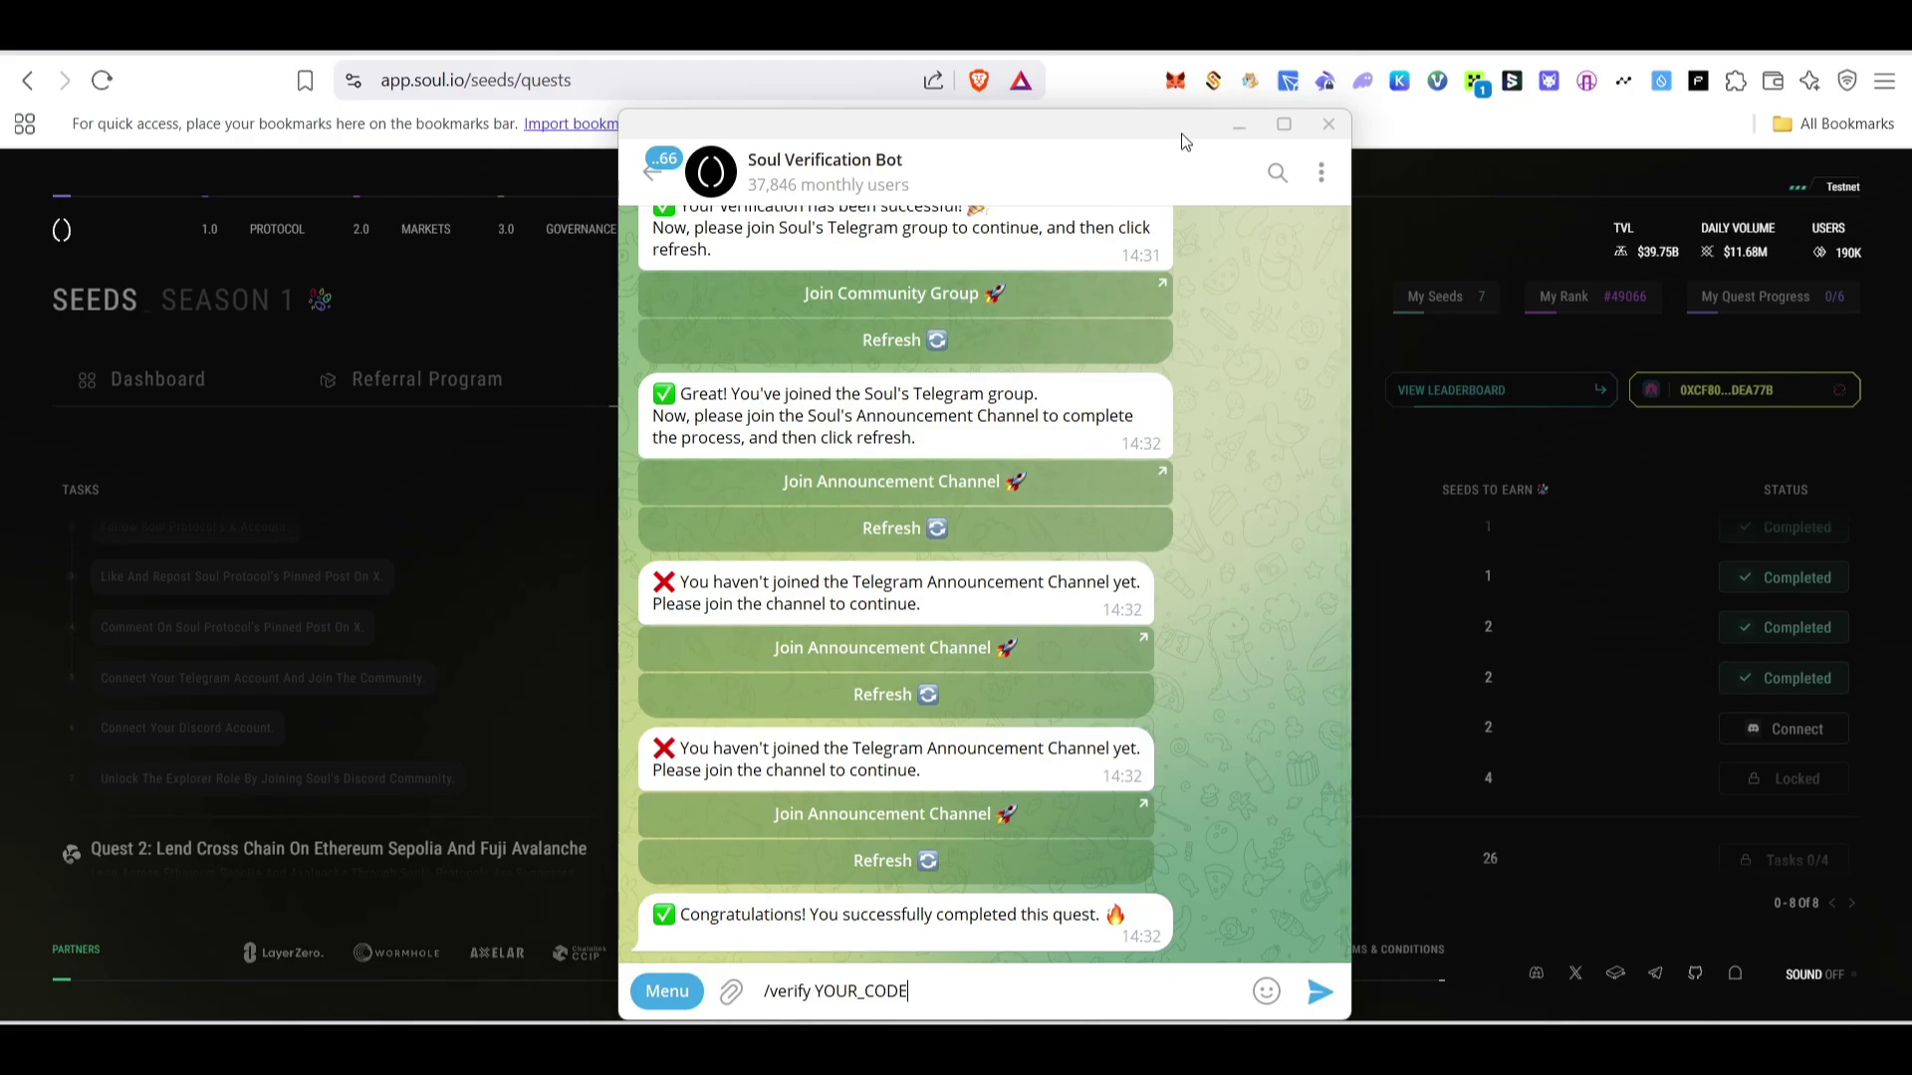
{"action": "left_click", "coordinate": [1243, 127]}
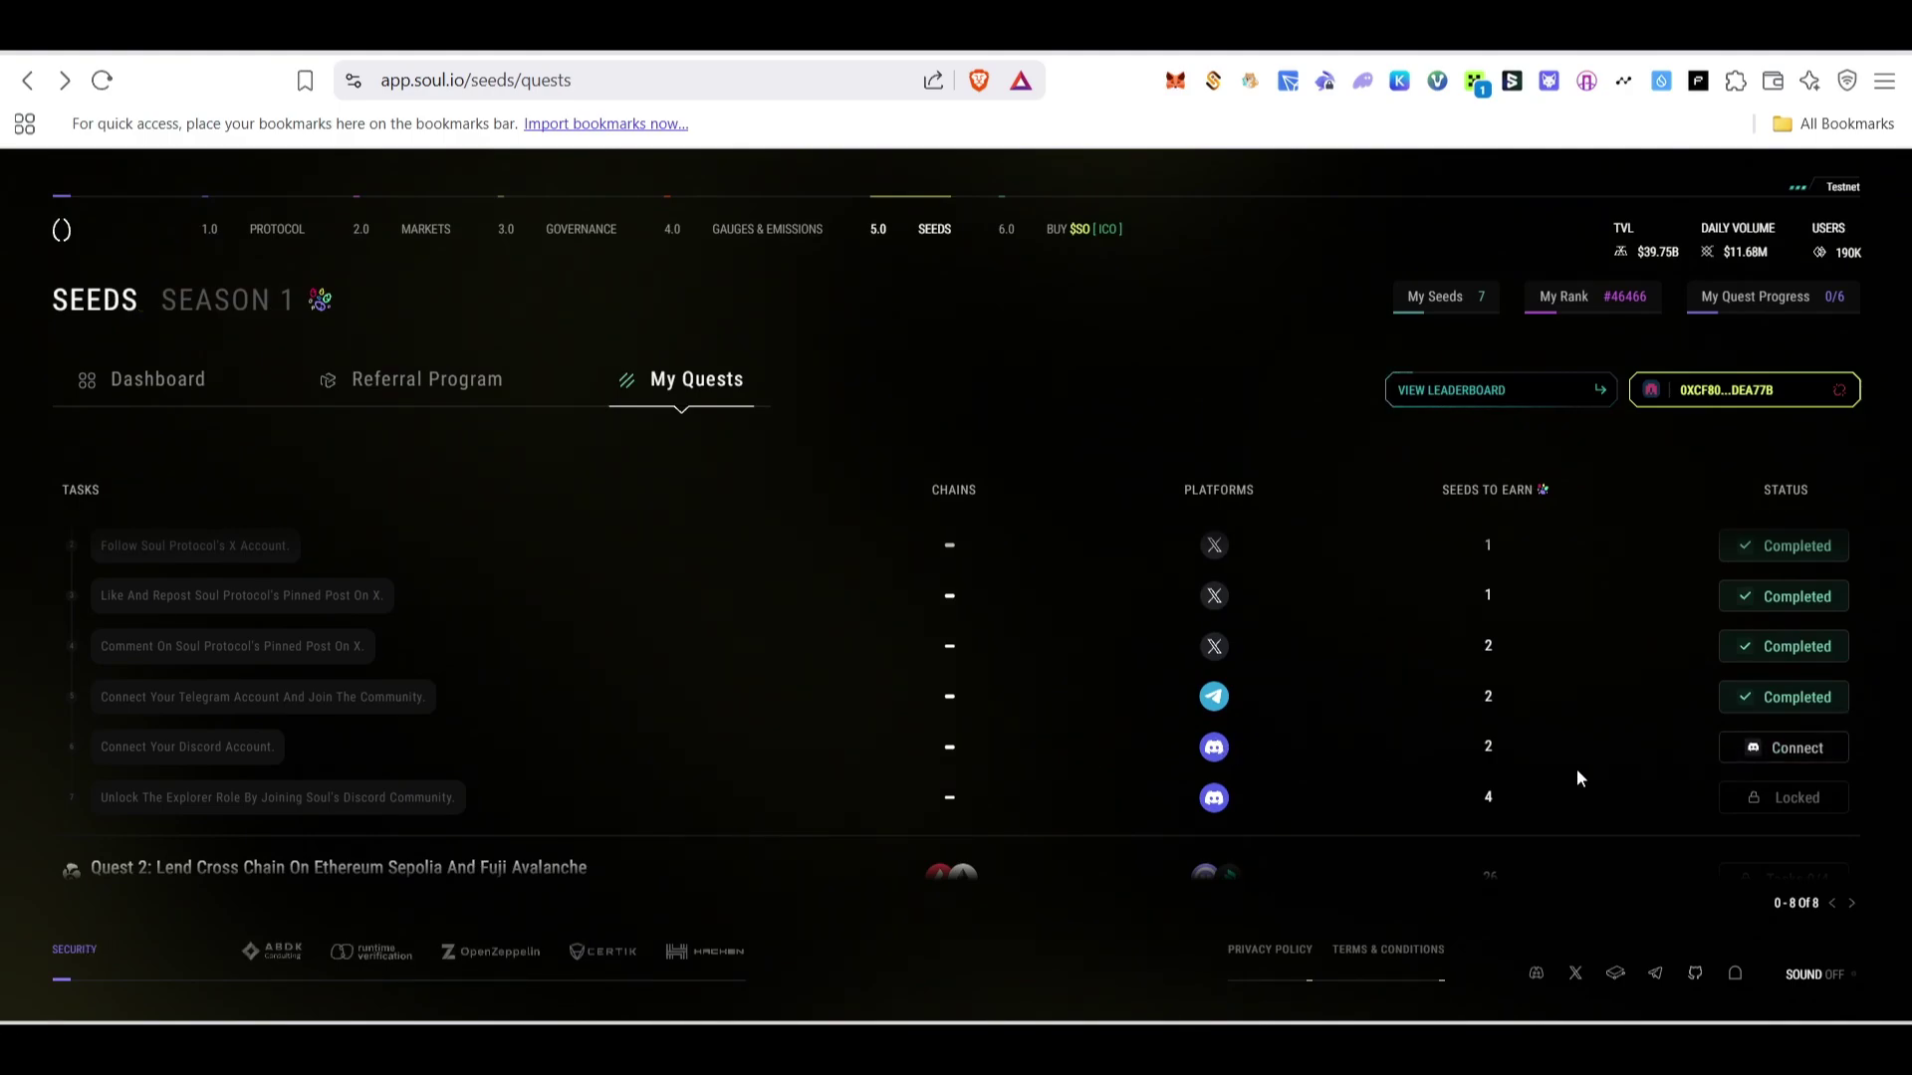
Connect the Discord account for Quest 1 by authorizing access on Discord.
{"action": "scroll", "coordinate": [1502, 777], "scroll_direction": "down", "scroll_amount": 2}
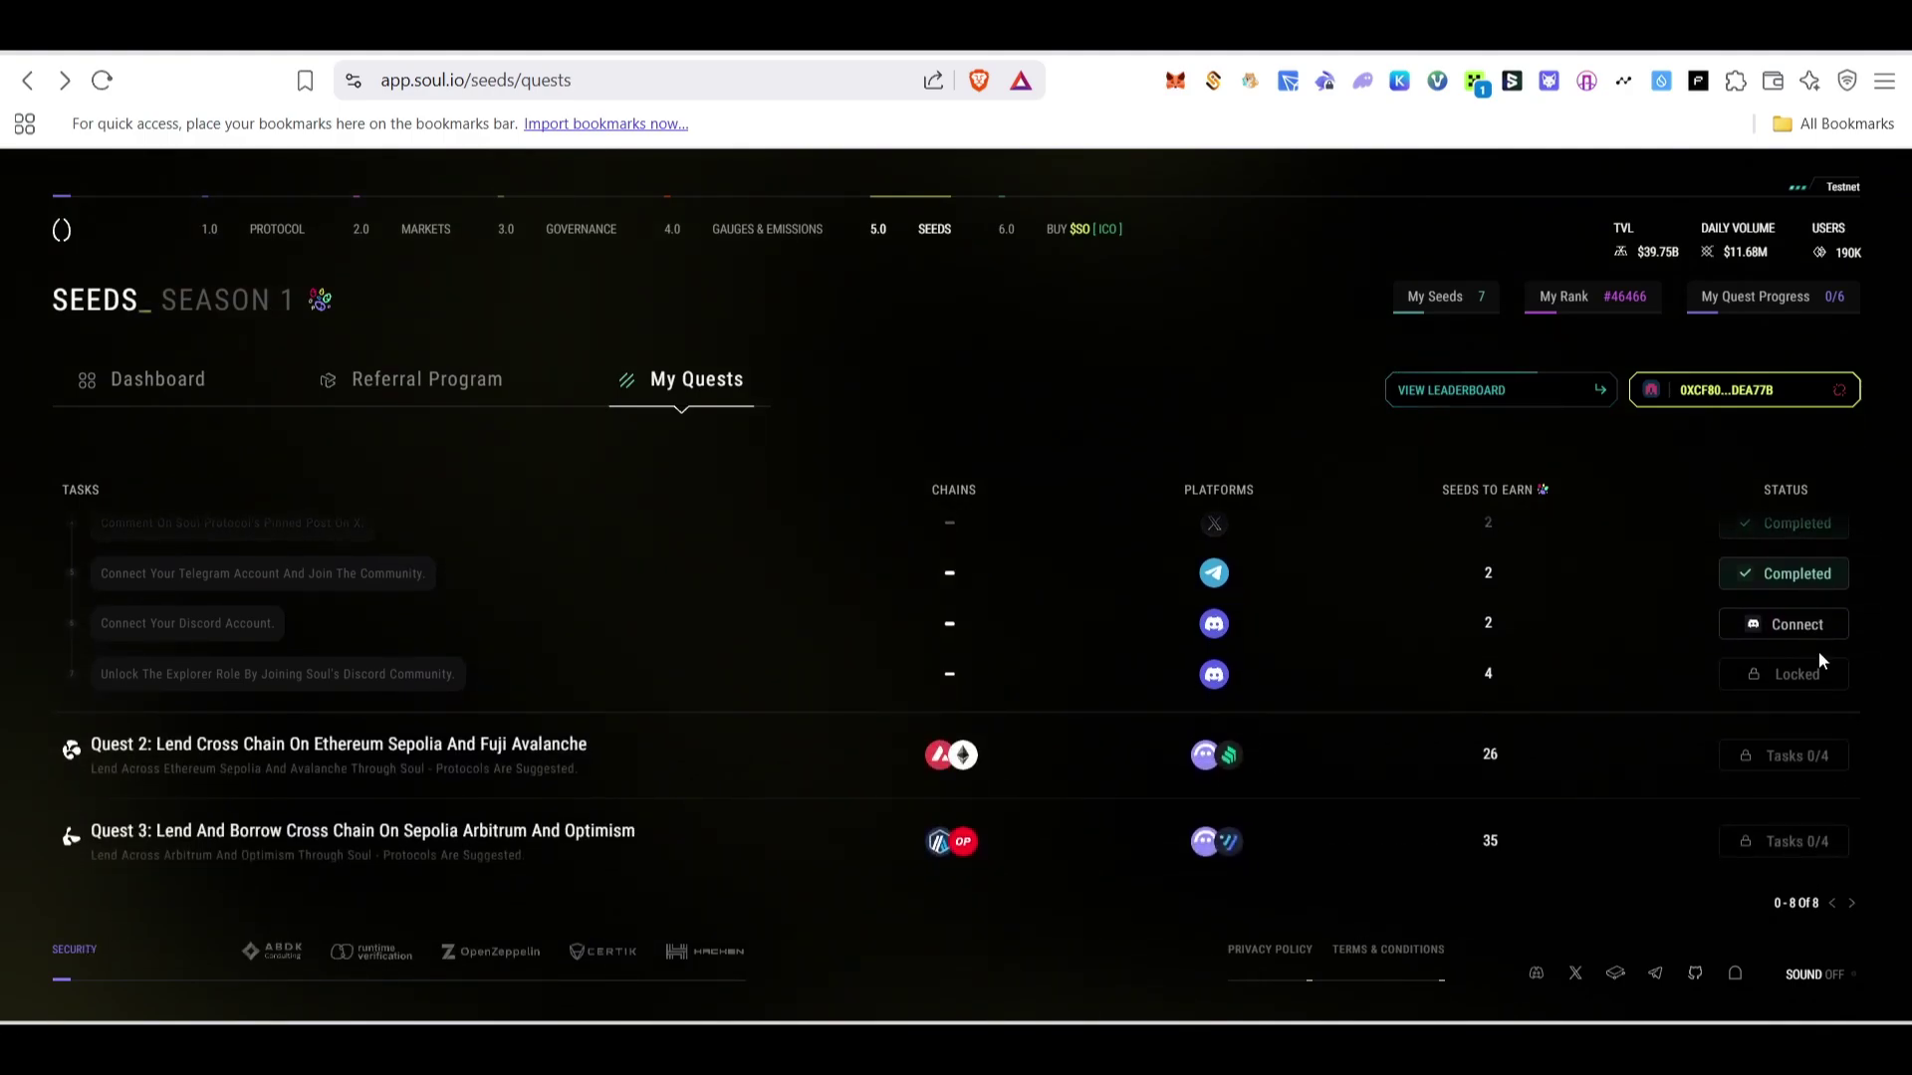
{"action": "left_click", "coordinate": [1823, 637]}
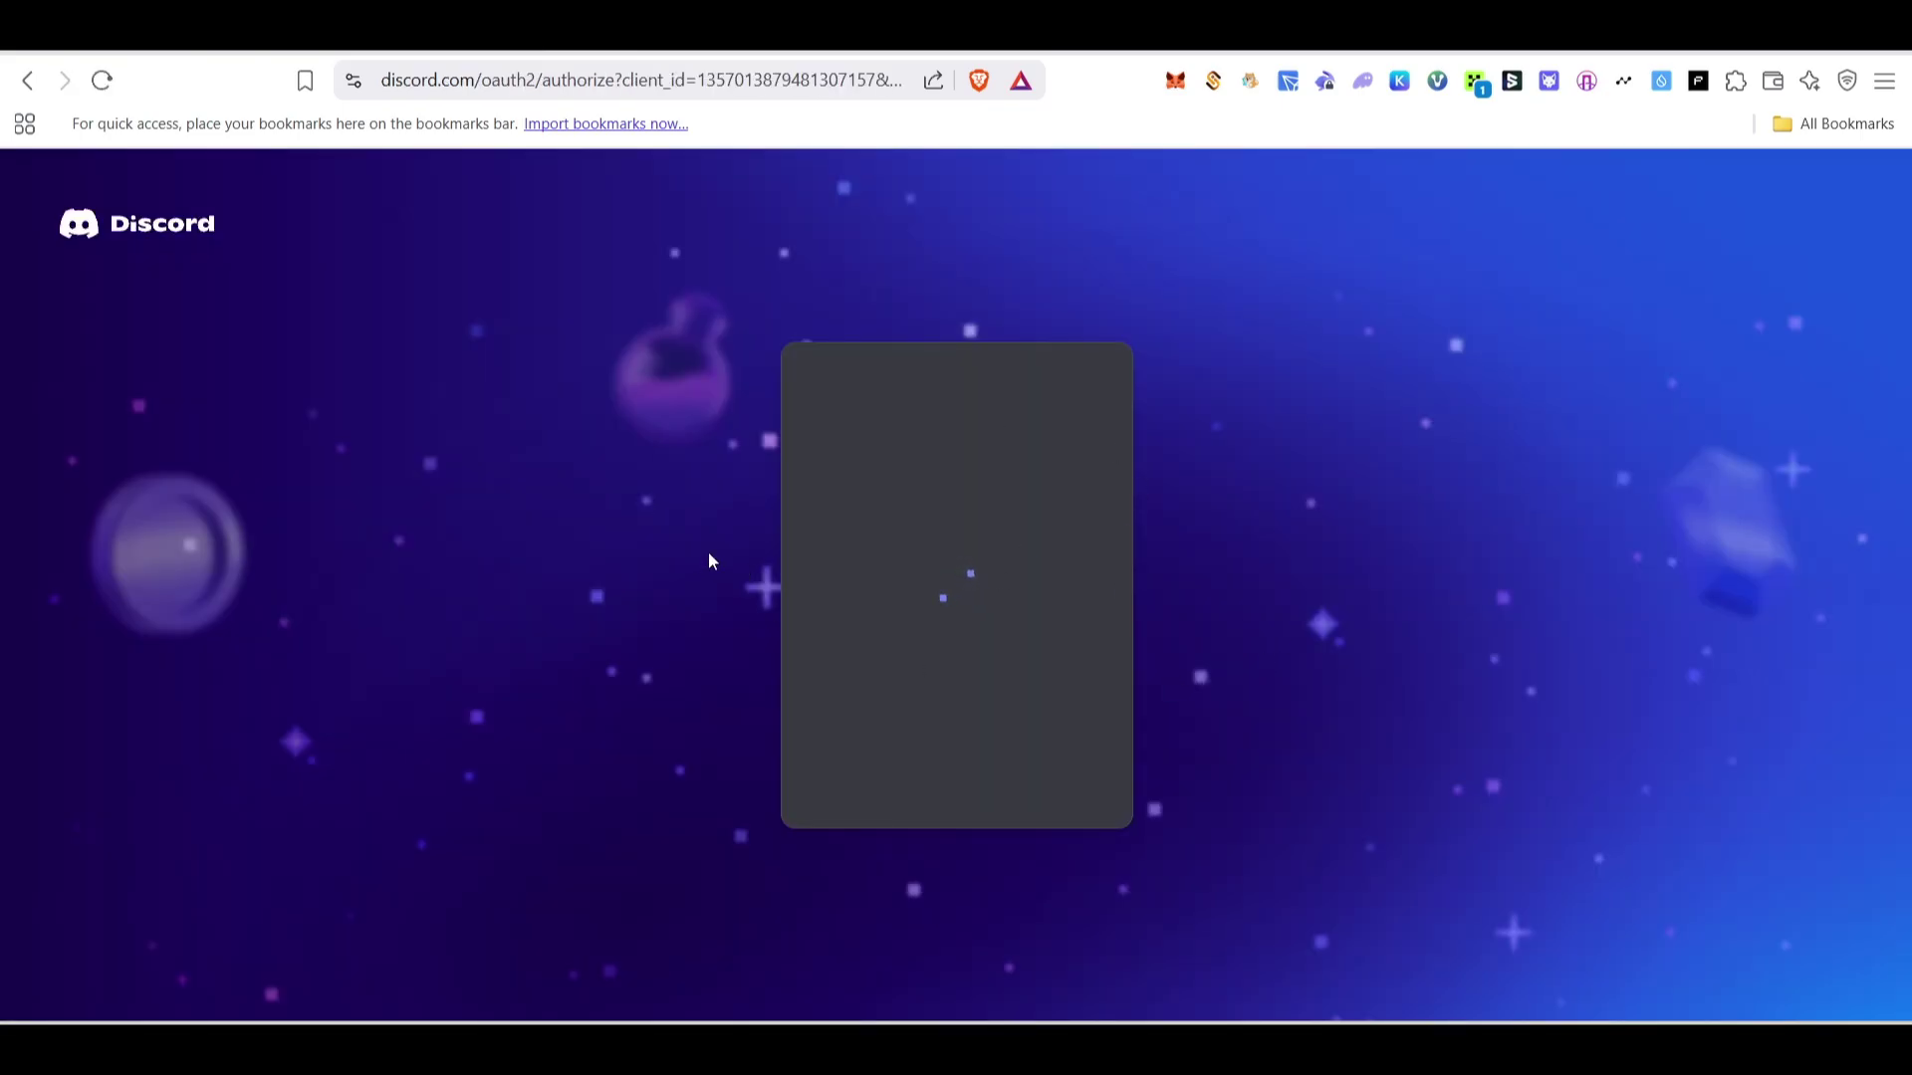
{"action": "scroll", "coordinate": [1098, 721], "scroll_direction": "down", "scroll_amount": 3}
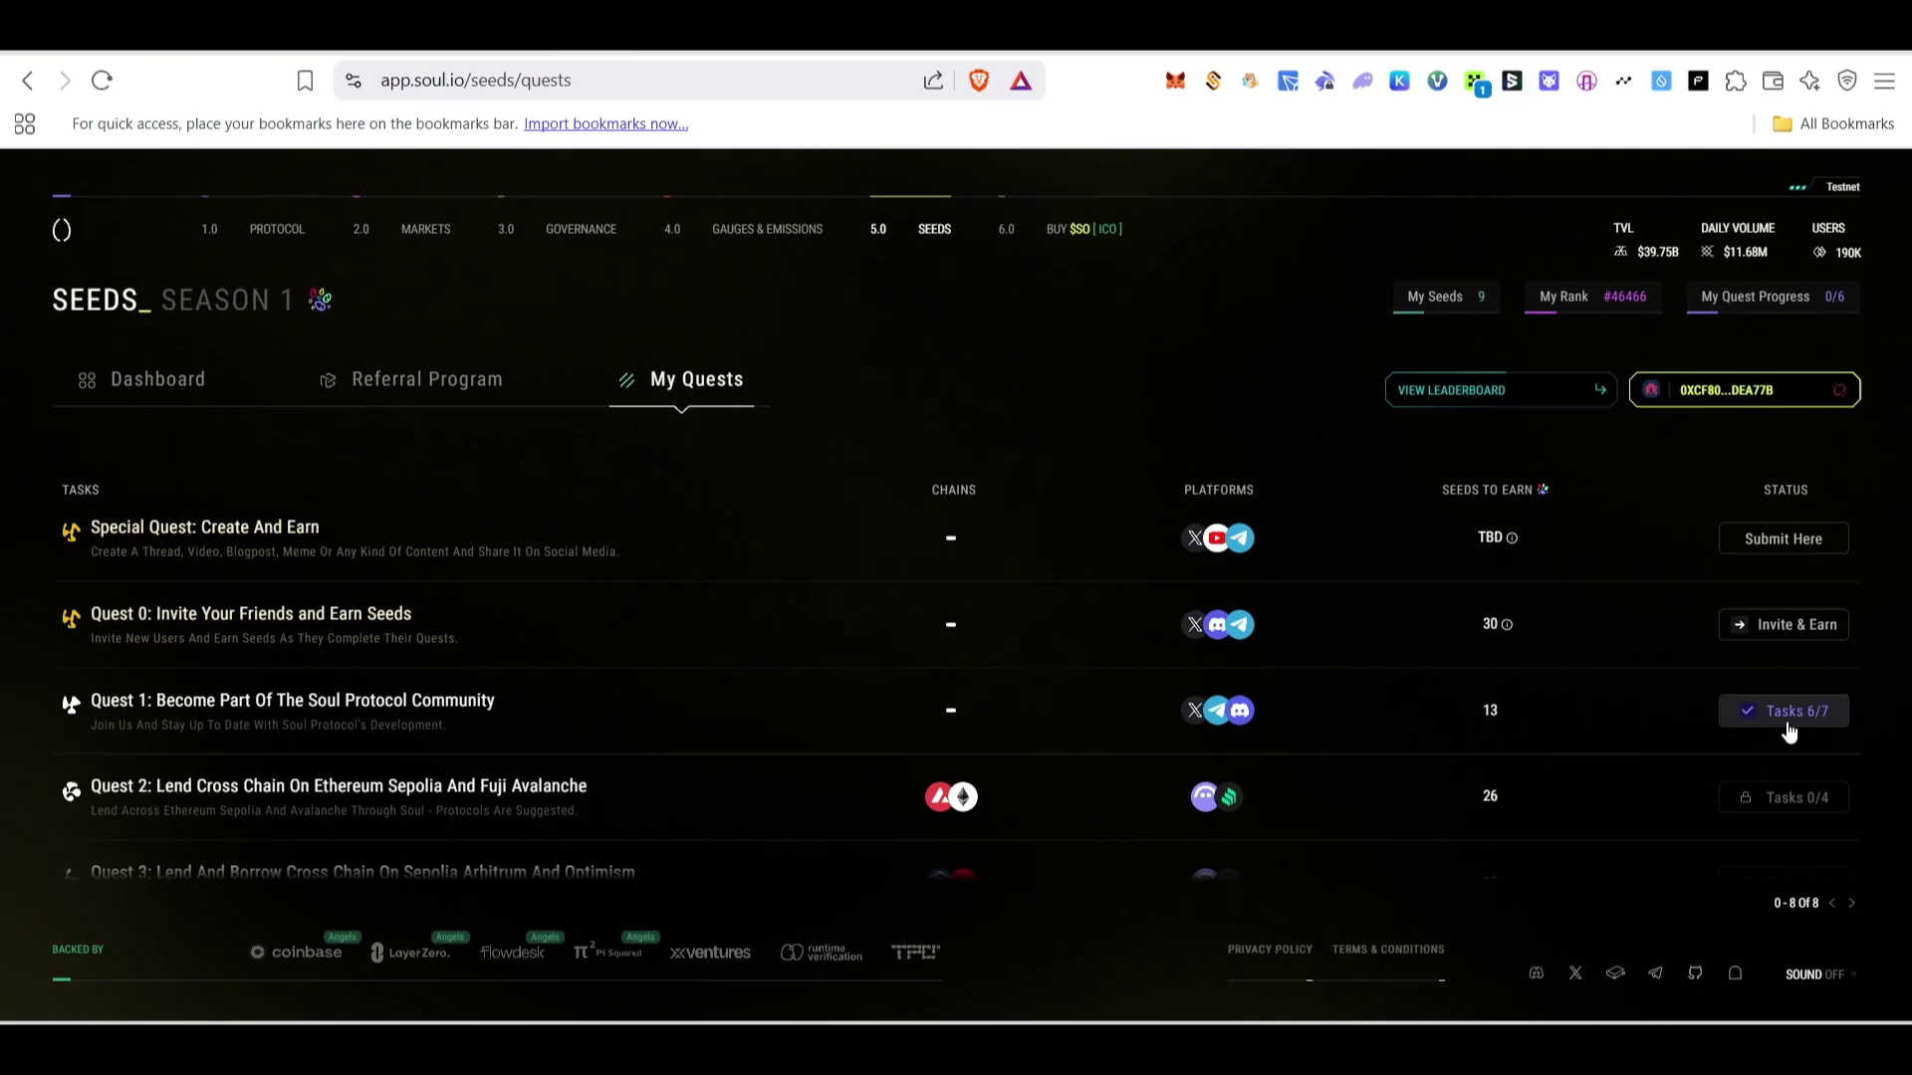
Expand the Quest 1 tasks, open the Explorer role task, and accept the Soul Protocol Discord invite.
{"action": "left_click", "coordinate": [1786, 719]}
{"action": "scroll", "coordinate": [1613, 772], "scroll_direction": "down", "scroll_amount": 3}
{"action": "scroll", "coordinate": [1629, 767], "scroll_direction": "up", "scroll_amount": 5}
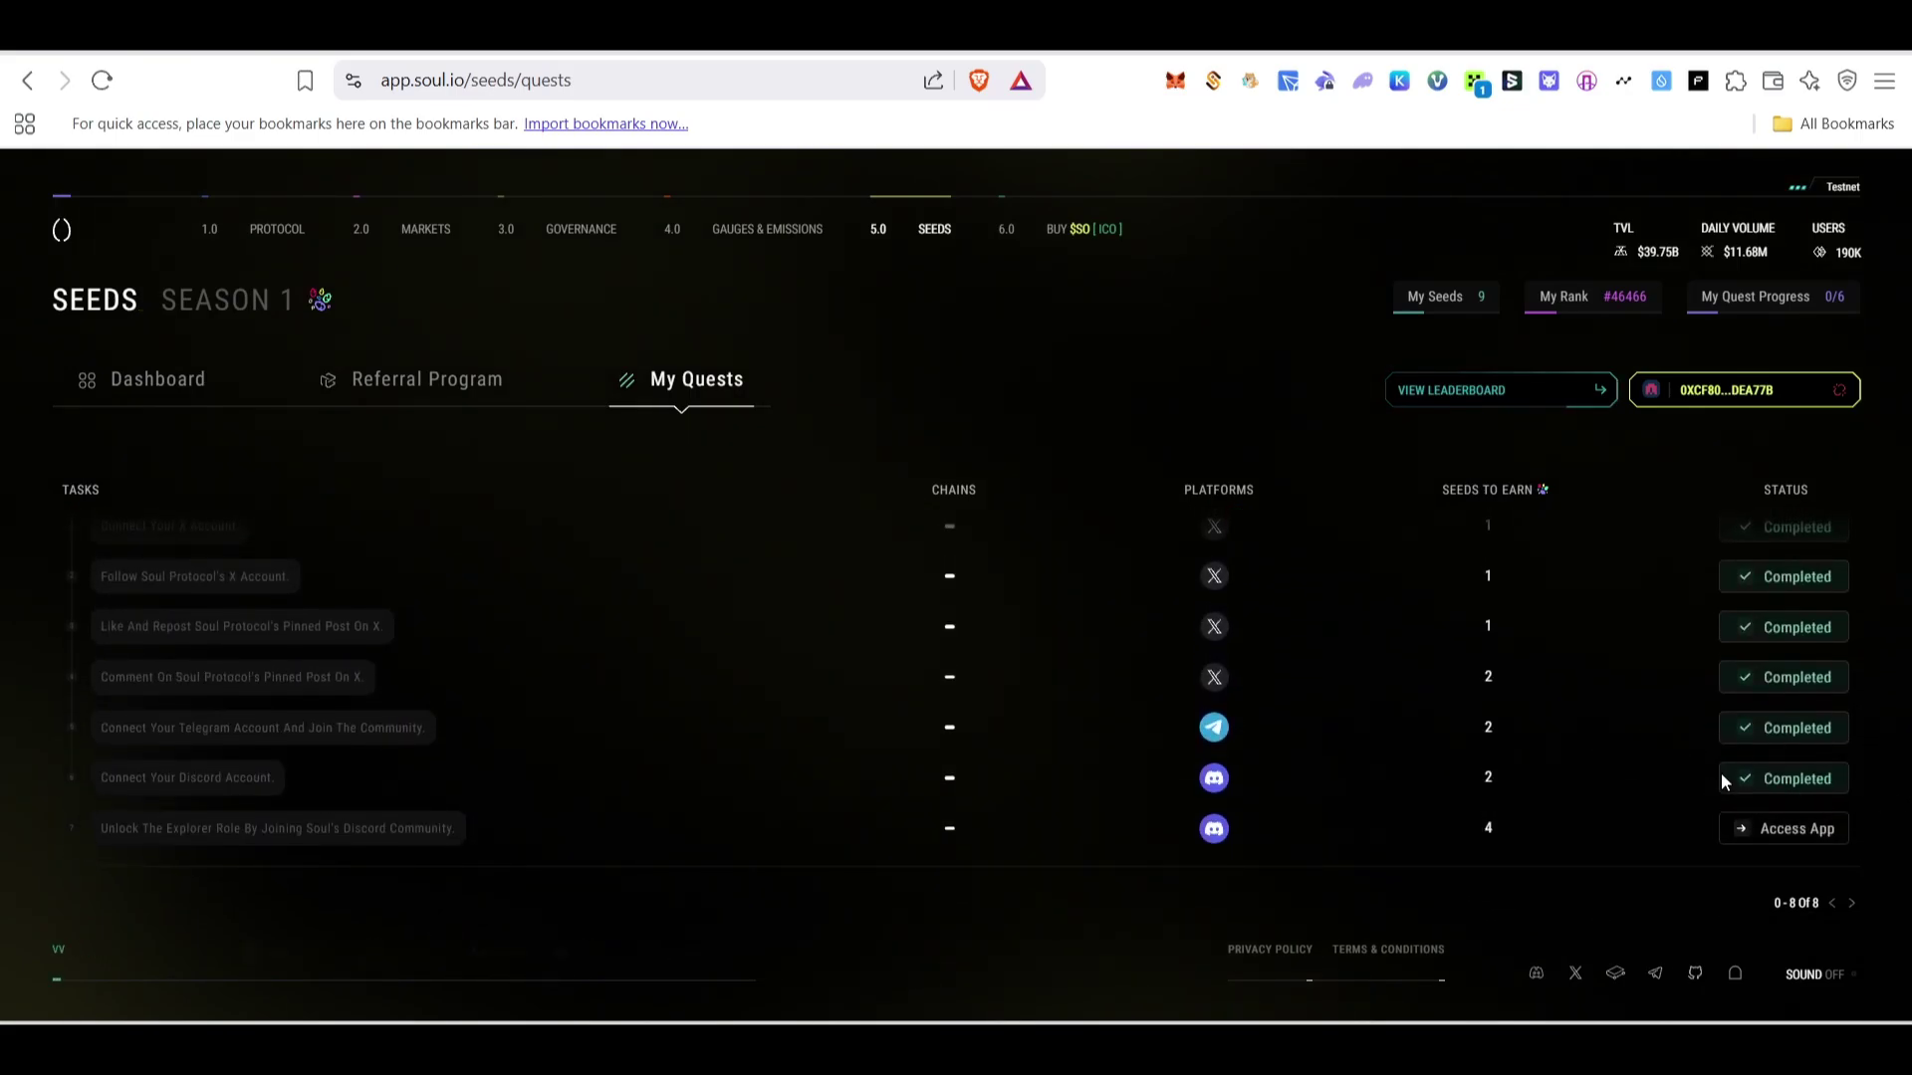
{"action": "scroll", "coordinate": [1766, 770], "scroll_direction": "down", "scroll_amount": 2}
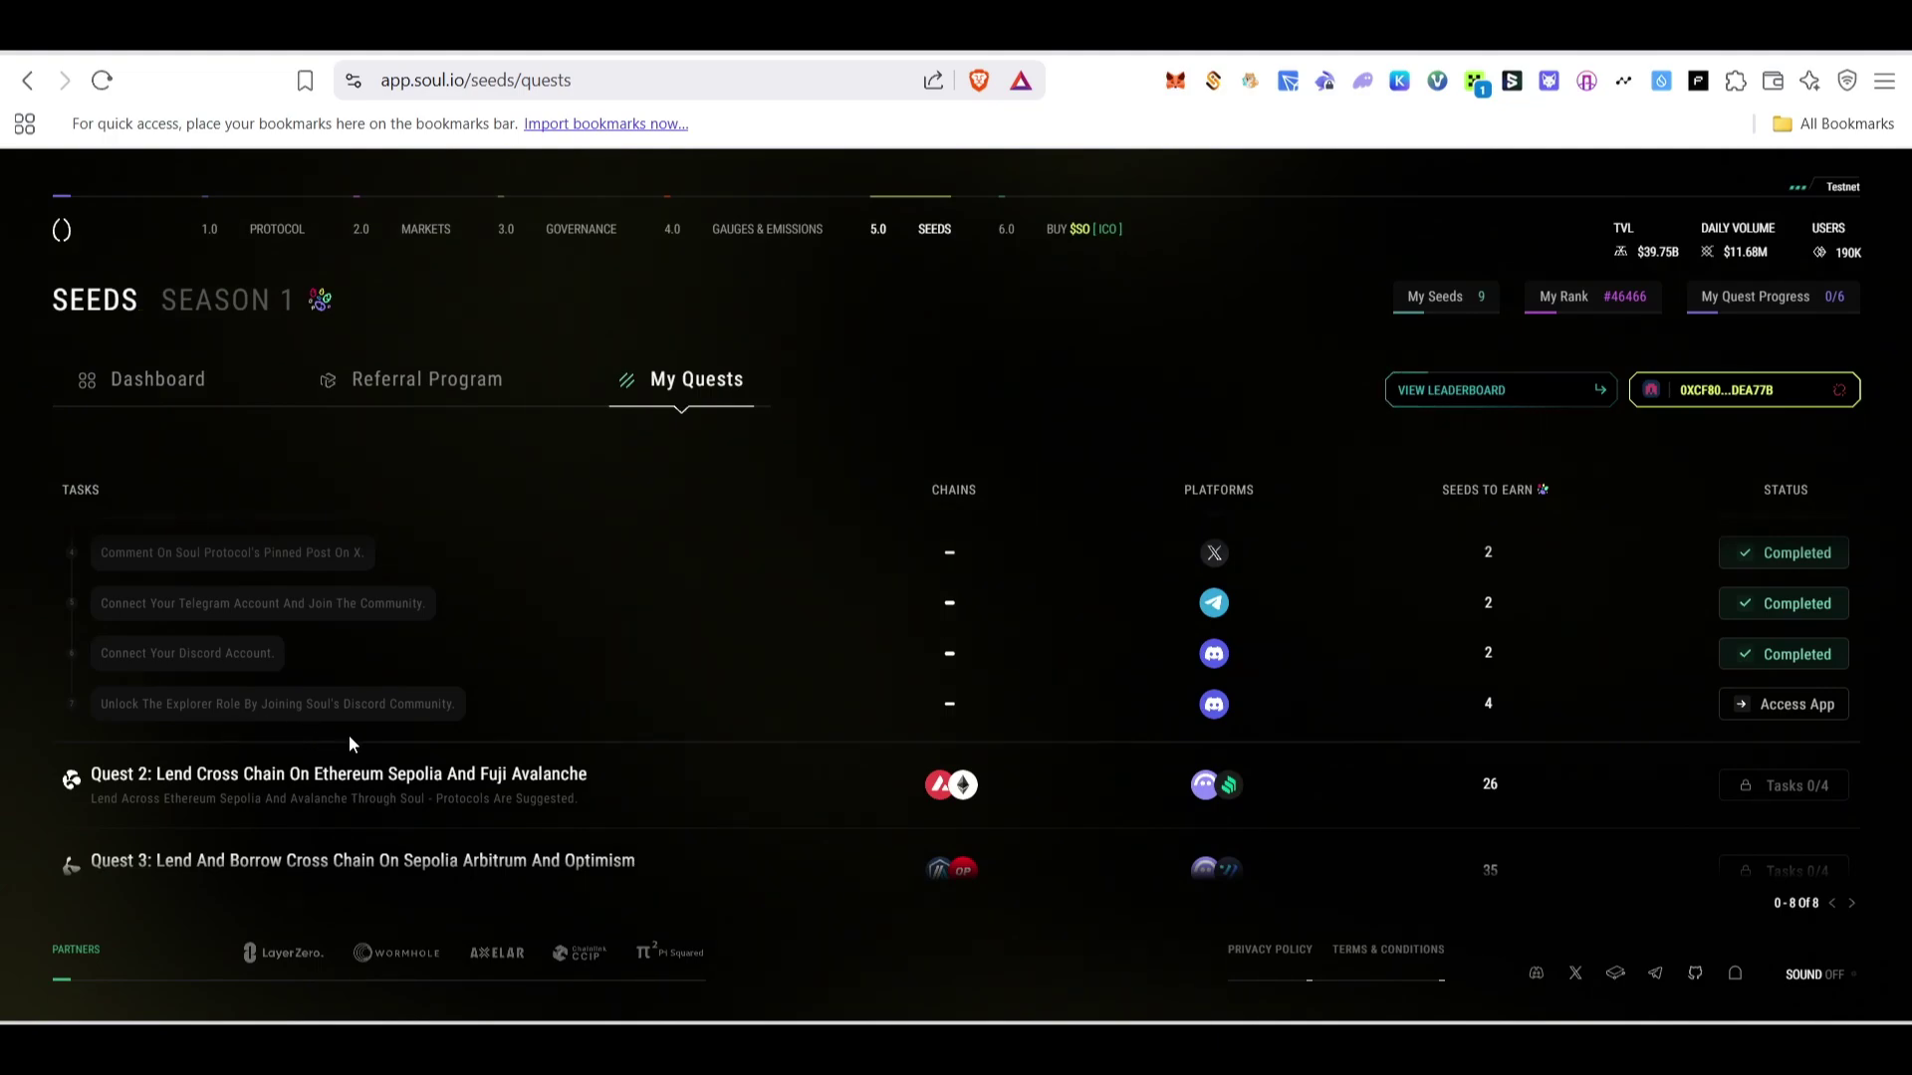
{"action": "left_click", "coordinate": [1826, 707]}
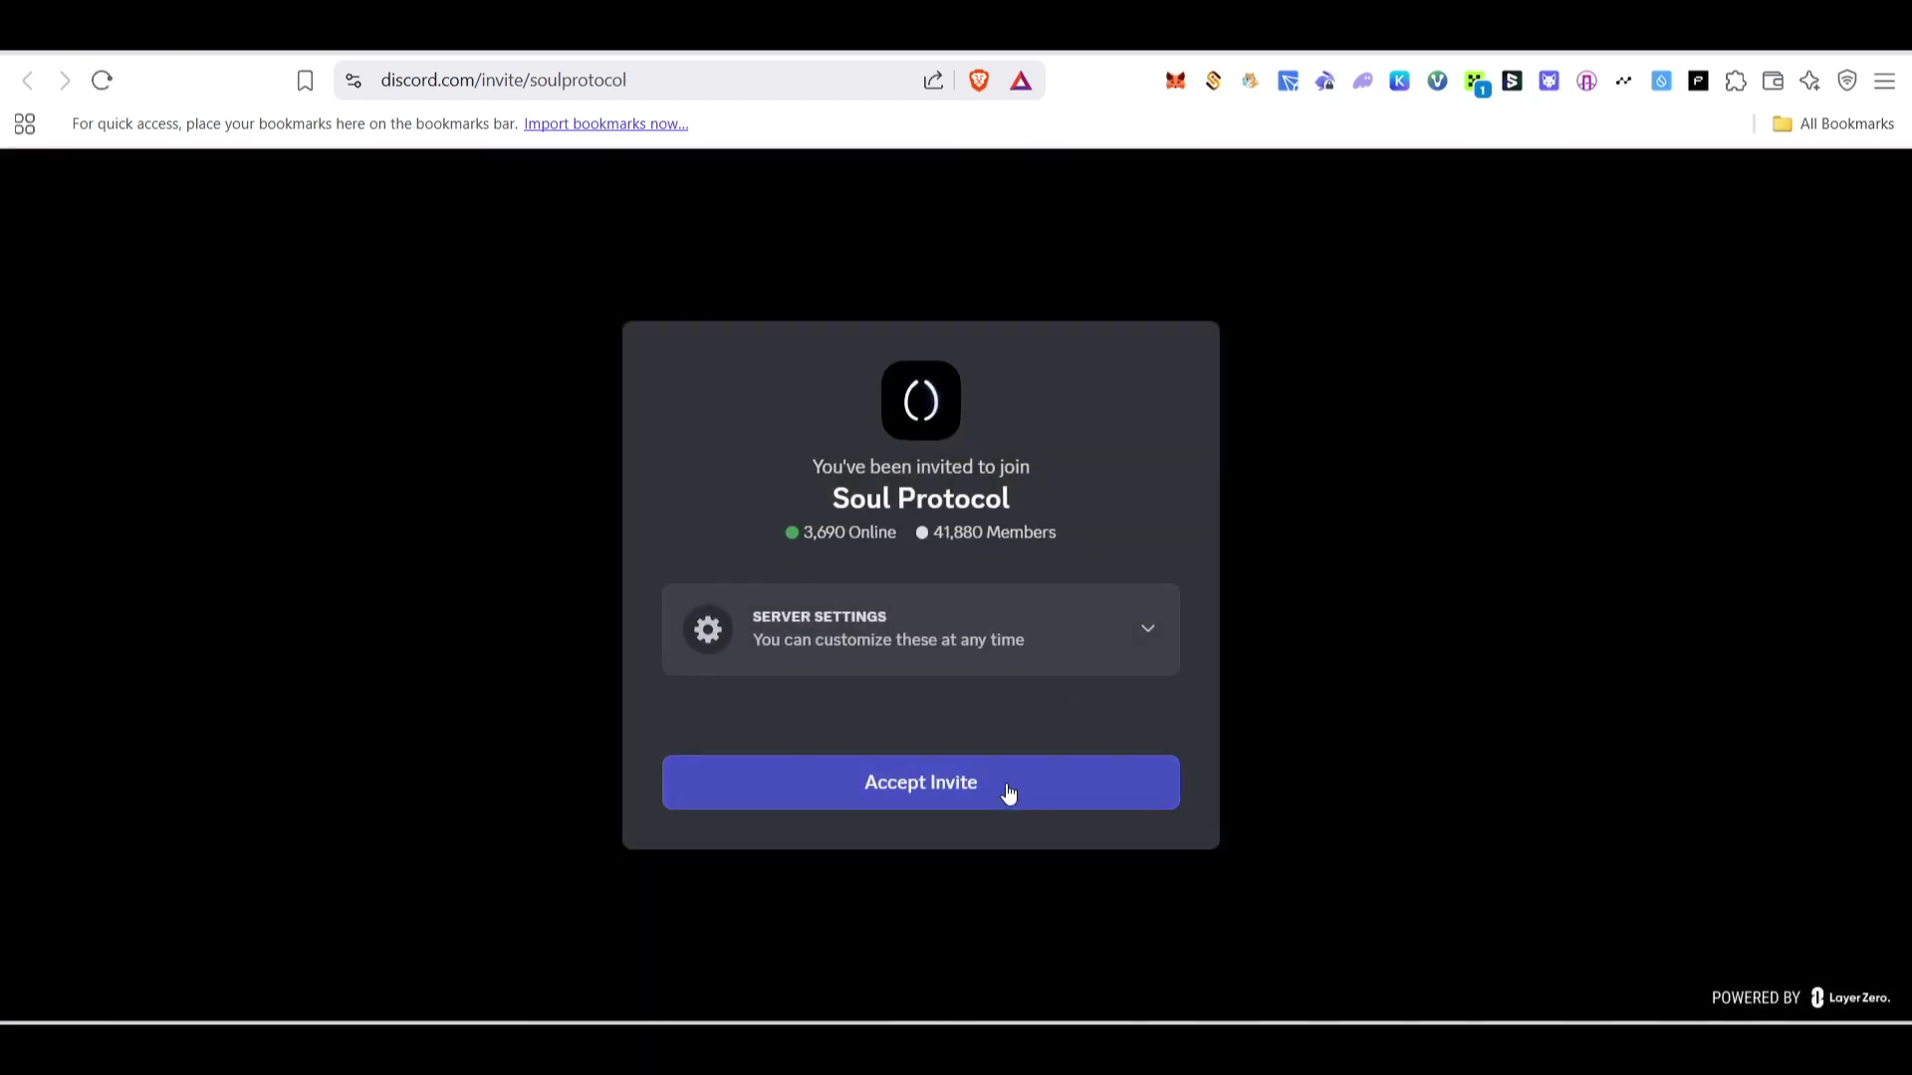
{"action": "left_click", "coordinate": [1007, 792]}
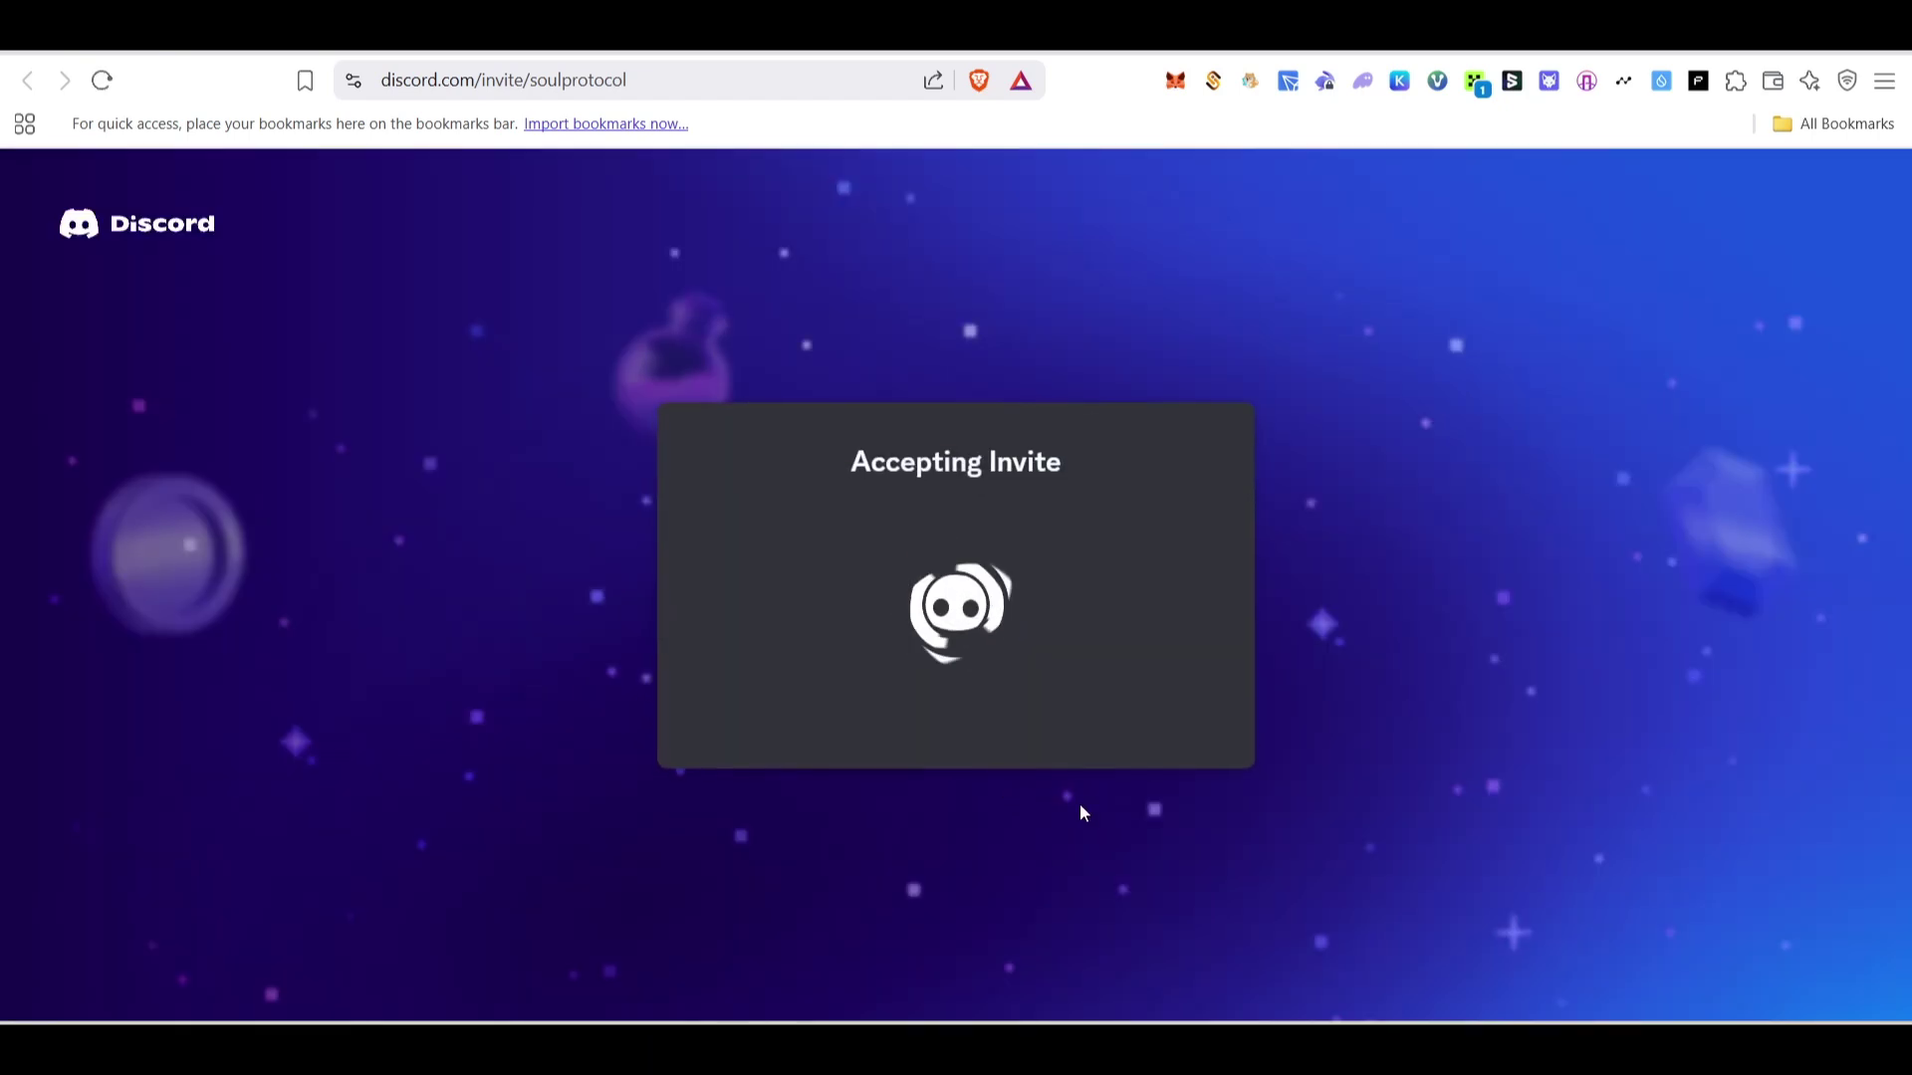
{"action": "left_click", "coordinate": [1105, 305]}
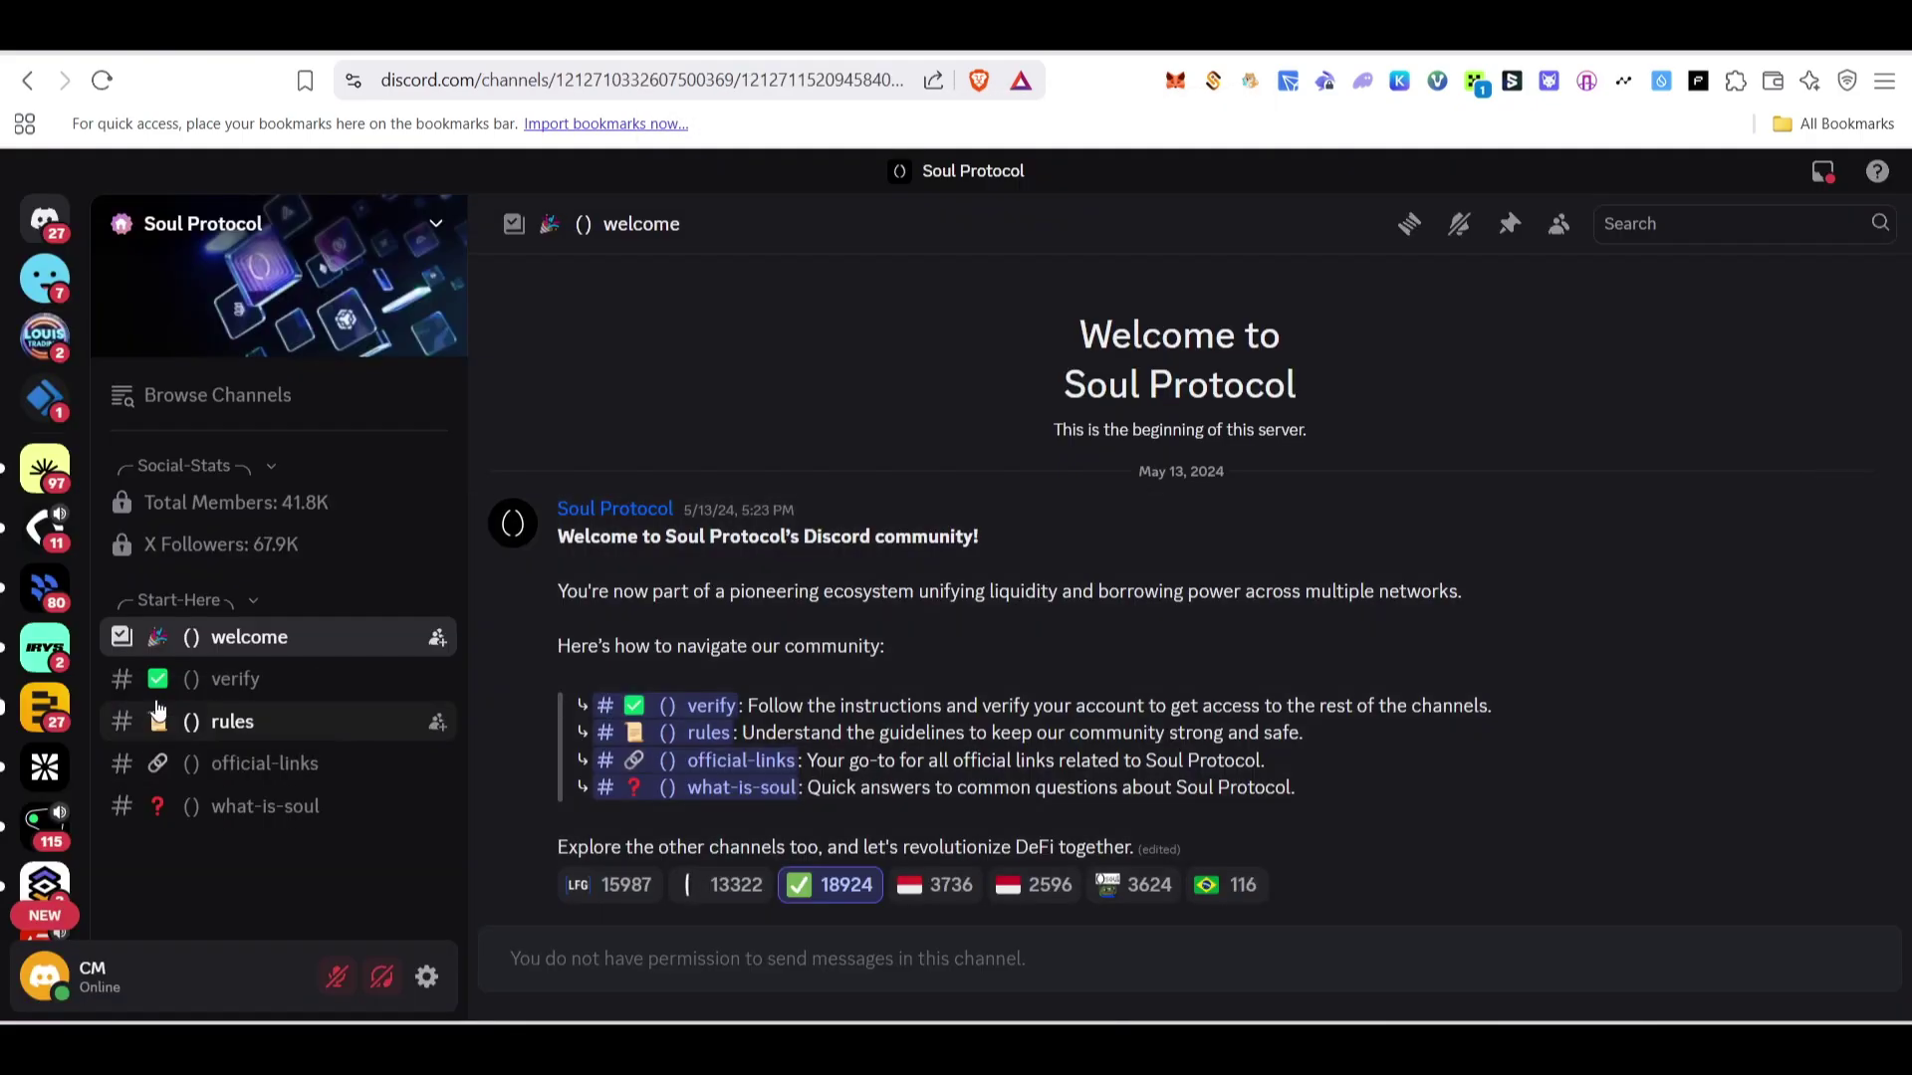
Complete the Sledgehammer anti-bot verification in the Discord server's verify channel by selecting the option matching the requested Planet.
{"action": "left_click", "coordinate": [196, 677]}
{"action": "left_click", "coordinate": [665, 886]}
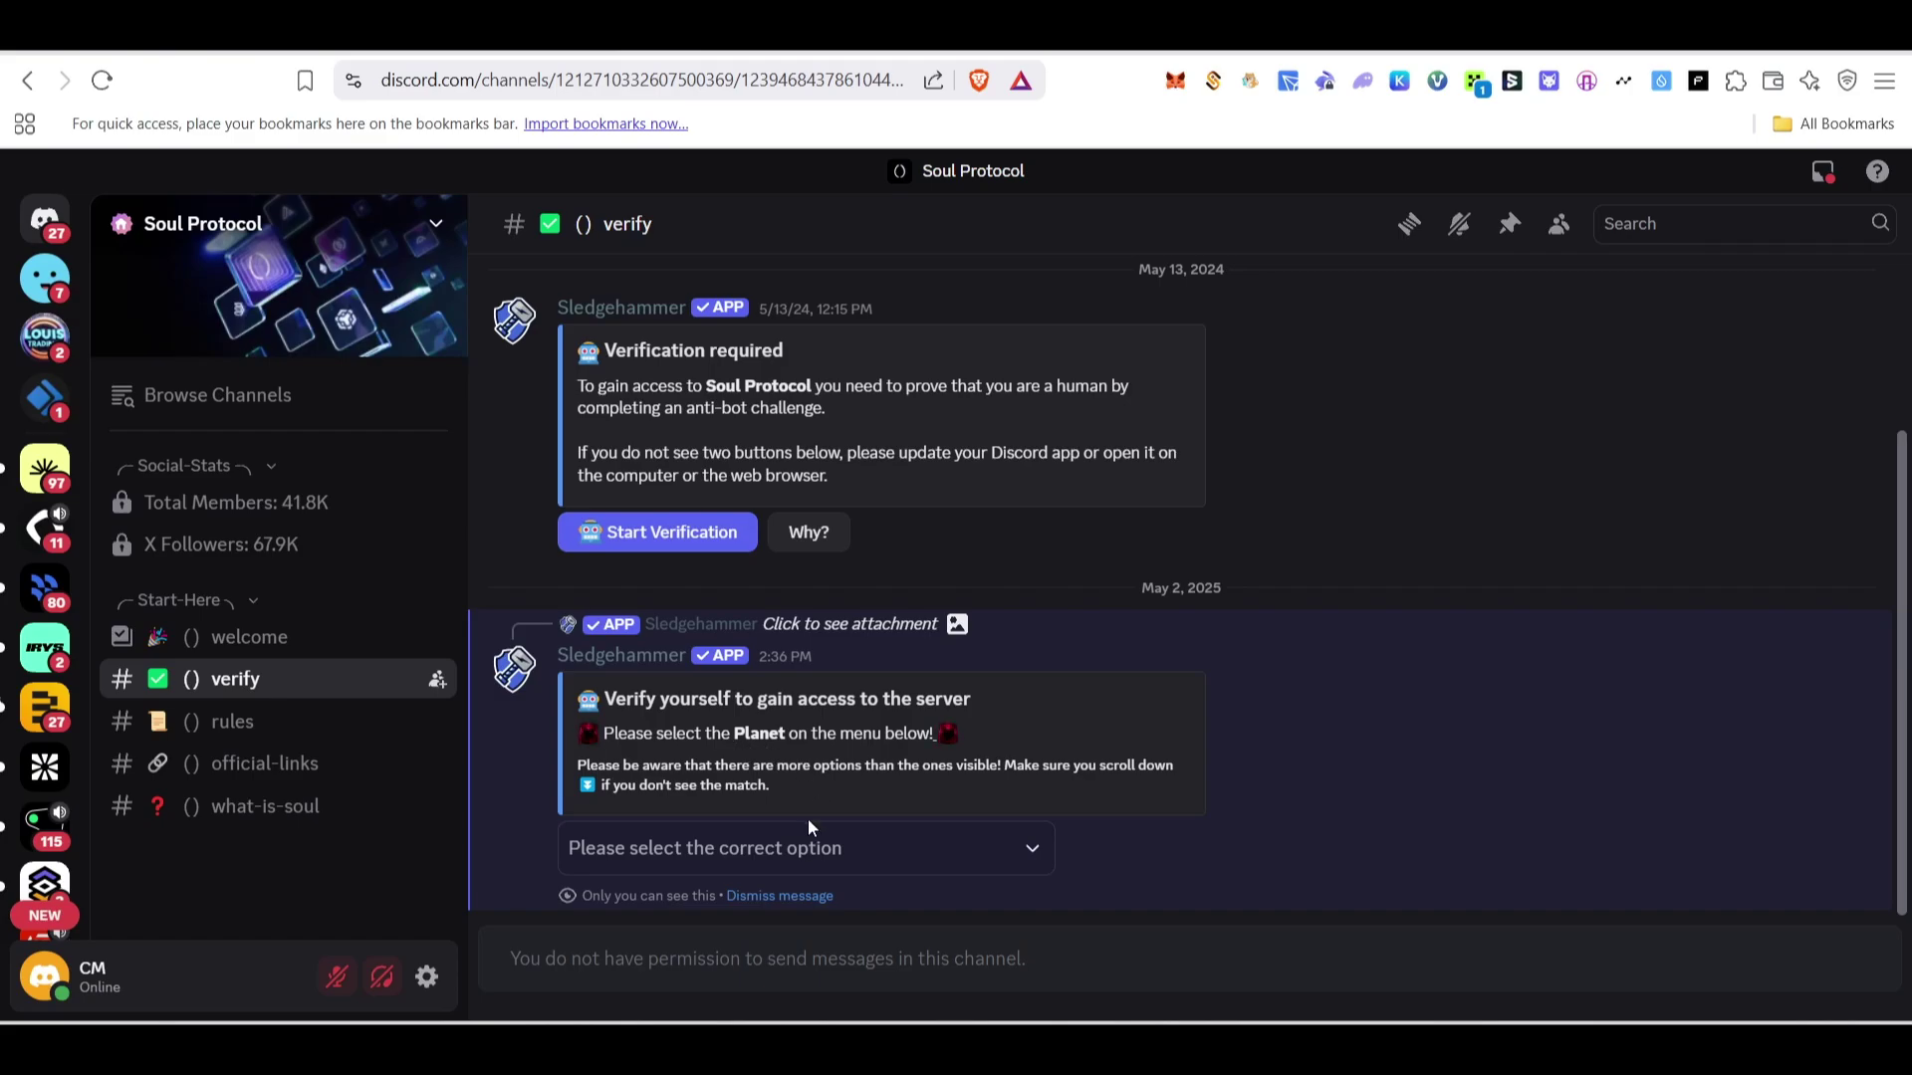
{"action": "left_click", "coordinate": [734, 851]}
{"action": "left_click", "coordinate": [734, 648]}
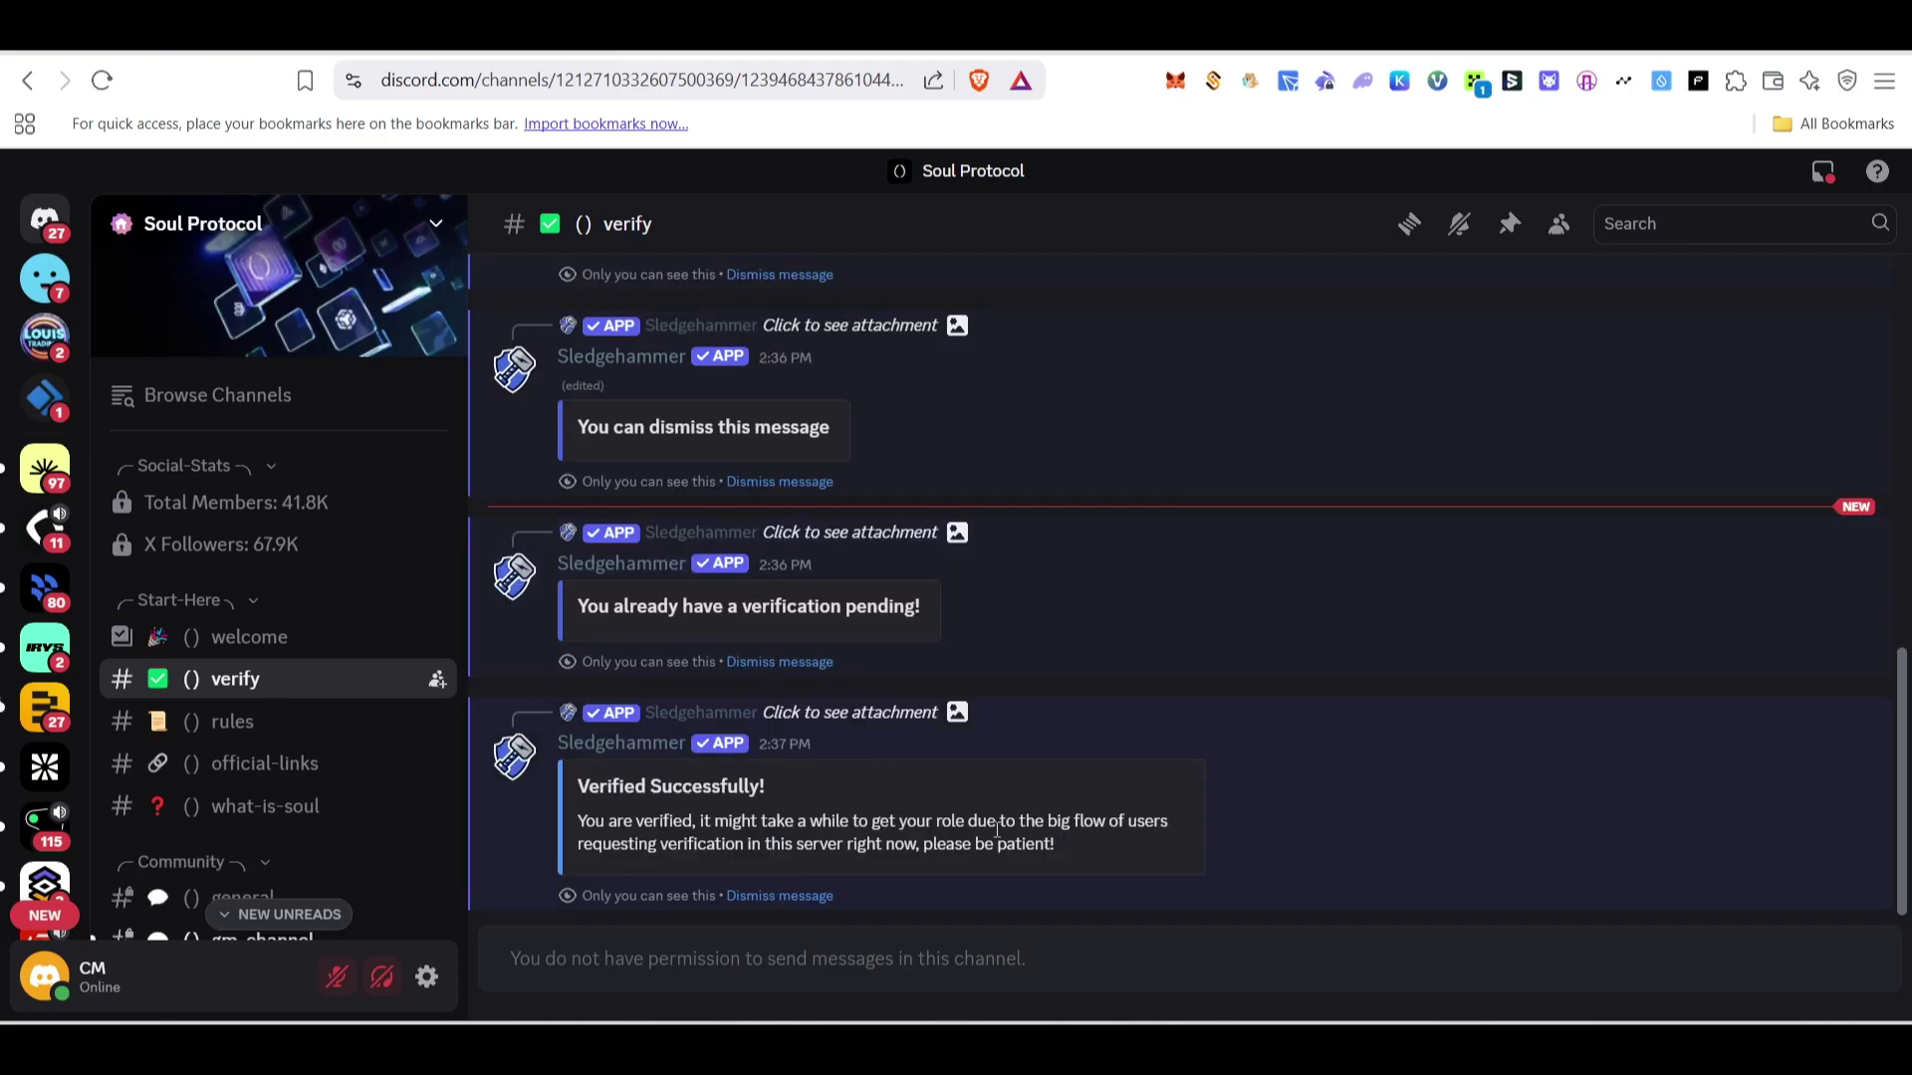
{"action": "left_click_drag", "start_coordinate": [585, 783], "coordinate": [773, 793]}
{"action": "left_click", "coordinate": [819, 803]}
Send "hi" in the Soul Protocol general channel and check the account's profile card for its assigned role.
{"action": "scroll", "coordinate": [339, 835], "scroll_direction": "down", "scroll_amount": 2}
{"action": "left_click", "coordinate": [244, 779]}
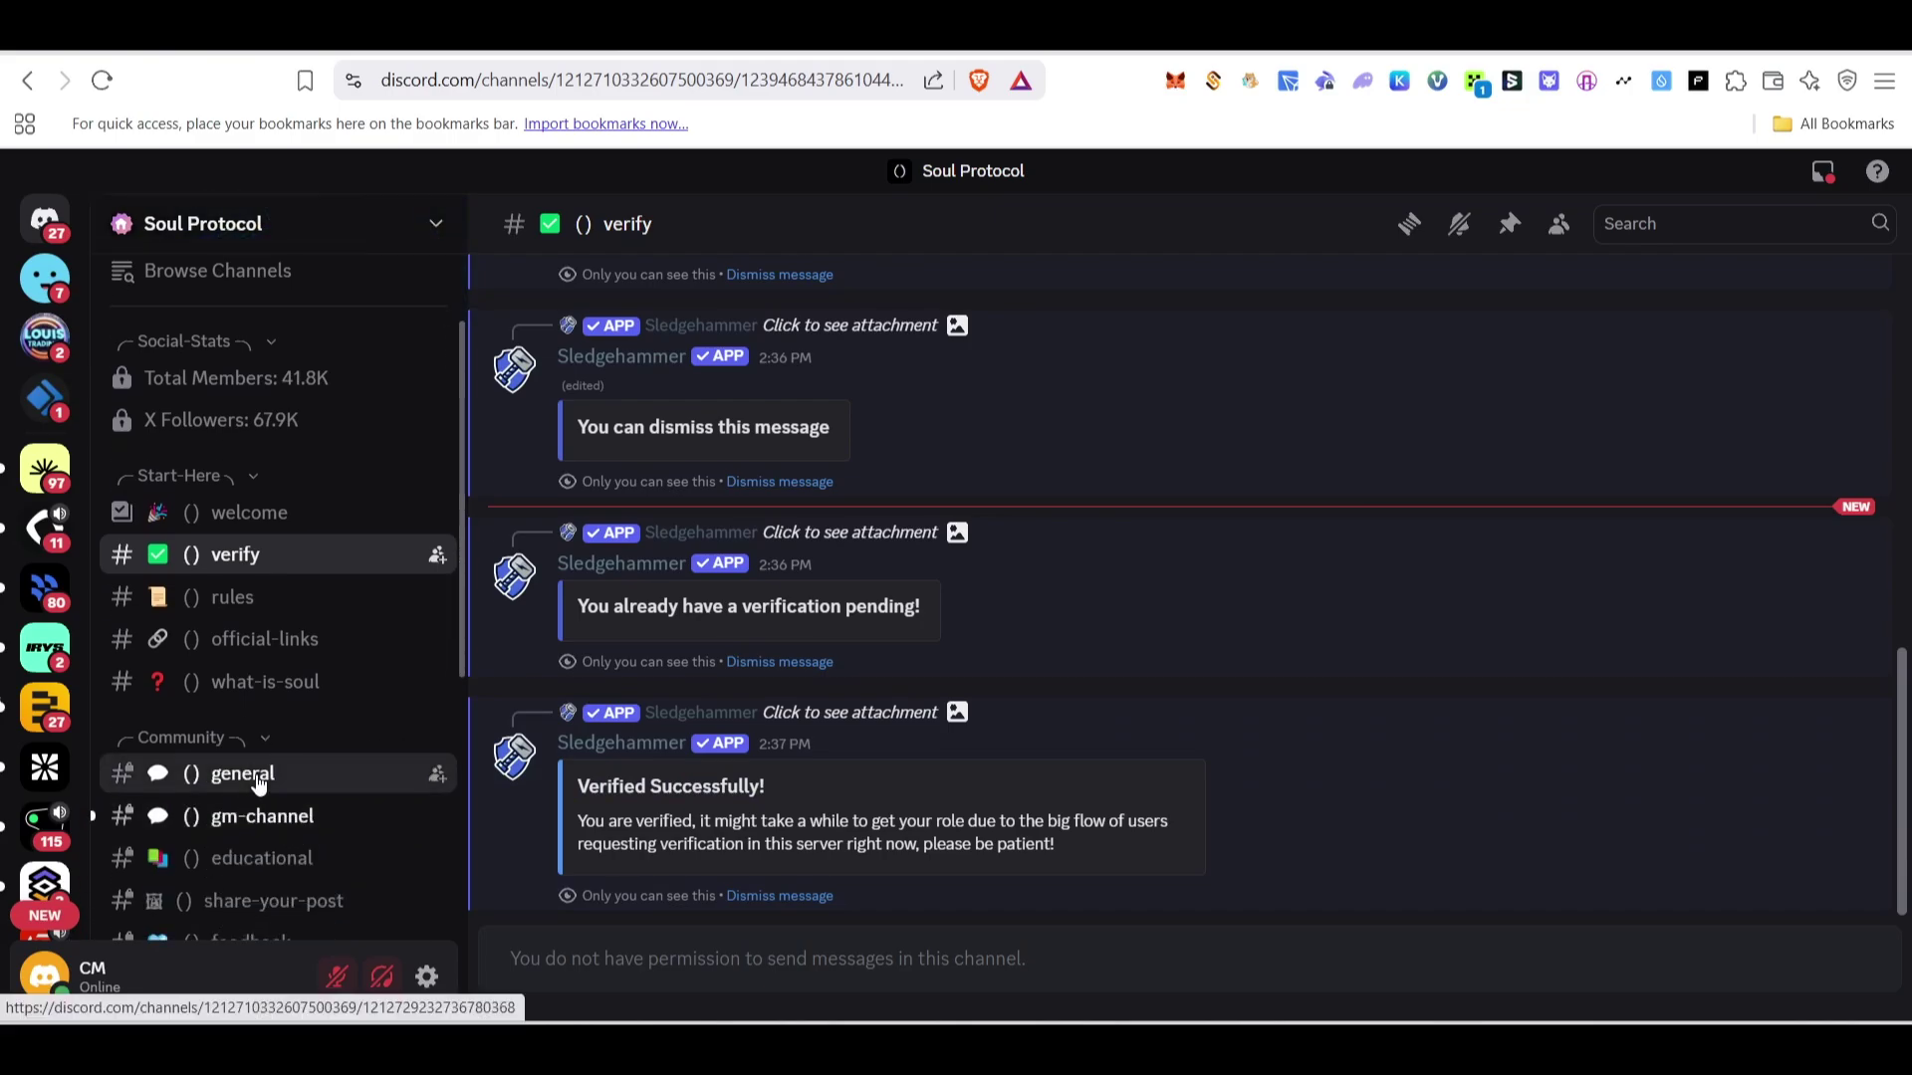
{"action": "type", "text": "g"}
{"action": "key", "text": "BackSpace"}
{"action": "type", "text": "h"}
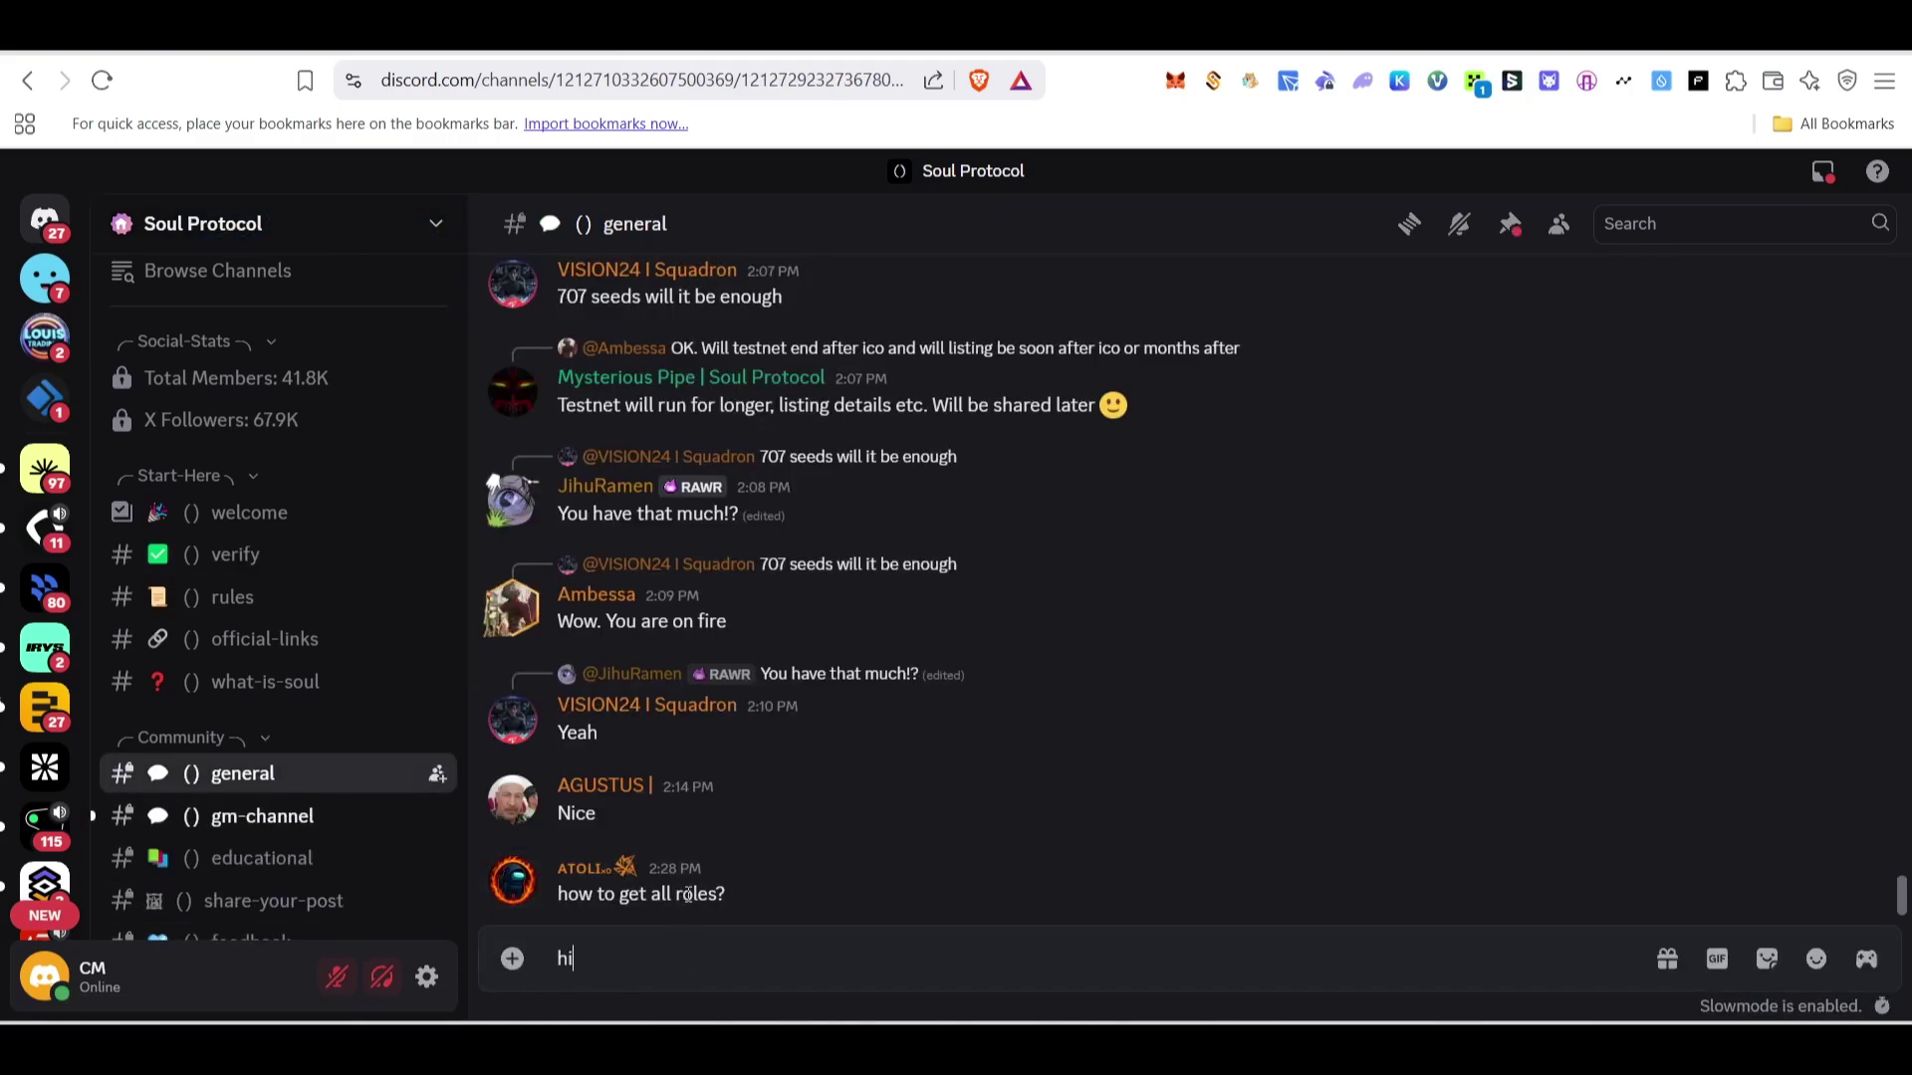
{"action": "type", "text": "i"}
{"action": "key", "text": "Return"}
{"action": "left_click", "coordinate": [520, 900]}
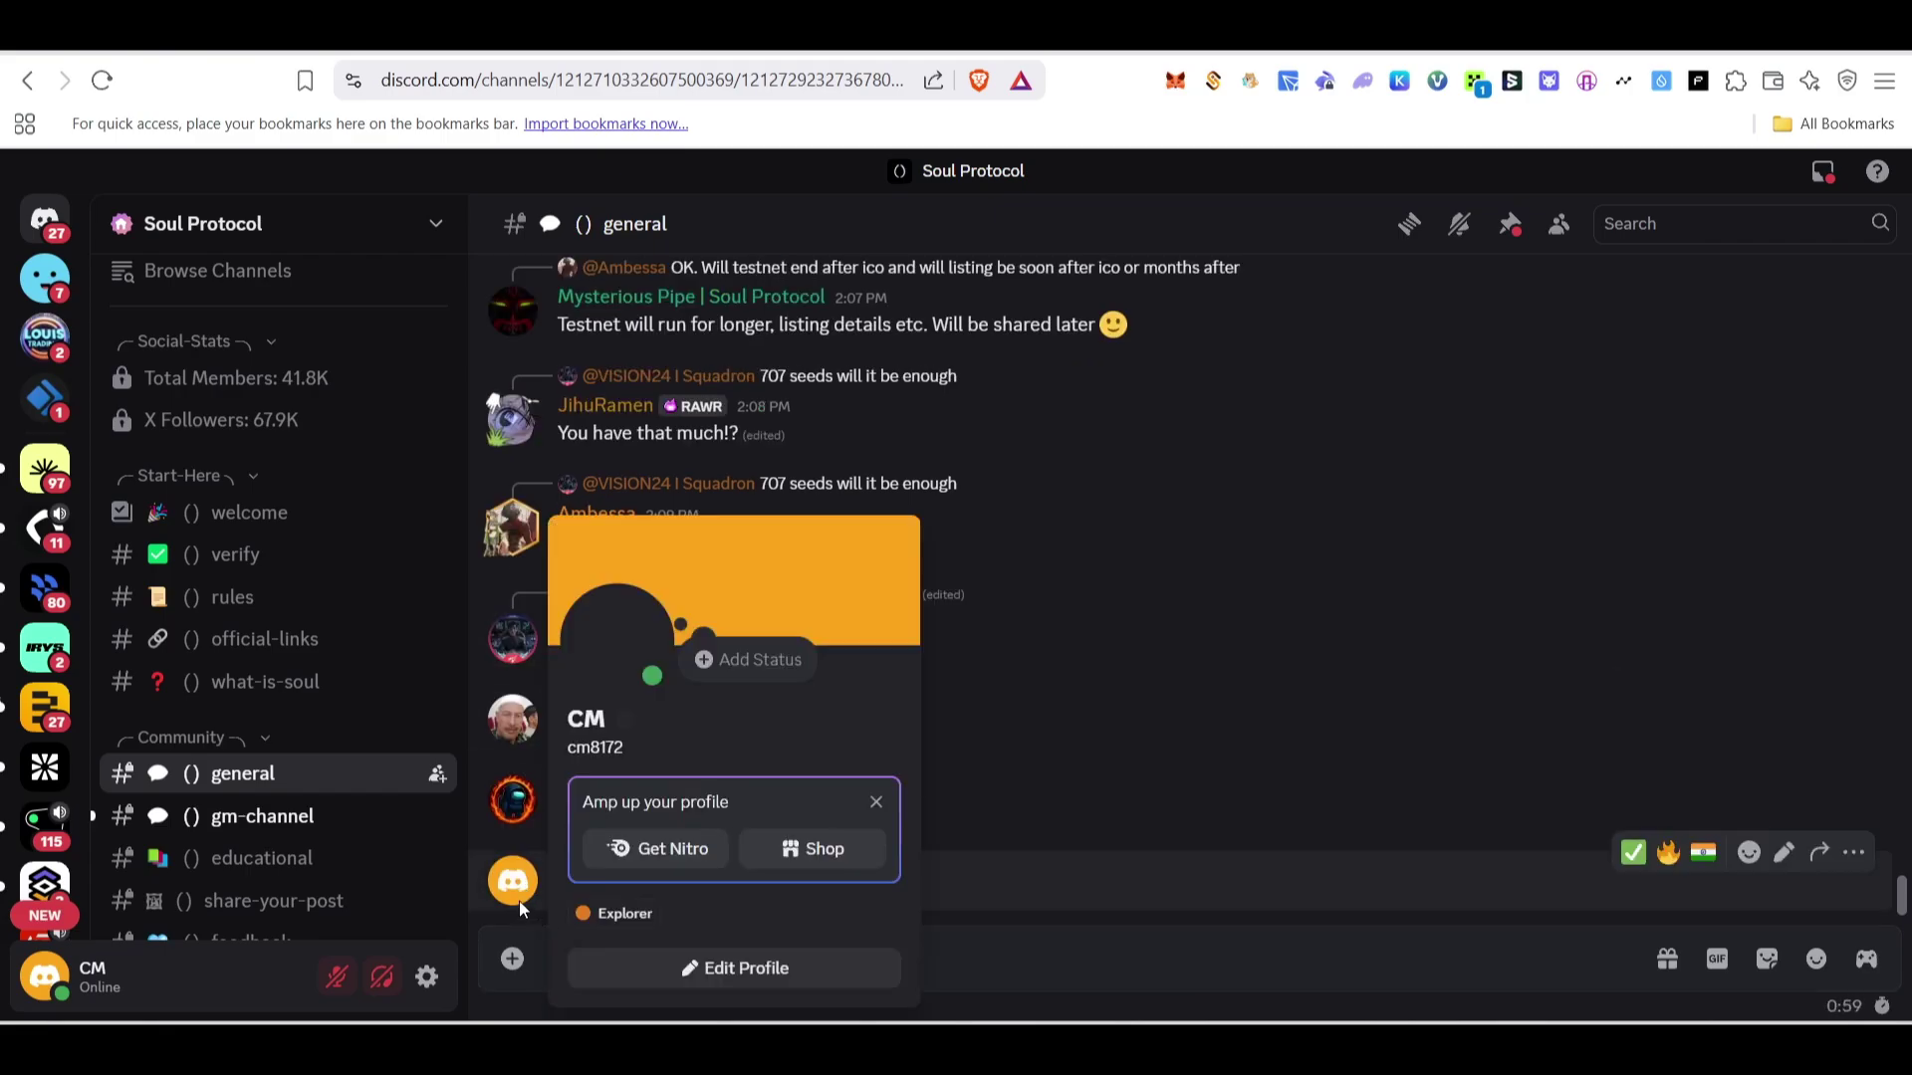
{"action": "left_click", "coordinate": [1173, 612]}
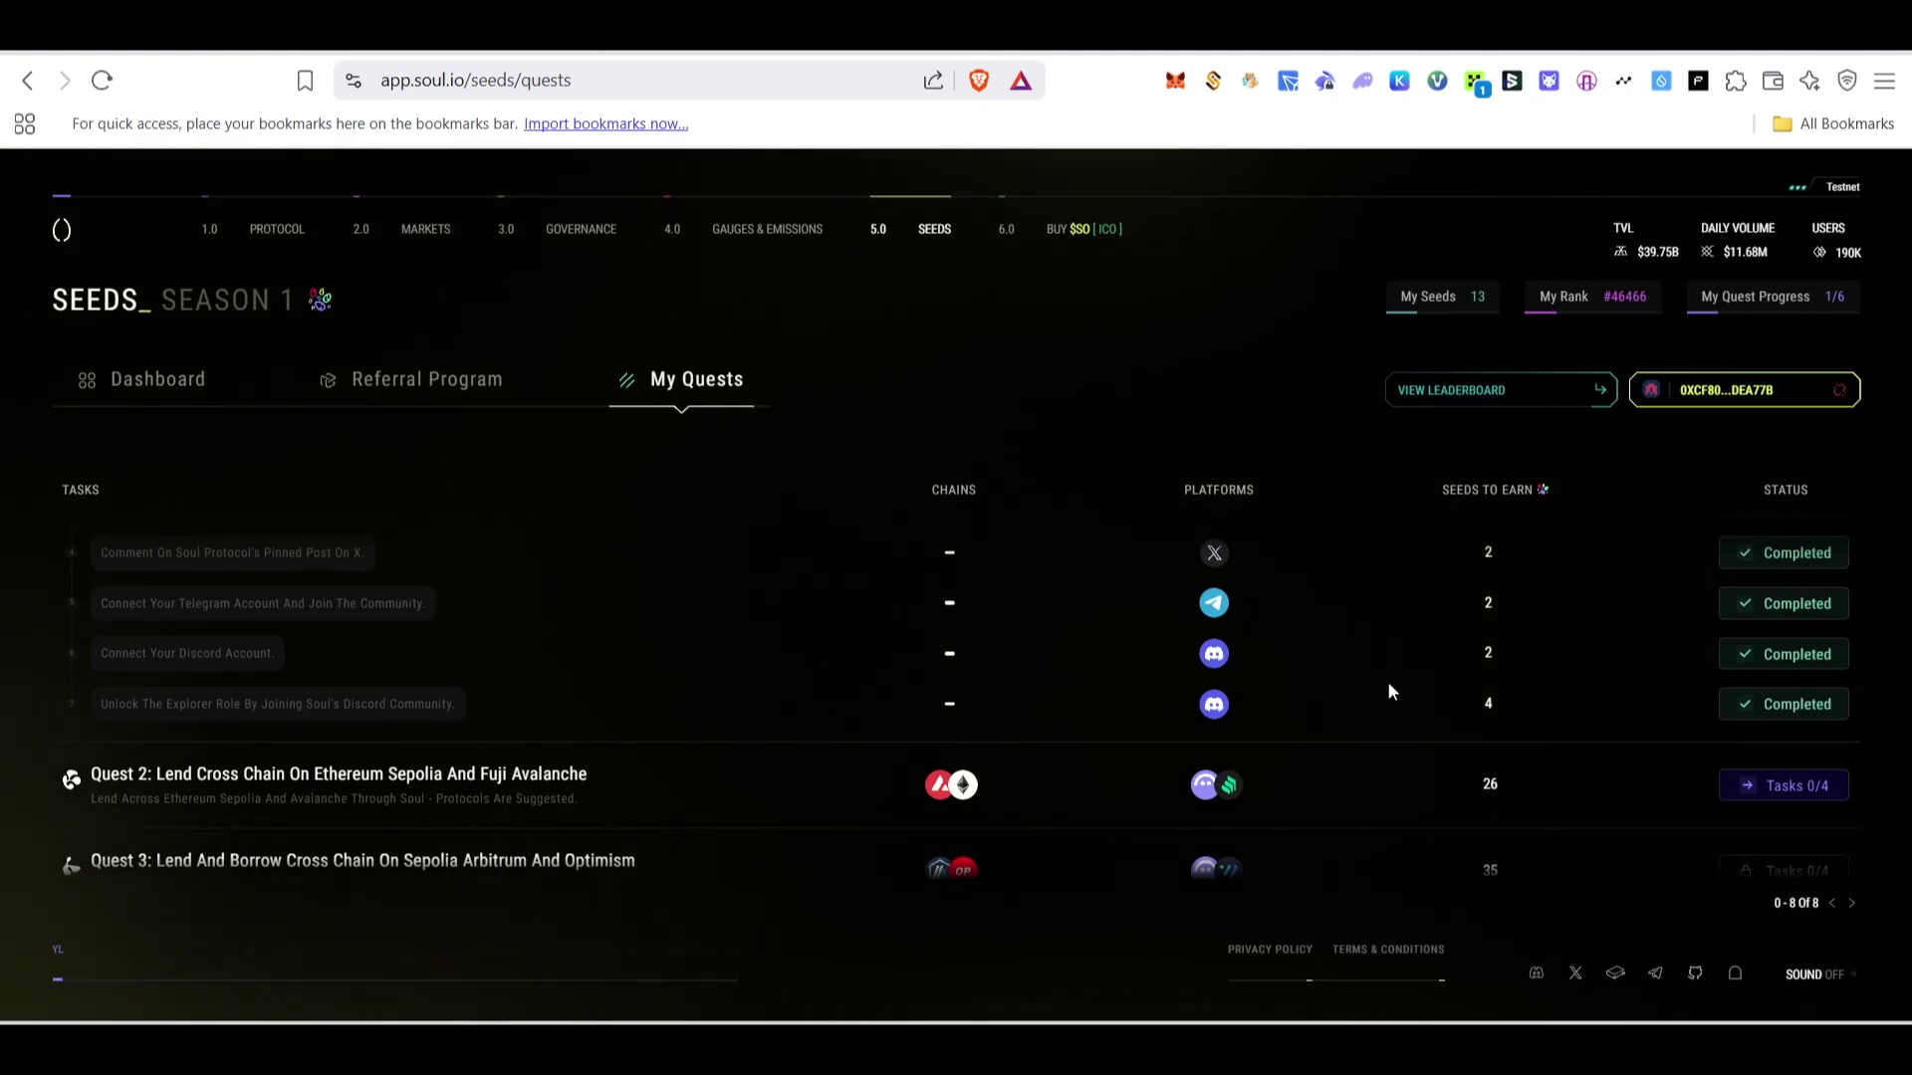
Expand the Quest 2 tasks on the quests page and claim the testnet tokens from the faucet.
{"action": "scroll", "coordinate": [1480, 766], "scroll_direction": "up", "scroll_amount": 5}
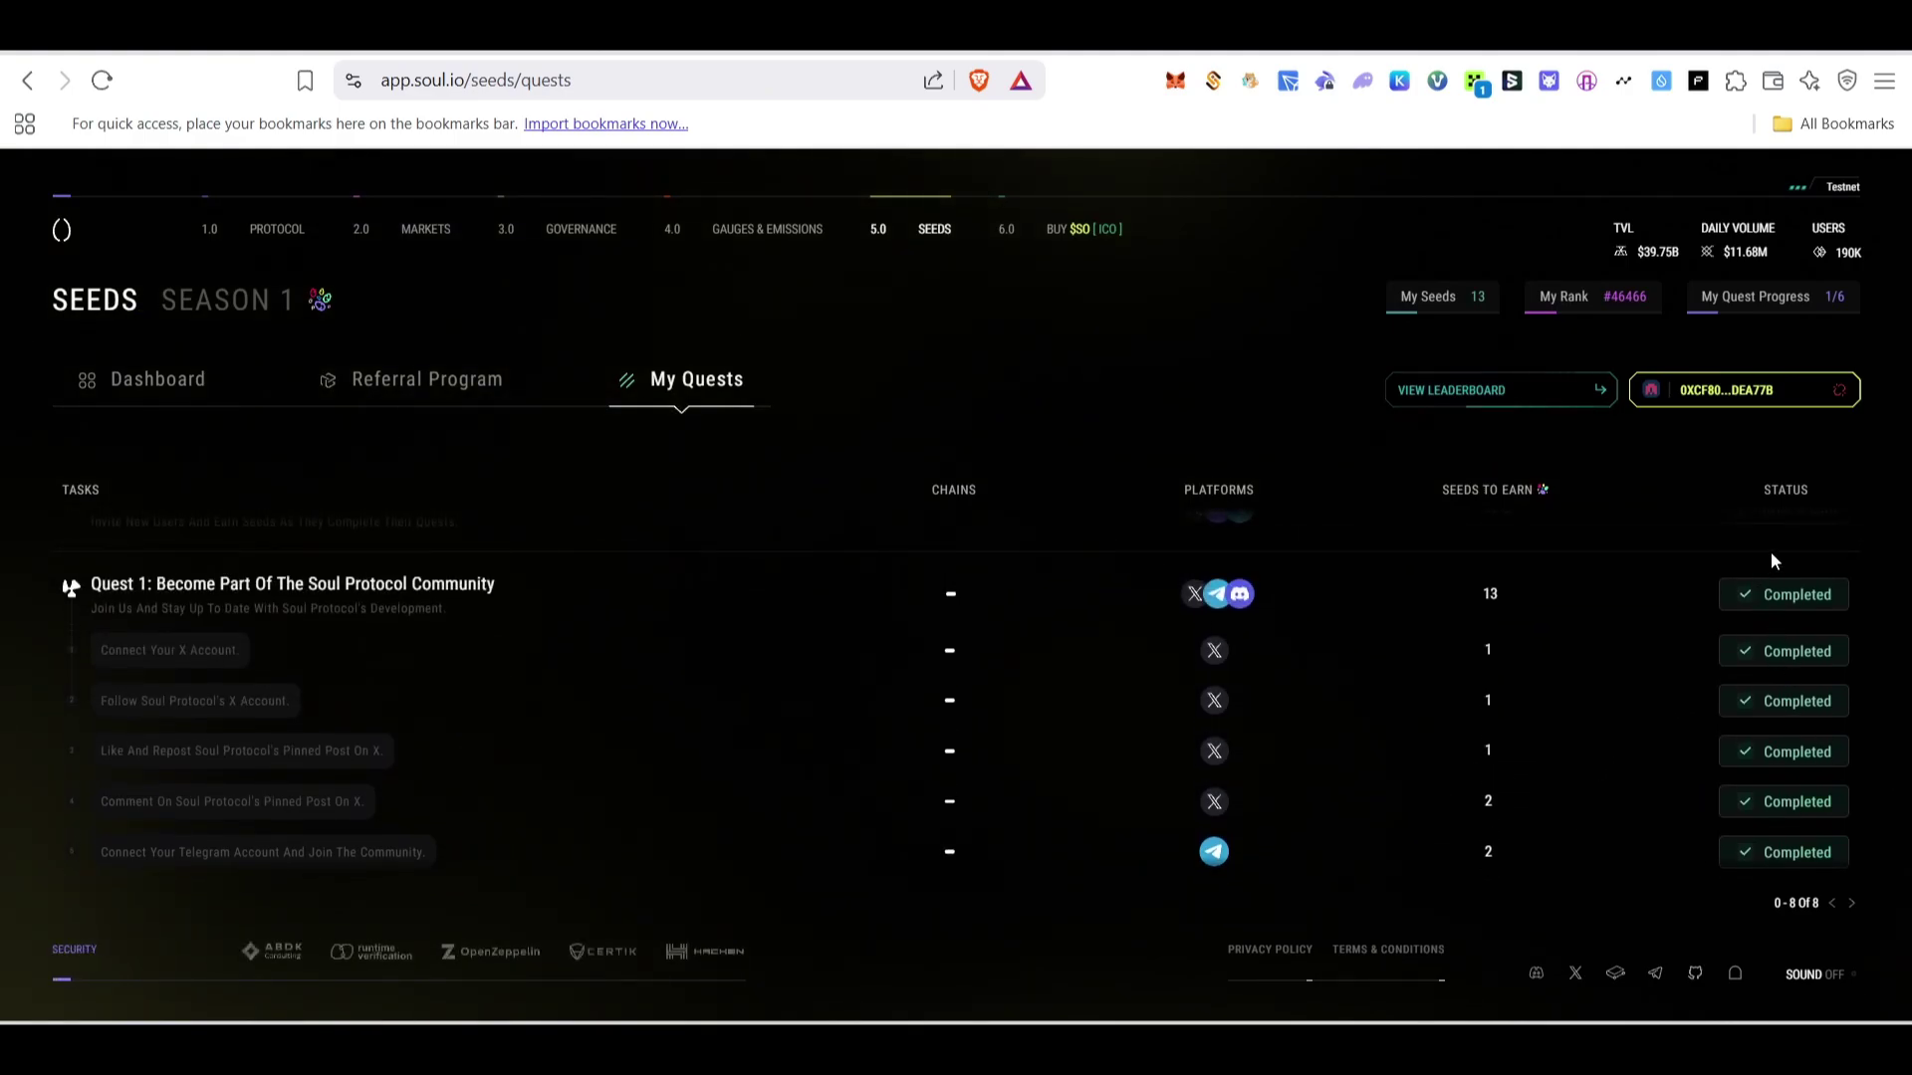
{"action": "scroll", "coordinate": [1077, 735], "scroll_direction": "down", "scroll_amount": 5}
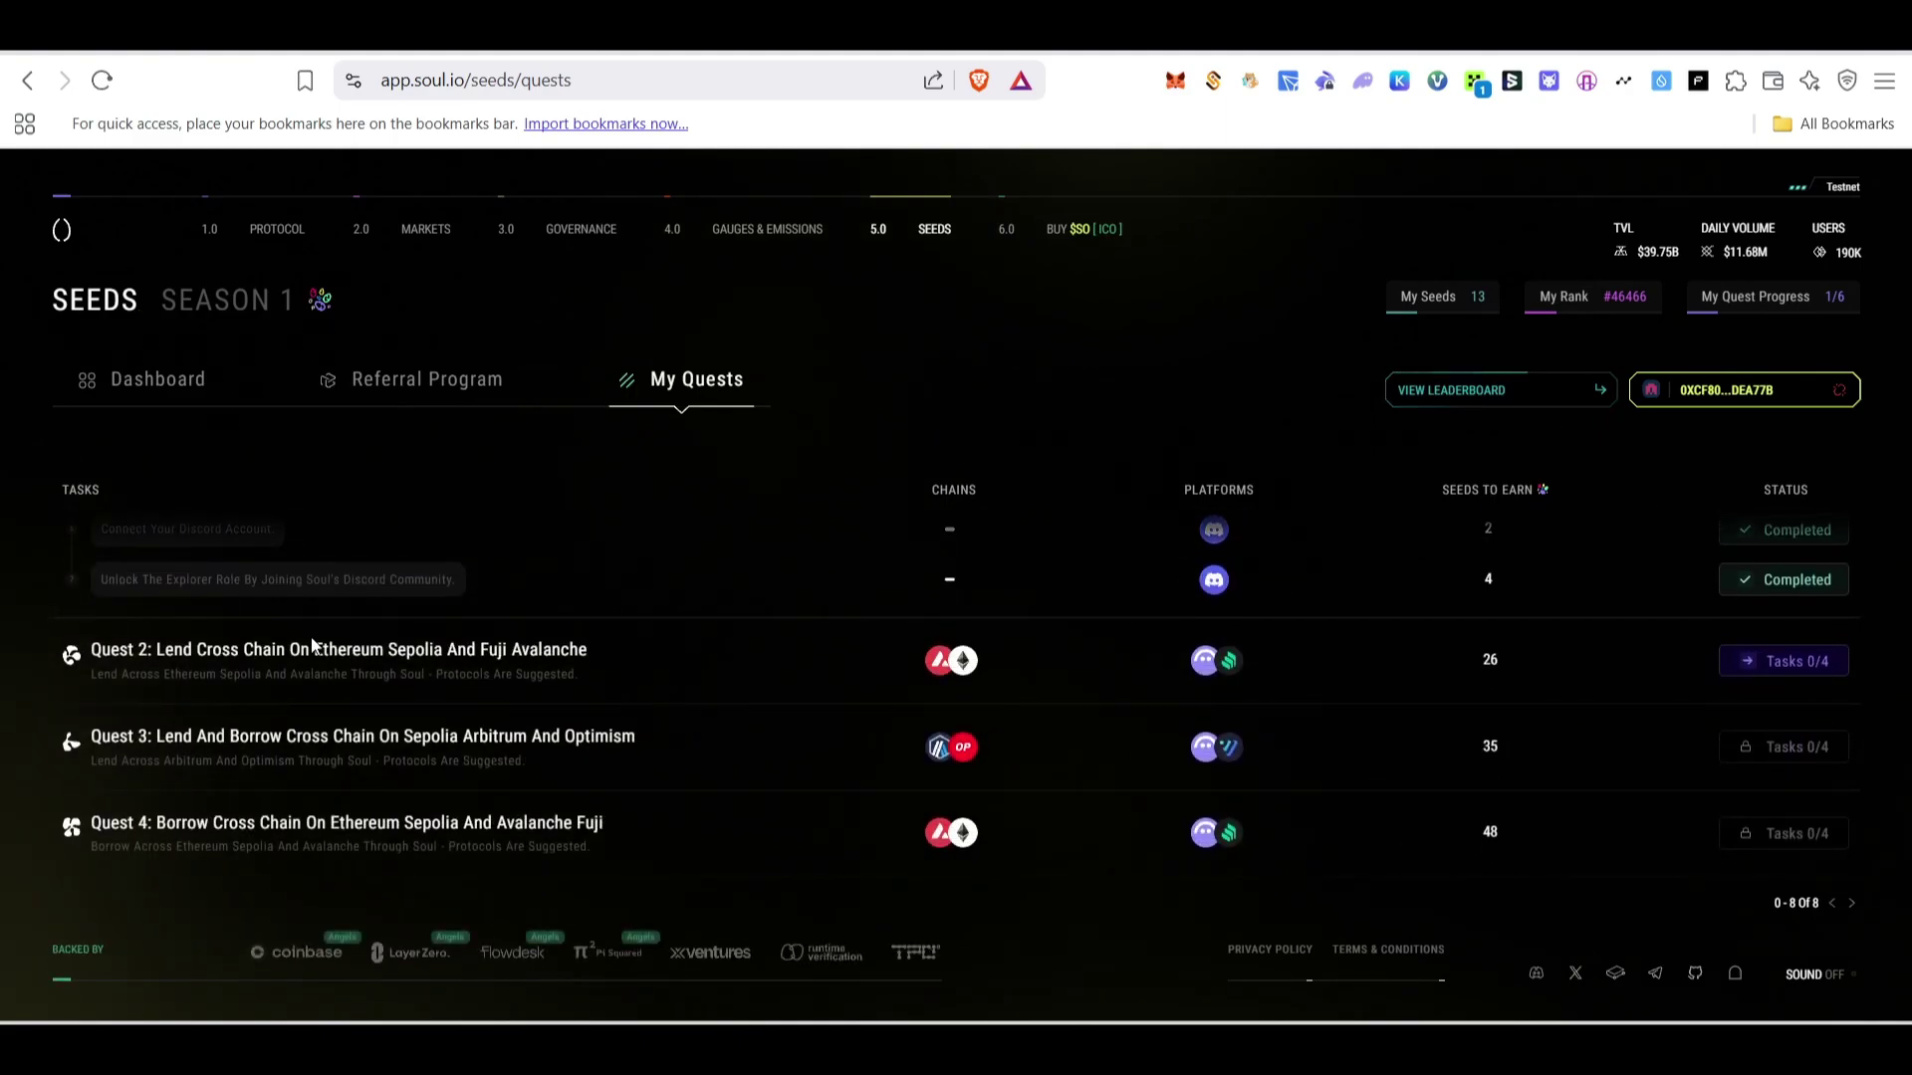
{"action": "left_click", "coordinate": [211, 657]}
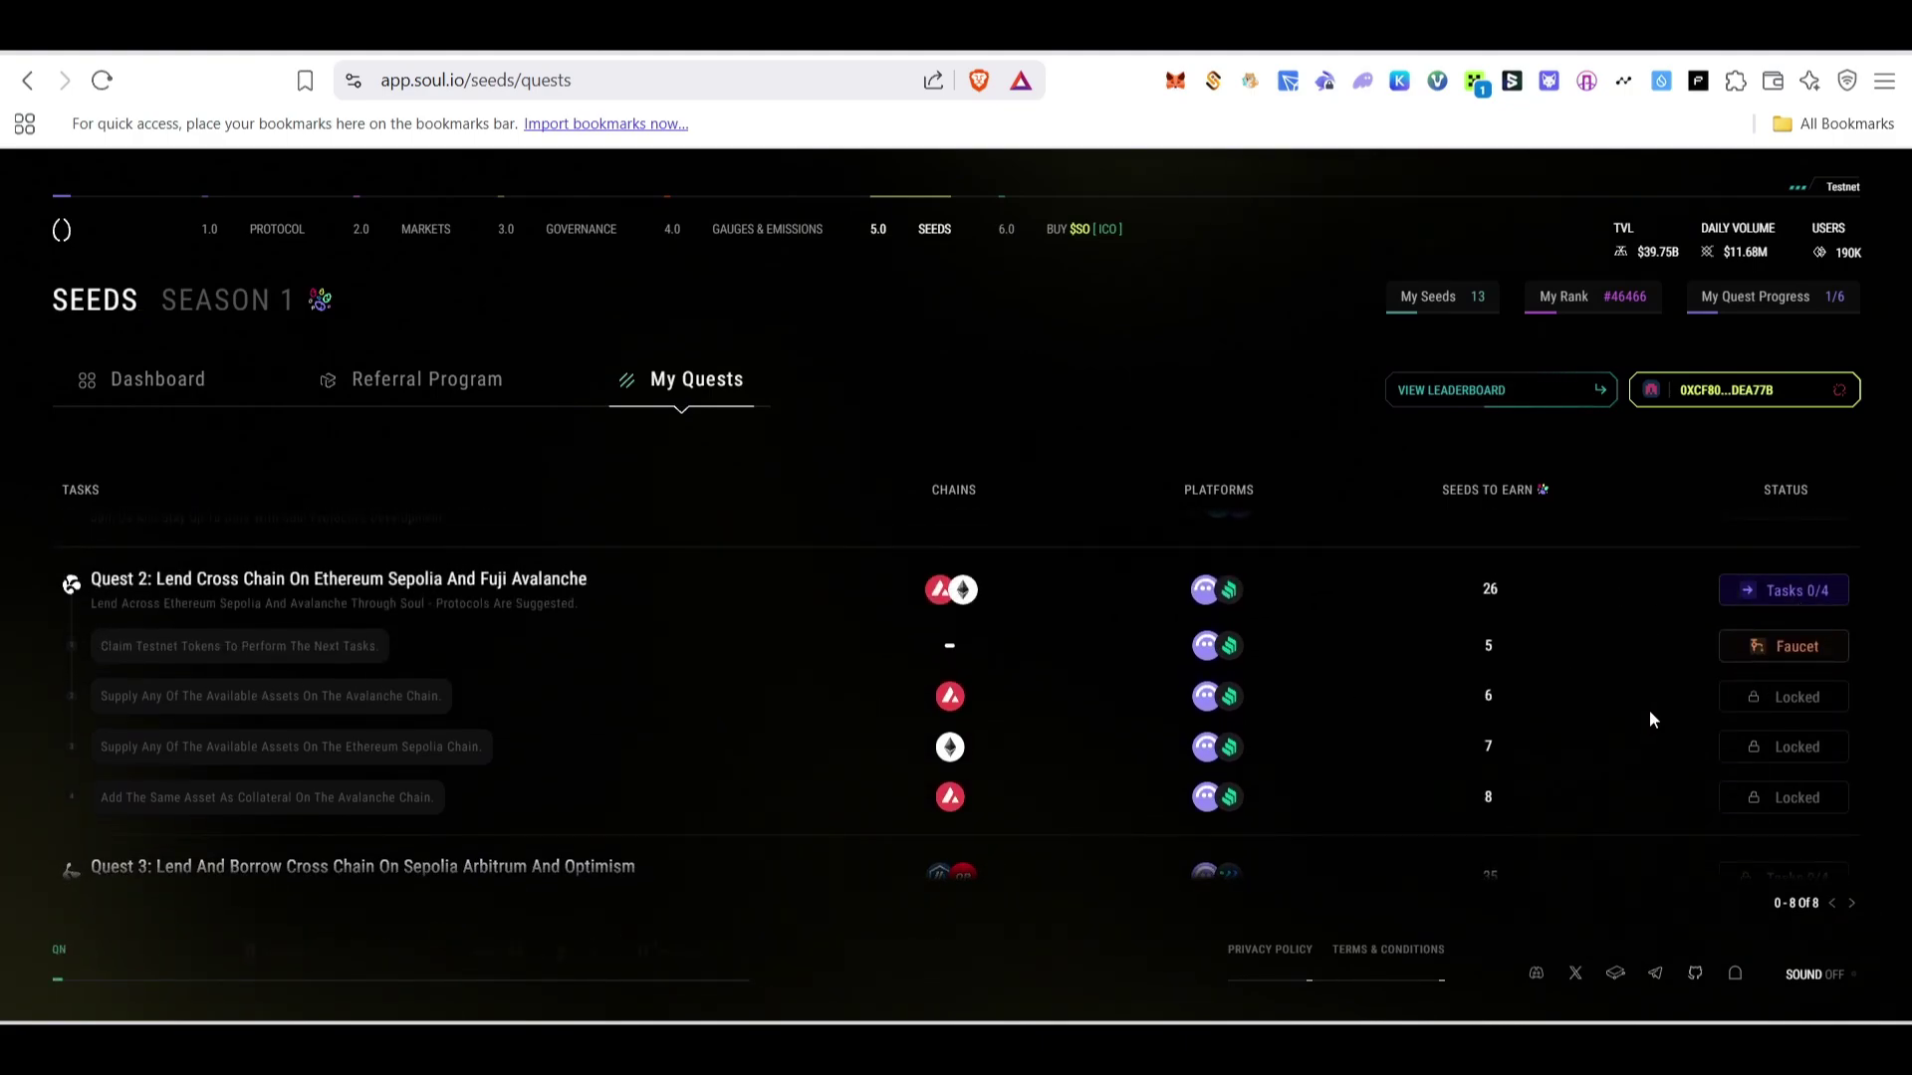
{"action": "left_click", "coordinate": [1789, 595]}
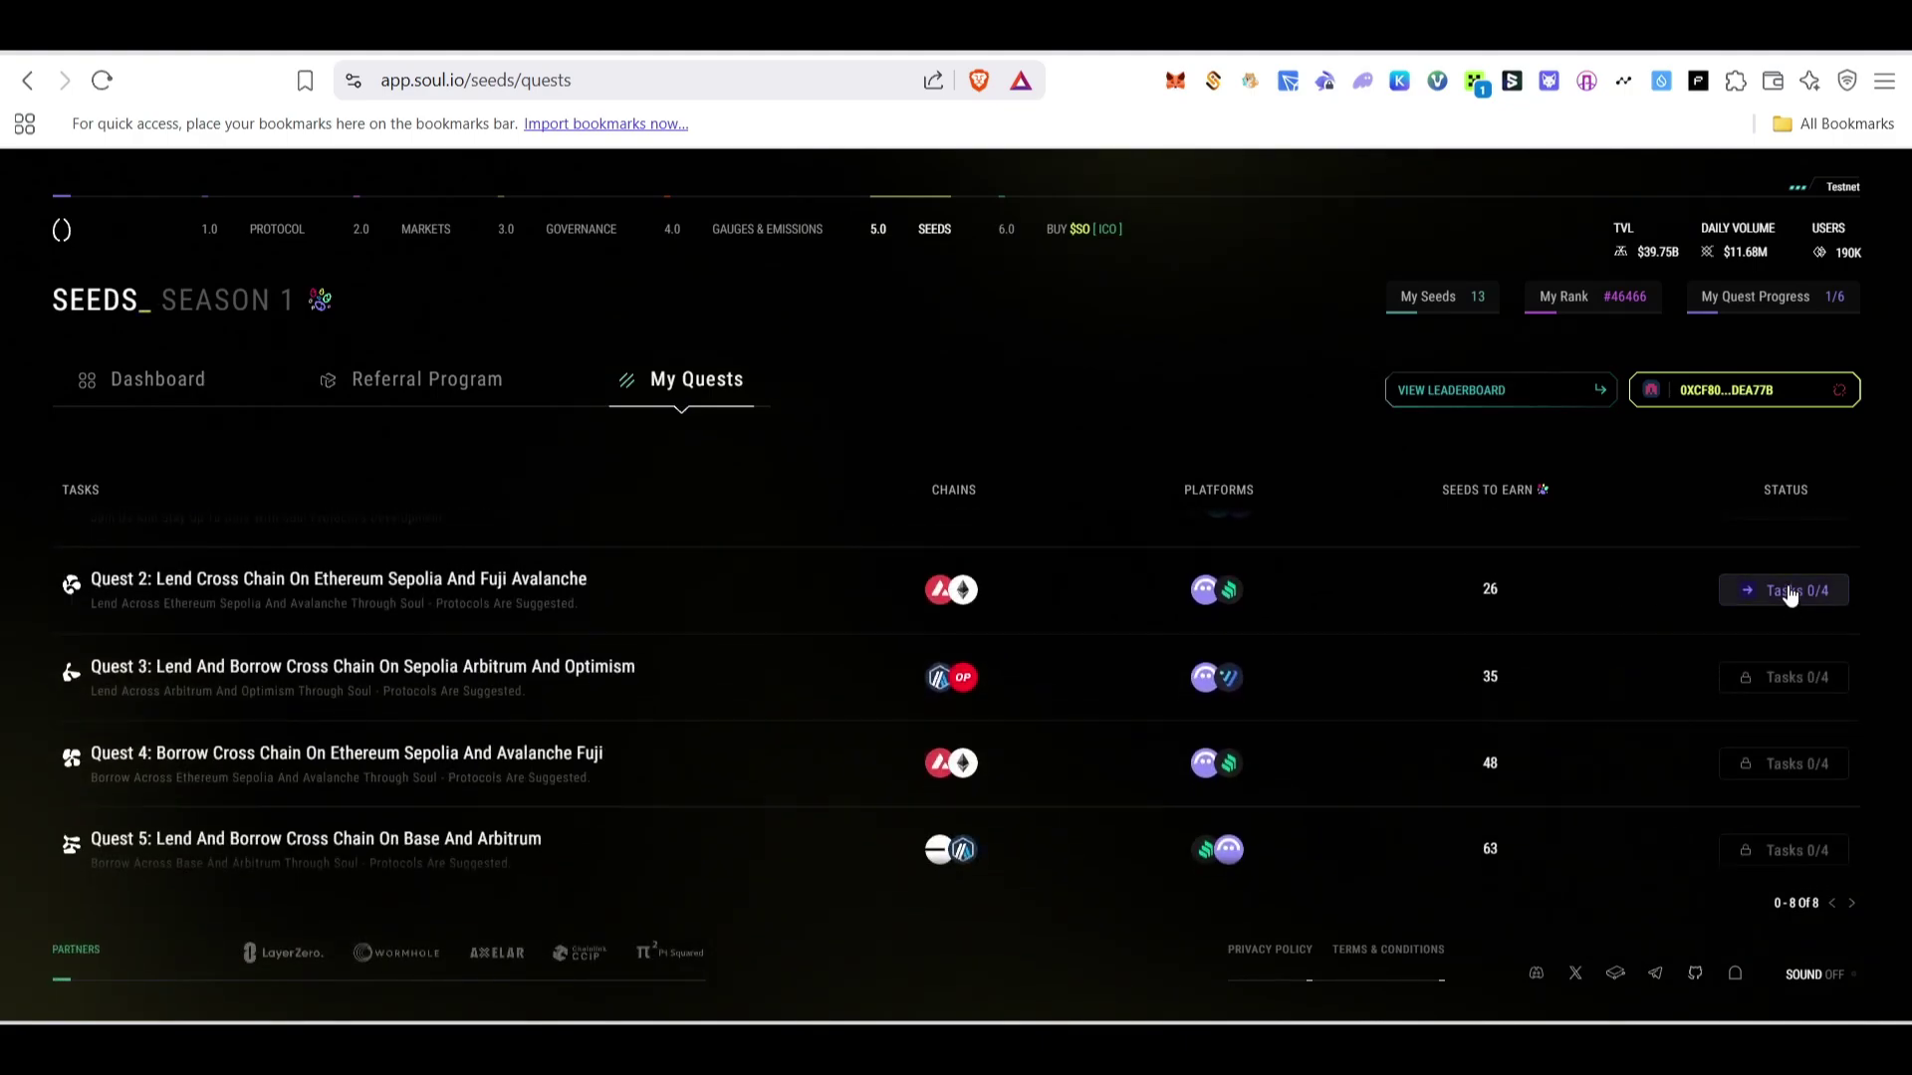
{"action": "left_click", "coordinate": [1789, 597]}
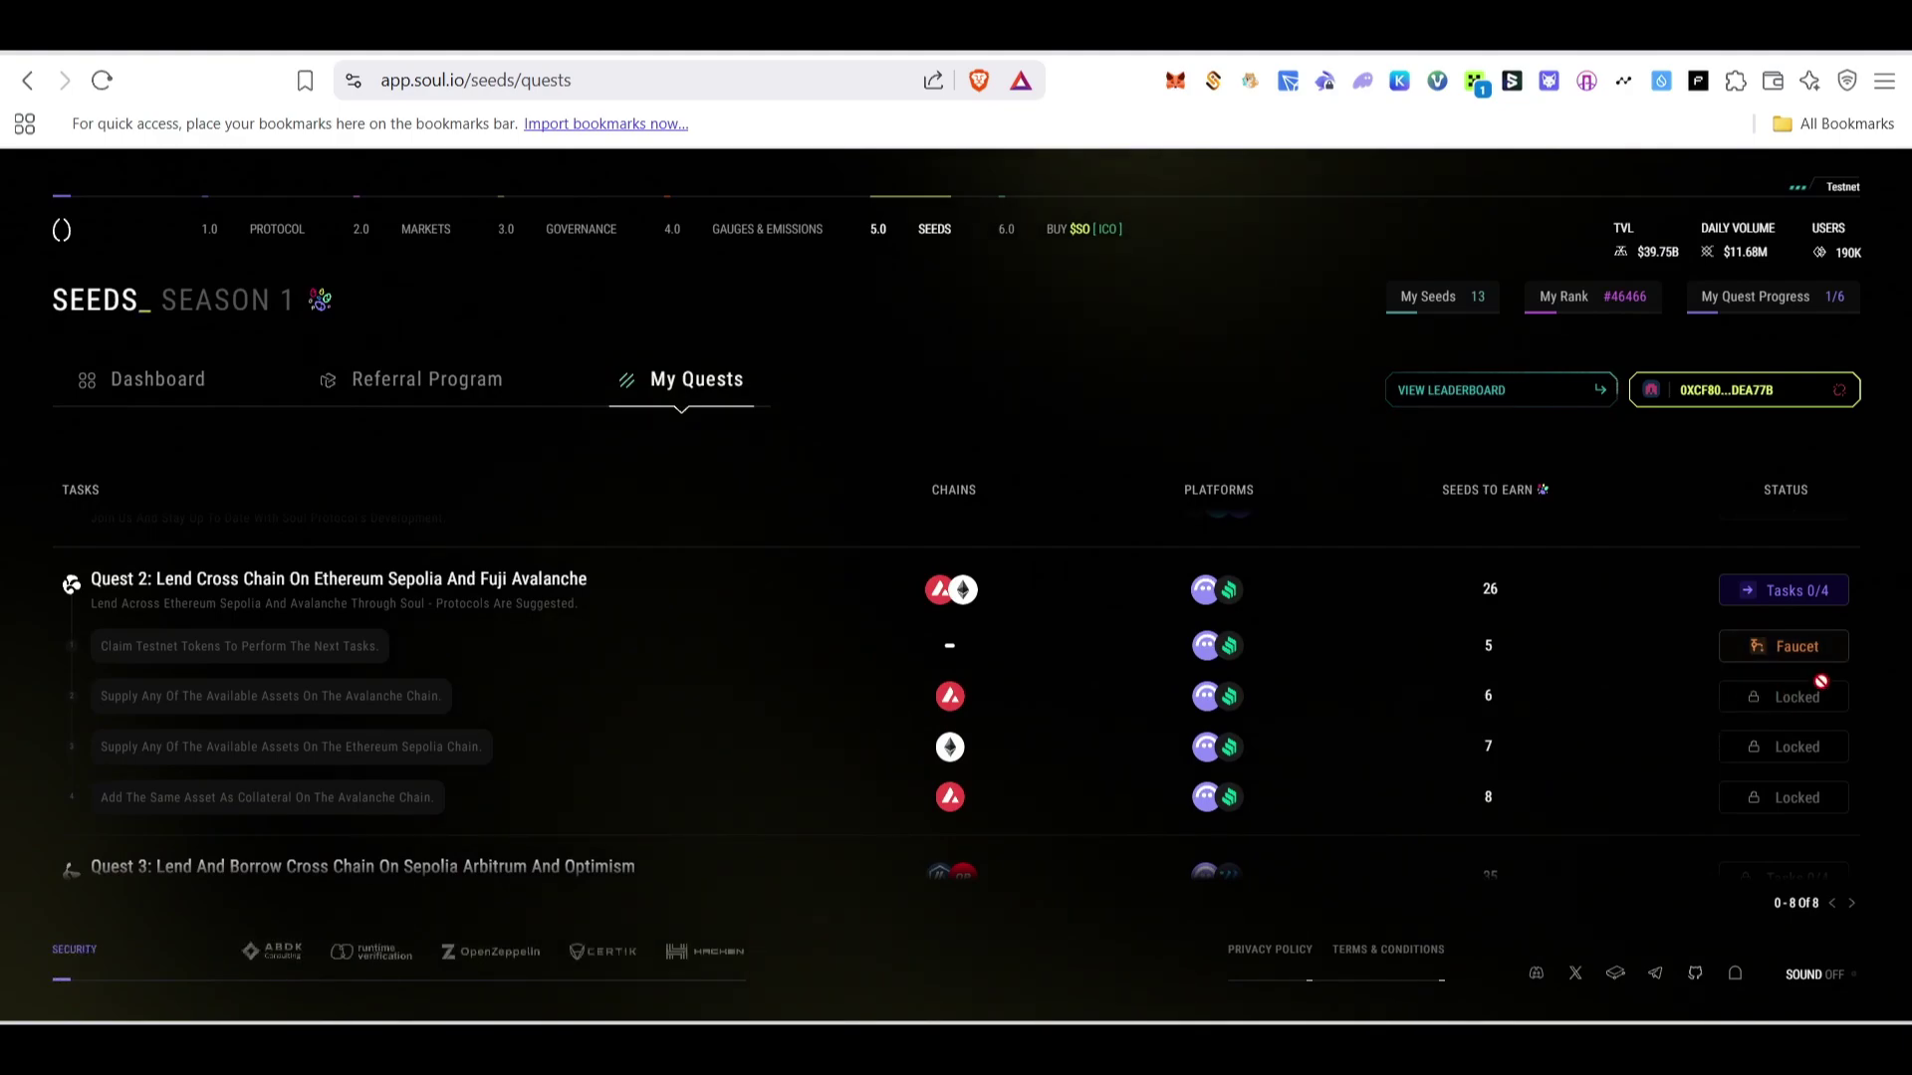
{"action": "left_click", "coordinate": [1806, 650]}
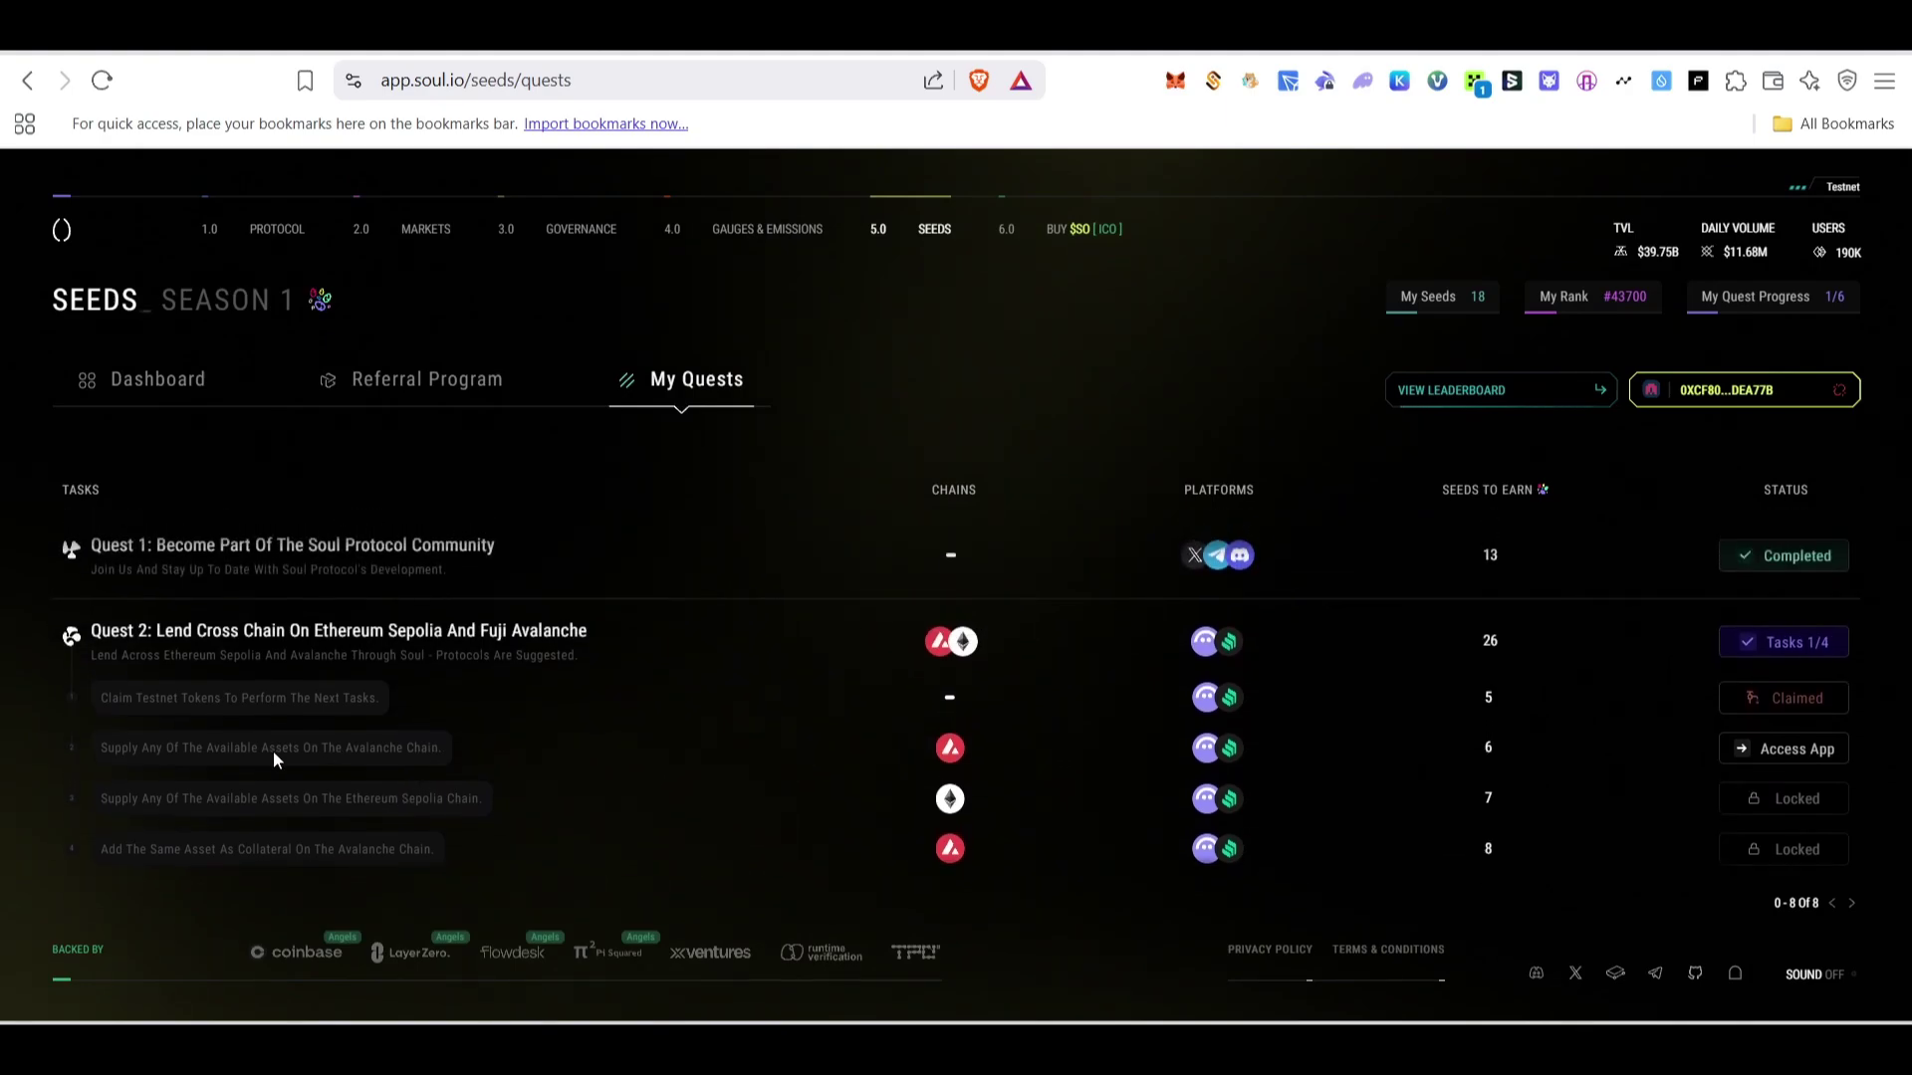
Supply 0.1 AVAX on the Avalanche chain, confirm the wallet transaction, and verify the matching Quest 2 task.
{"action": "left_click", "coordinate": [1814, 750]}
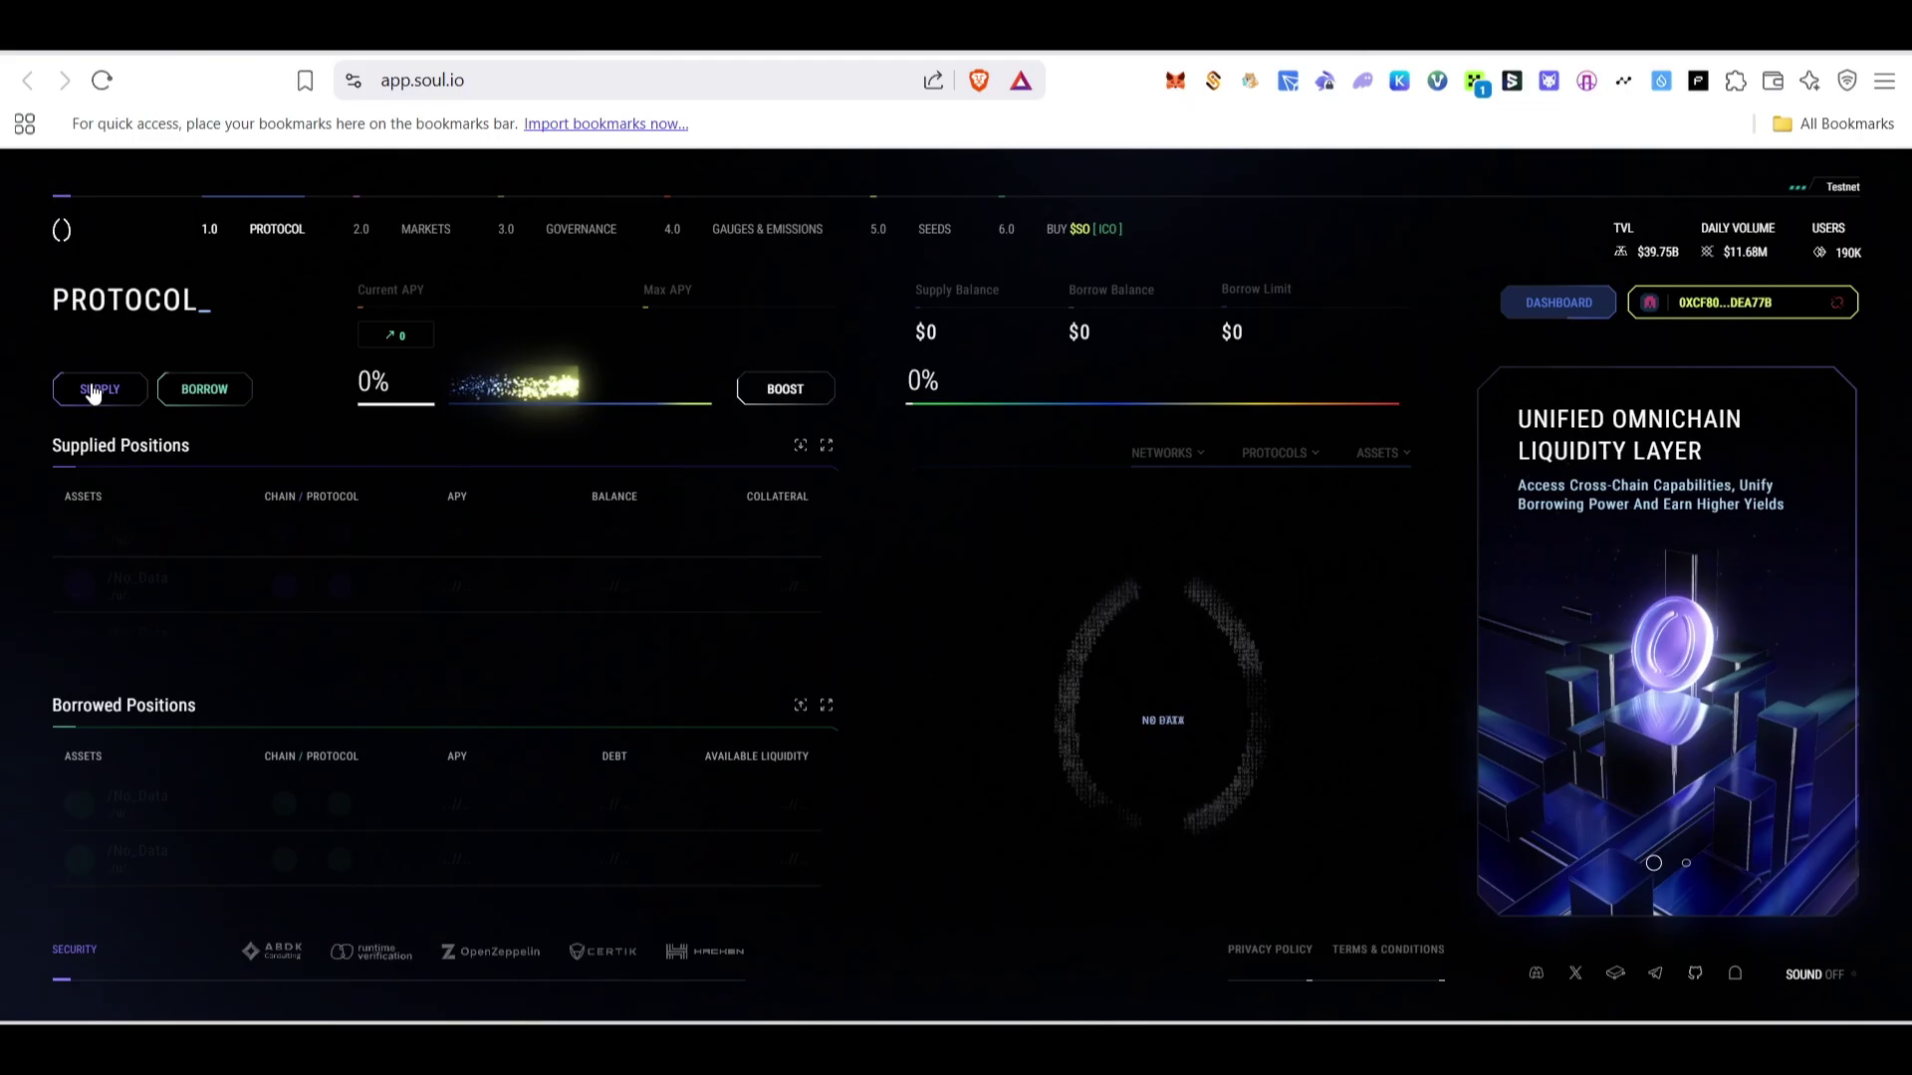
{"action": "left_click", "coordinate": [94, 390]}
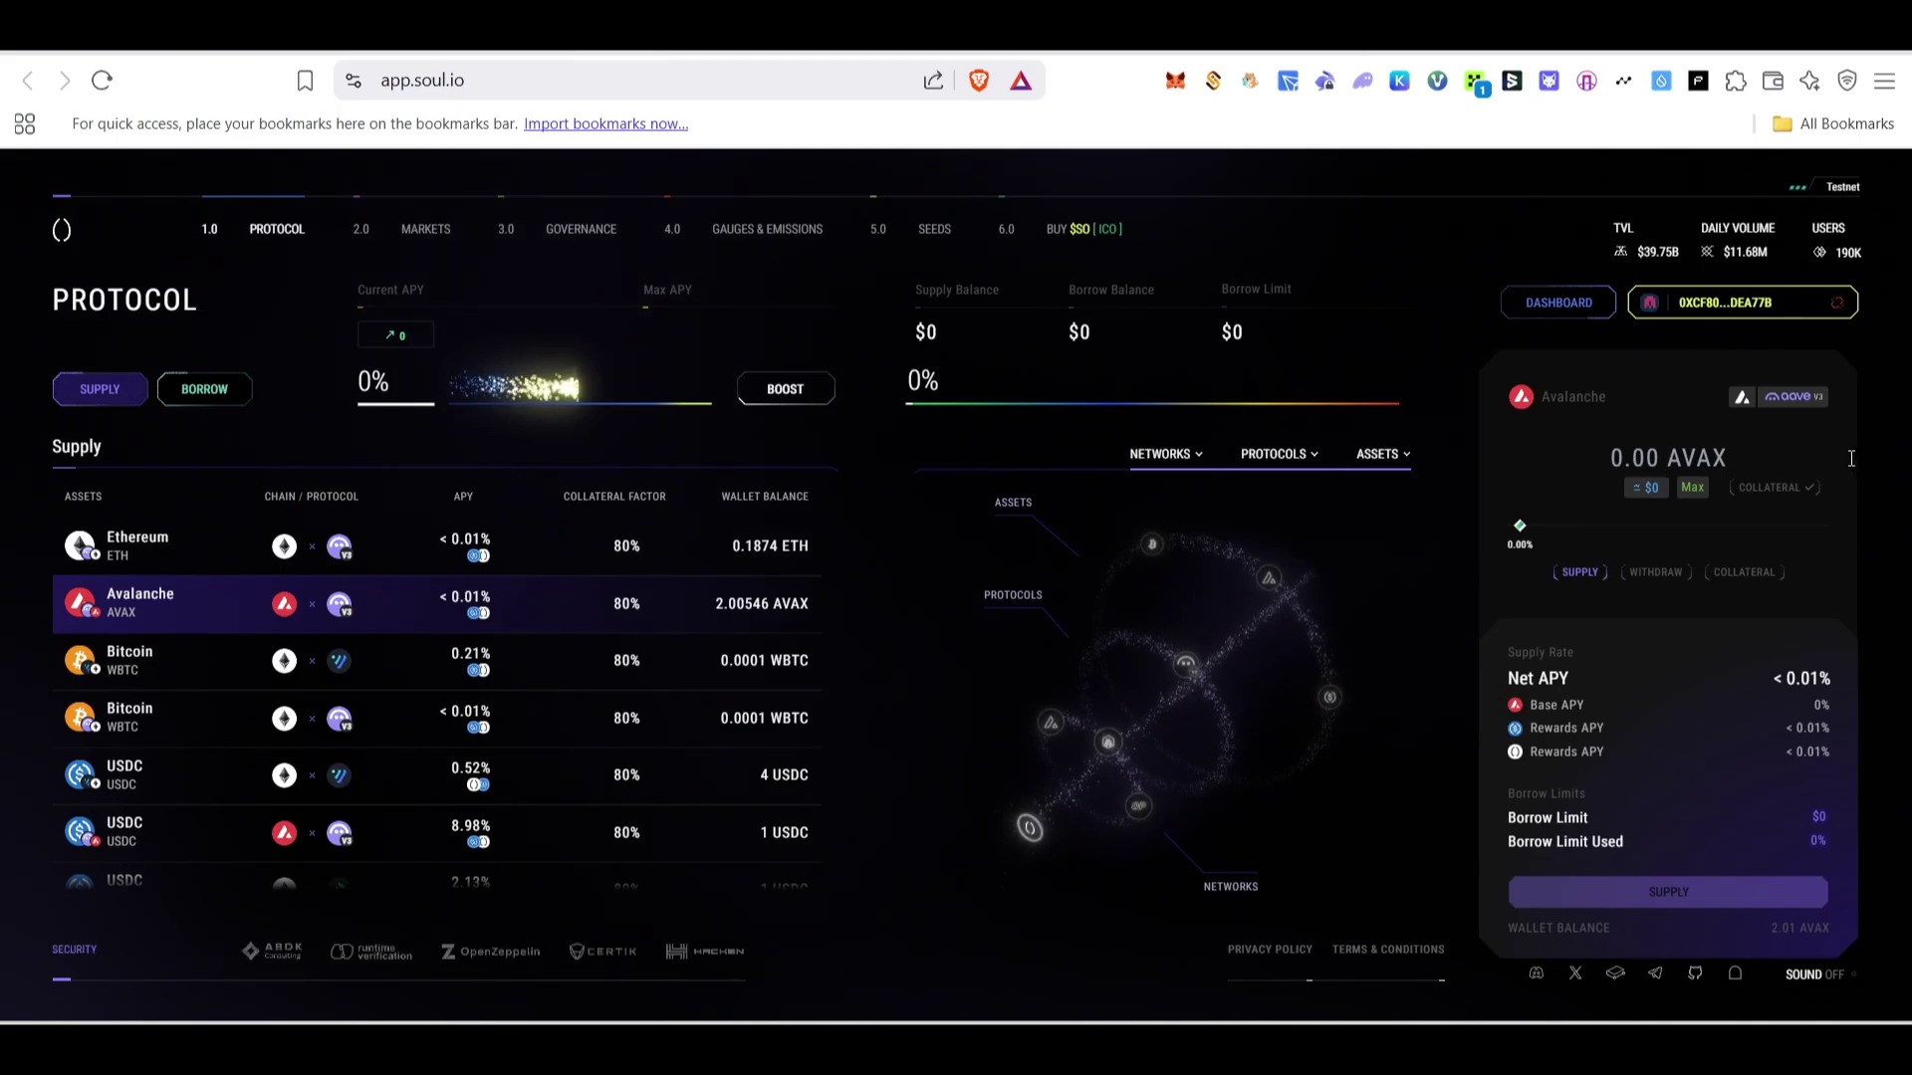
{"action": "type", "text": "0.1"}
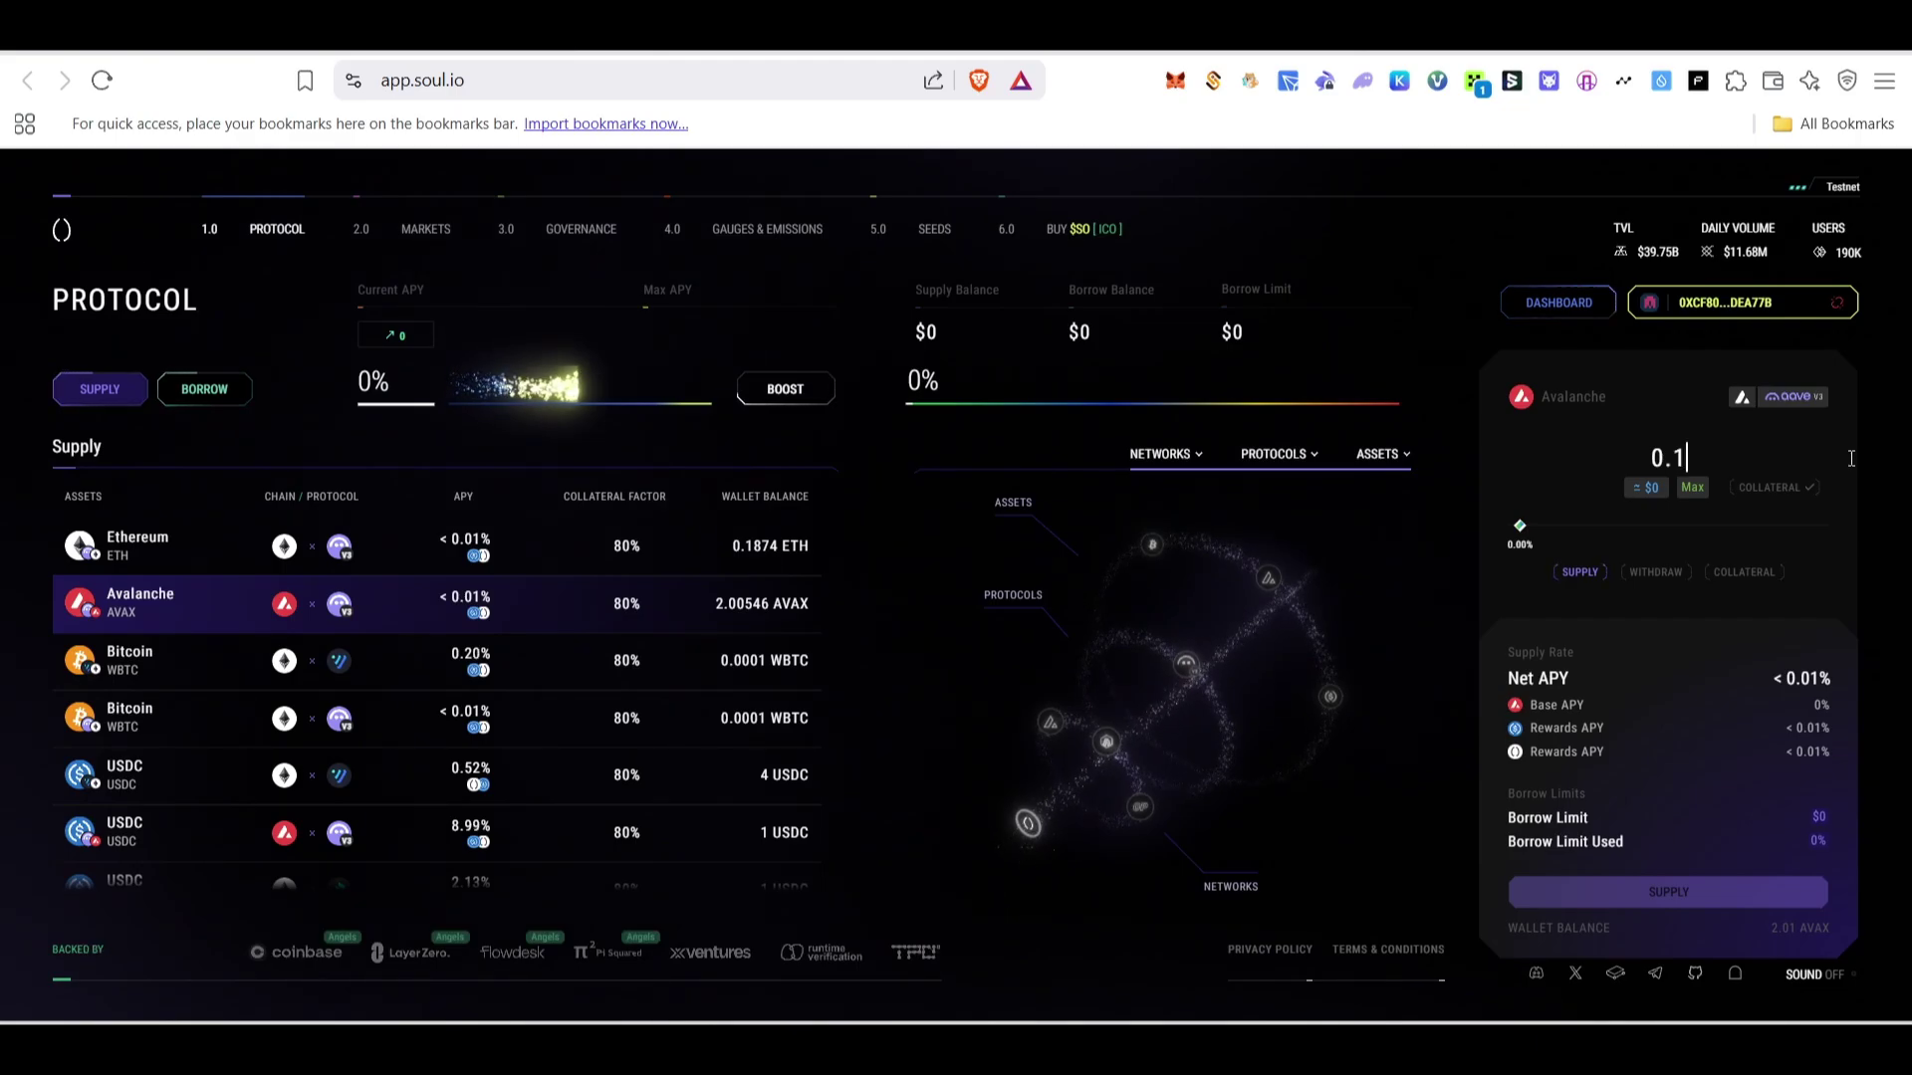
{"action": "left_click", "coordinate": [1712, 903]}
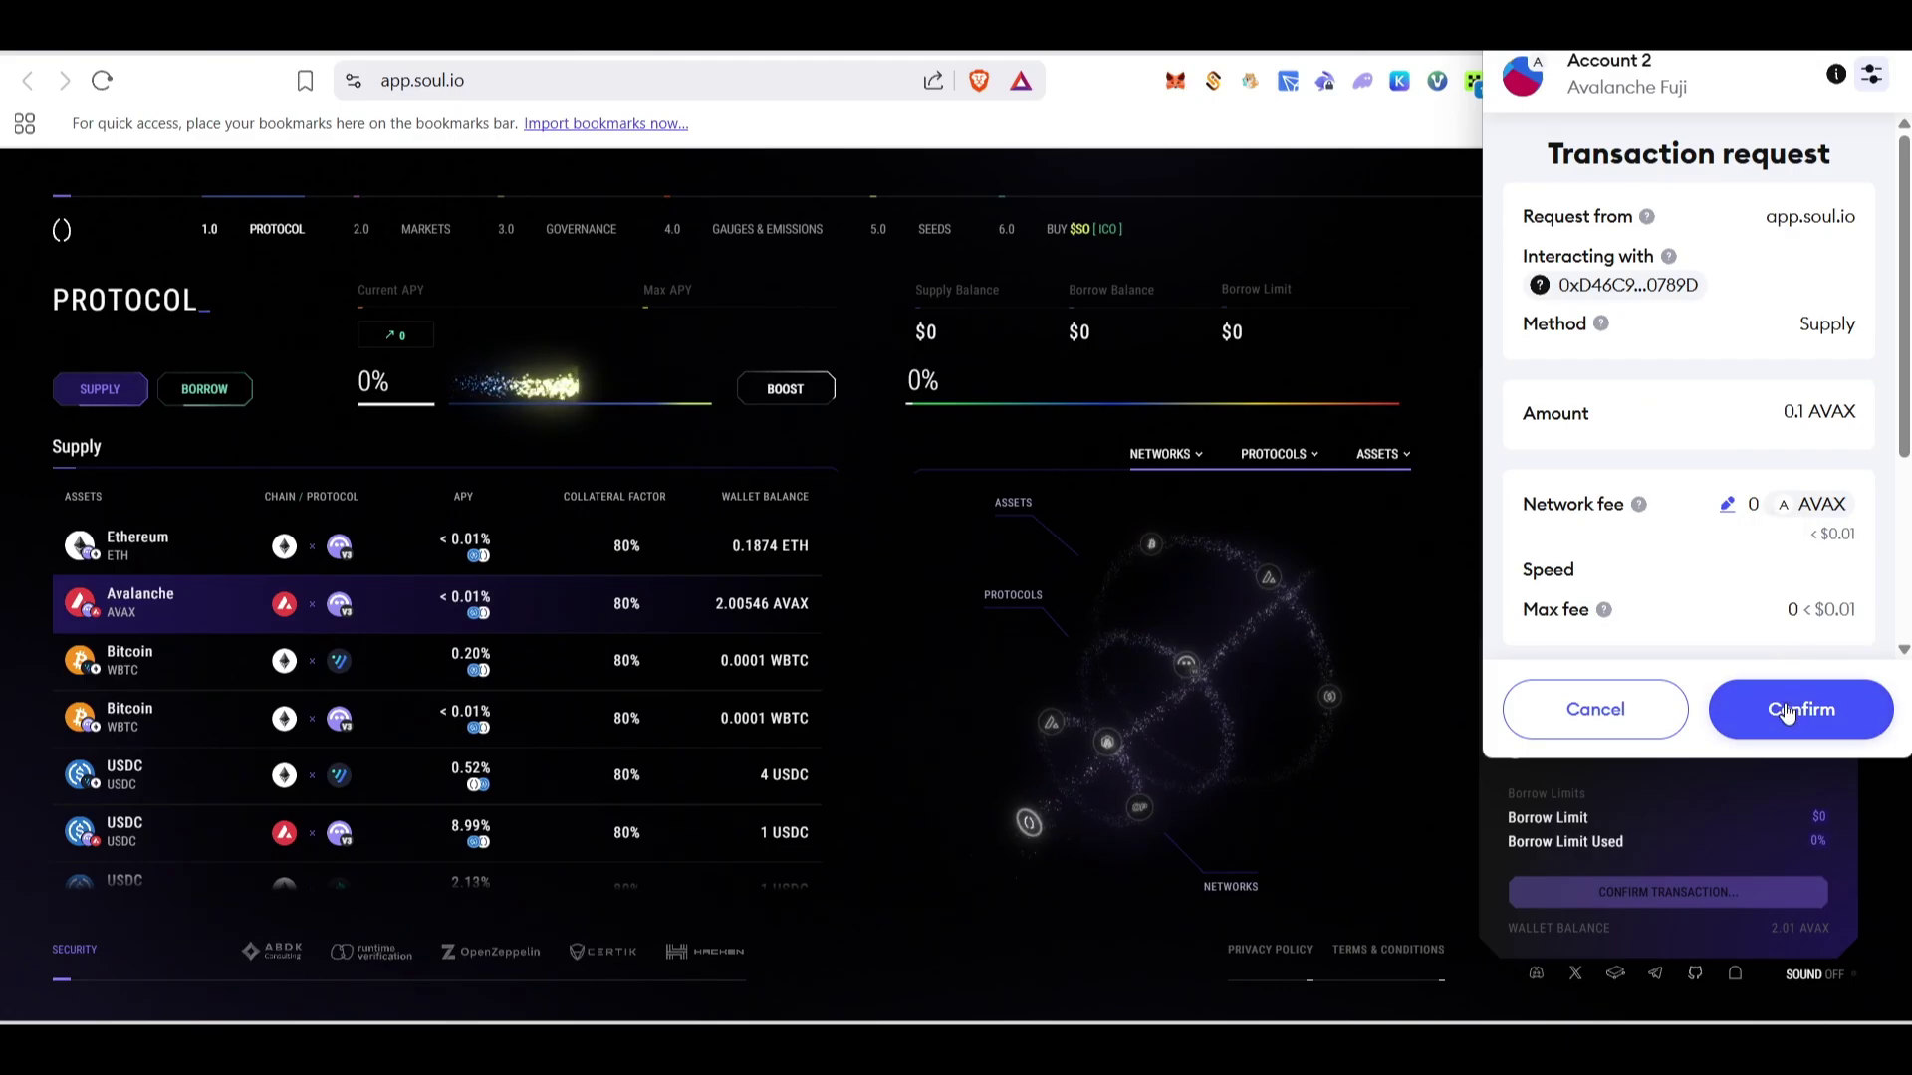
{"action": "left_click", "coordinate": [1830, 737]}
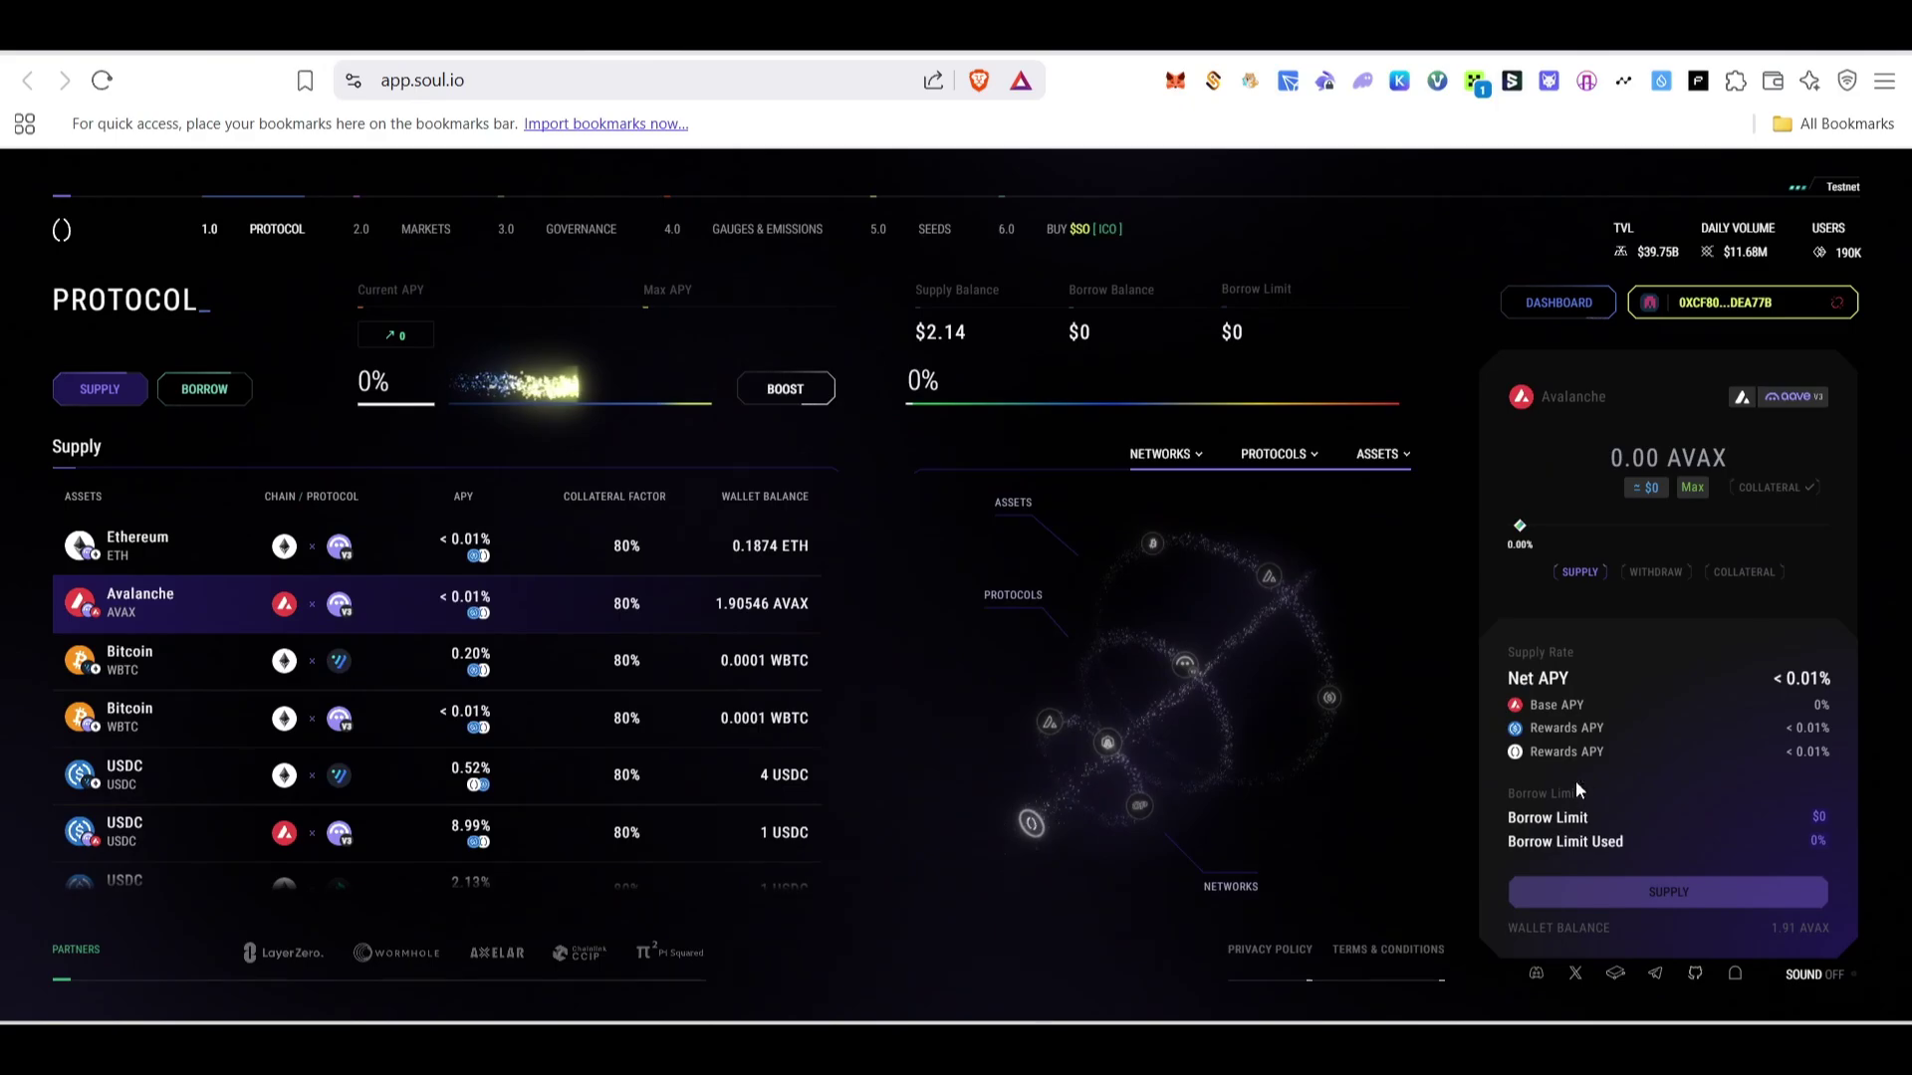
{"action": "left_click", "coordinate": [937, 229]}
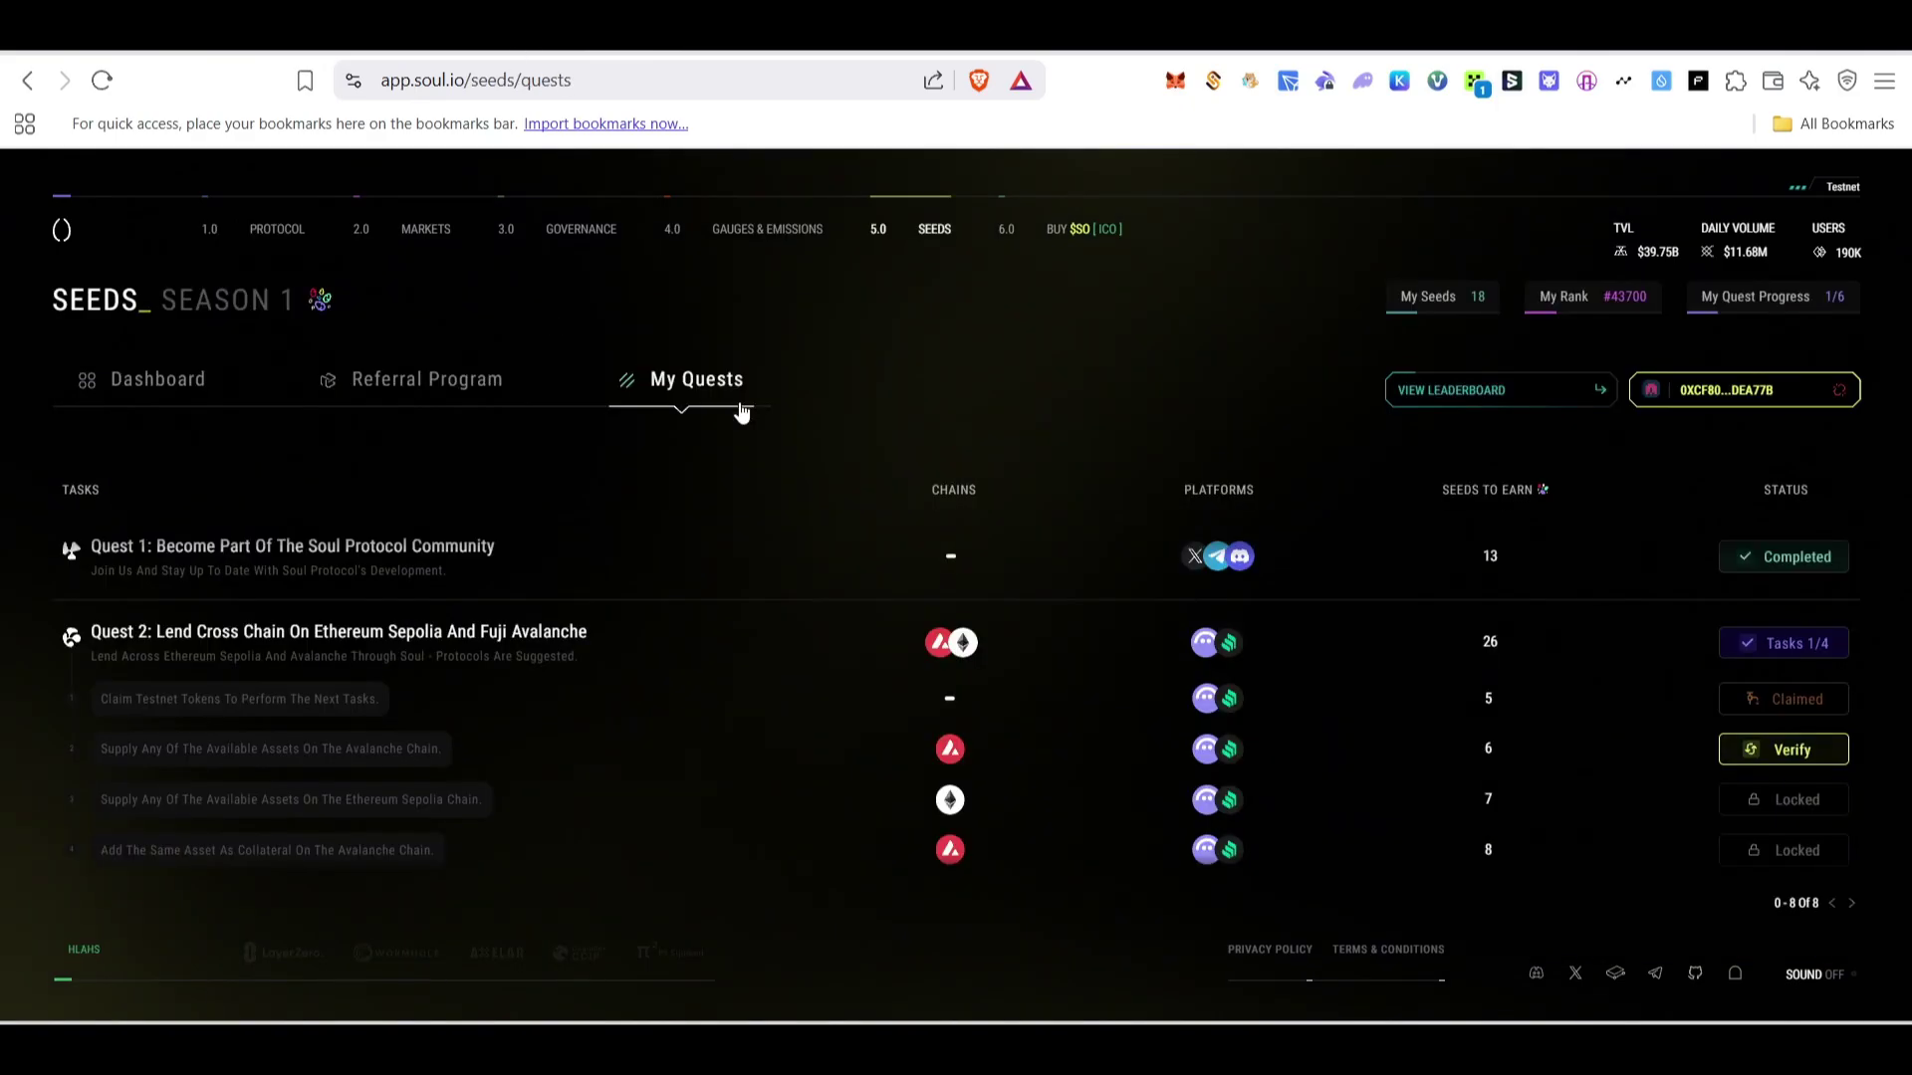
{"action": "left_click", "coordinate": [1793, 750]}
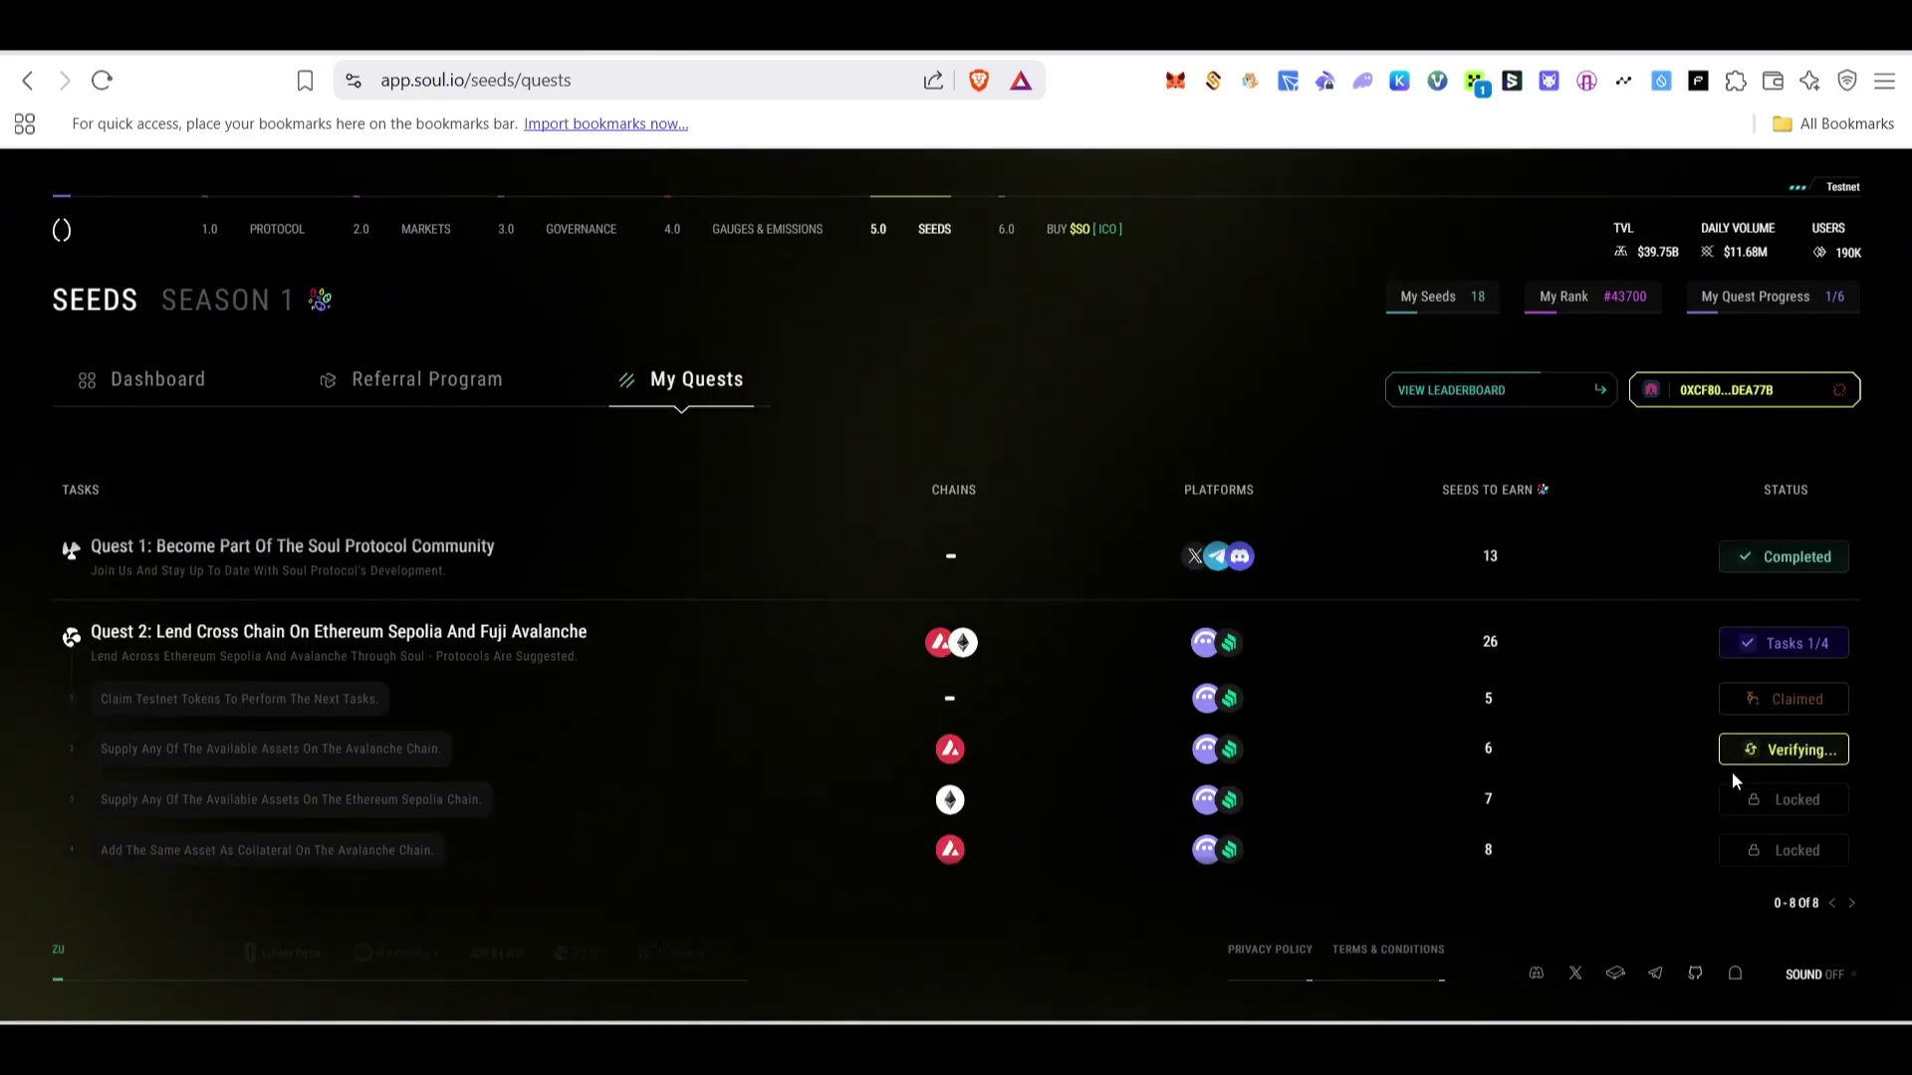
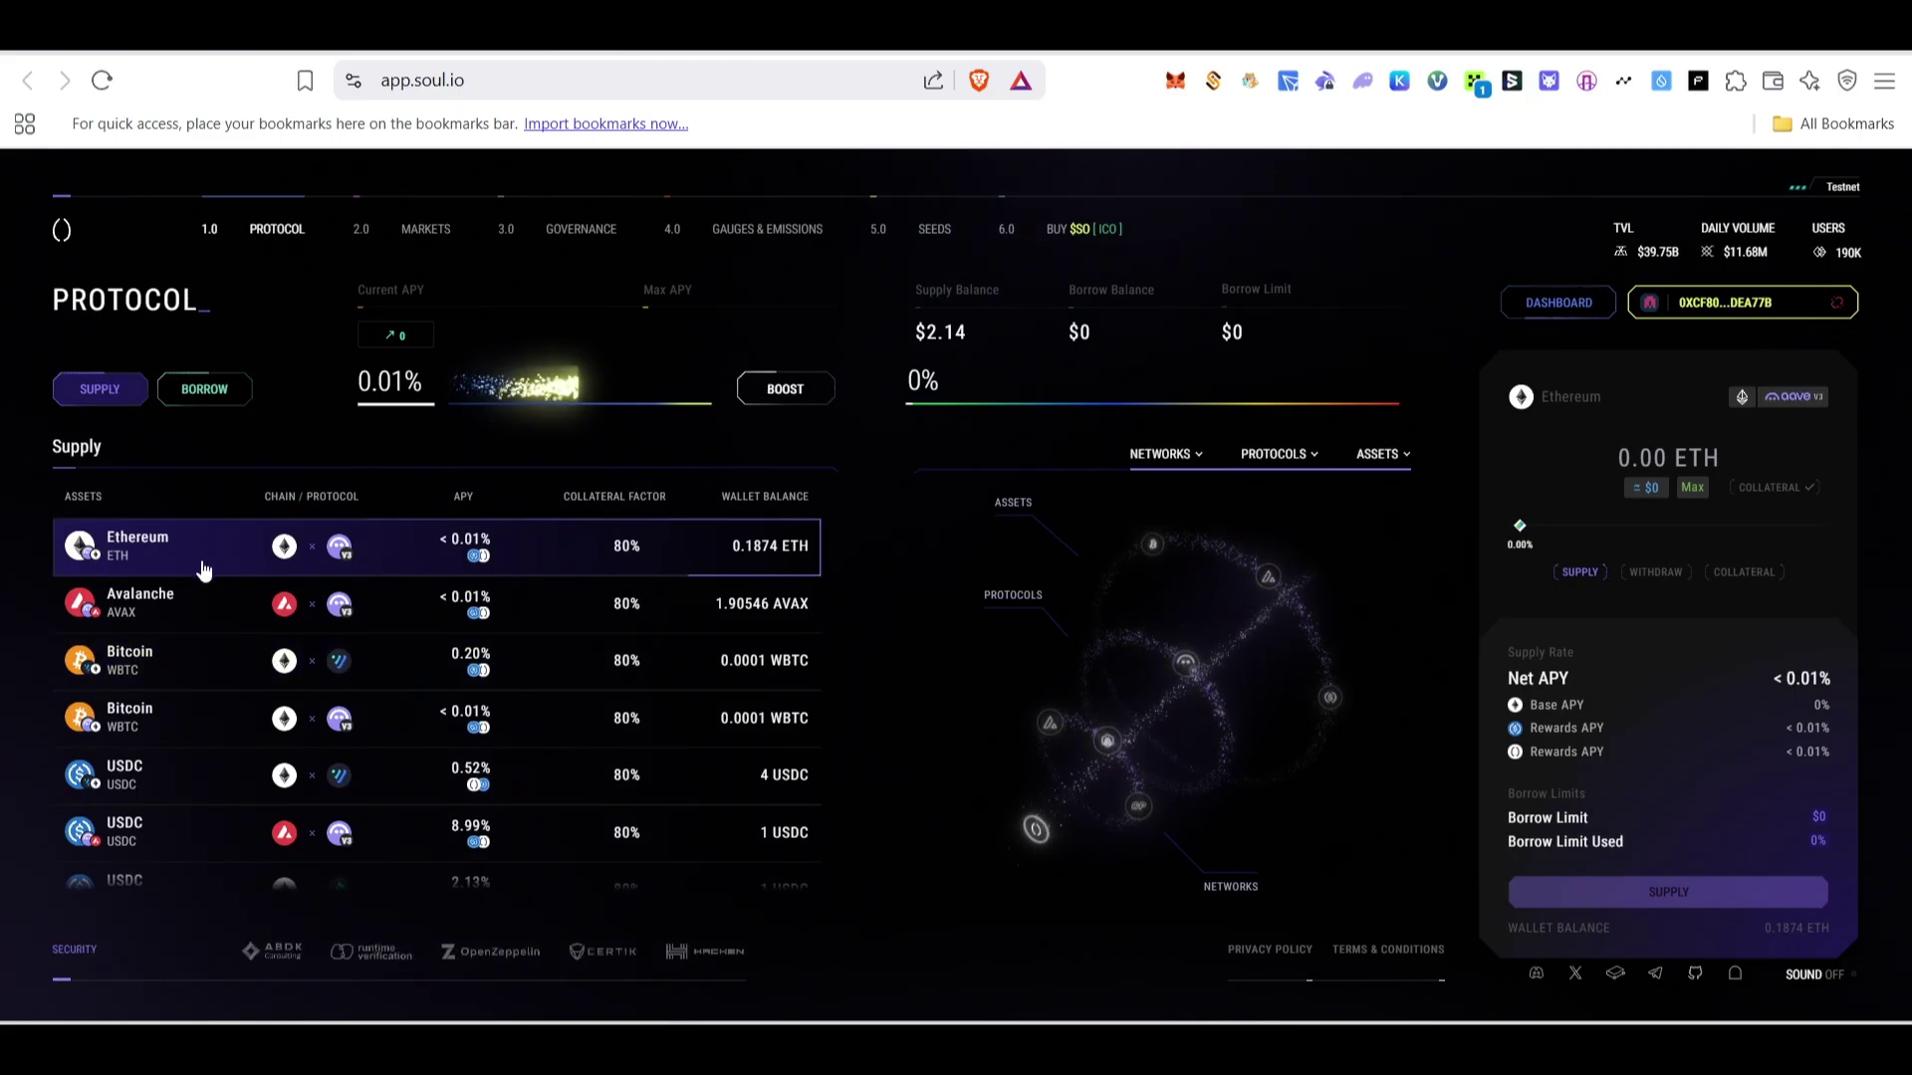
Set the Ethereum supply amount to 0.01 ETH.
{"action": "left_click", "coordinate": [1625, 461]}
{"action": "type", "text": "0"}
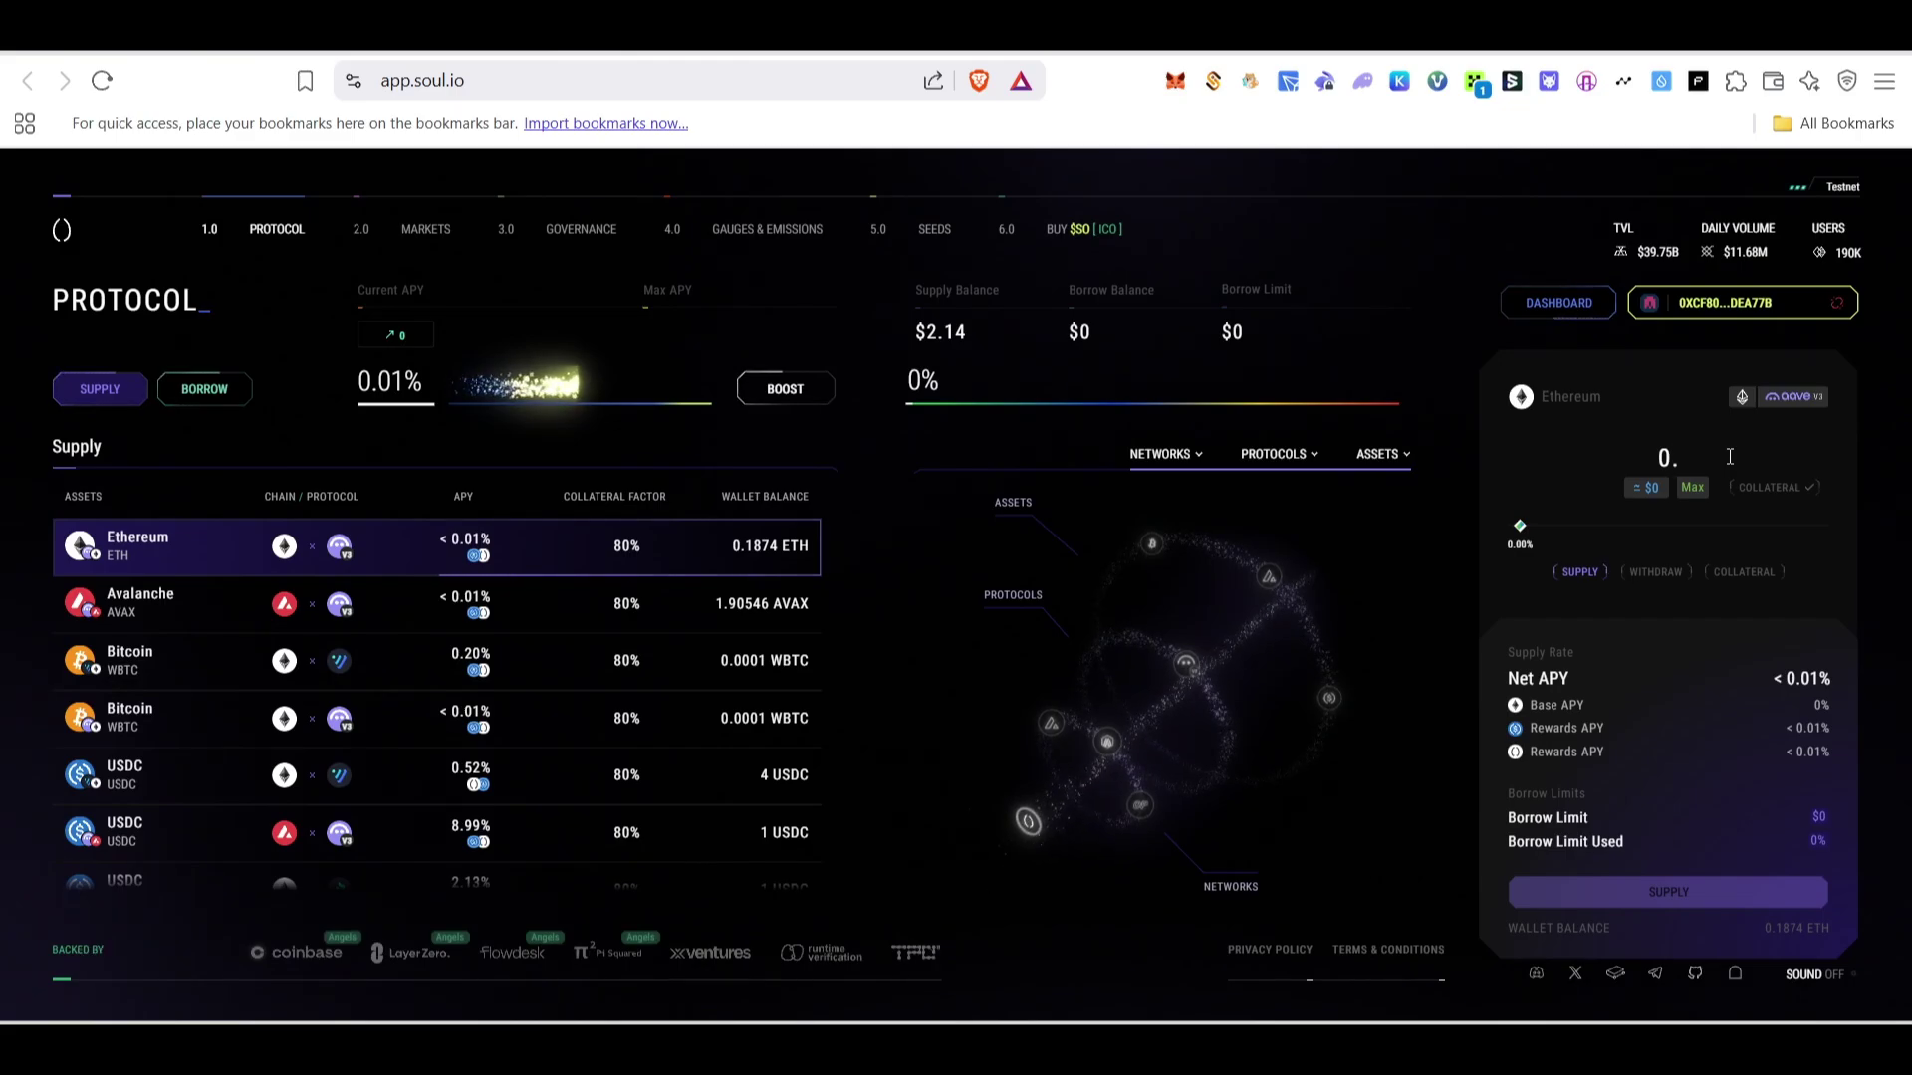
{"action": "type", "text": ".00"}
{"action": "key", "text": "BackSpace"}
{"action": "key", "text": "BackSpace"}
{"action": "key", "text": "BackSpace"}
{"action": "type", "text": ".01"}
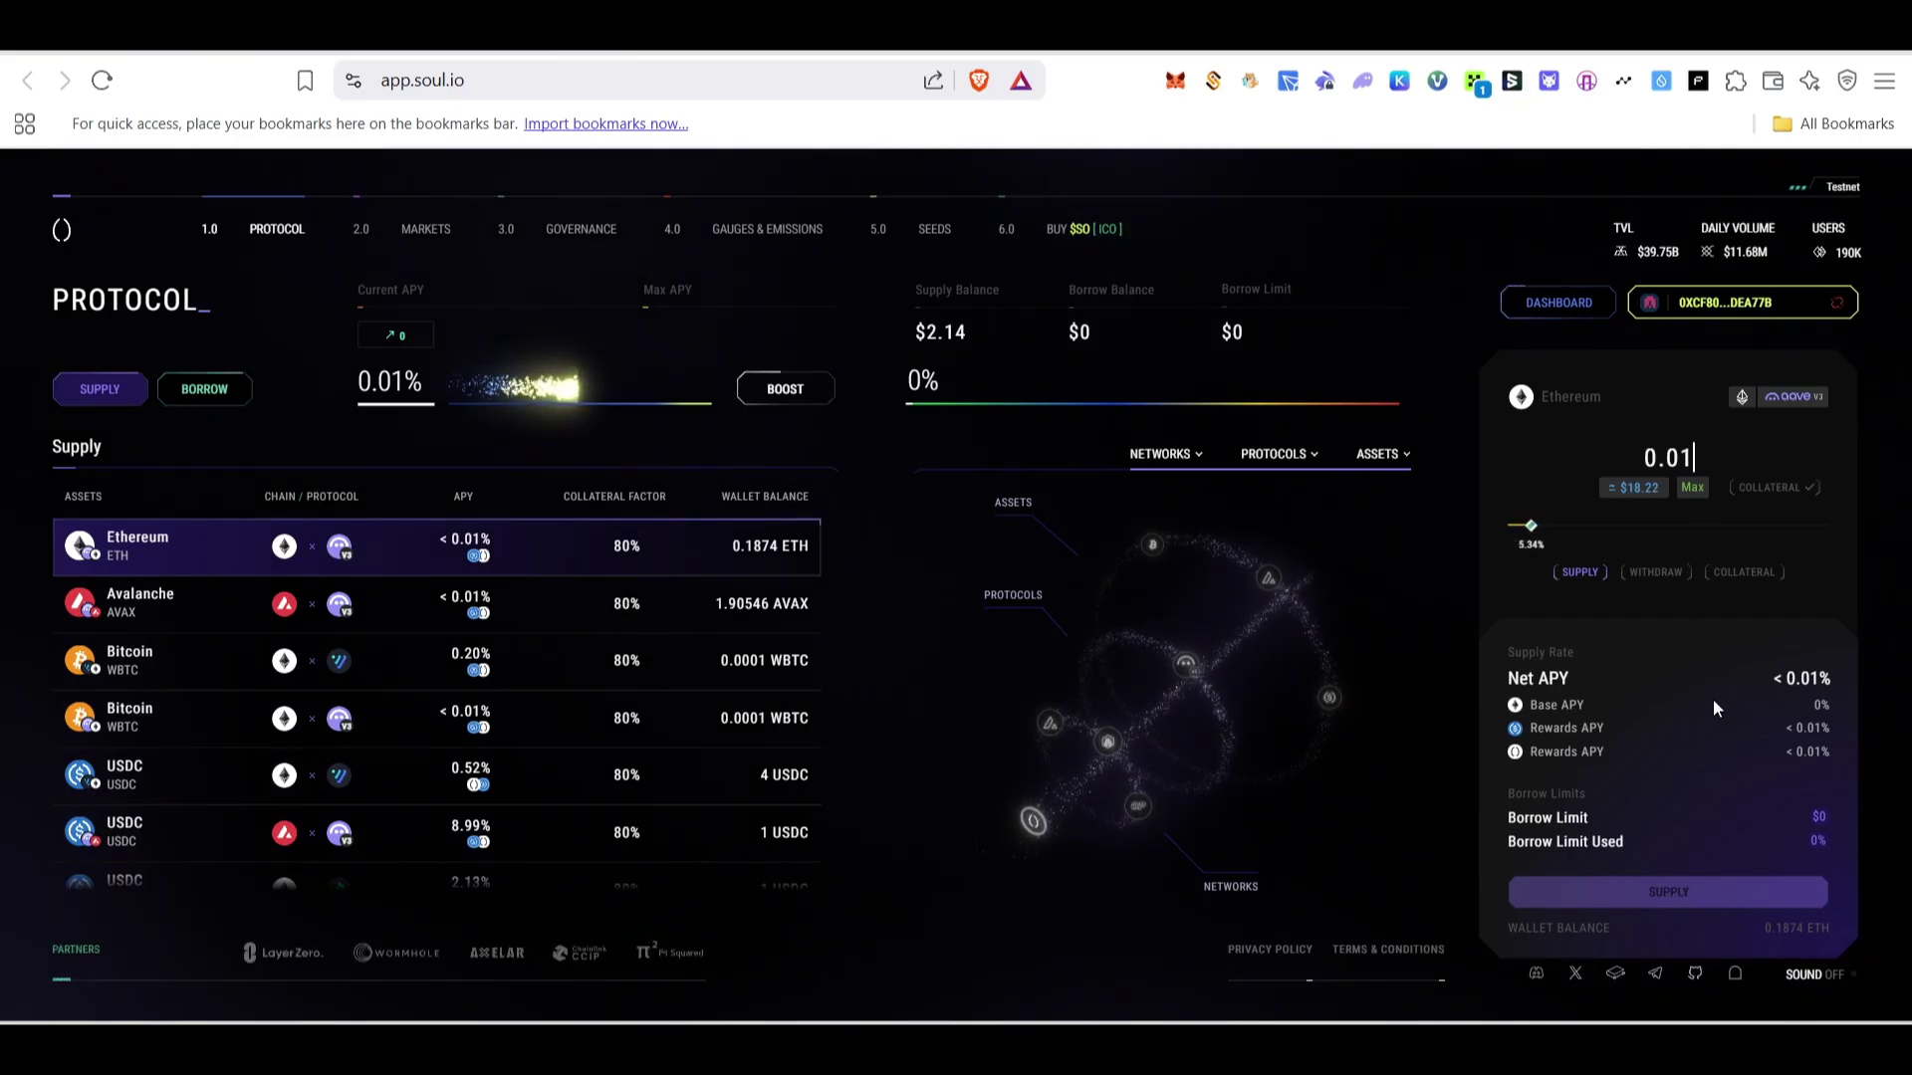
Submit the Ethereum supply, approve the requested network permissions, and confirm the Sepolia transaction in the wallet.
{"action": "left_click", "coordinate": [1693, 896]}
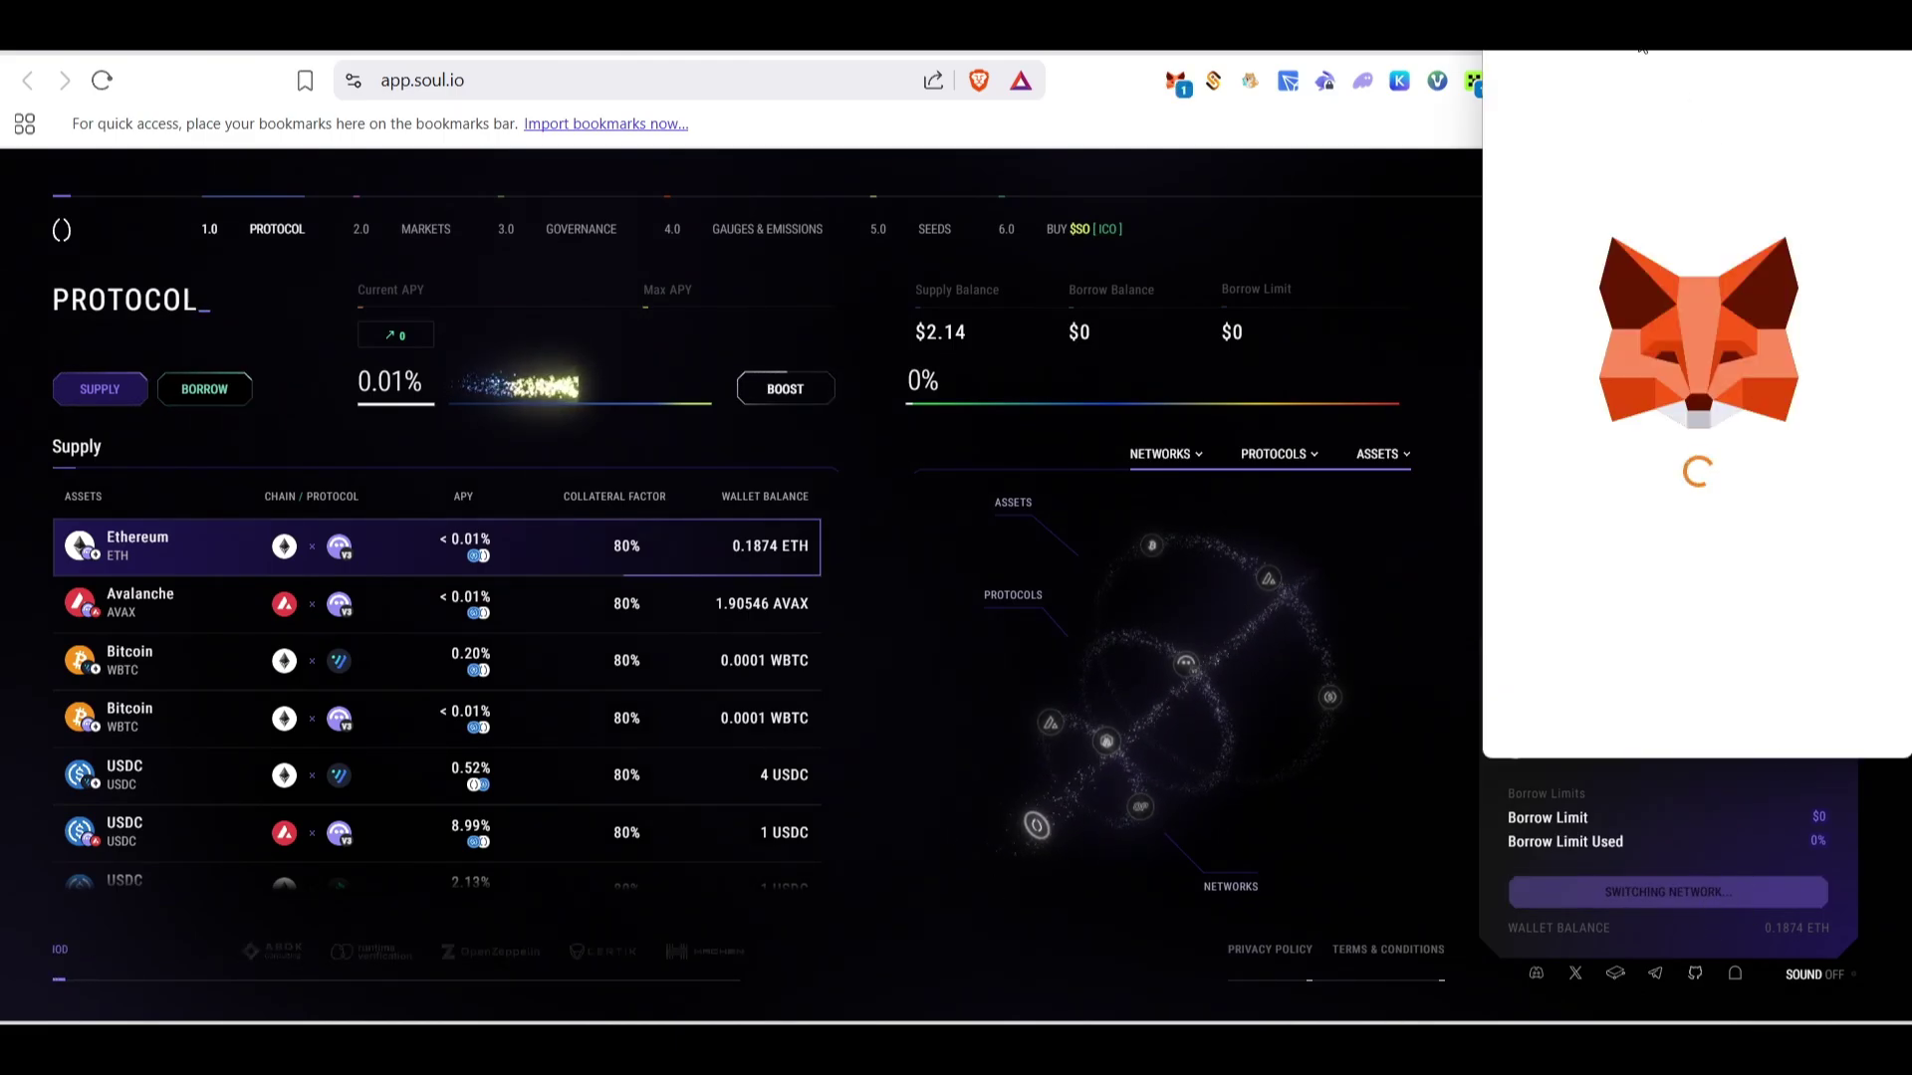
{"action": "left_click_drag", "start_coordinate": [1622, 90], "coordinate": [1340, 231]}
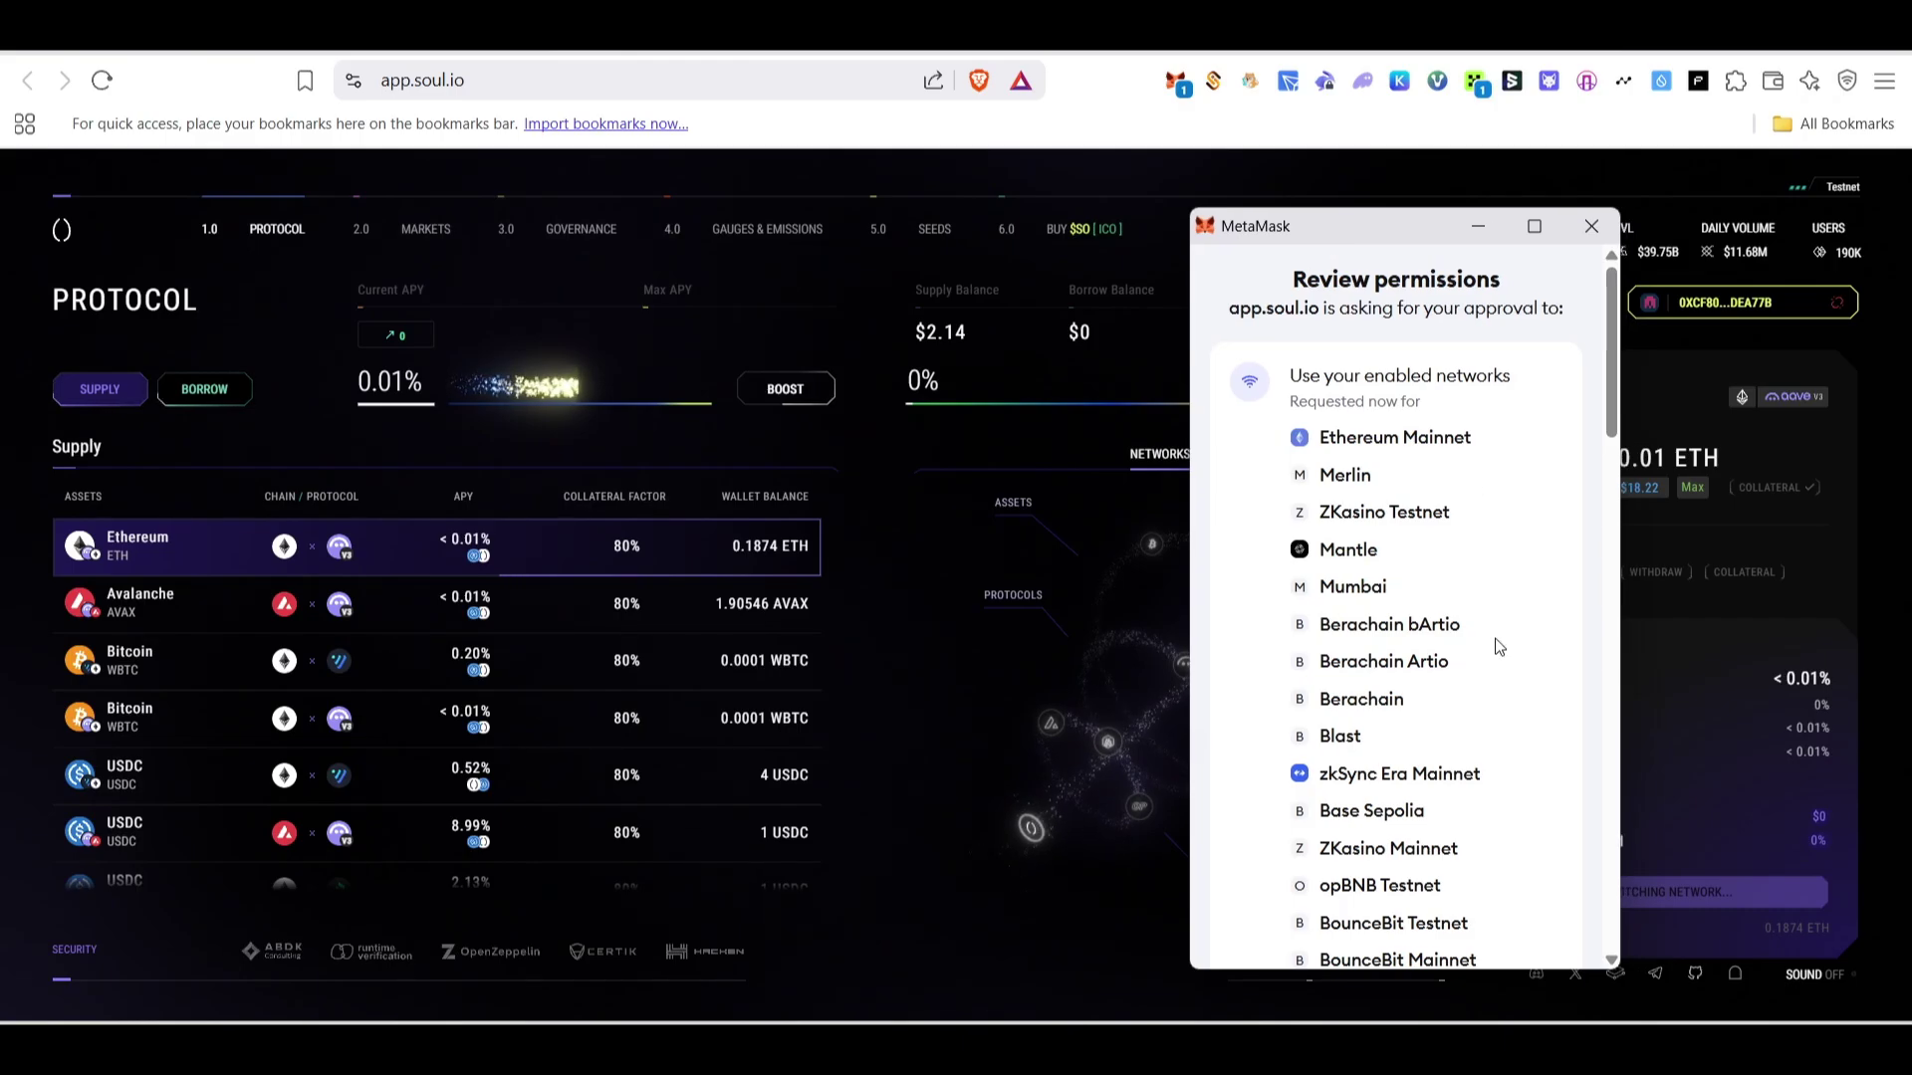
{"action": "scroll", "coordinate": [1568, 290], "scroll_direction": "down", "scroll_amount": 5}
{"action": "left_click", "coordinate": [1496, 422]}
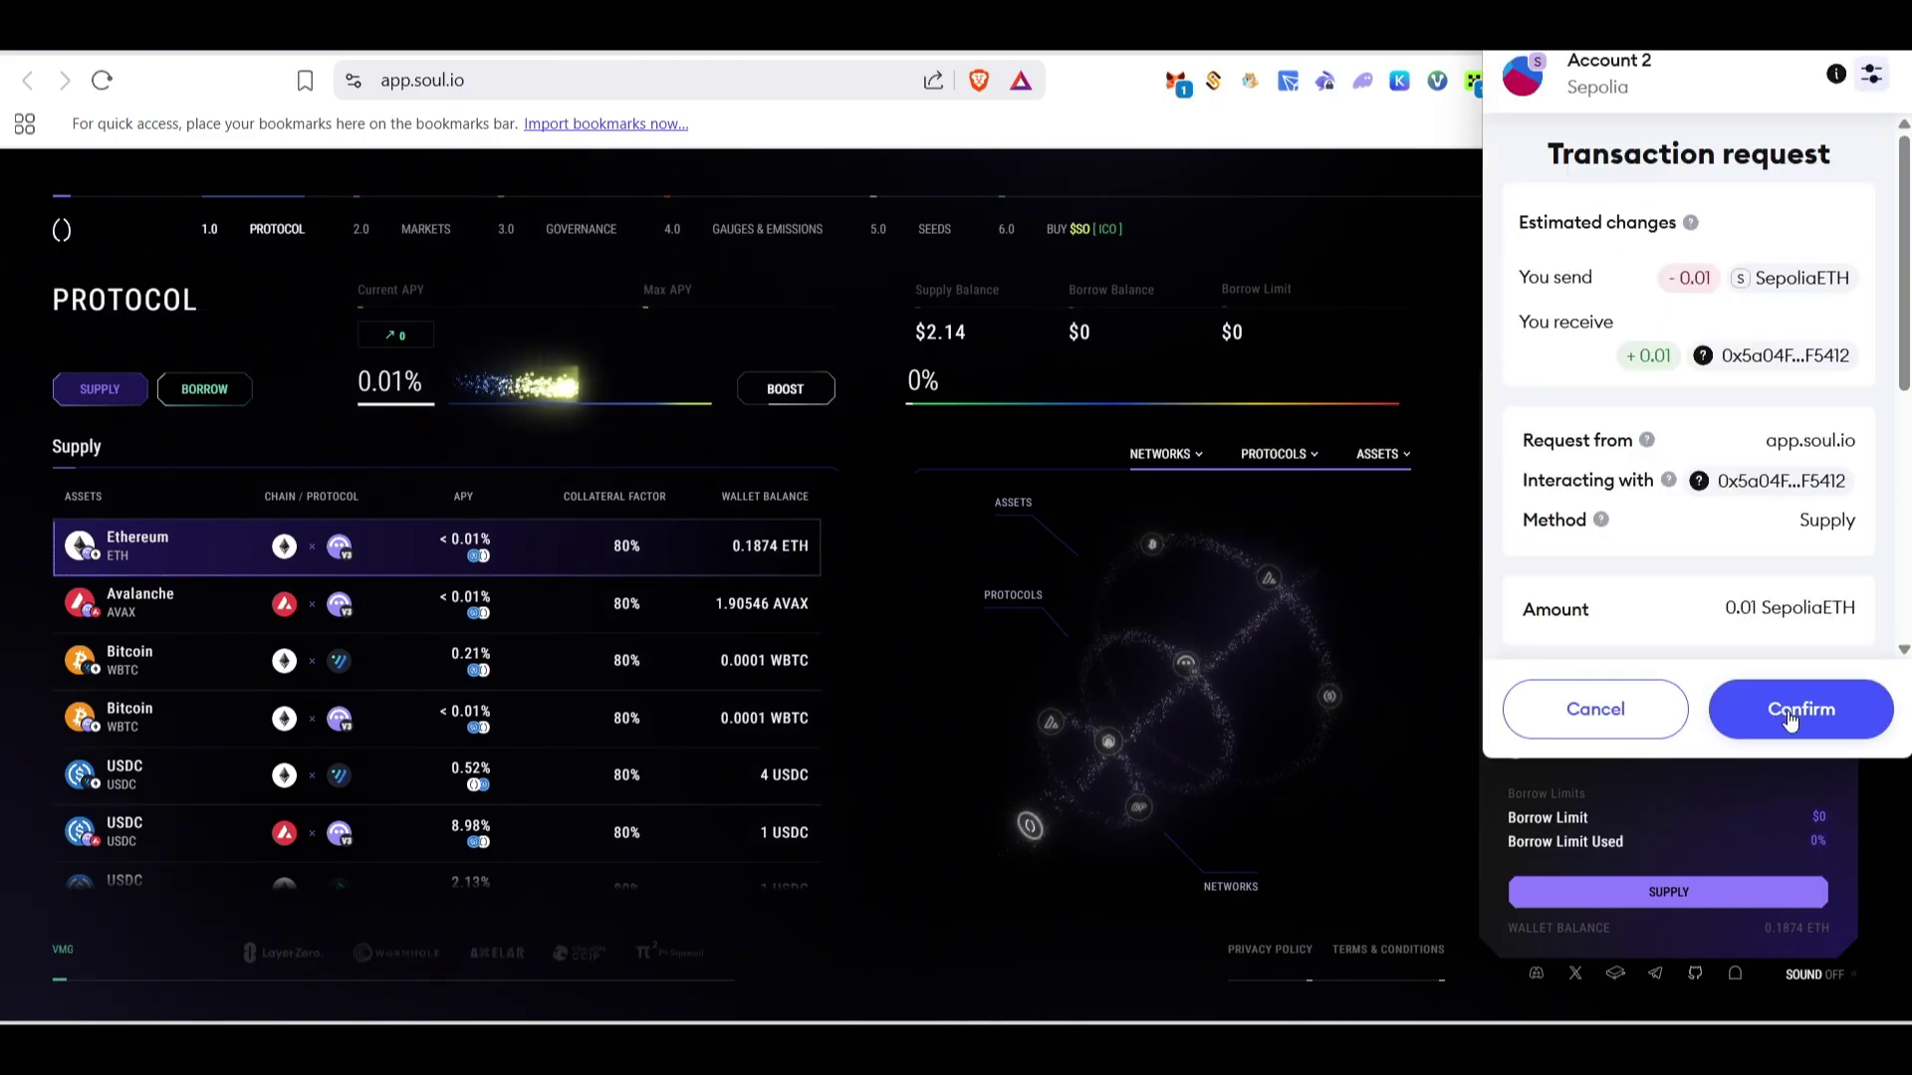
{"action": "left_click", "coordinate": [1789, 717]}
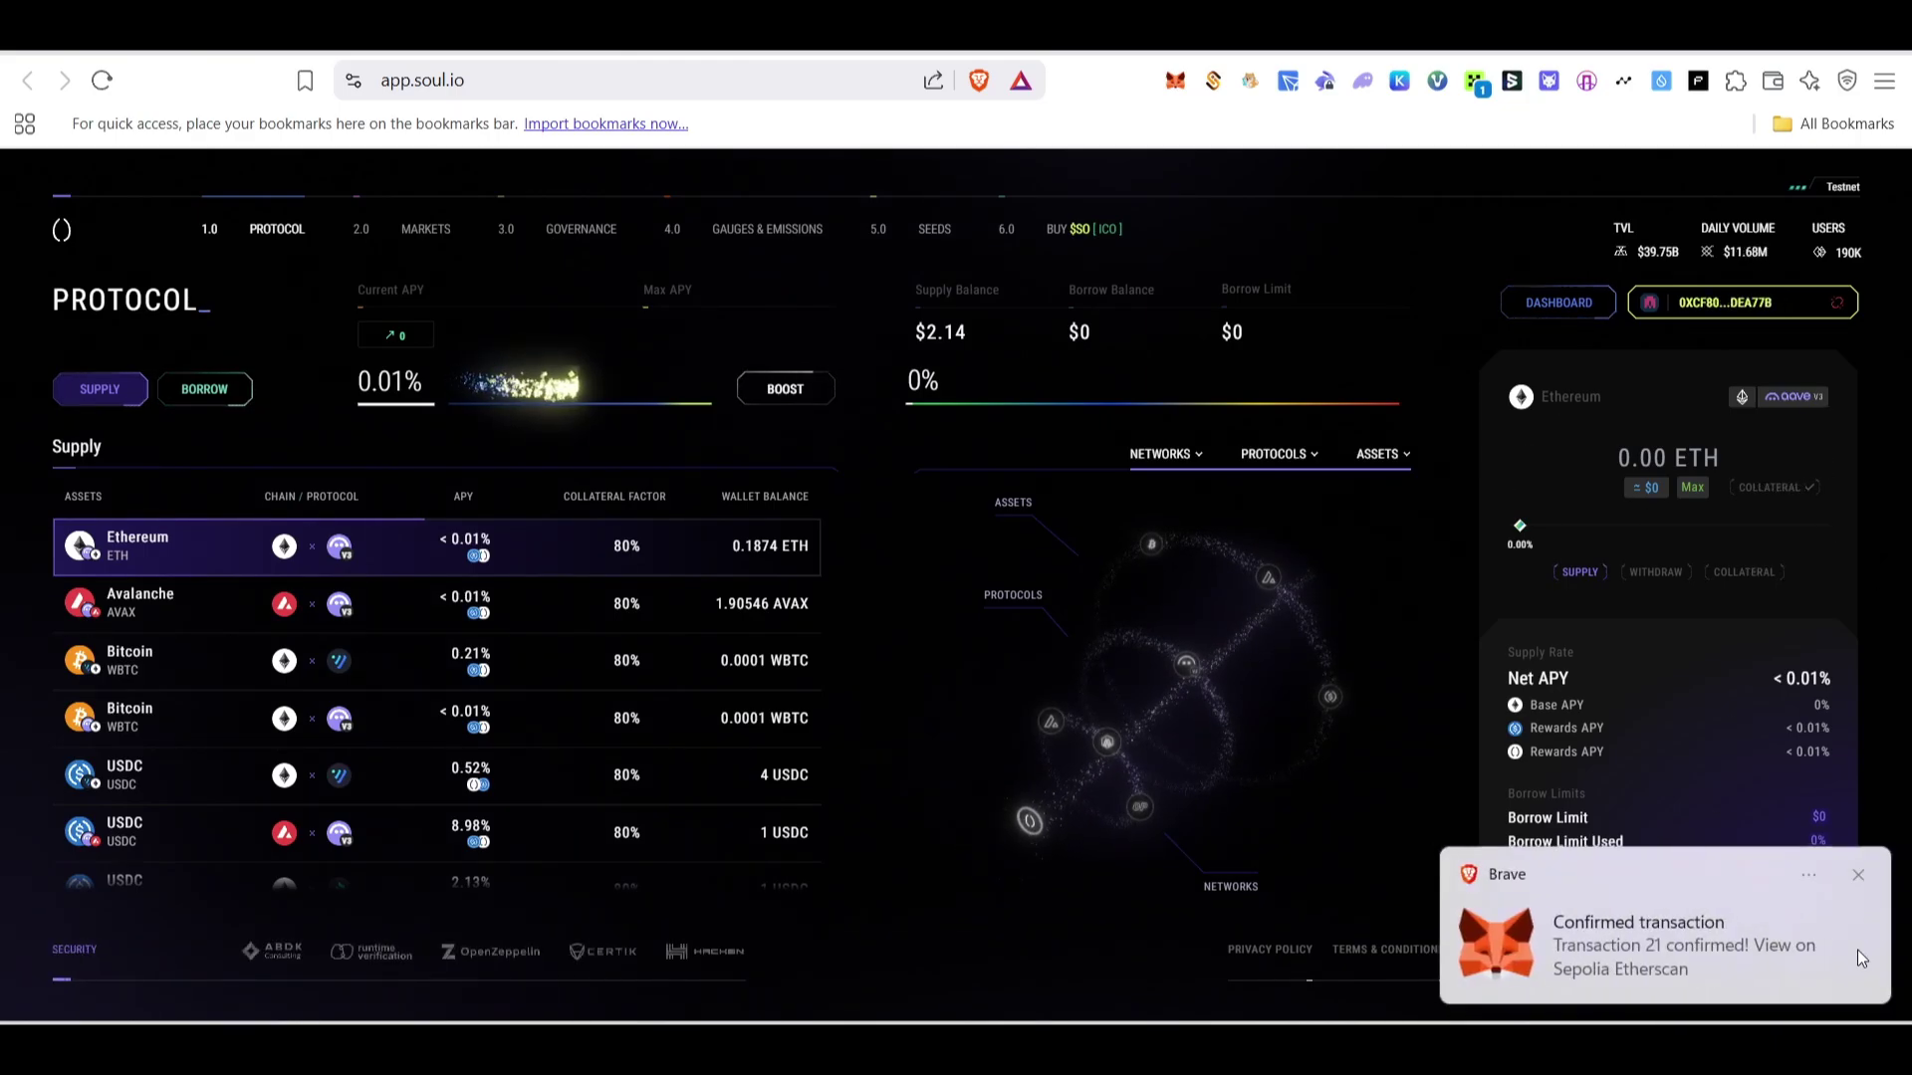
{"action": "left_click", "coordinate": [1857, 878]}
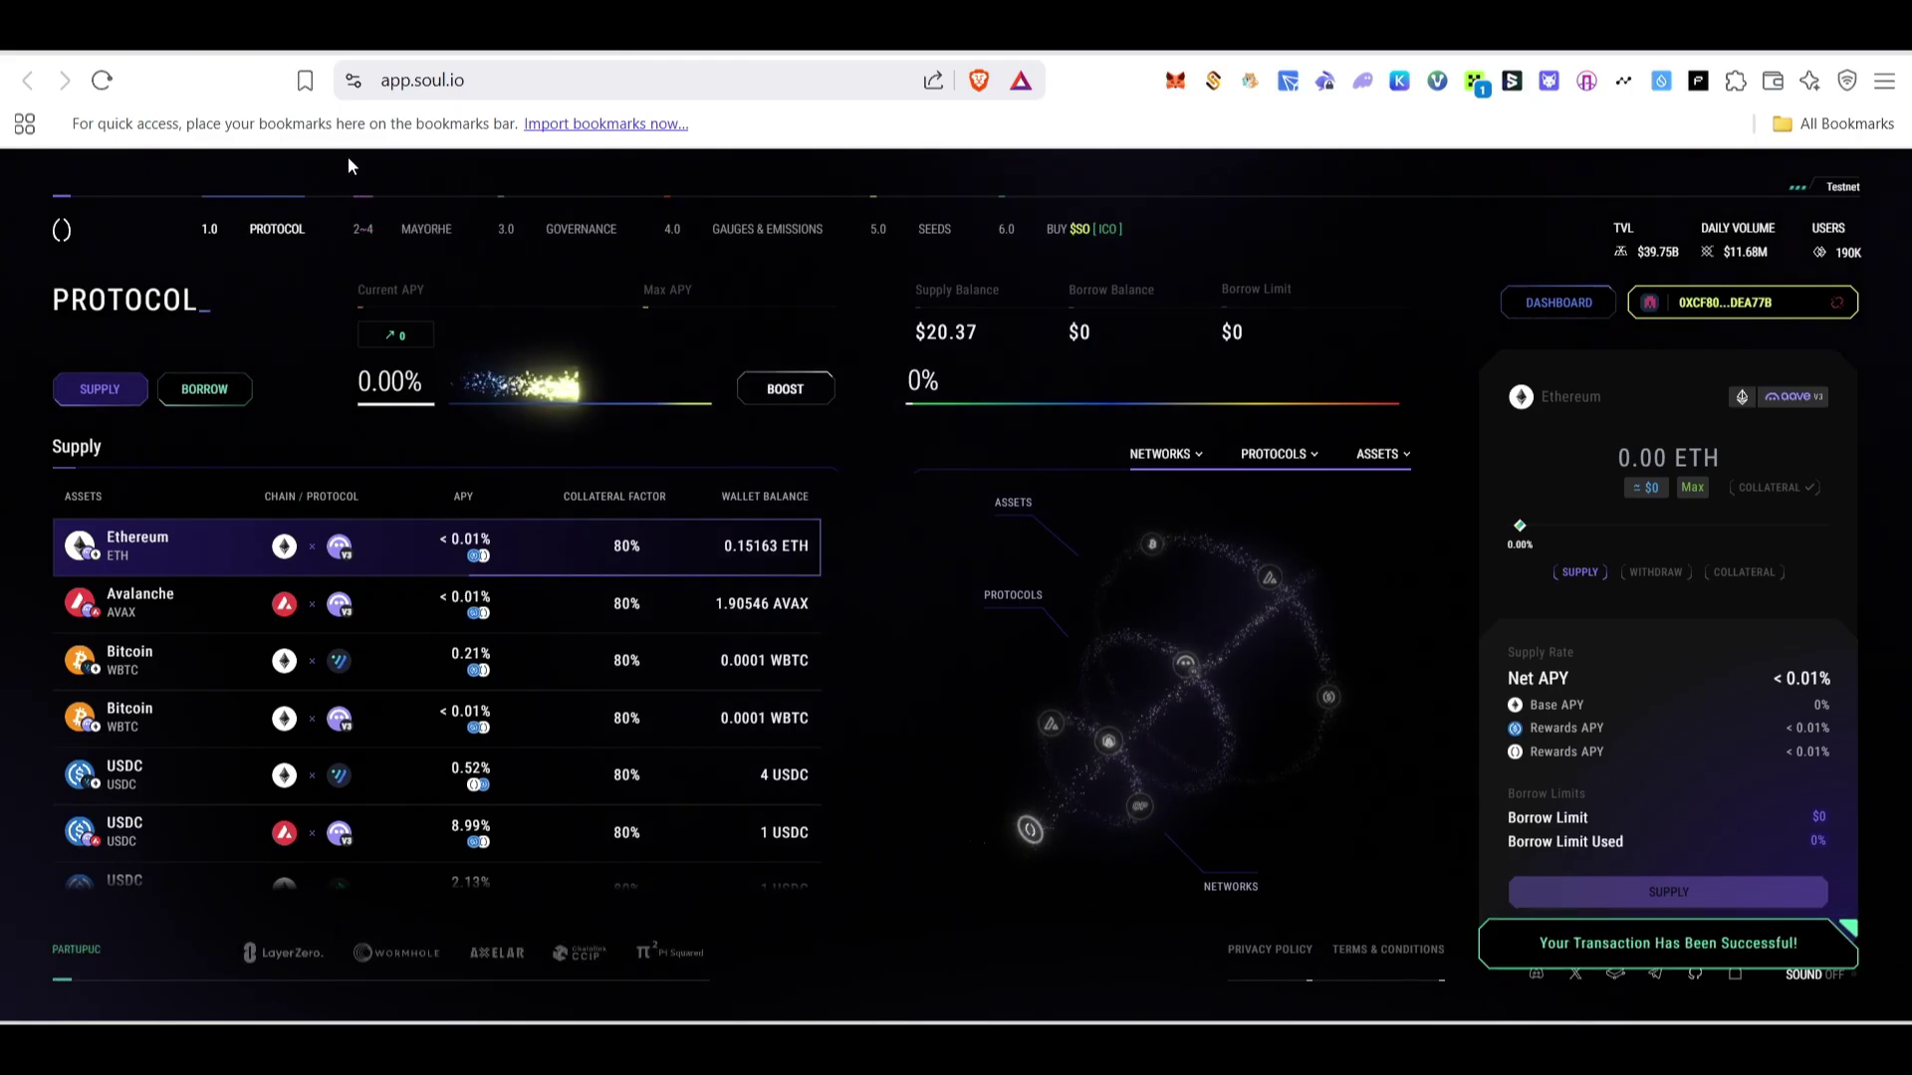
Return to the quests and verify the task for supplying an asset on the Ethereum Sepolia chain.
{"action": "left_click", "coordinate": [934, 229]}
{"action": "left_click", "coordinate": [1786, 803]}
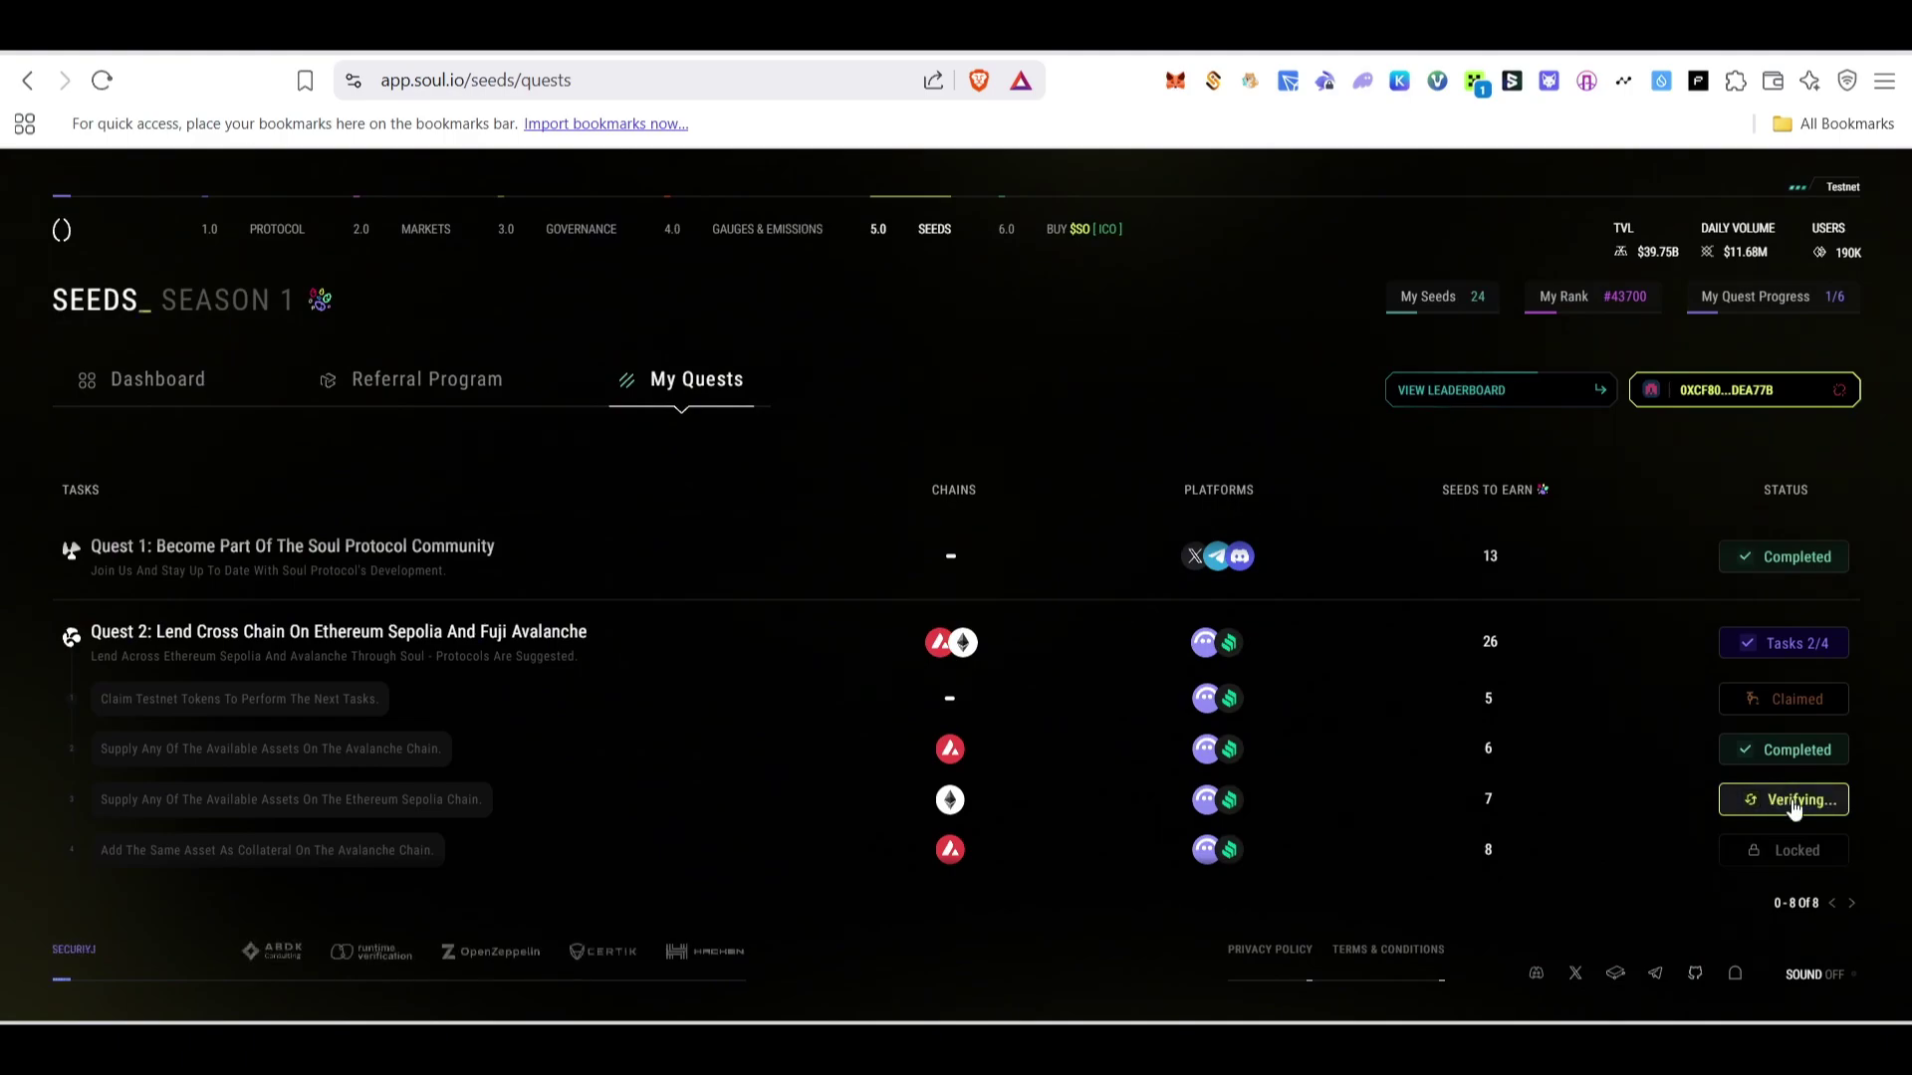
{"action": "scroll", "coordinate": [1789, 777], "scroll_direction": "down", "scroll_amount": 3}
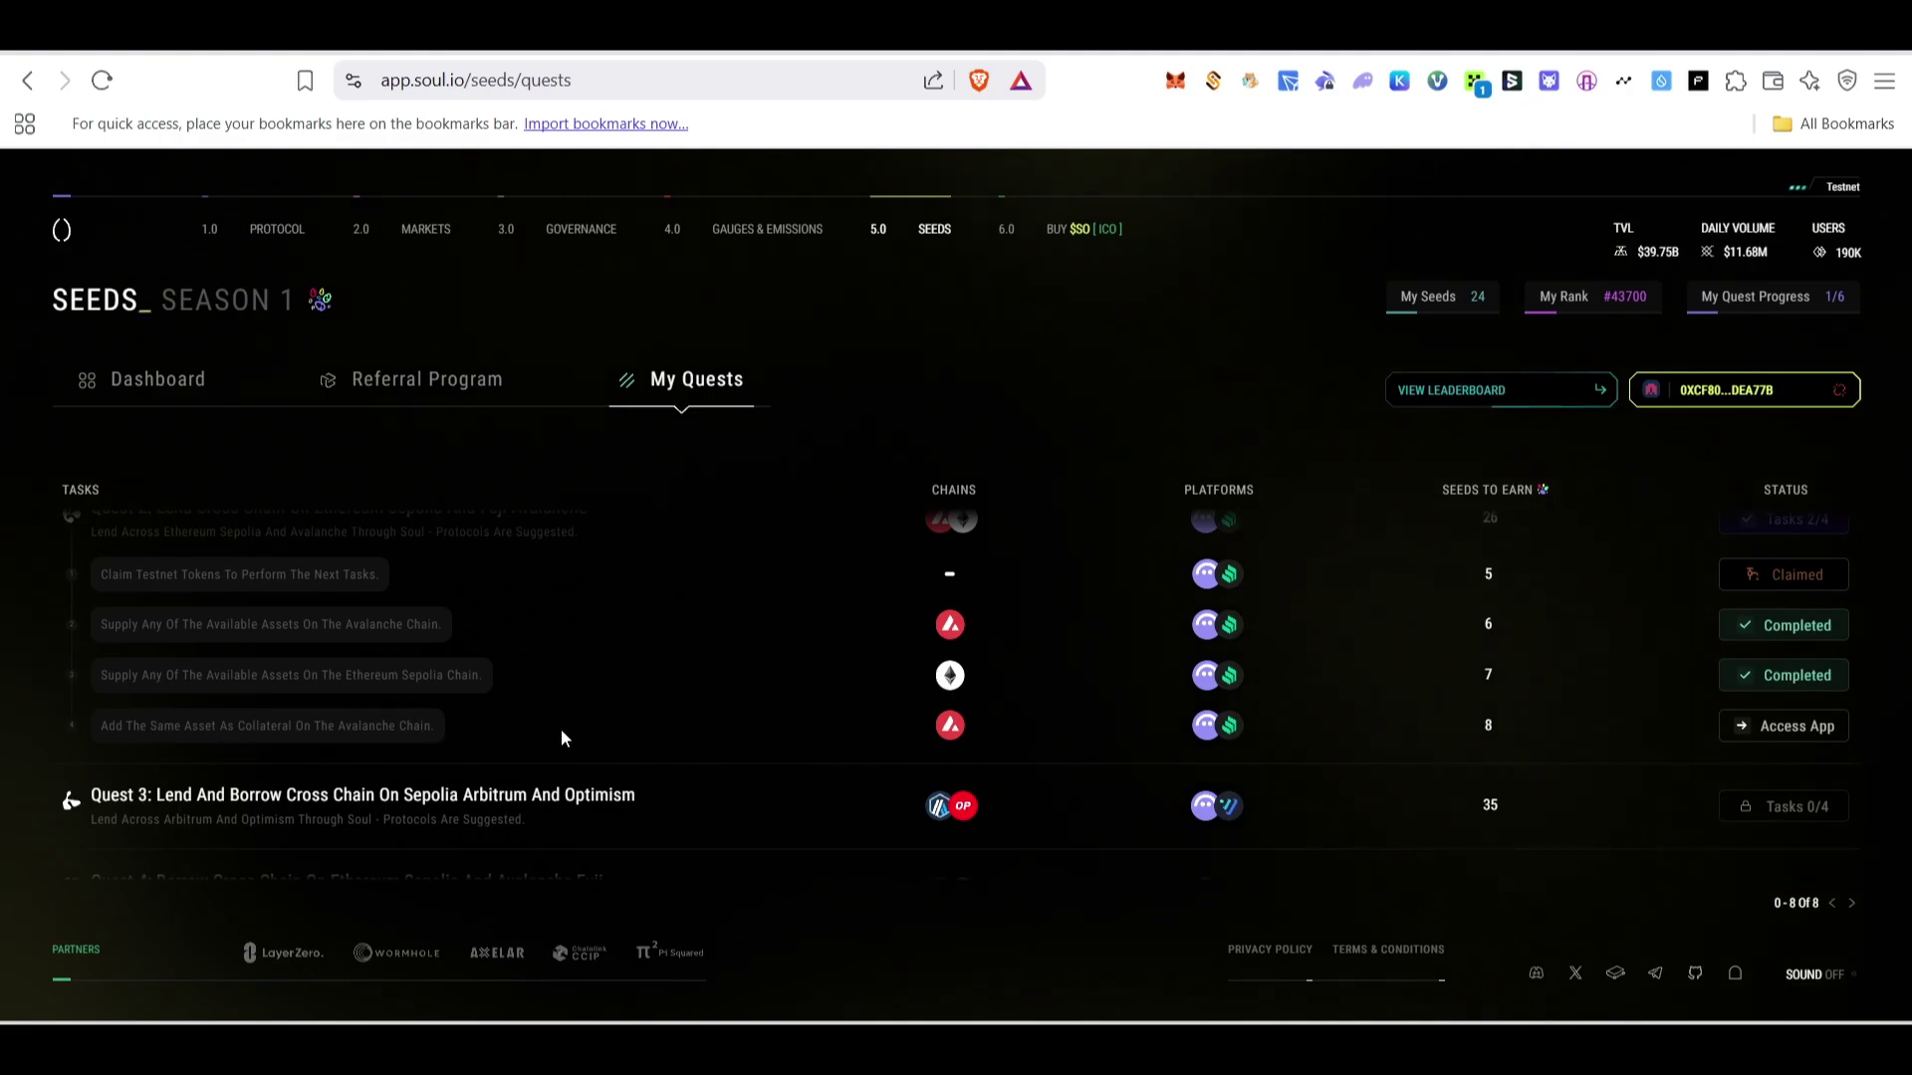
Open the Avalanche collateral task and prepare a supply of 0.1 AVAX with the collateral option enabled.
{"action": "left_click", "coordinate": [1811, 732]}
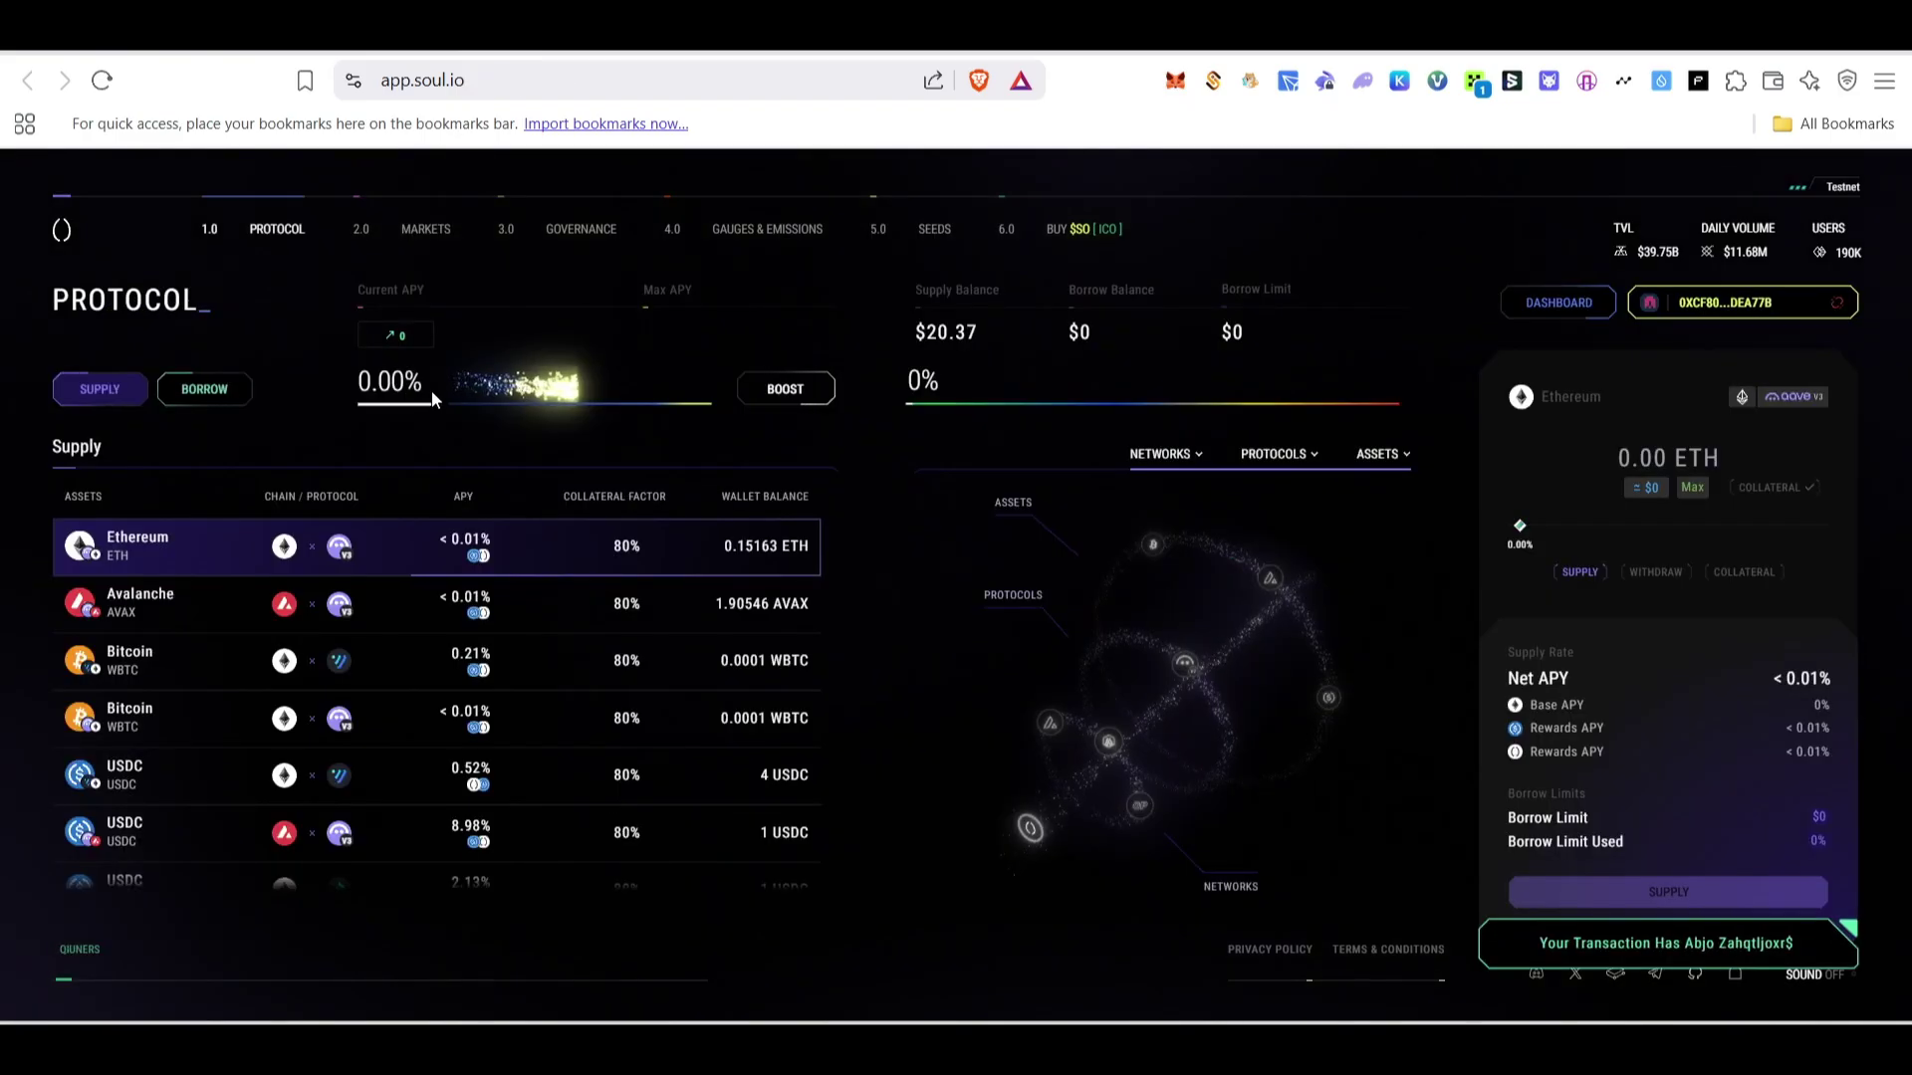
{"action": "left_click", "coordinate": [223, 606]}
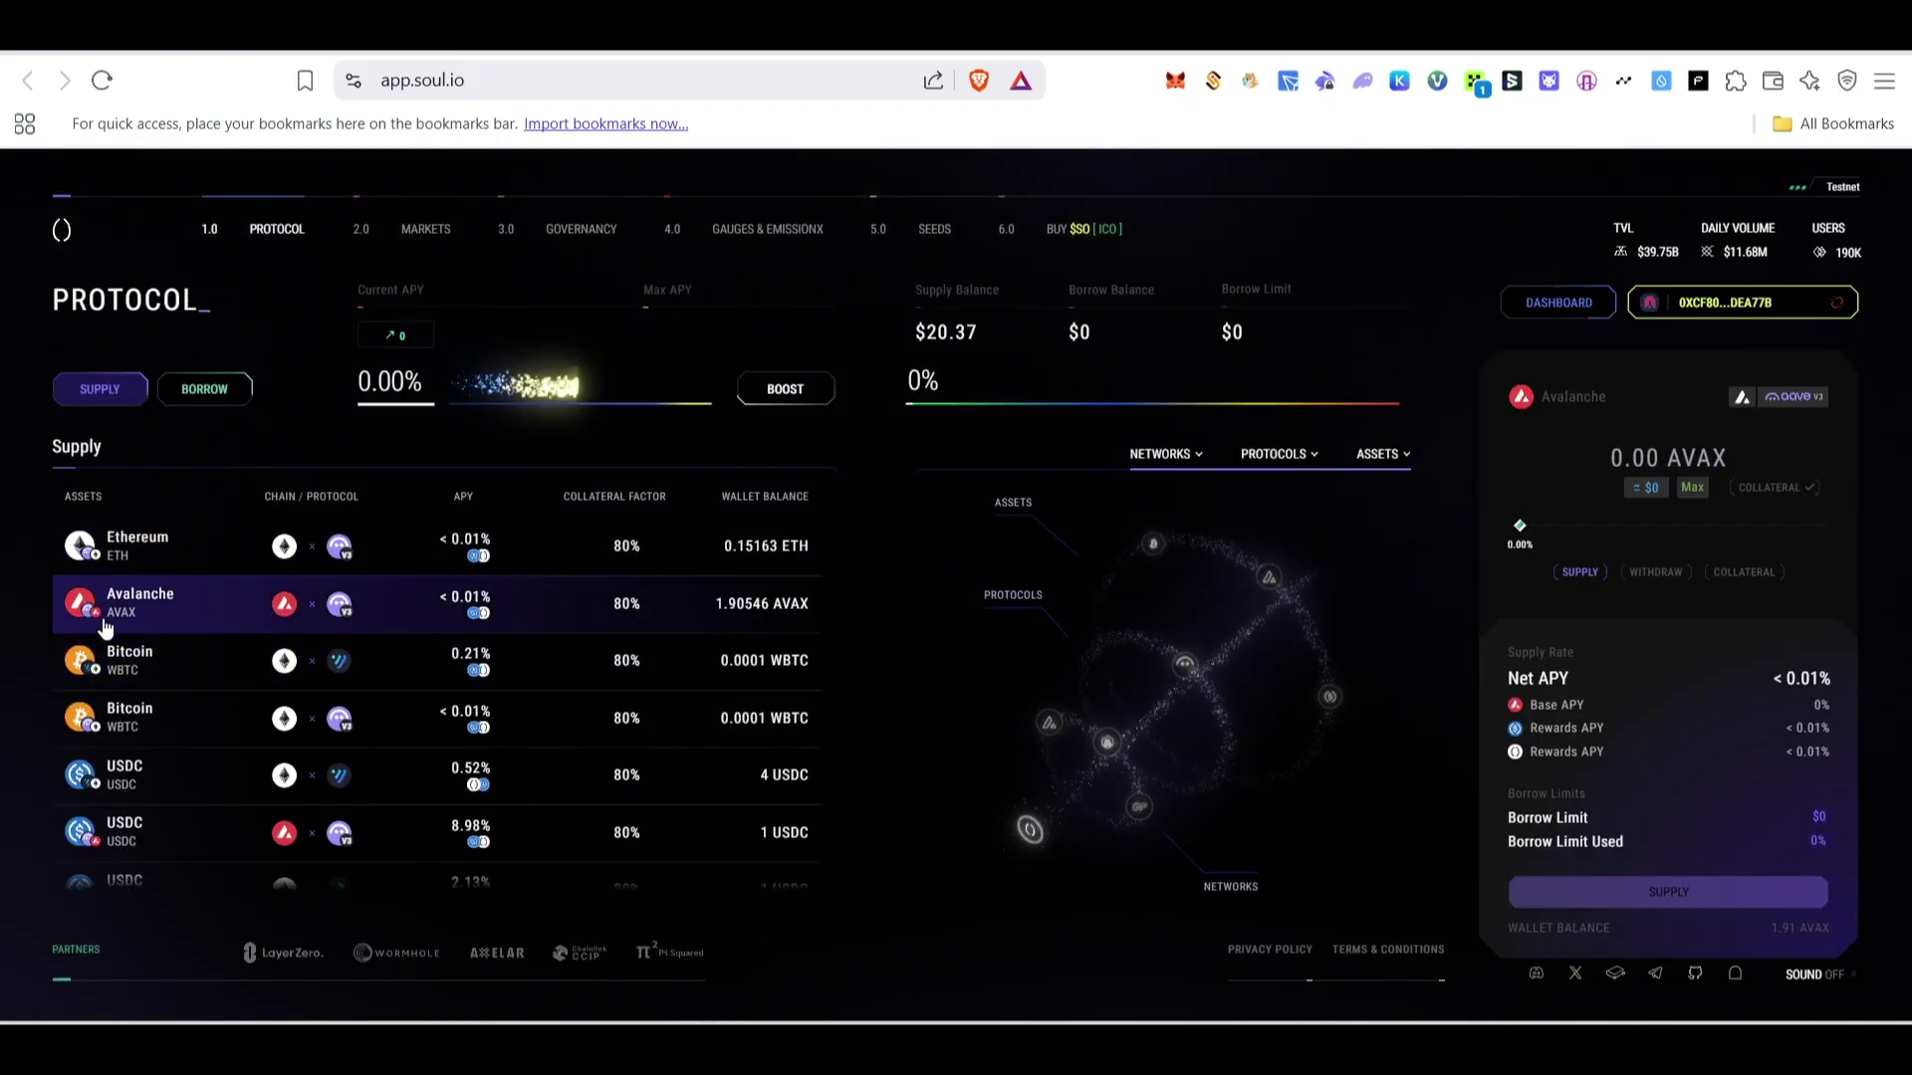
{"action": "left_click", "coordinate": [1705, 457]}
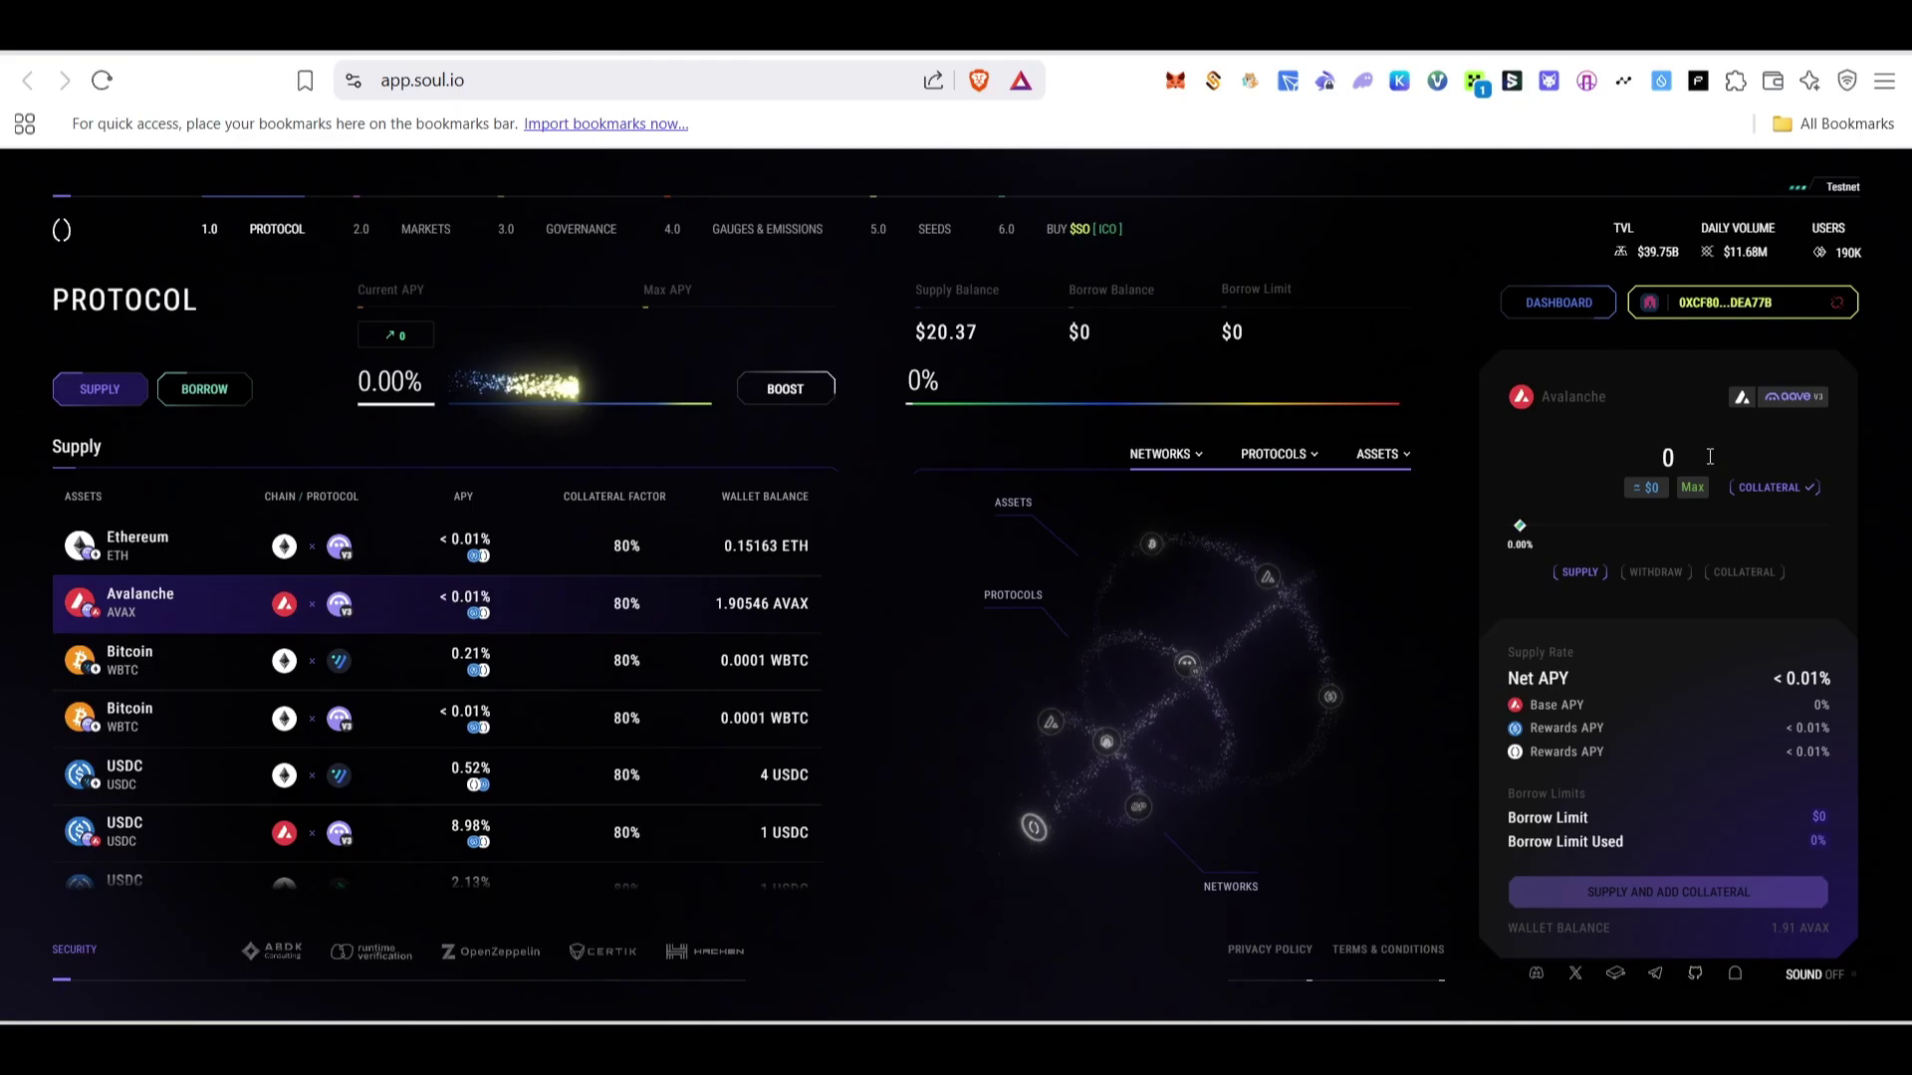
{"action": "type", "text": "."}
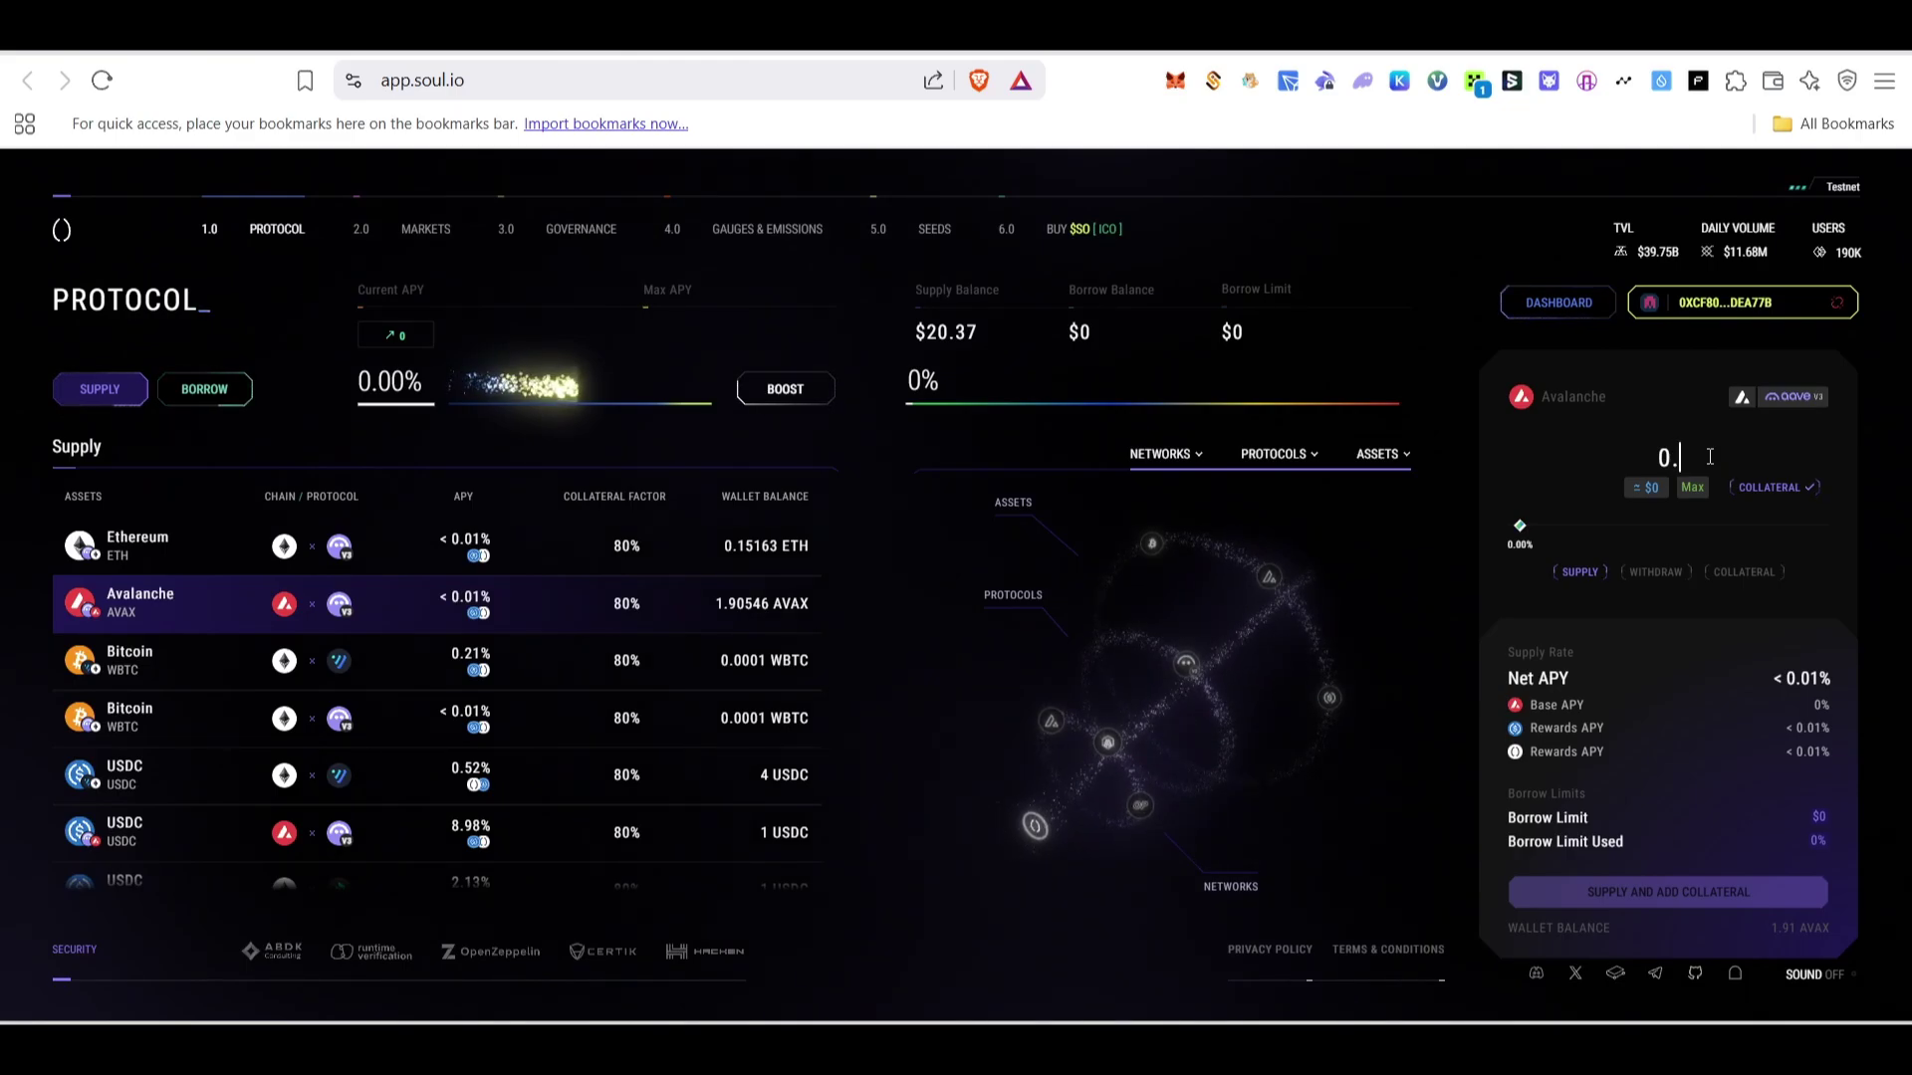
{"action": "type", "text": "1"}
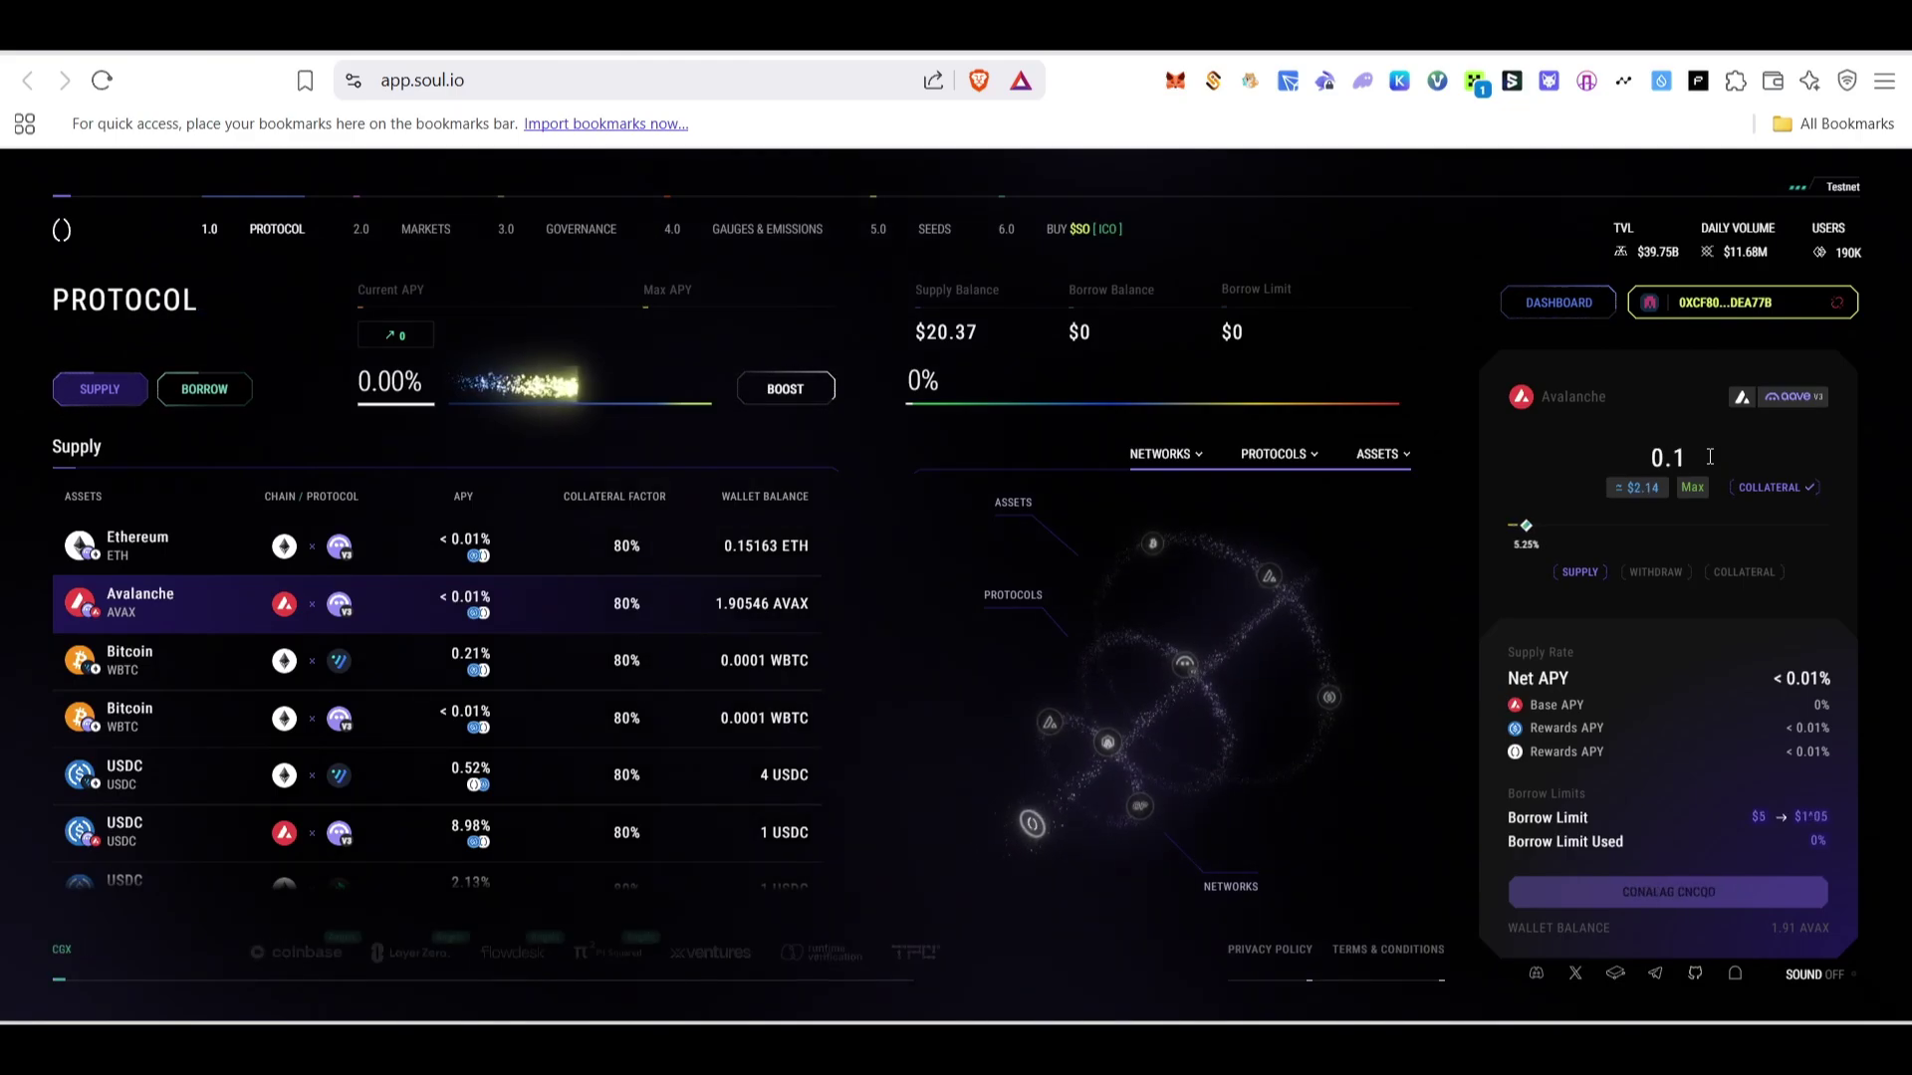
{"action": "left_click", "coordinate": [1823, 502]}
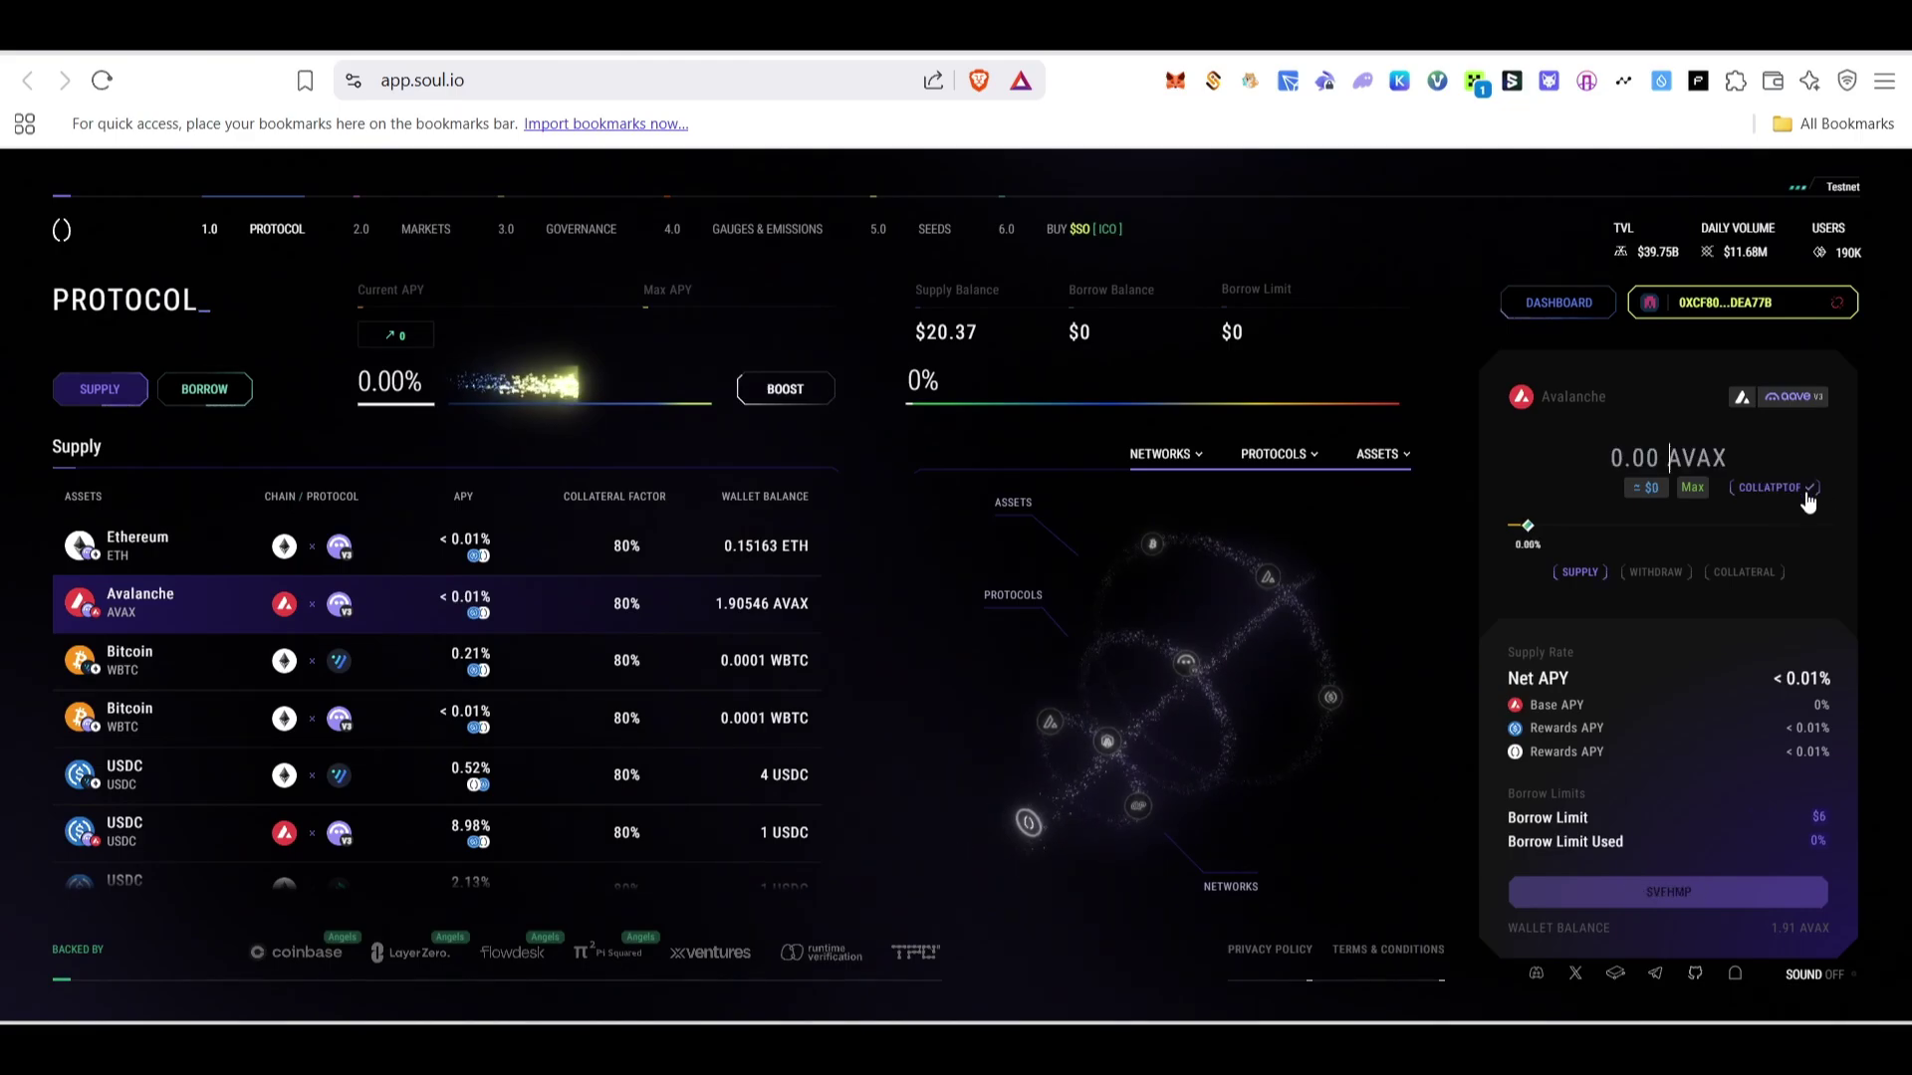
{"action": "left_click", "coordinate": [1793, 492]}
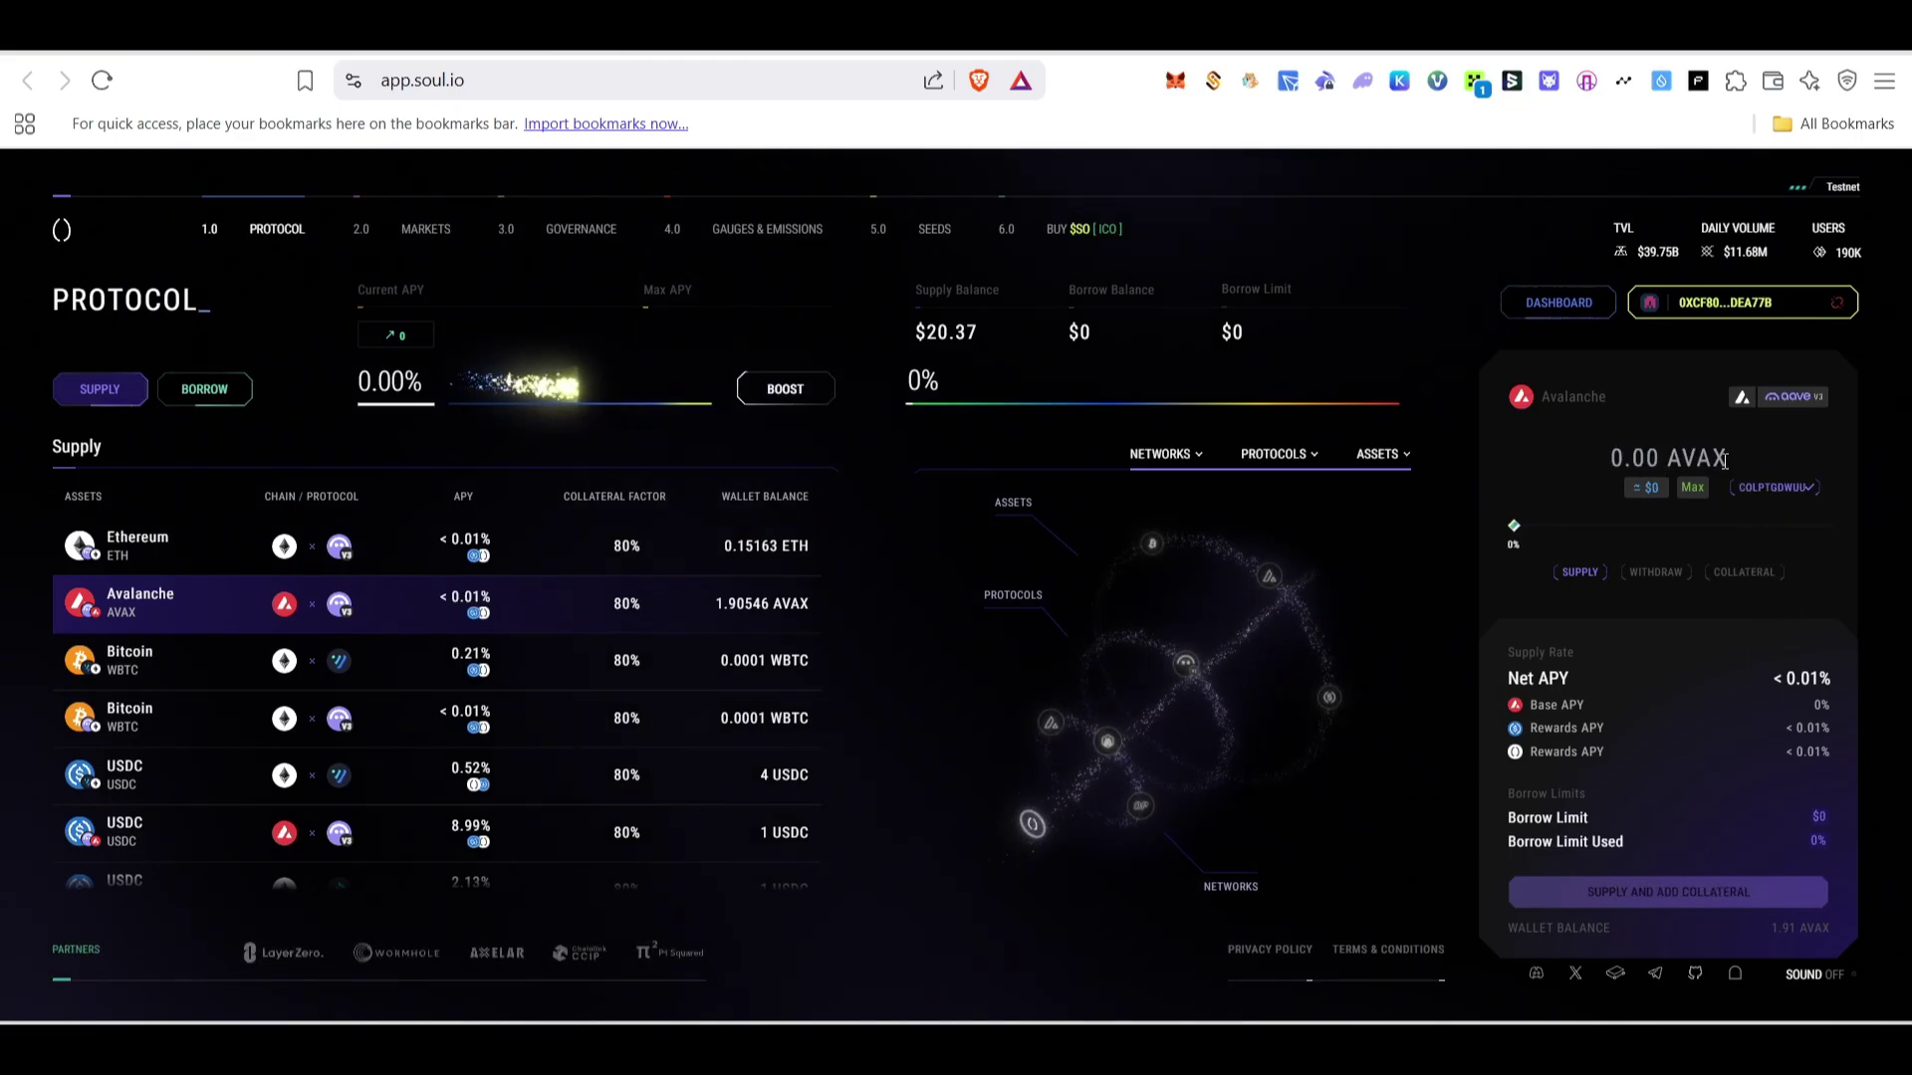
{"action": "type", "text": "0.0"}
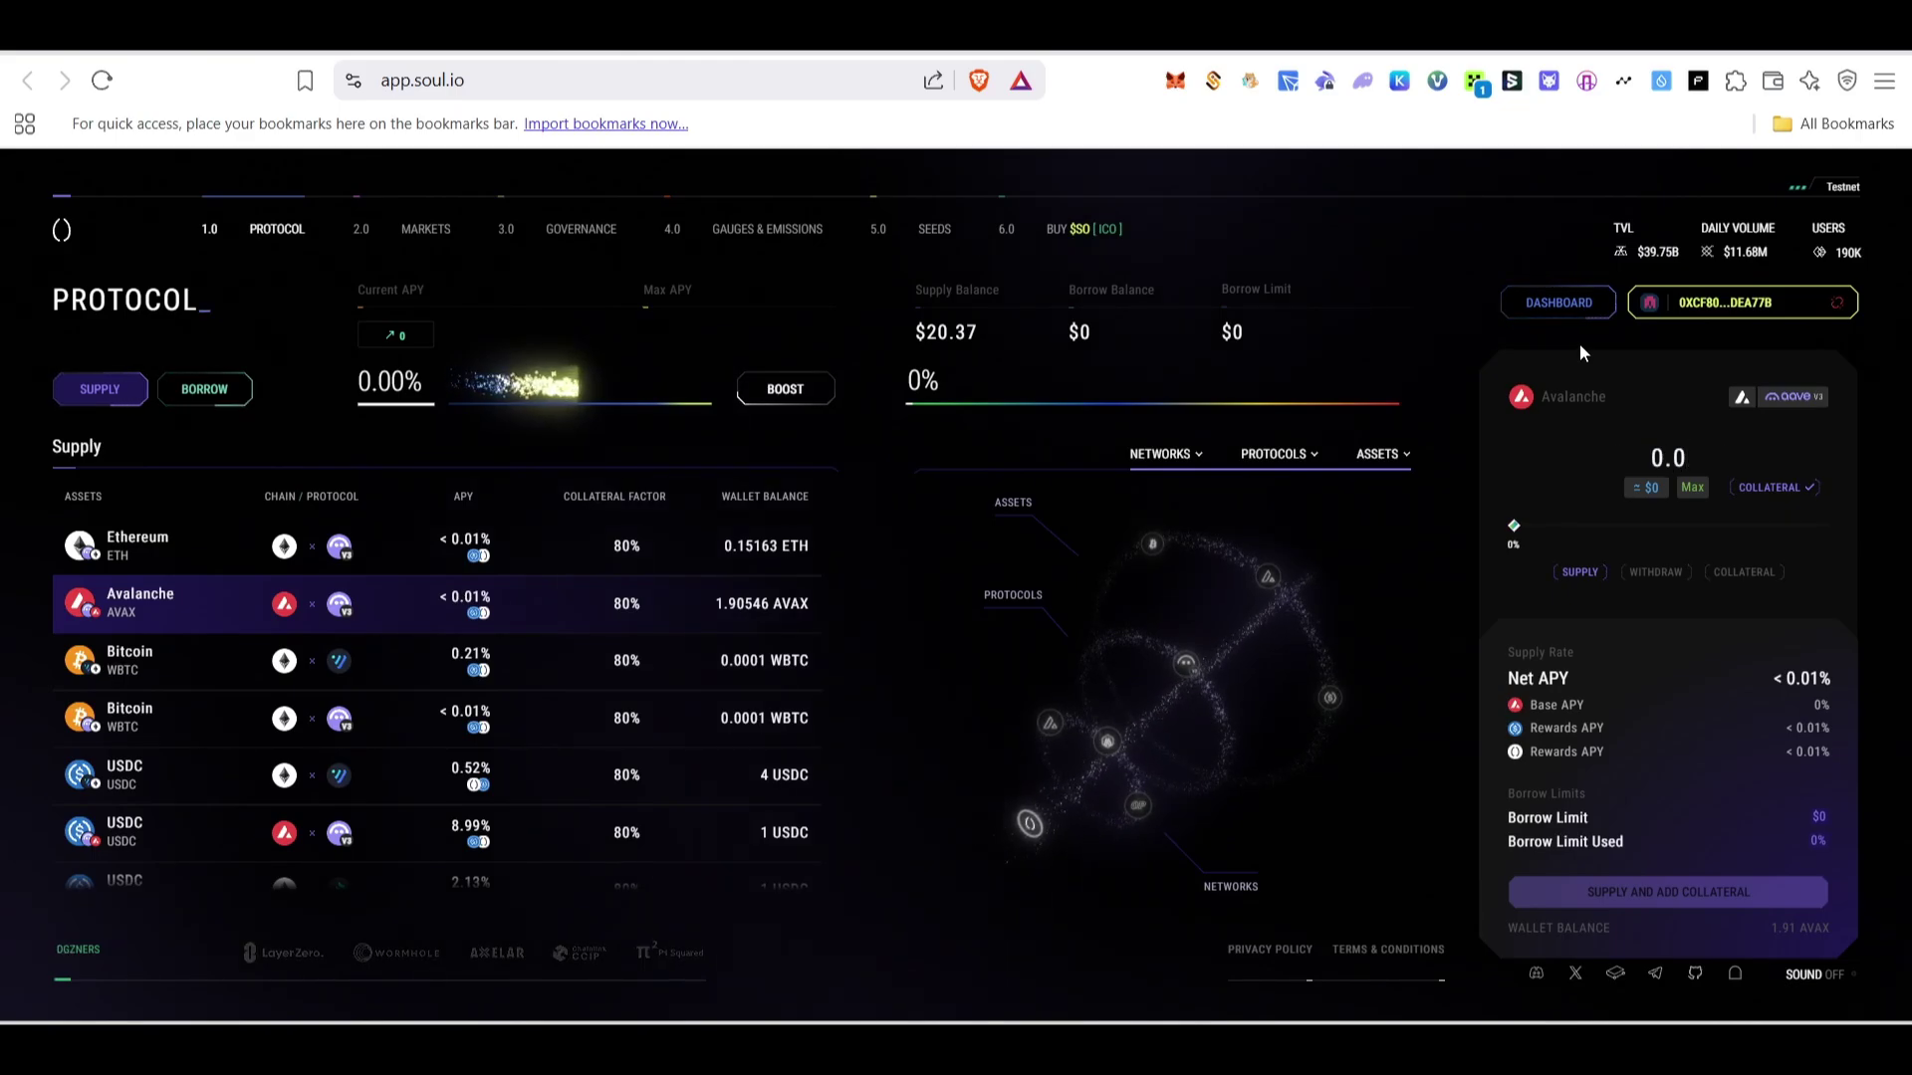
{"action": "key", "text": "BackSpace"}
{"action": "type", "text": "1"}
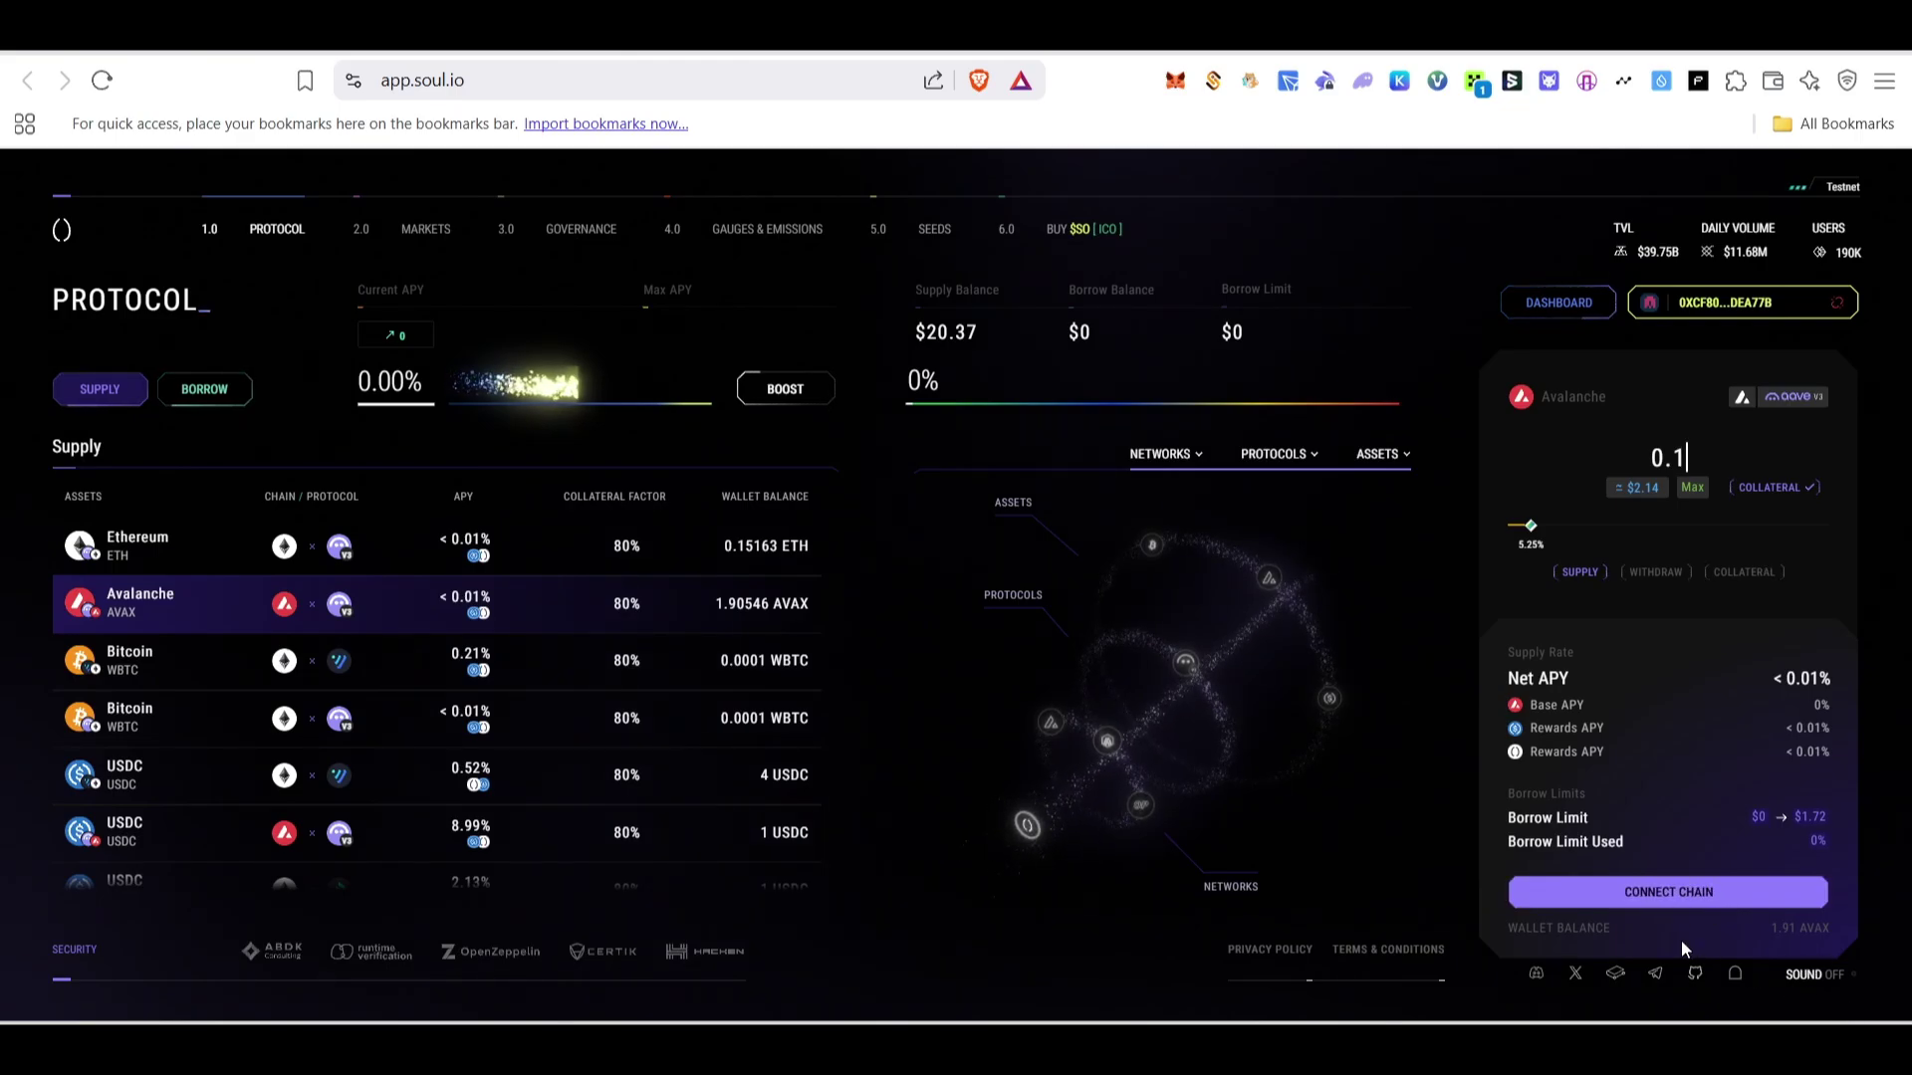
Connect the chain for the Avalanche collateral supply and confirm the Avalanche Fuji transaction in the wallet.
{"action": "left_click", "coordinate": [1688, 896]}
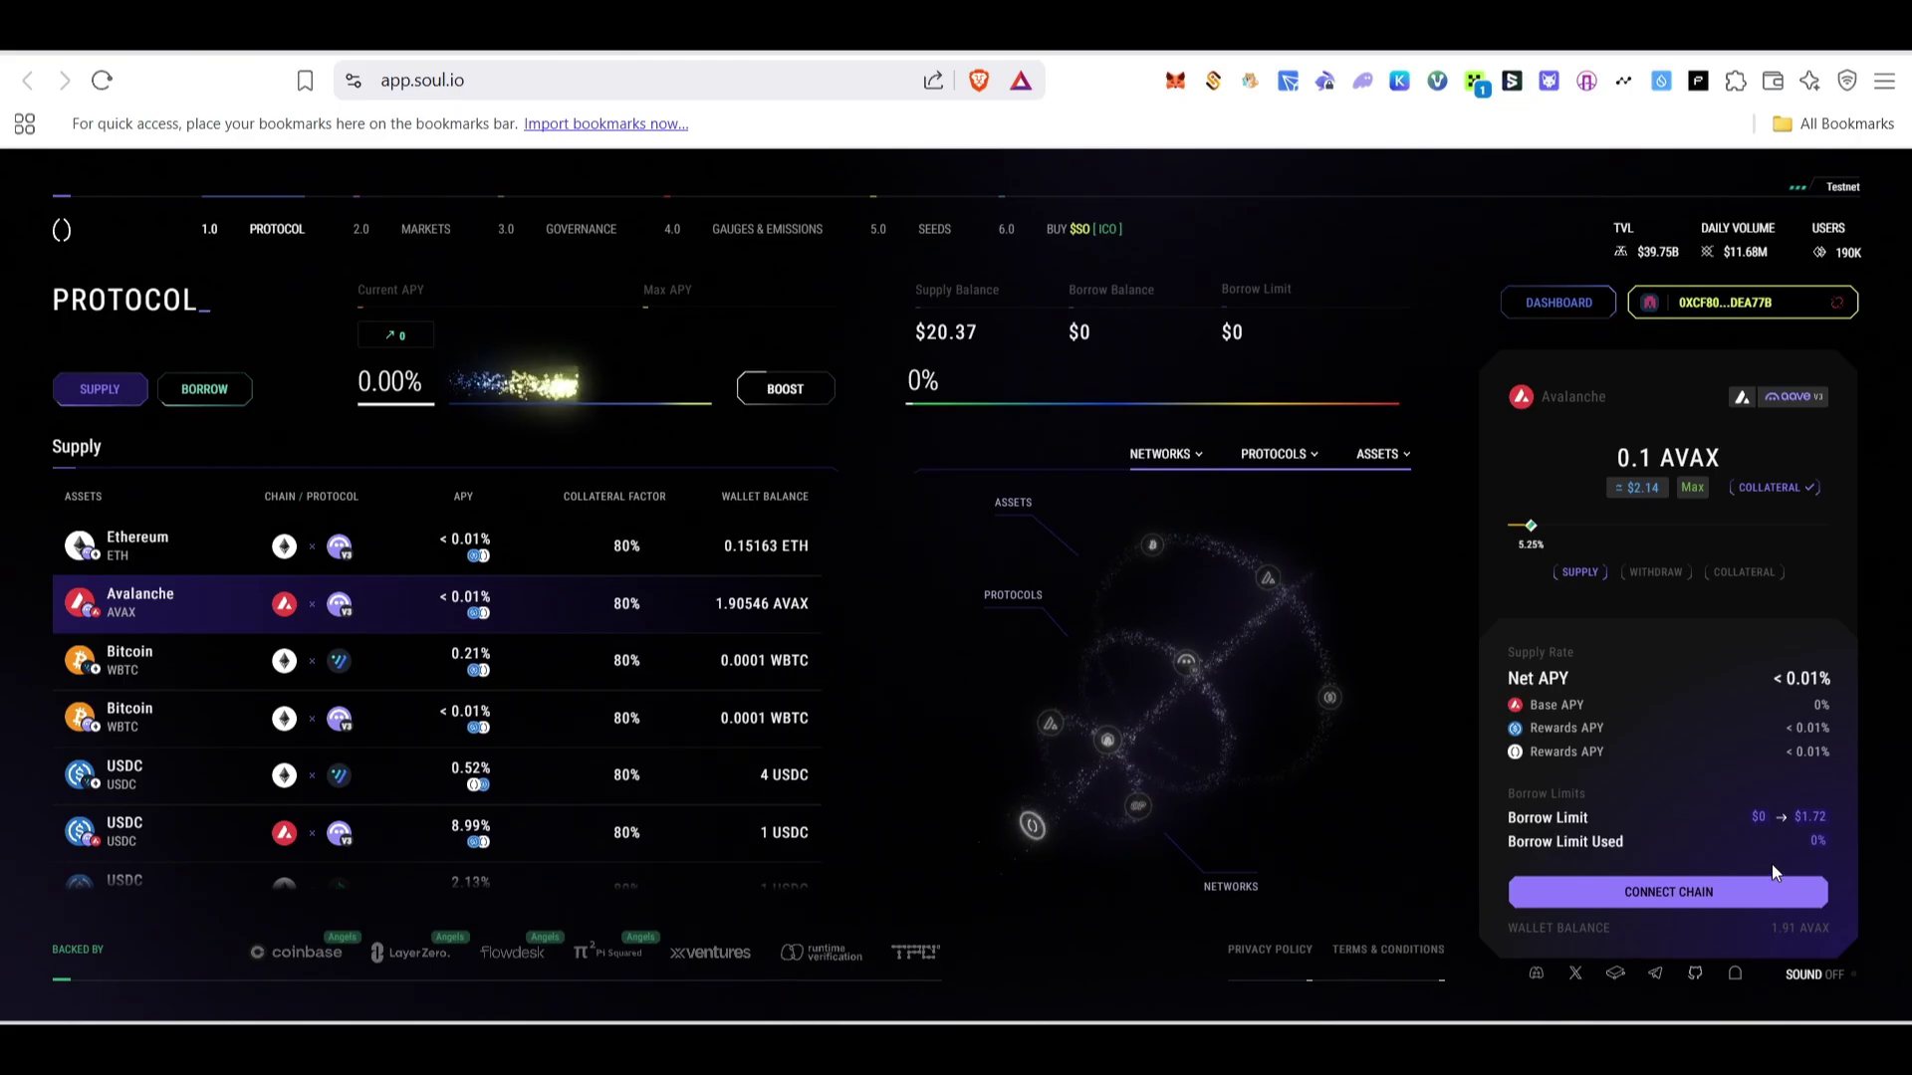
{"action": "left_click", "coordinate": [1743, 896]}
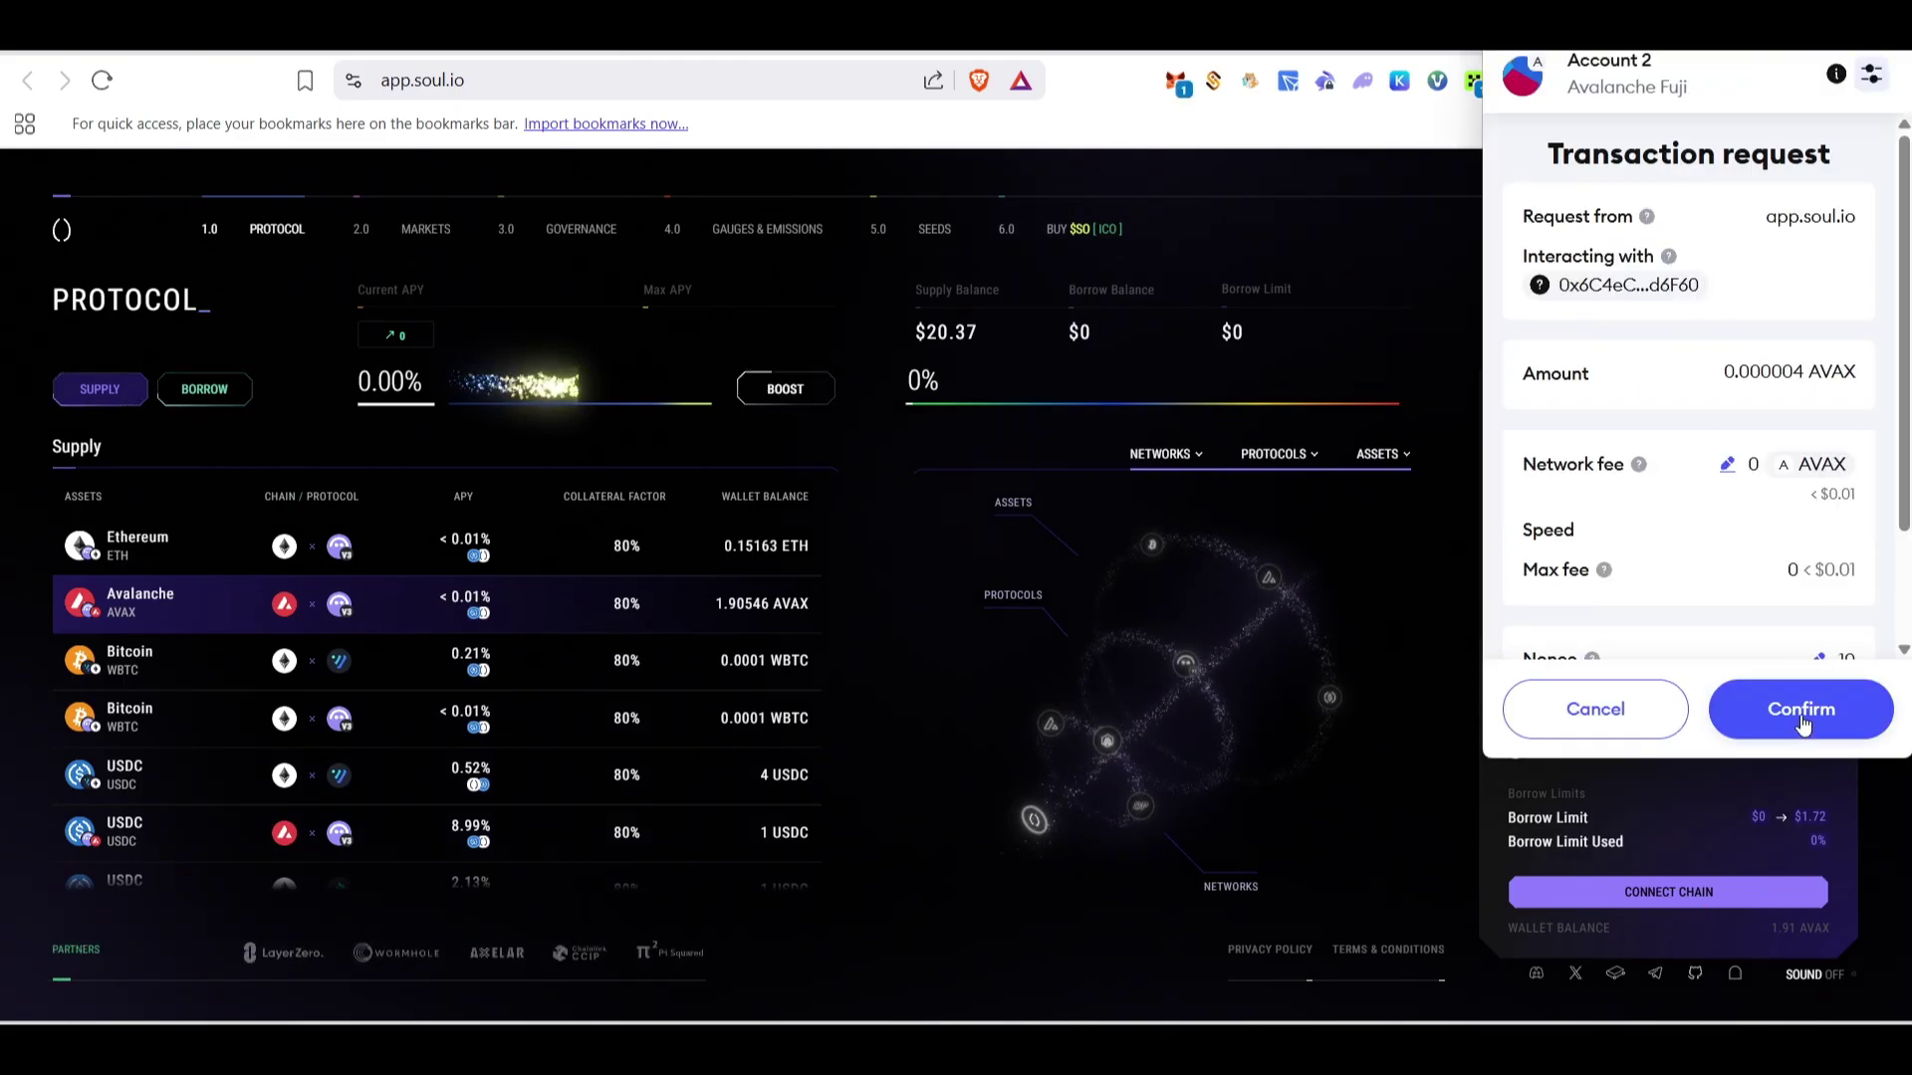
{"action": "left_click", "coordinate": [1802, 710]}
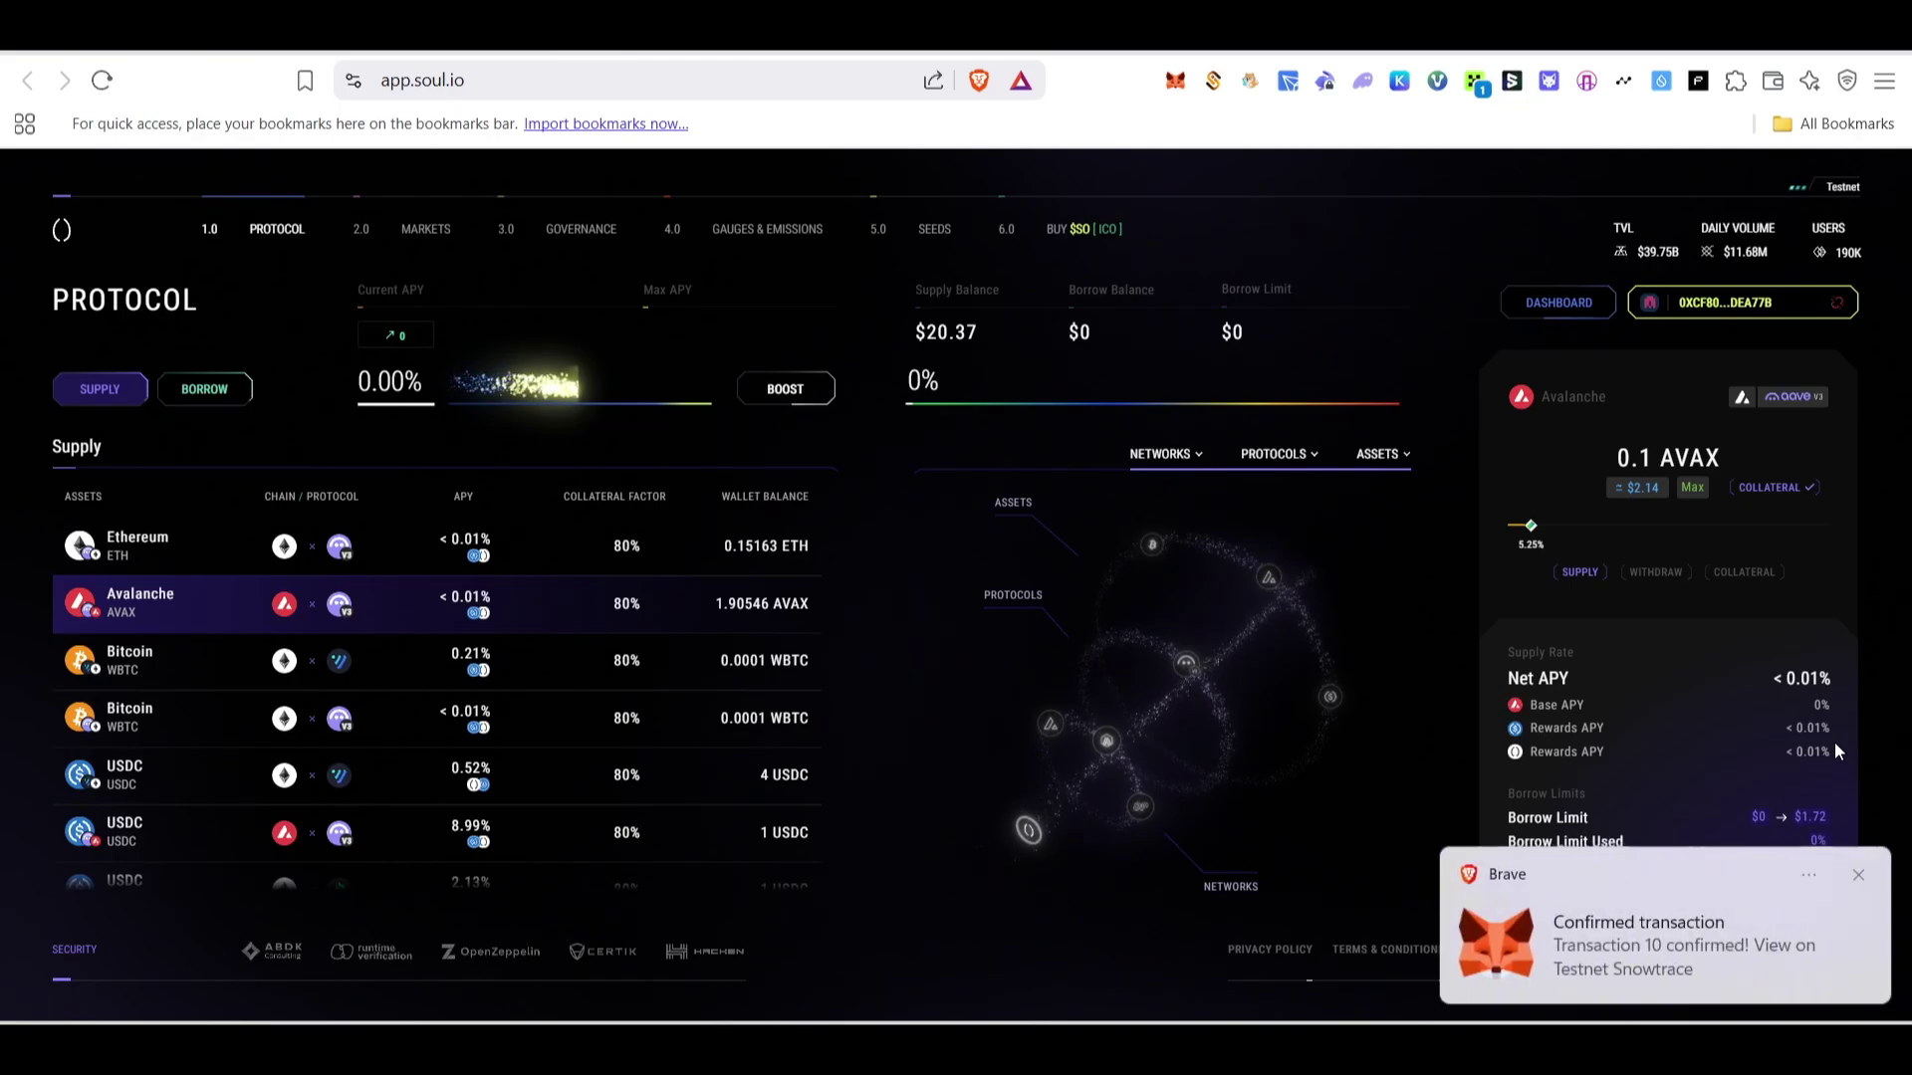
{"action": "left_click", "coordinate": [1857, 878]}
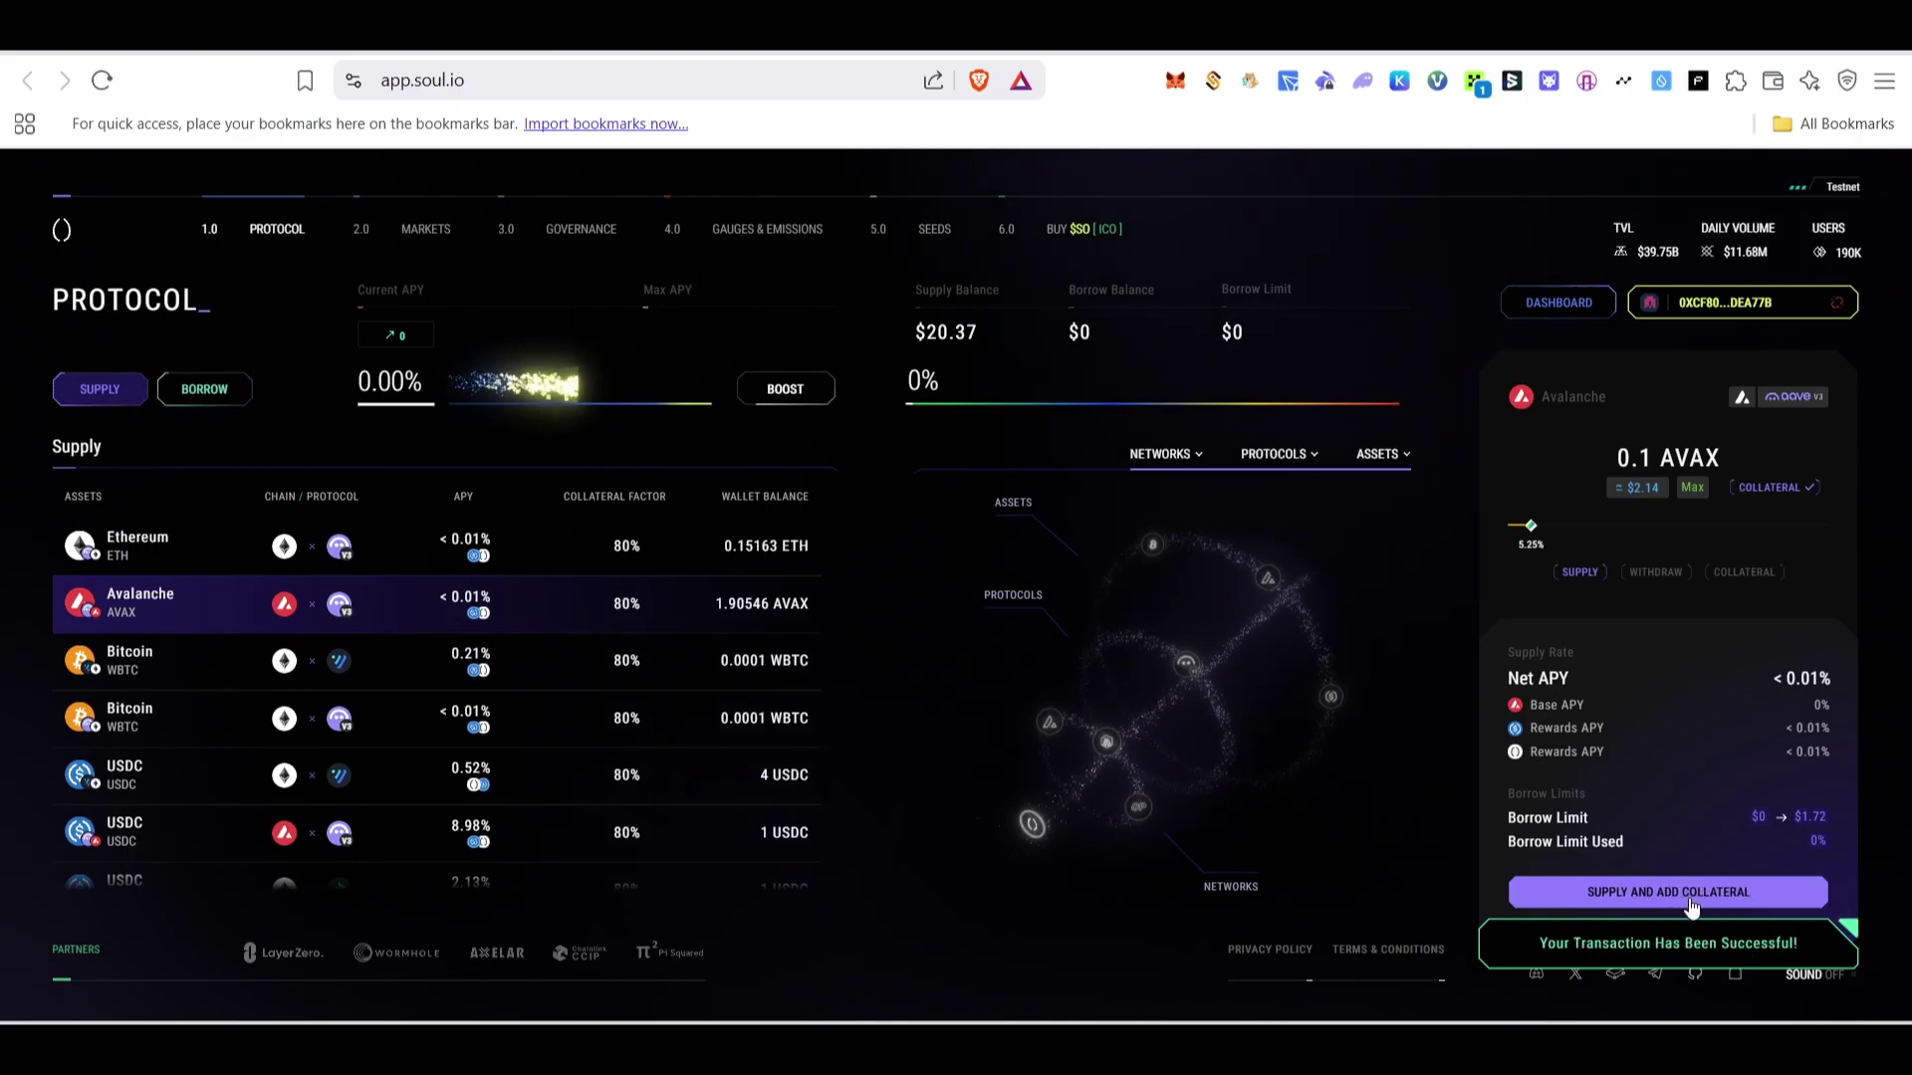
Supply the 0.1 AVAX as collateral, confirming it in the wallet, and verify the Quest 2 collateral task.
{"action": "left_click", "coordinate": [1735, 893]}
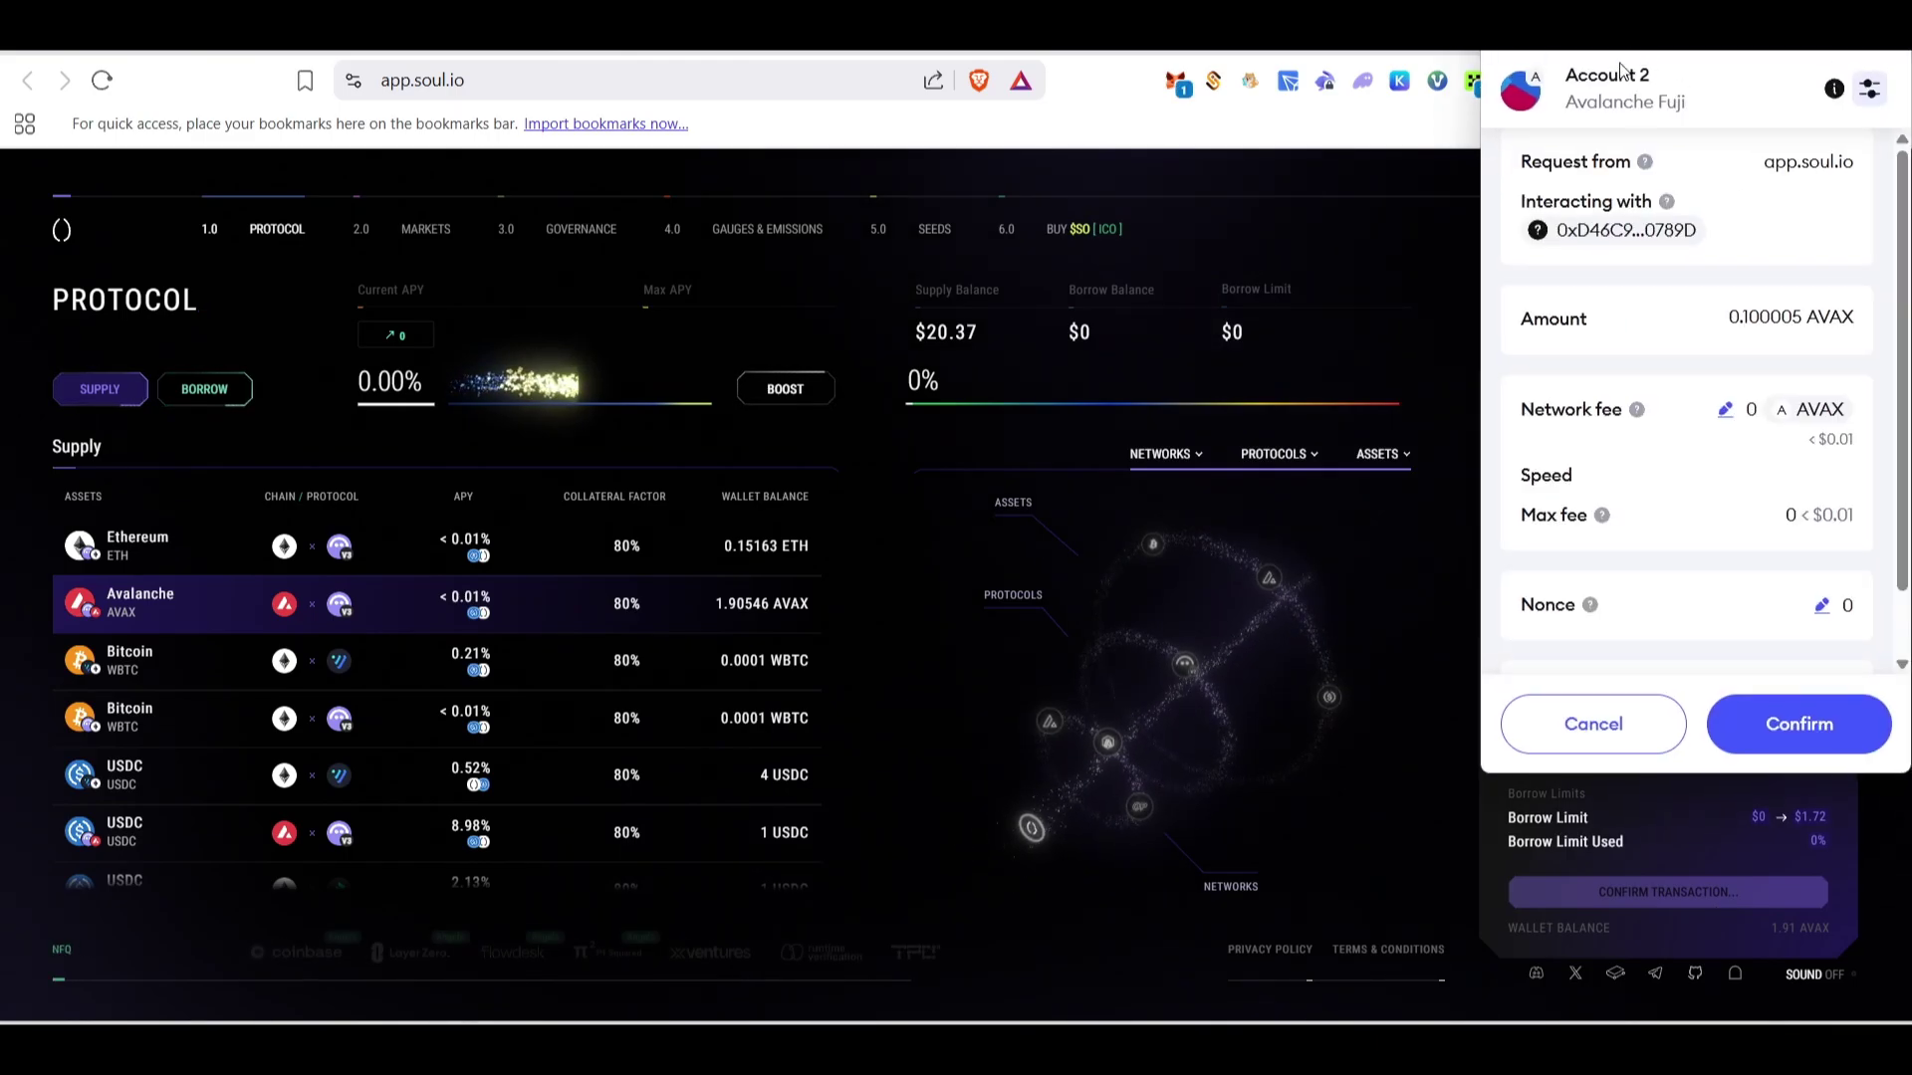
{"action": "left_click", "coordinate": [1800, 726]}
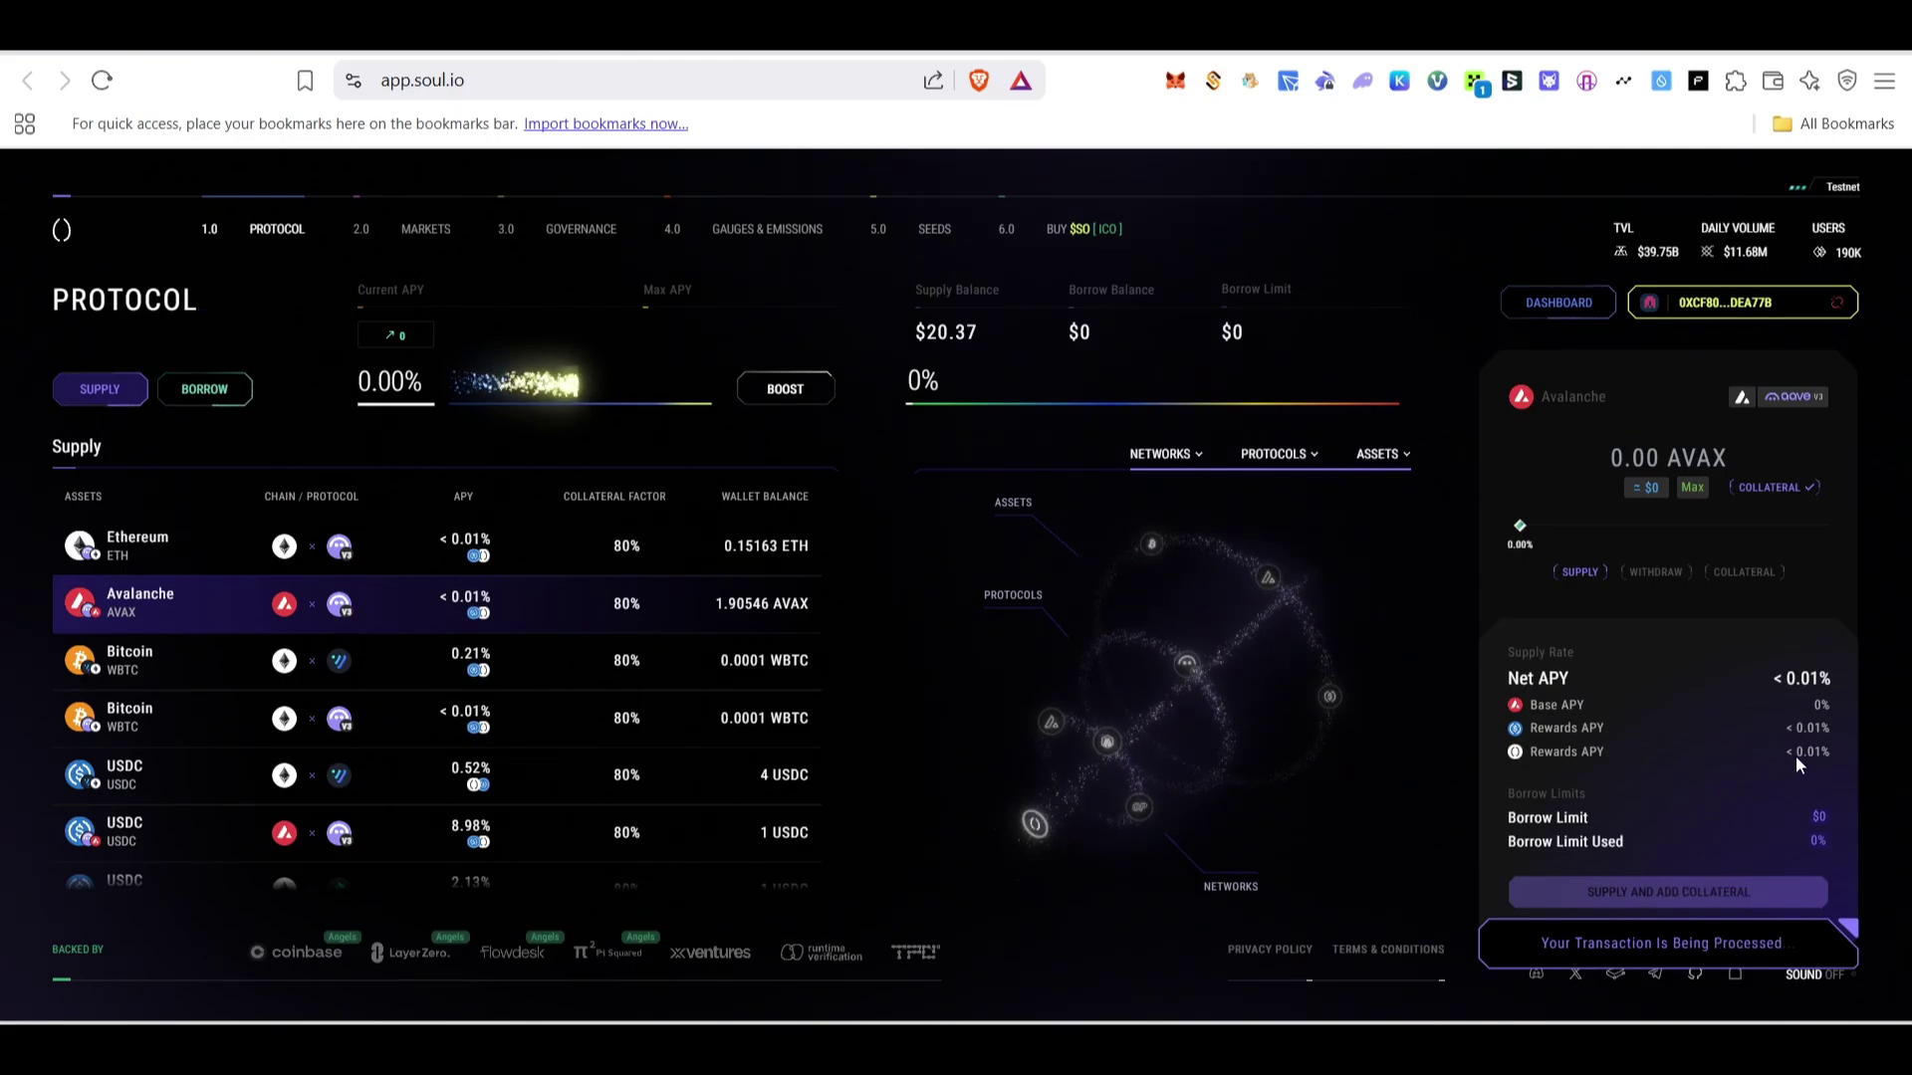
{"action": "left_click", "coordinate": [27, 79]}
{"action": "left_click", "coordinate": [1803, 727]}
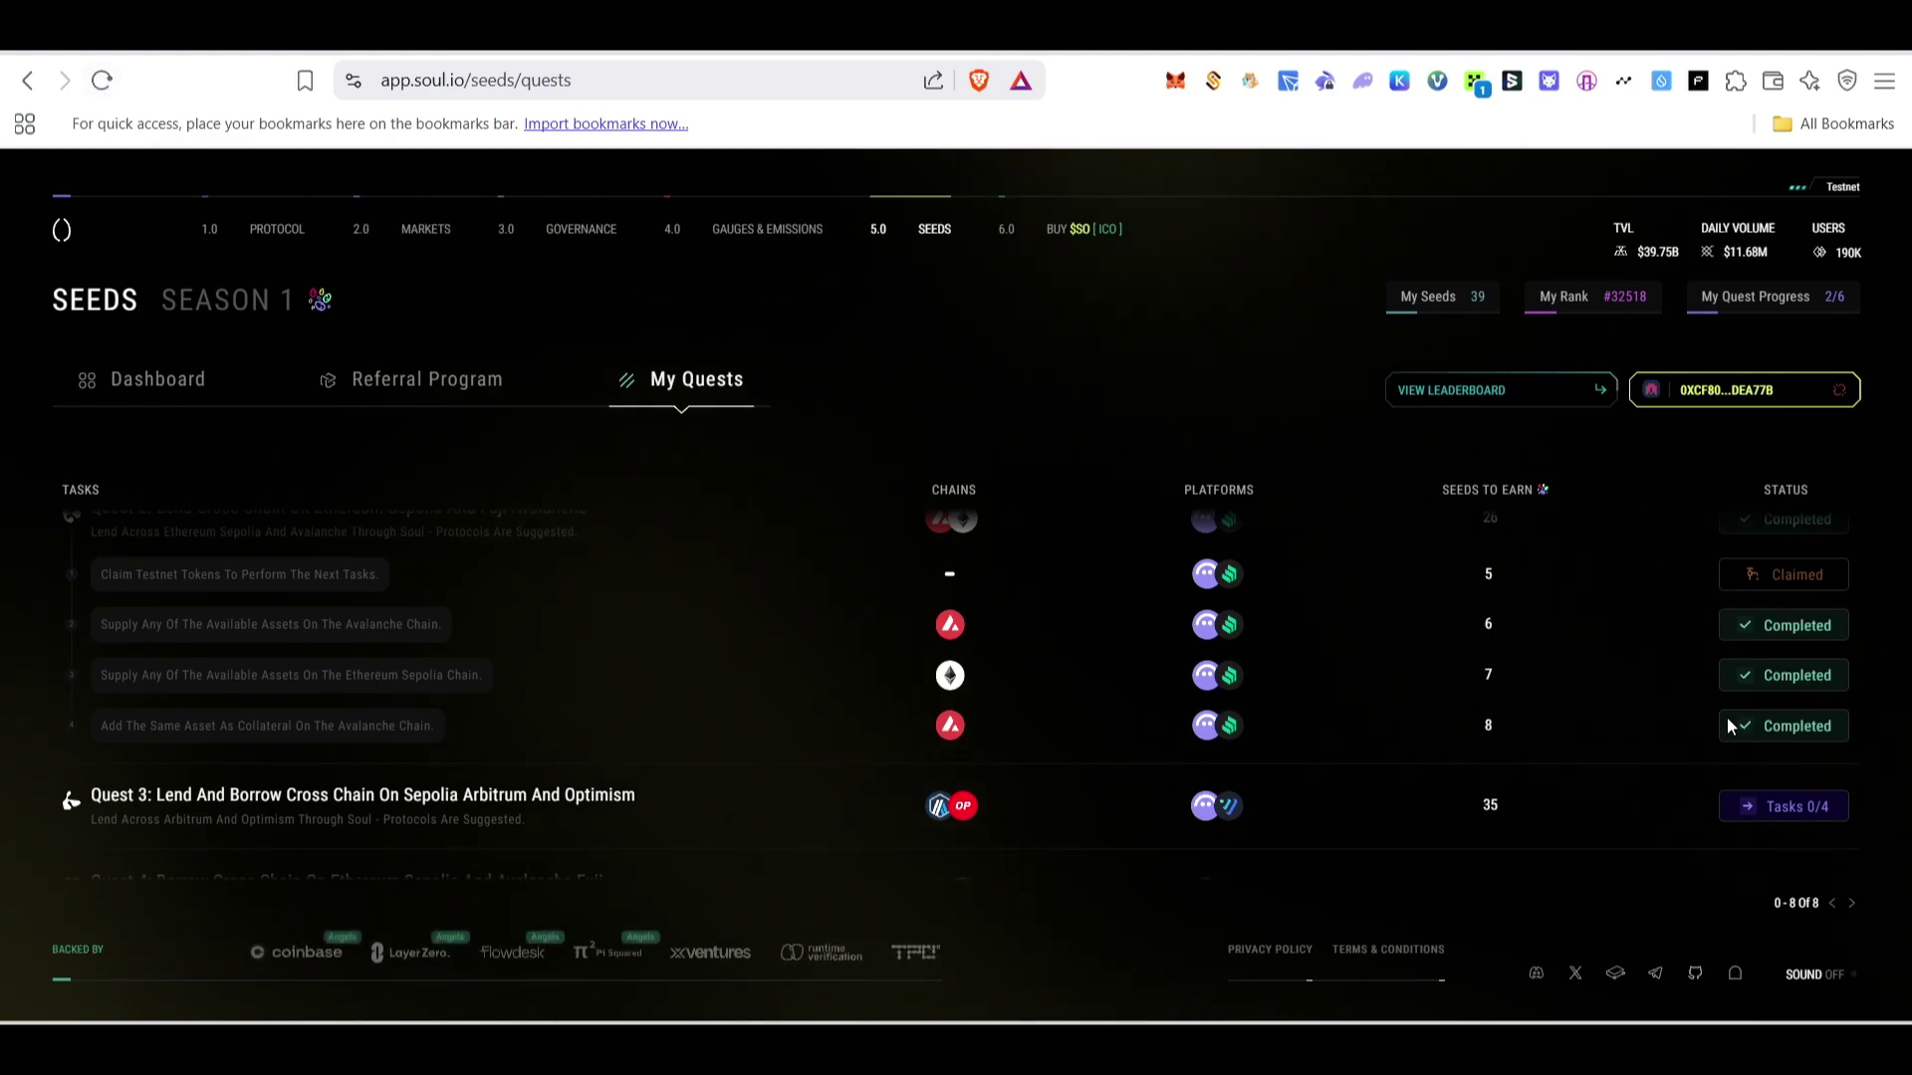
{"action": "scroll", "coordinate": [1593, 667], "scroll_direction": "up", "scroll_amount": 2}
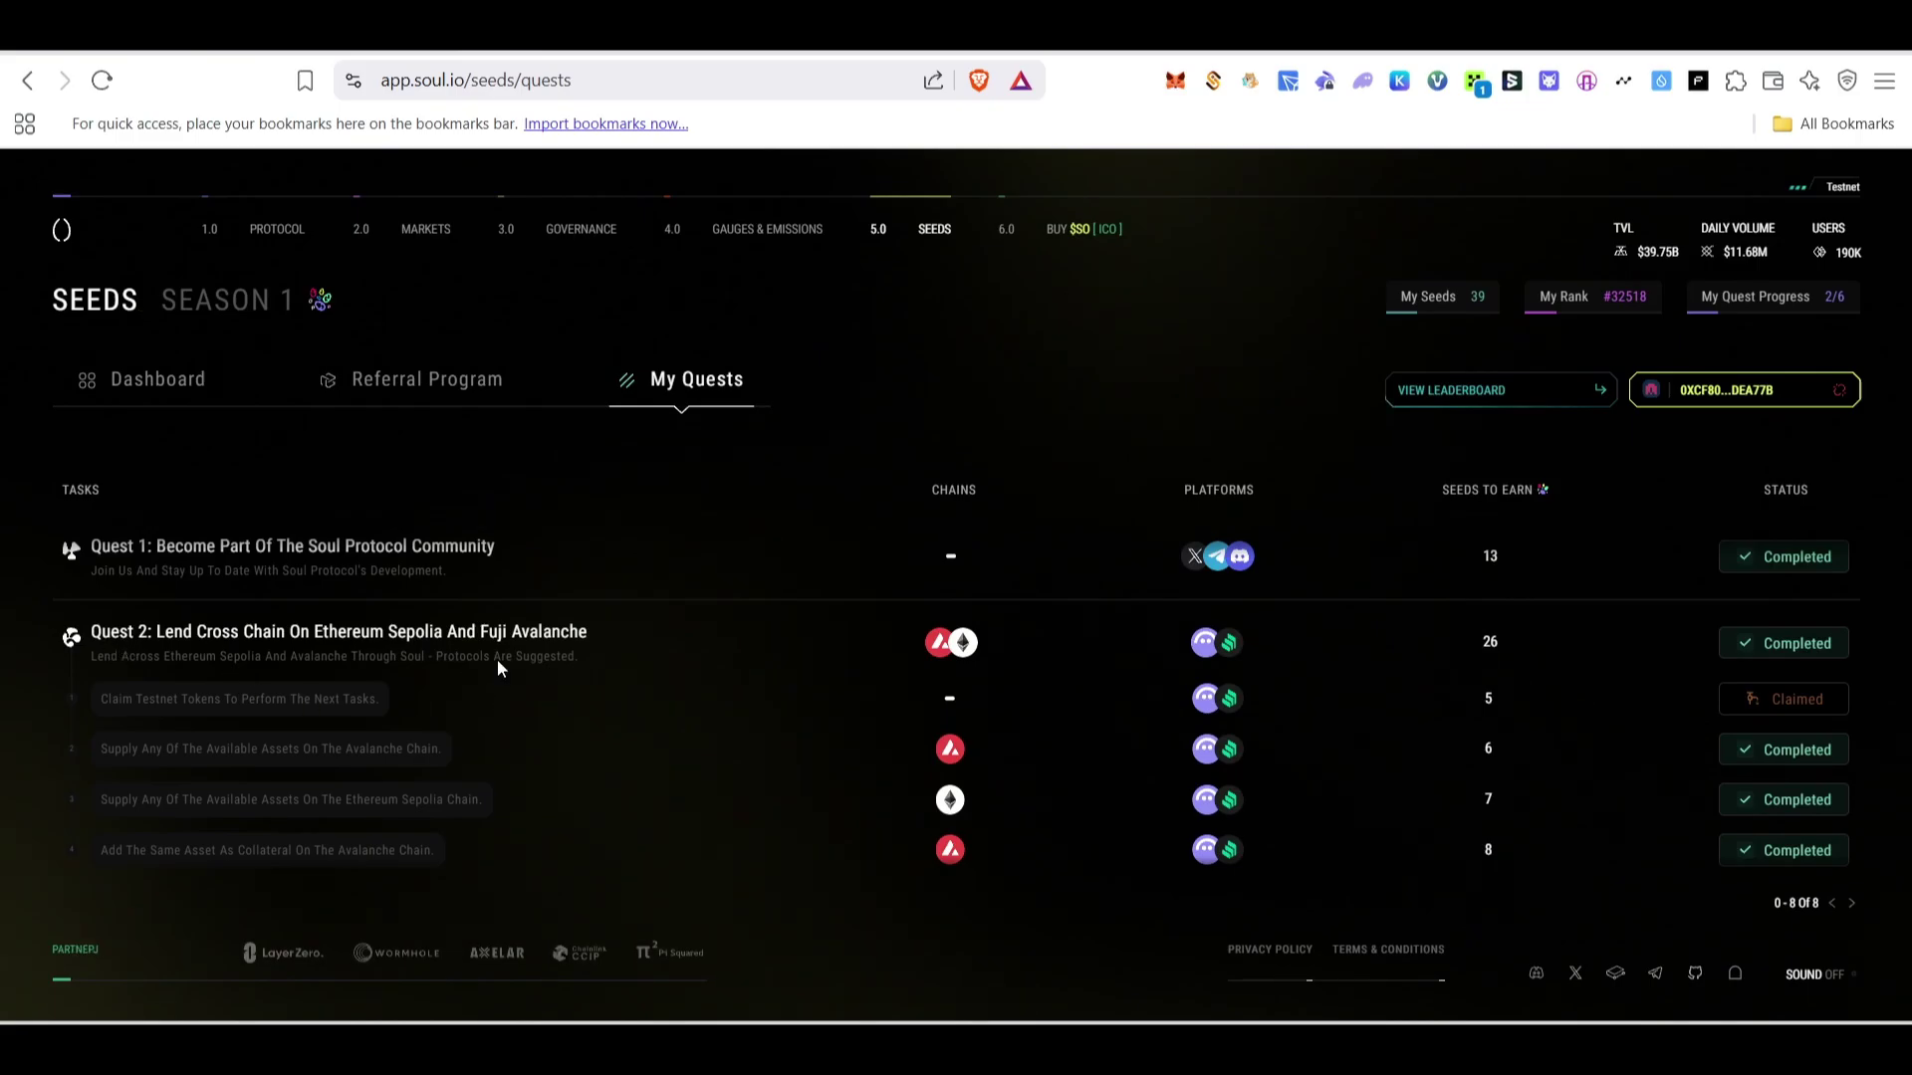
{"action": "scroll", "coordinate": [886, 690], "scroll_direction": "down", "scroll_amount": 2}
{"action": "left_click", "coordinate": [439, 683]}
{"action": "scroll", "coordinate": [729, 829], "scroll_direction": "up", "scroll_amount": 3}
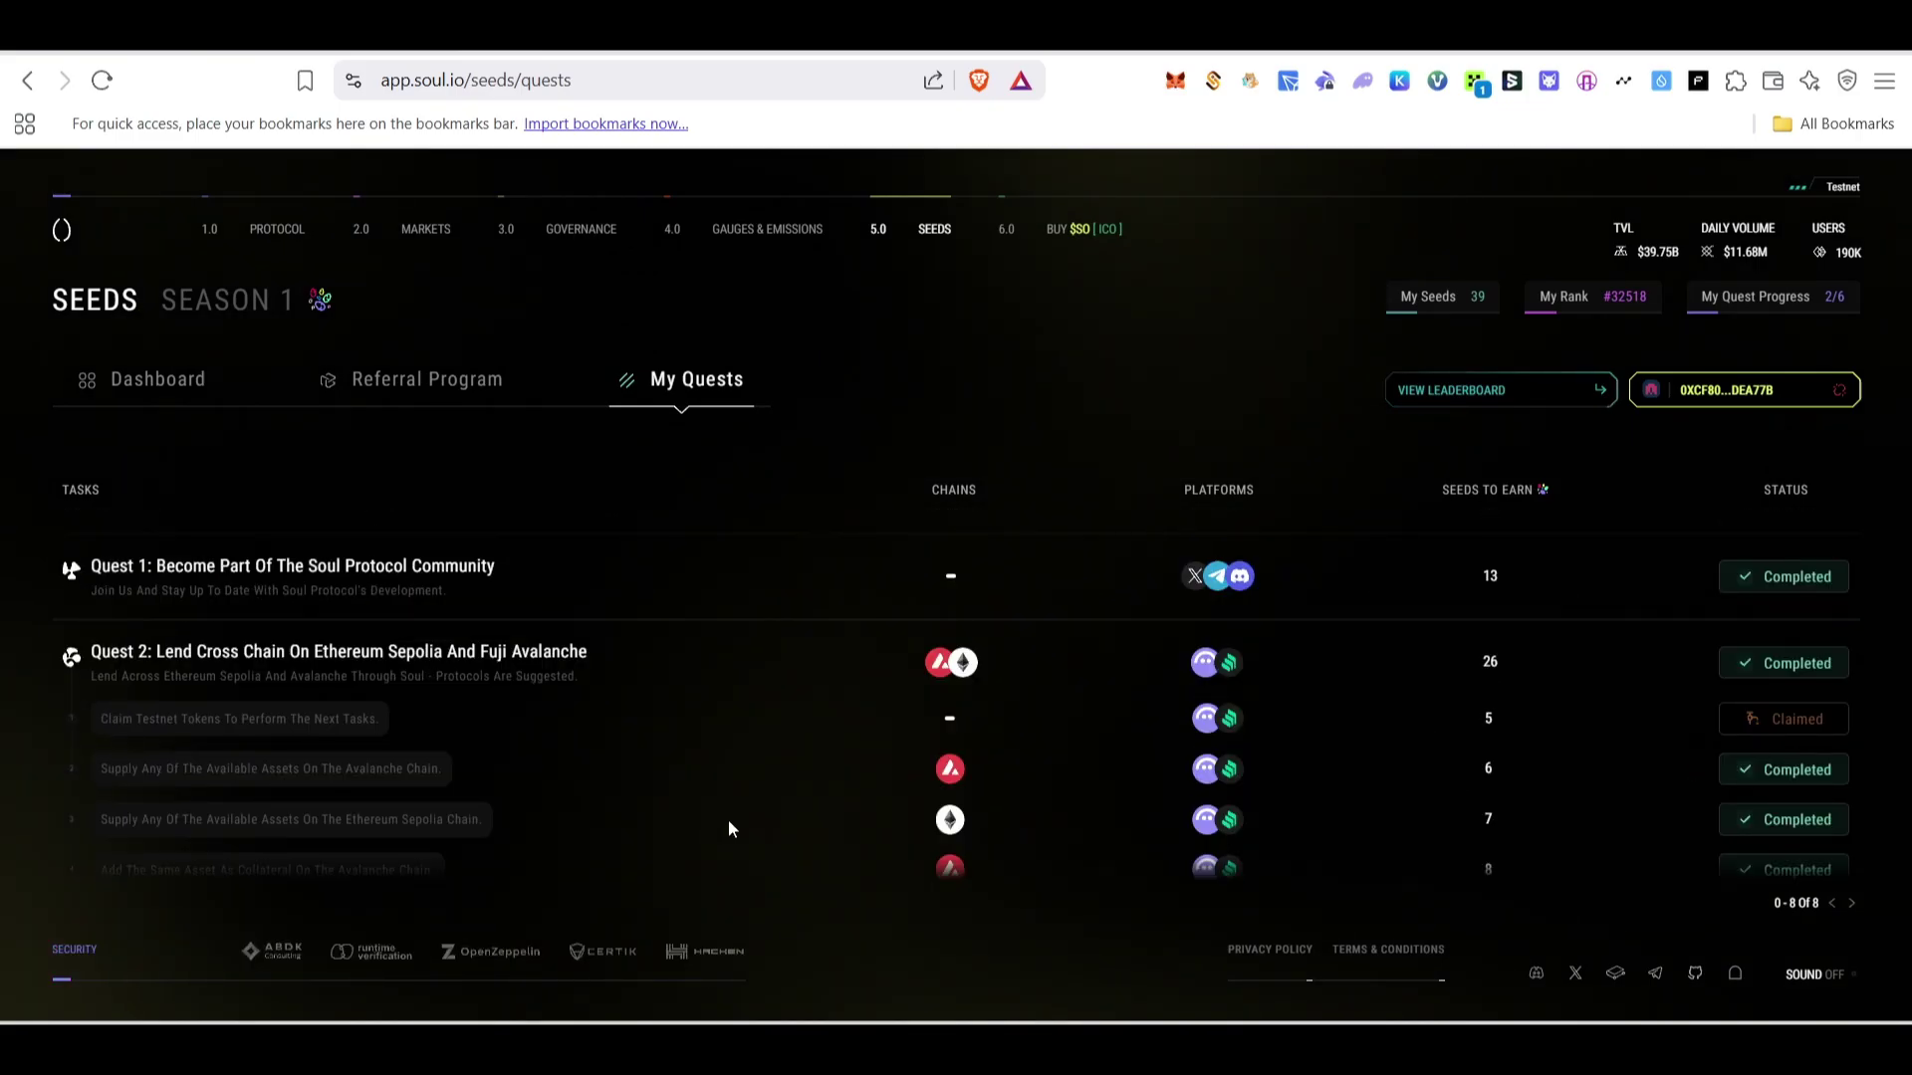
Expand Quest 3, review its tasks and the remaining quests, and open the app for the Arbitrum supply task.
{"action": "scroll", "coordinate": [505, 787], "scroll_direction": "down", "scroll_amount": 1}
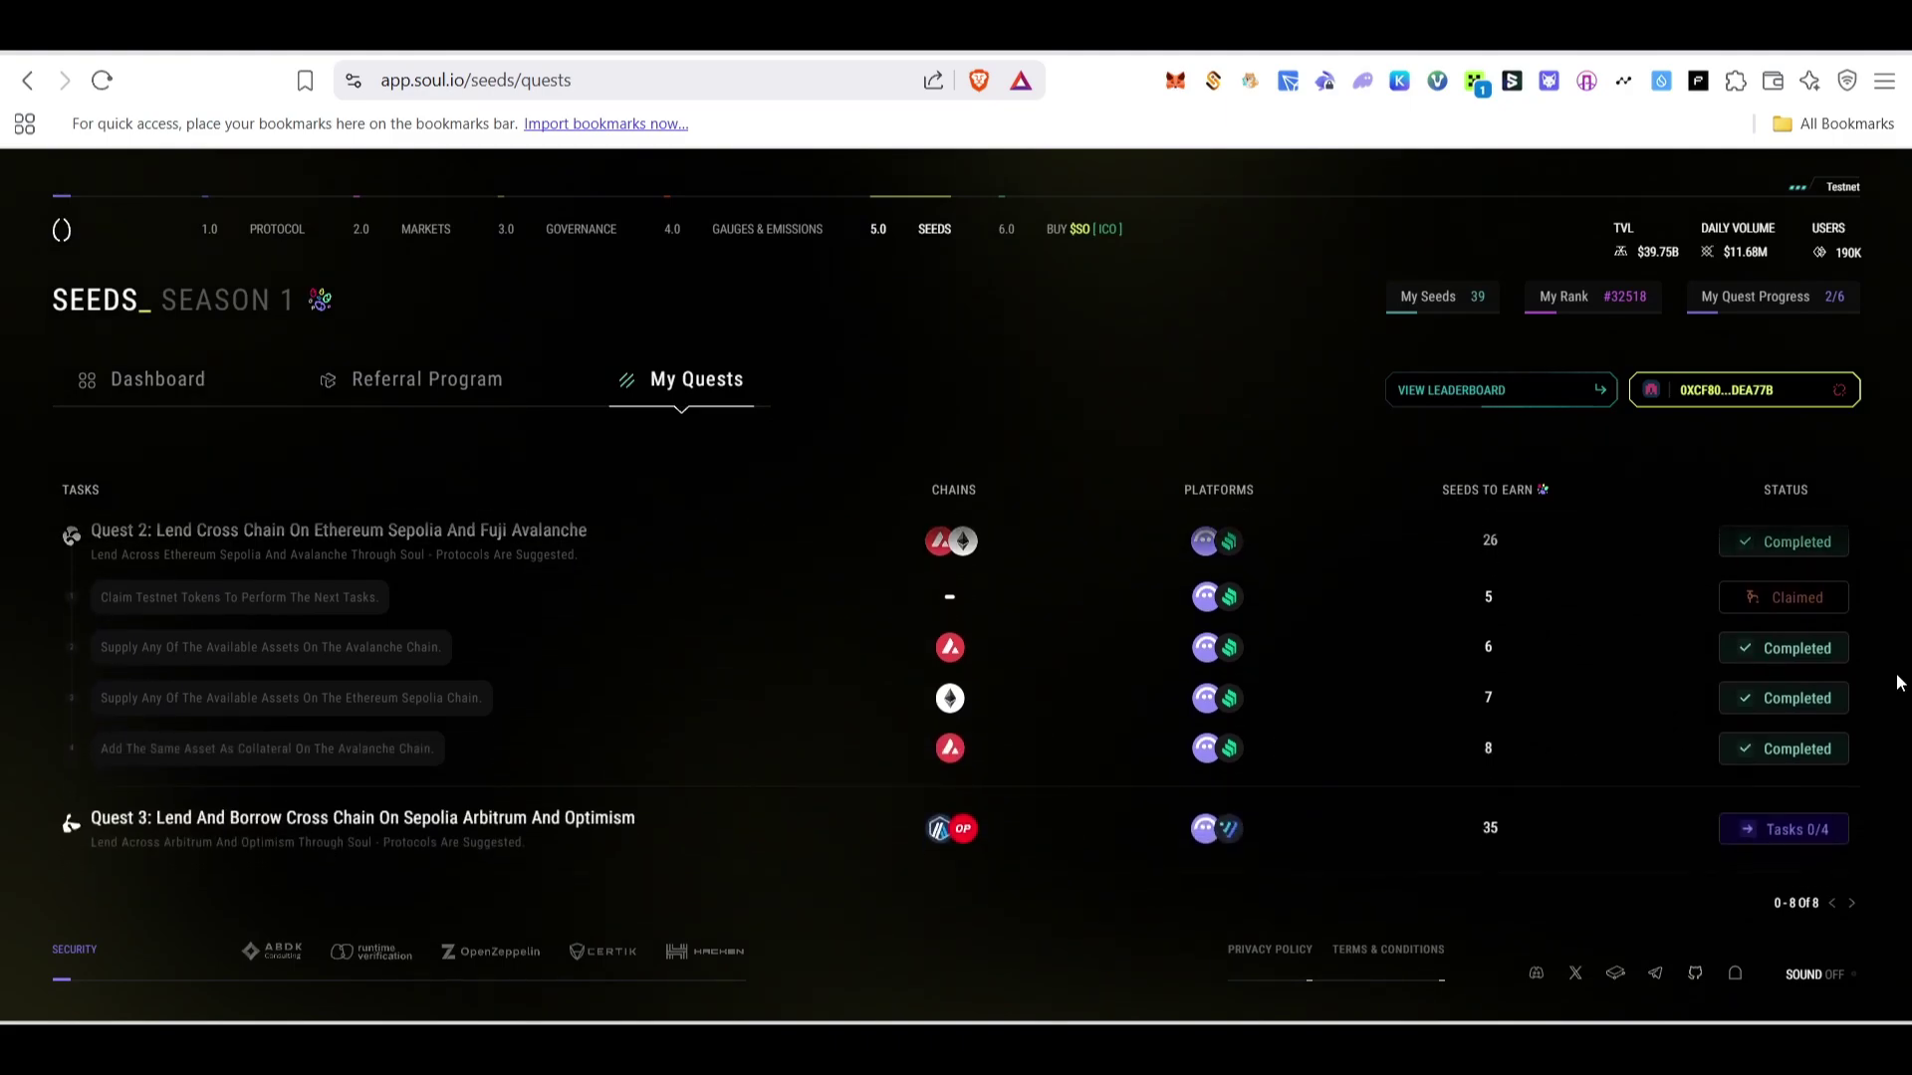
{"action": "scroll", "coordinate": [1287, 726], "scroll_direction": "down", "scroll_amount": 2}
{"action": "left_click", "coordinate": [602, 705]}
{"action": "scroll", "coordinate": [278, 717], "scroll_direction": "up", "scroll_amount": 1}
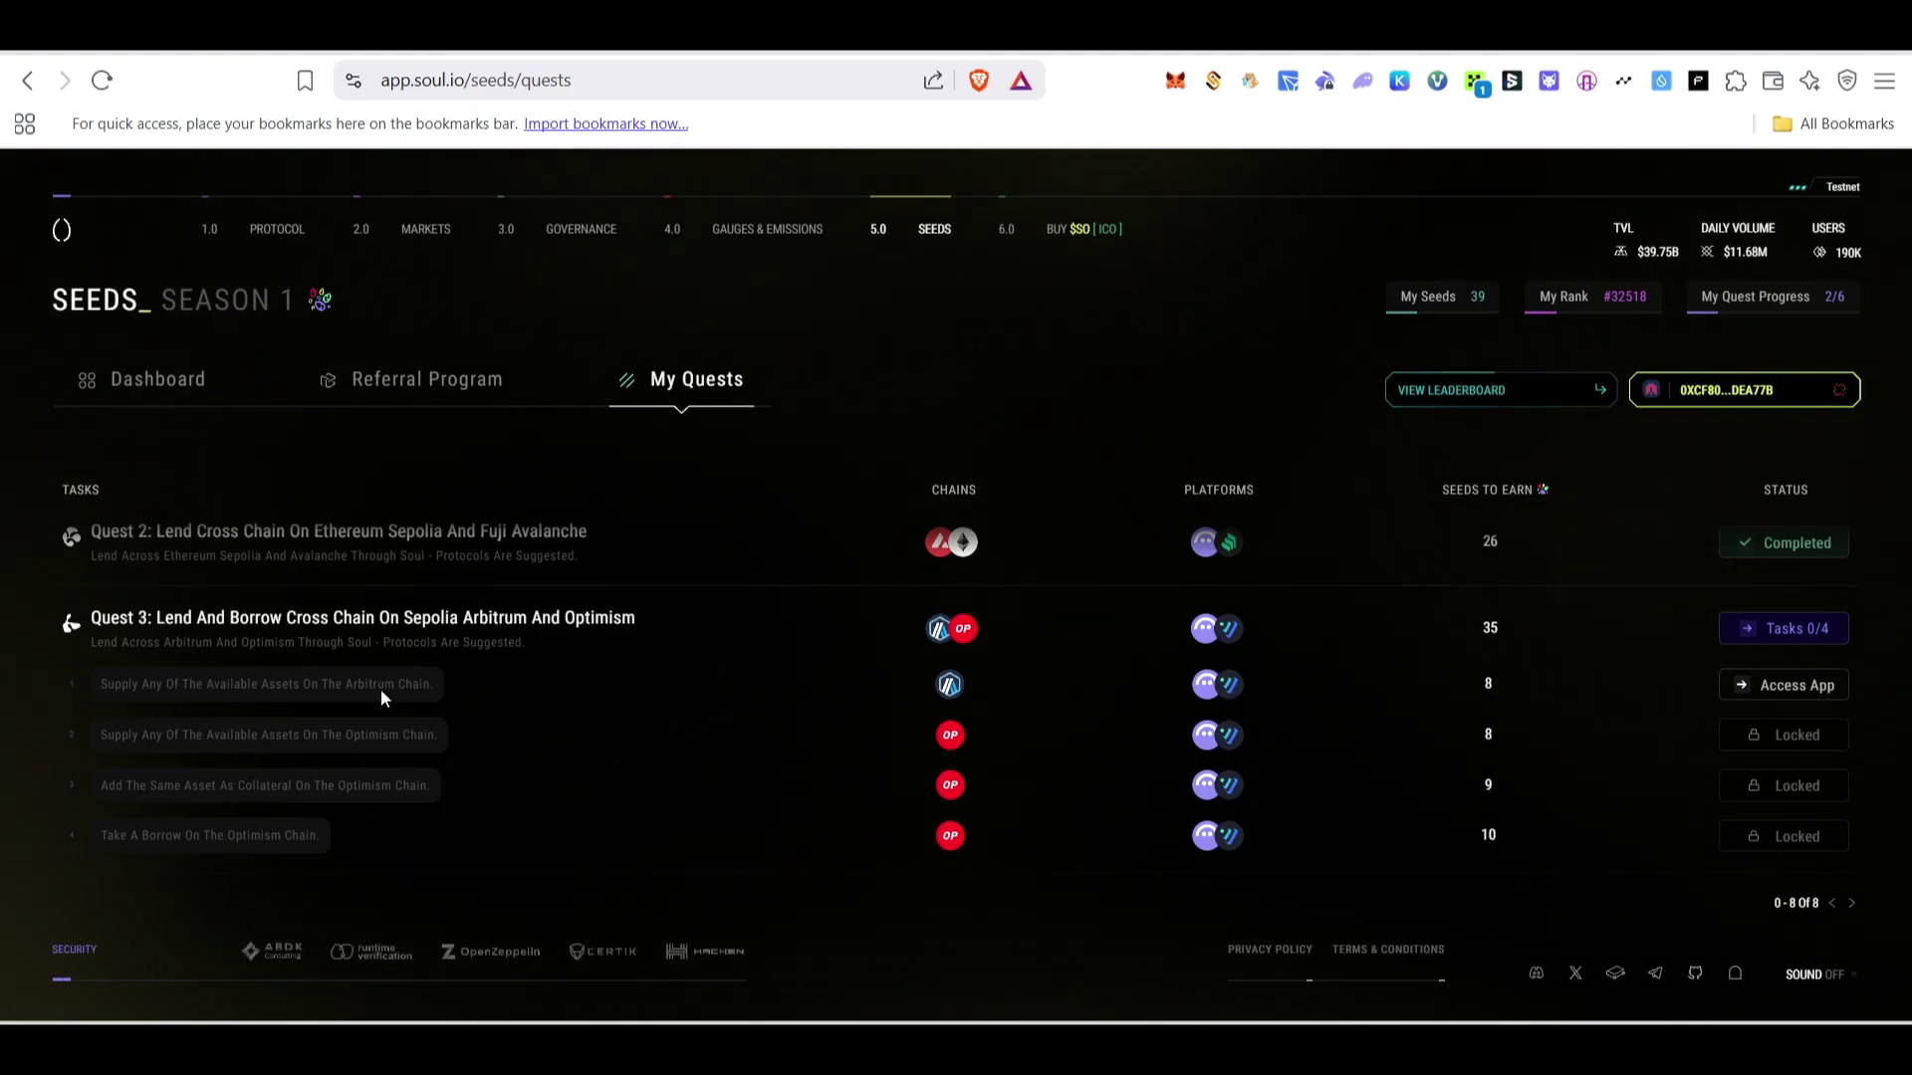
{"action": "scroll", "coordinate": [443, 742], "scroll_direction": "down", "scroll_amount": 3}
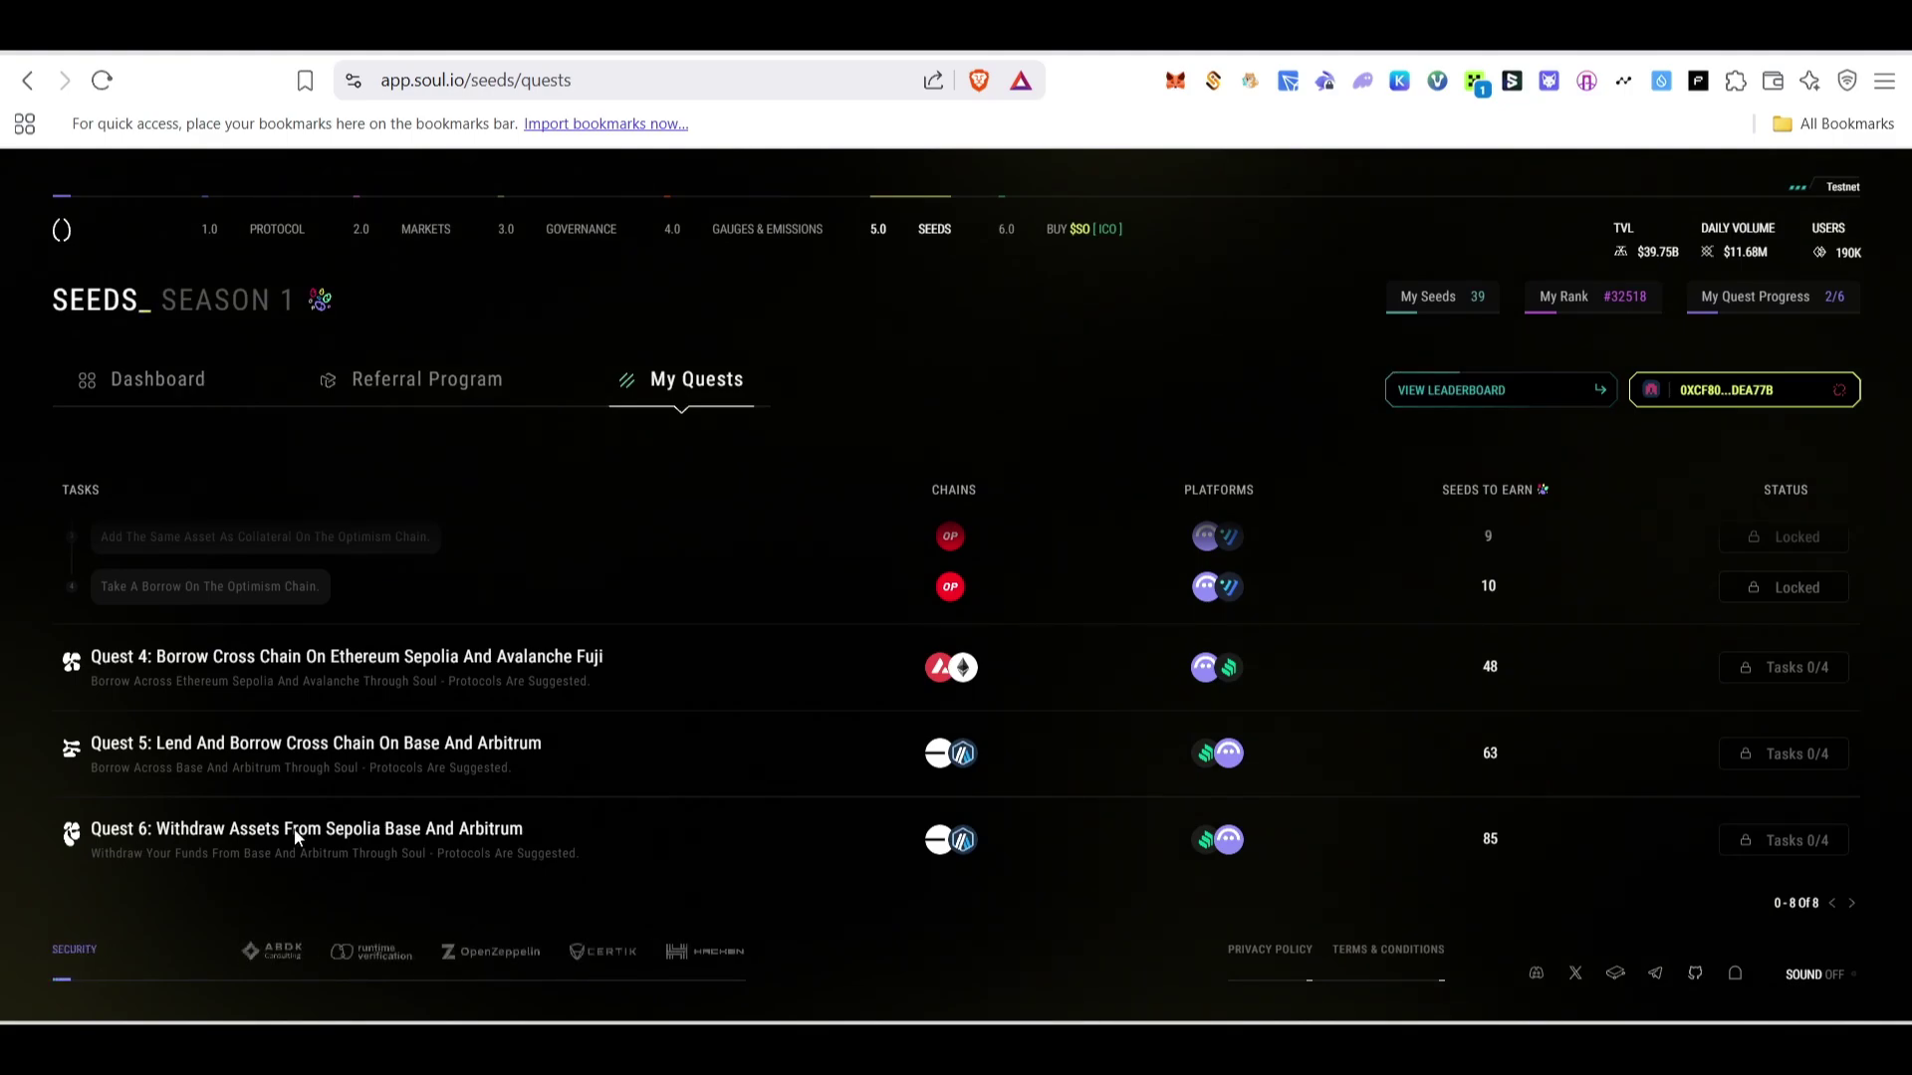
{"action": "scroll", "coordinate": [732, 850], "scroll_direction": "up", "scroll_amount": 5}
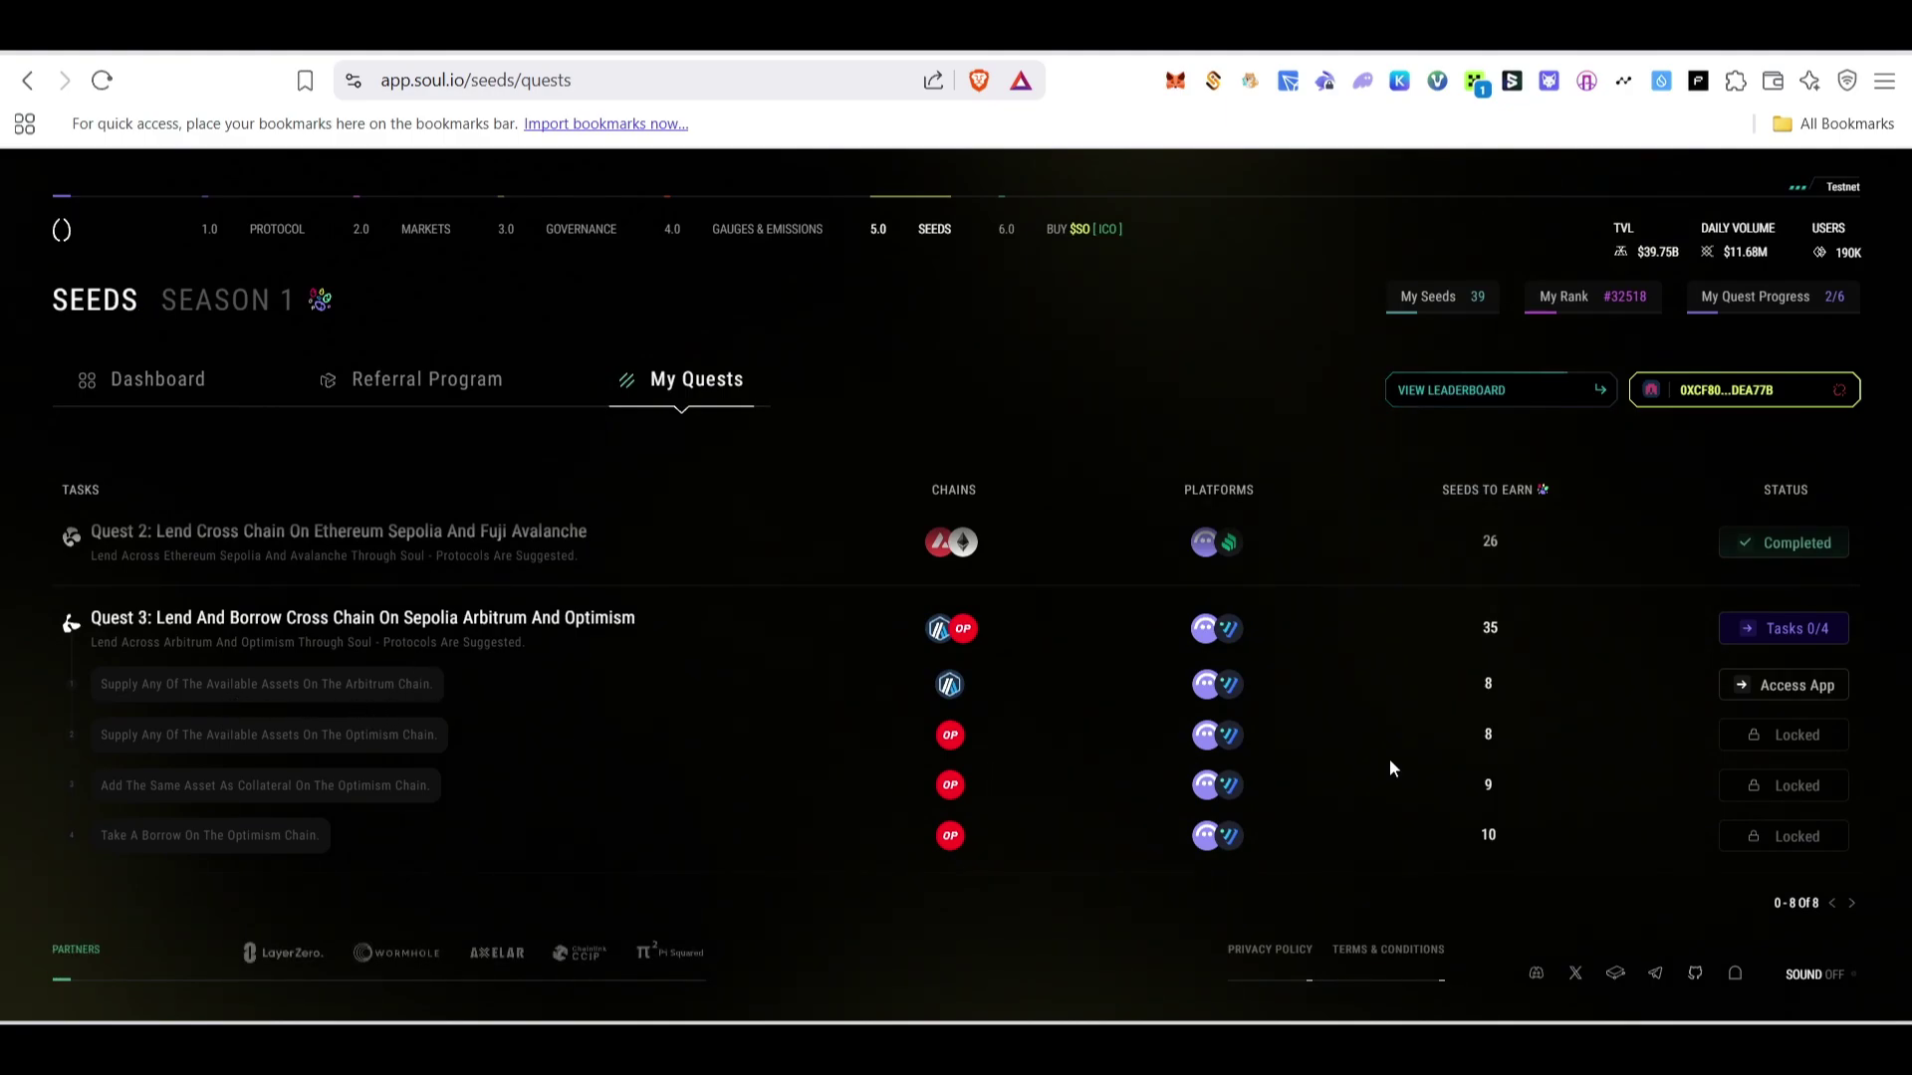
{"action": "left_click", "coordinate": [1798, 687]}
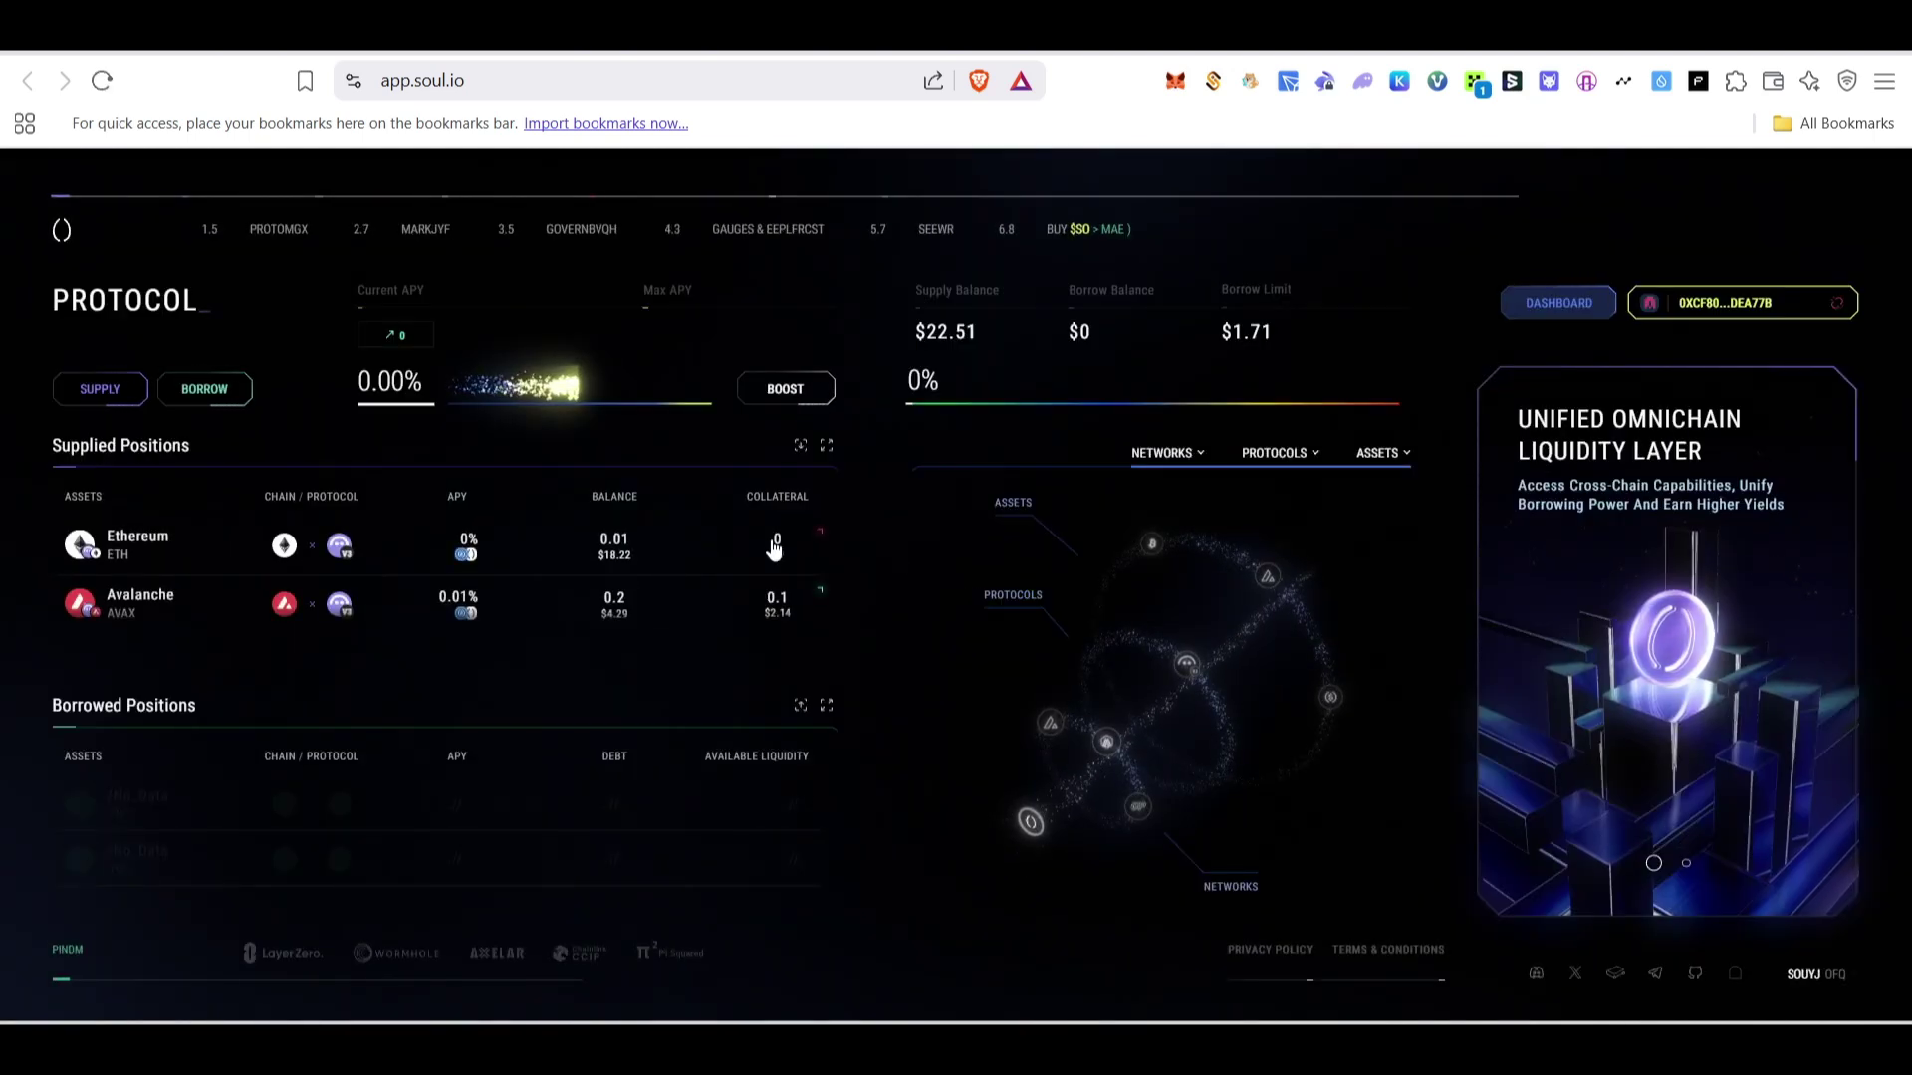
Choose USDC on the Arbitrum chain with Aave V3 as the asset to supply and set the amount to 0.1 USDC.
{"action": "left_click", "coordinate": [648, 537]}
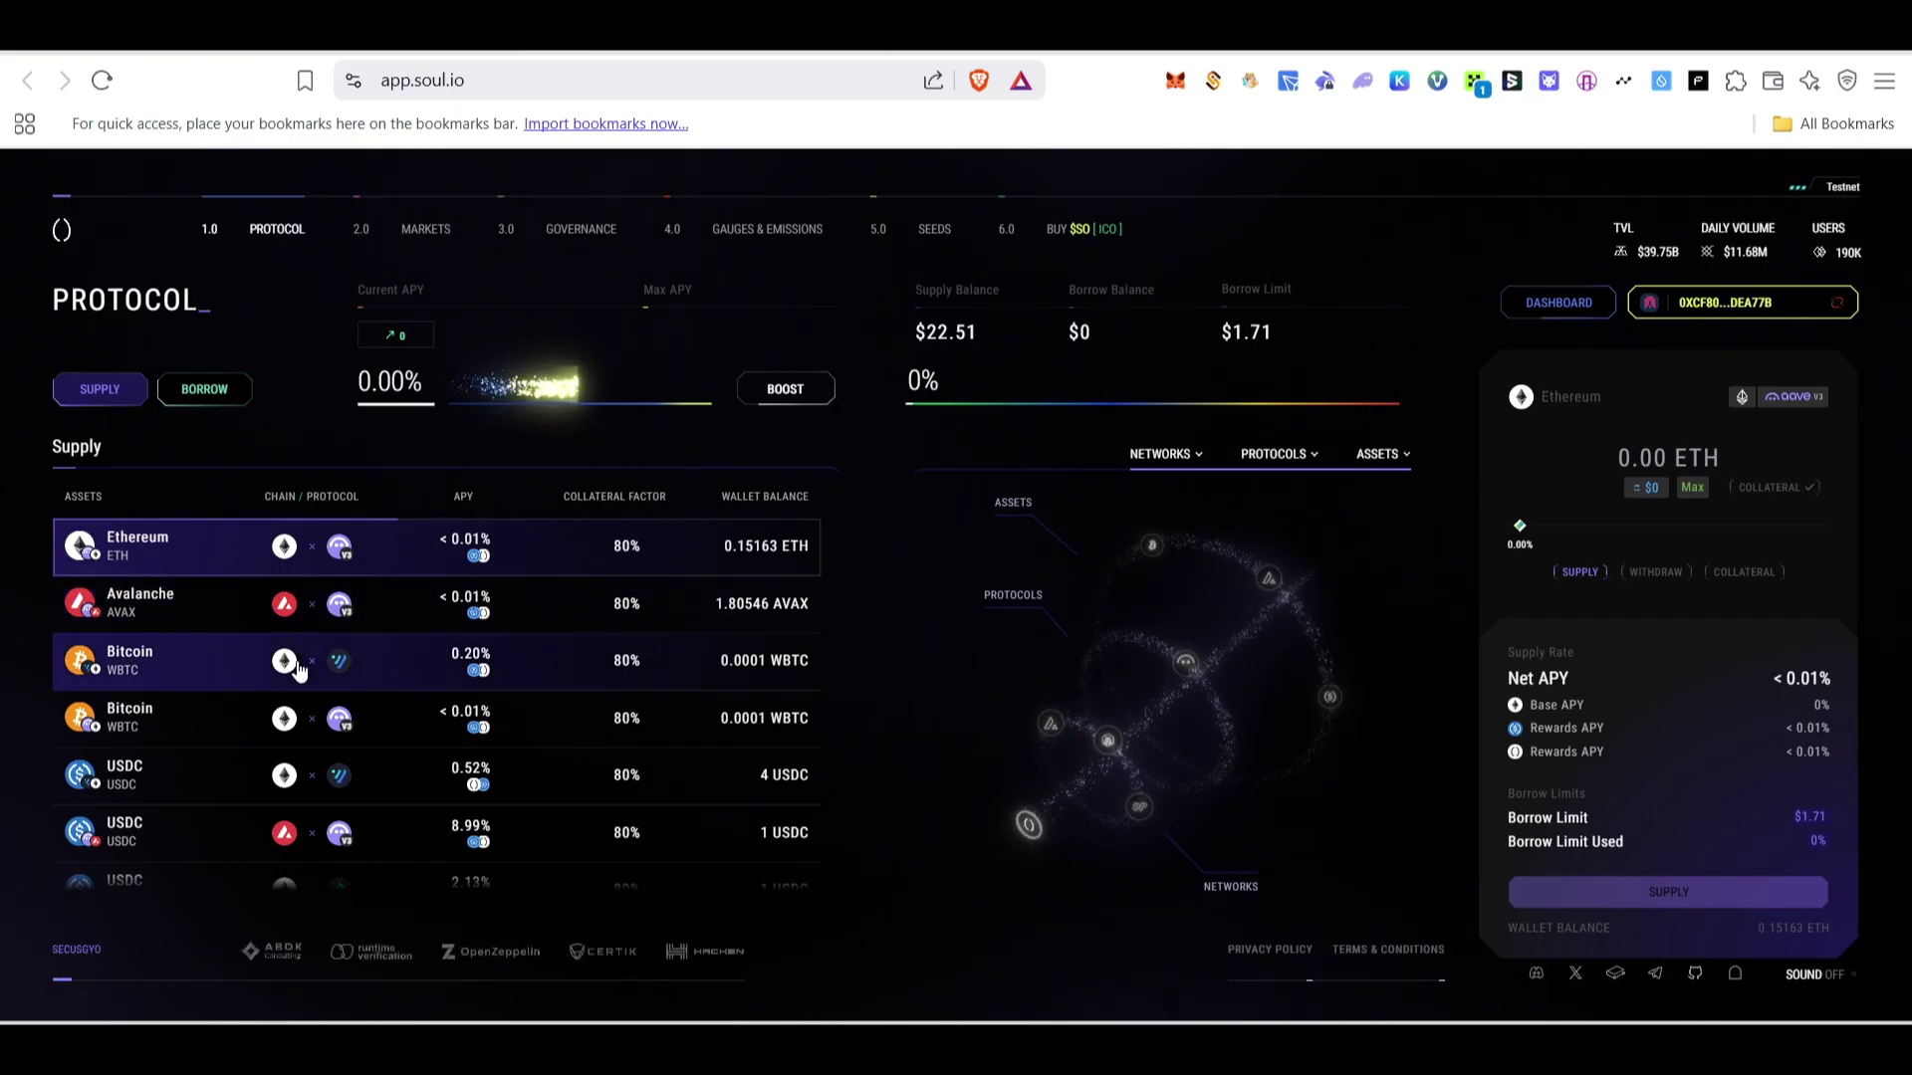
{"action": "scroll", "coordinate": [248, 670], "scroll_direction": "down", "scroll_amount": 4}
{"action": "scroll", "coordinate": [295, 715], "scroll_direction": "down", "scroll_amount": 1}
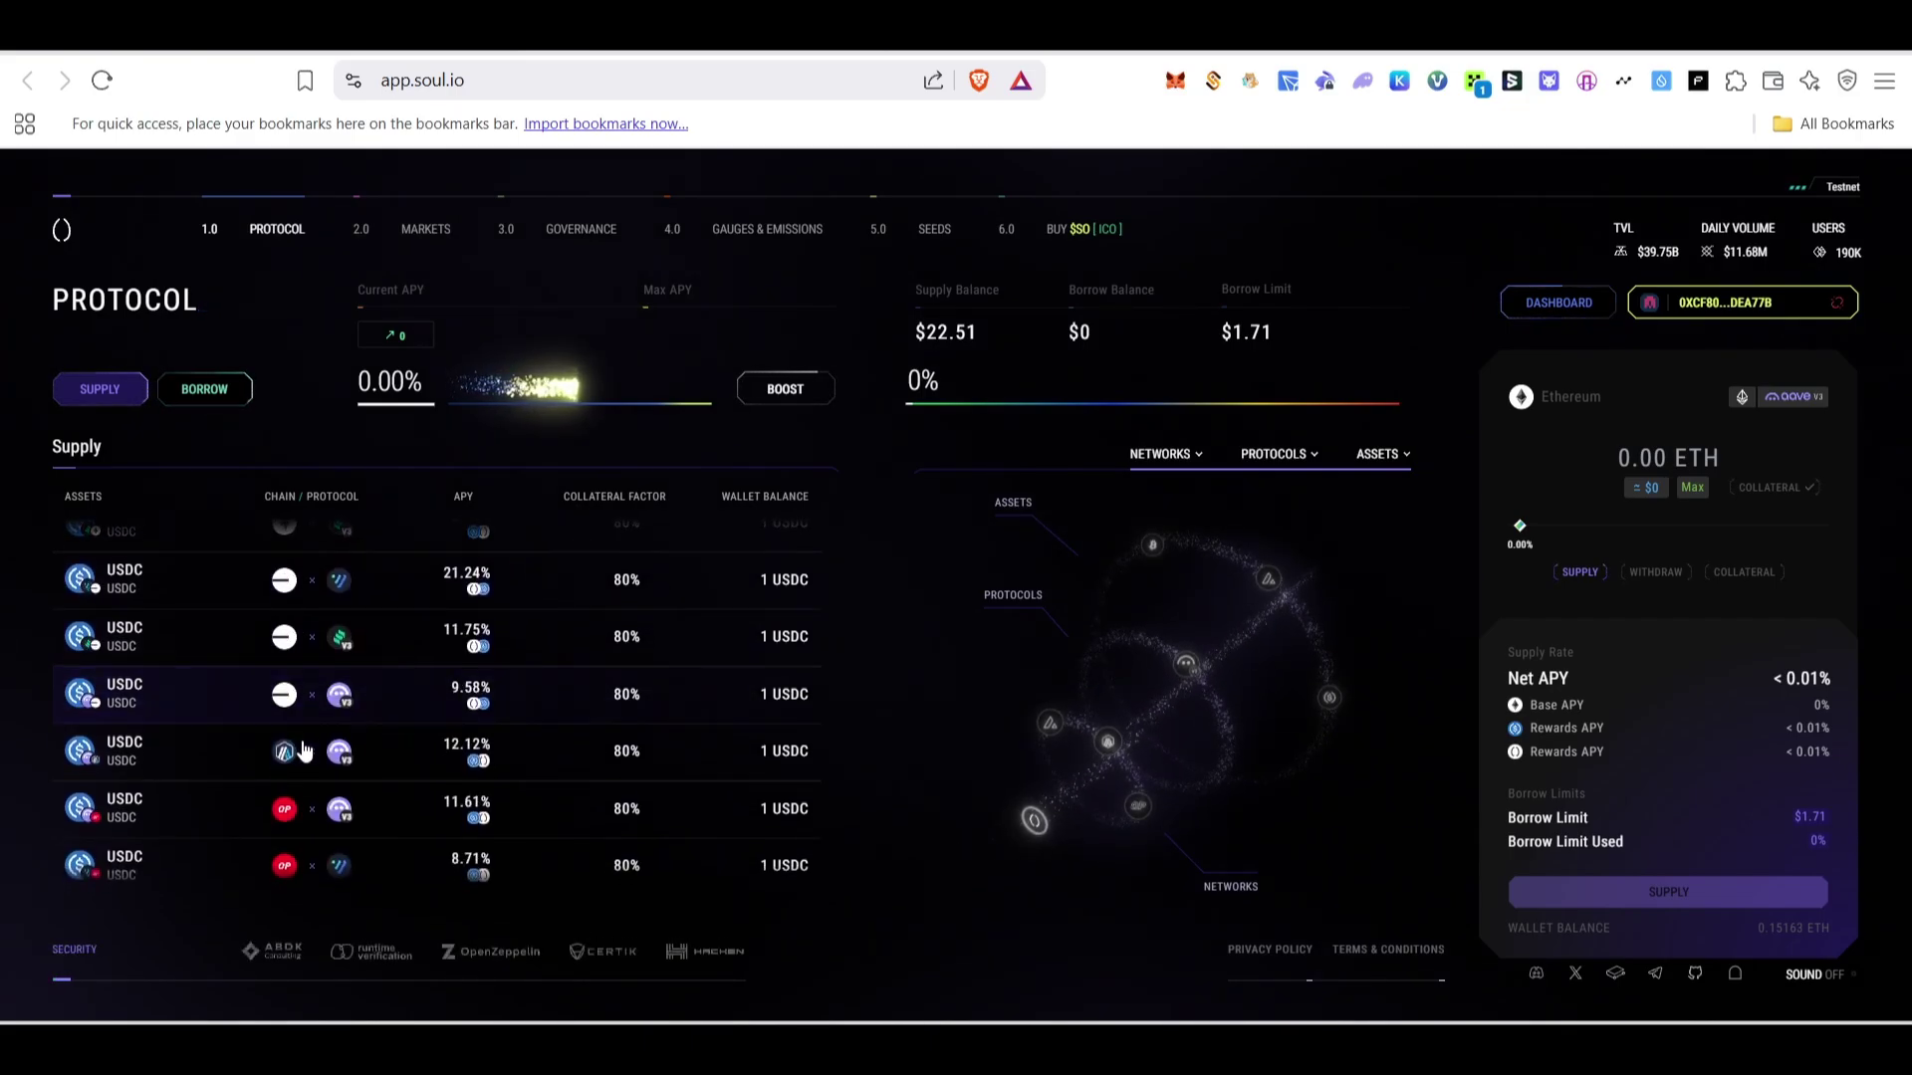
{"action": "left_click", "coordinate": [167, 752]}
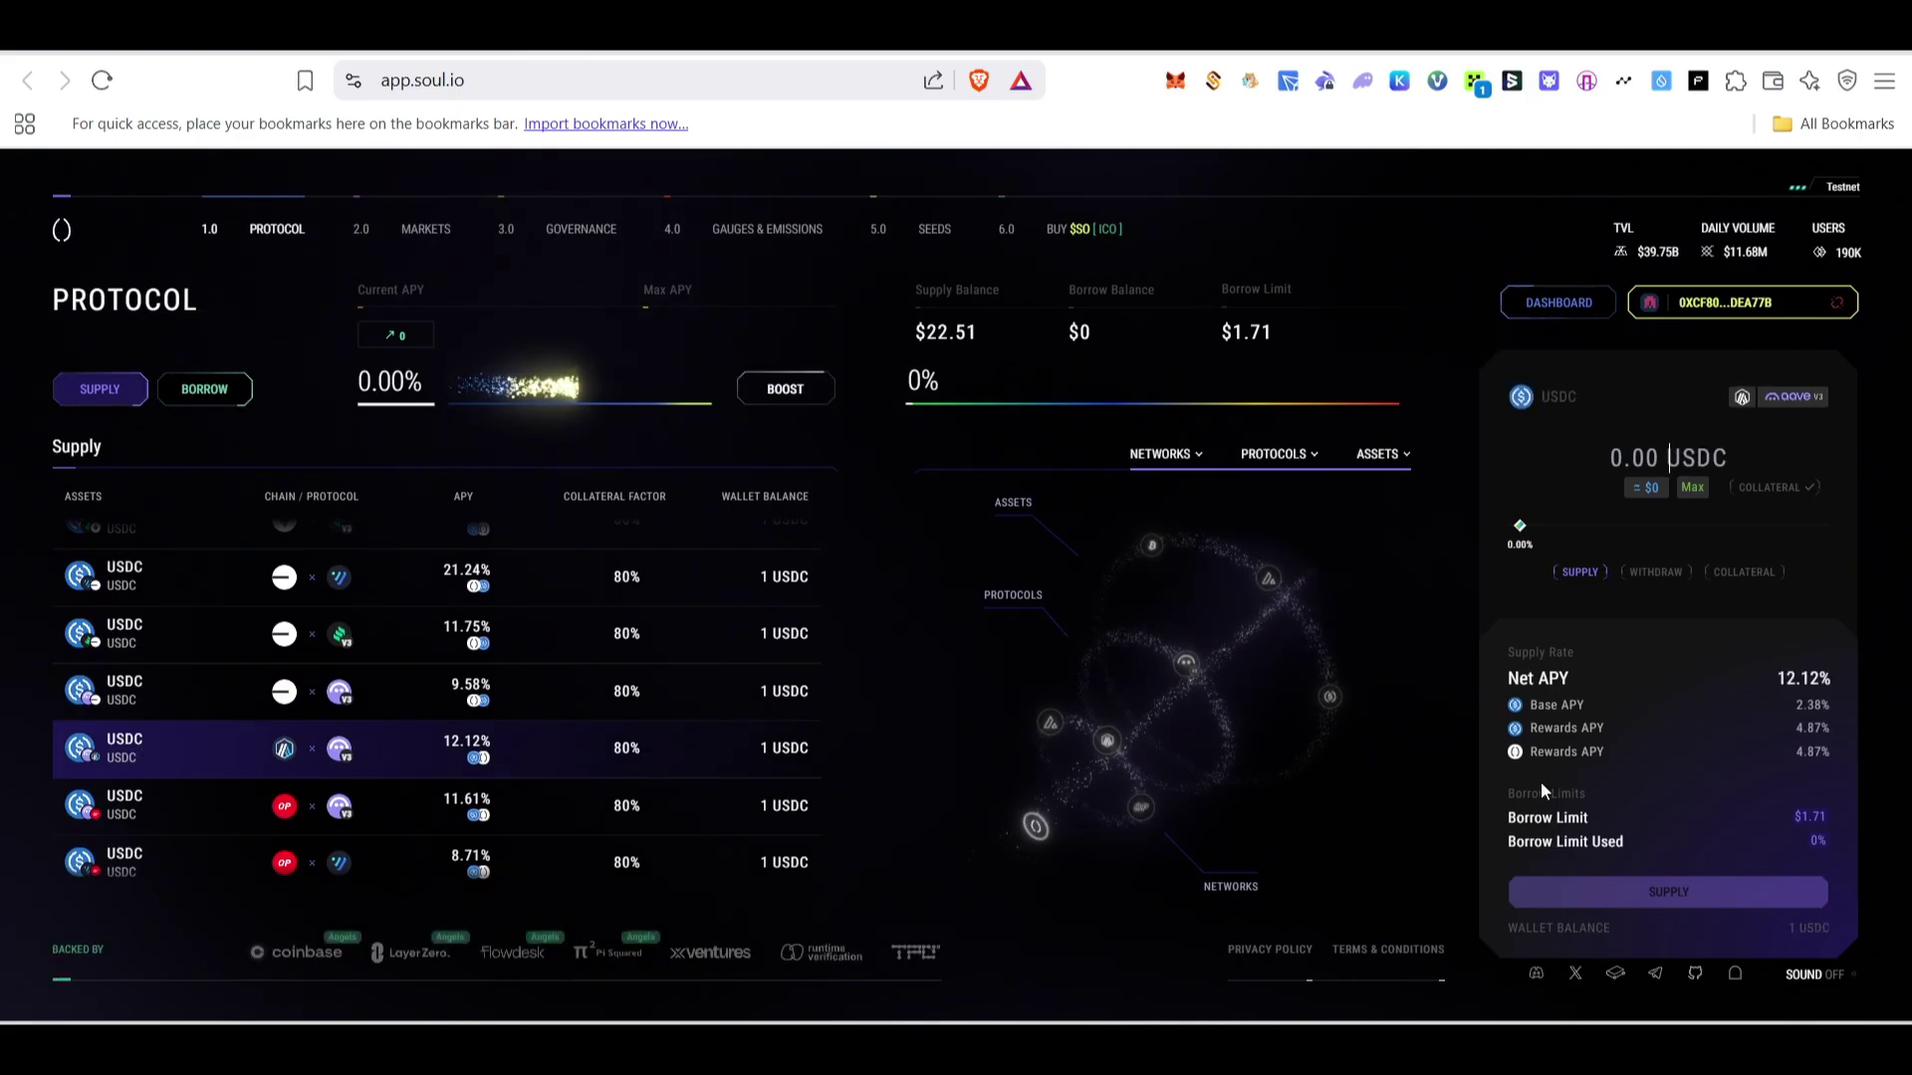
{"action": "left_click", "coordinate": [1658, 466]}
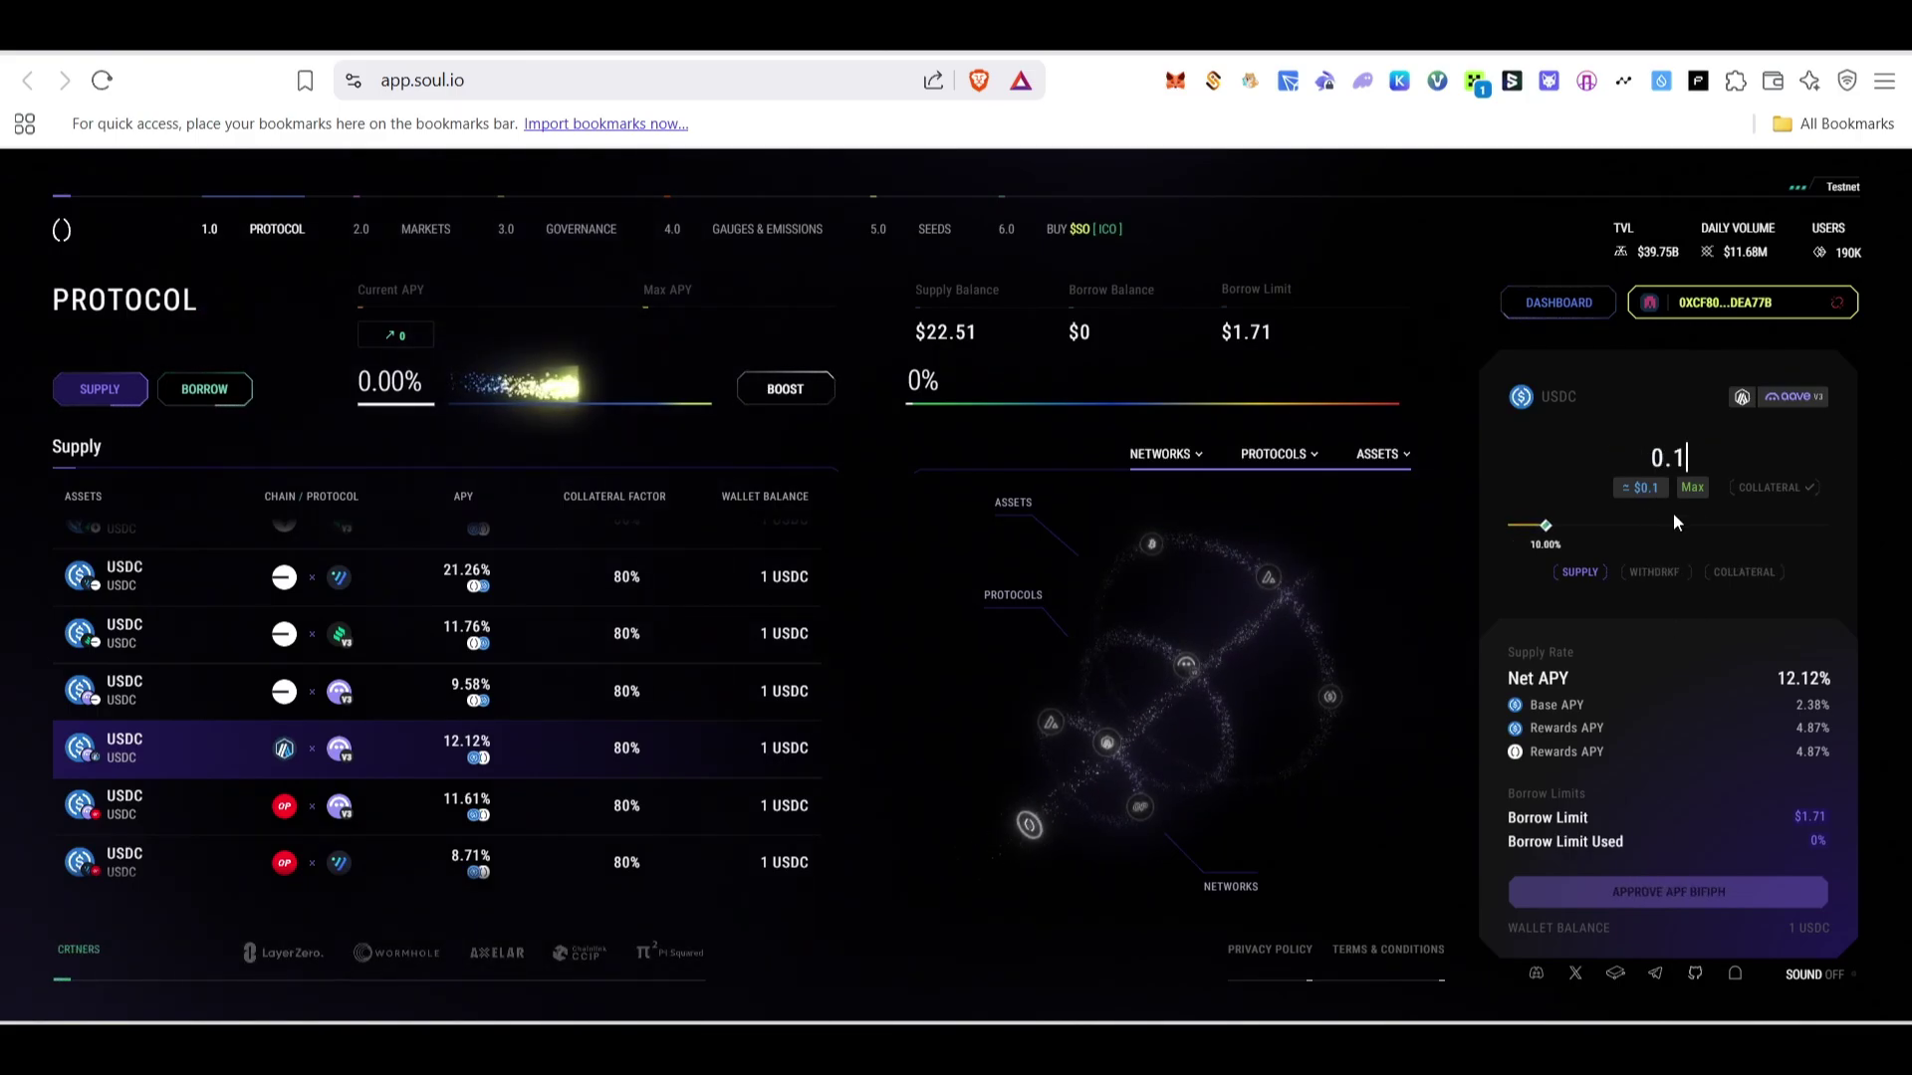
Approve and supply the 0.1 USDC on Arbitrum Sepolia, confirming both transactions in the wallet.
{"action": "left_click", "coordinate": [1755, 880]}
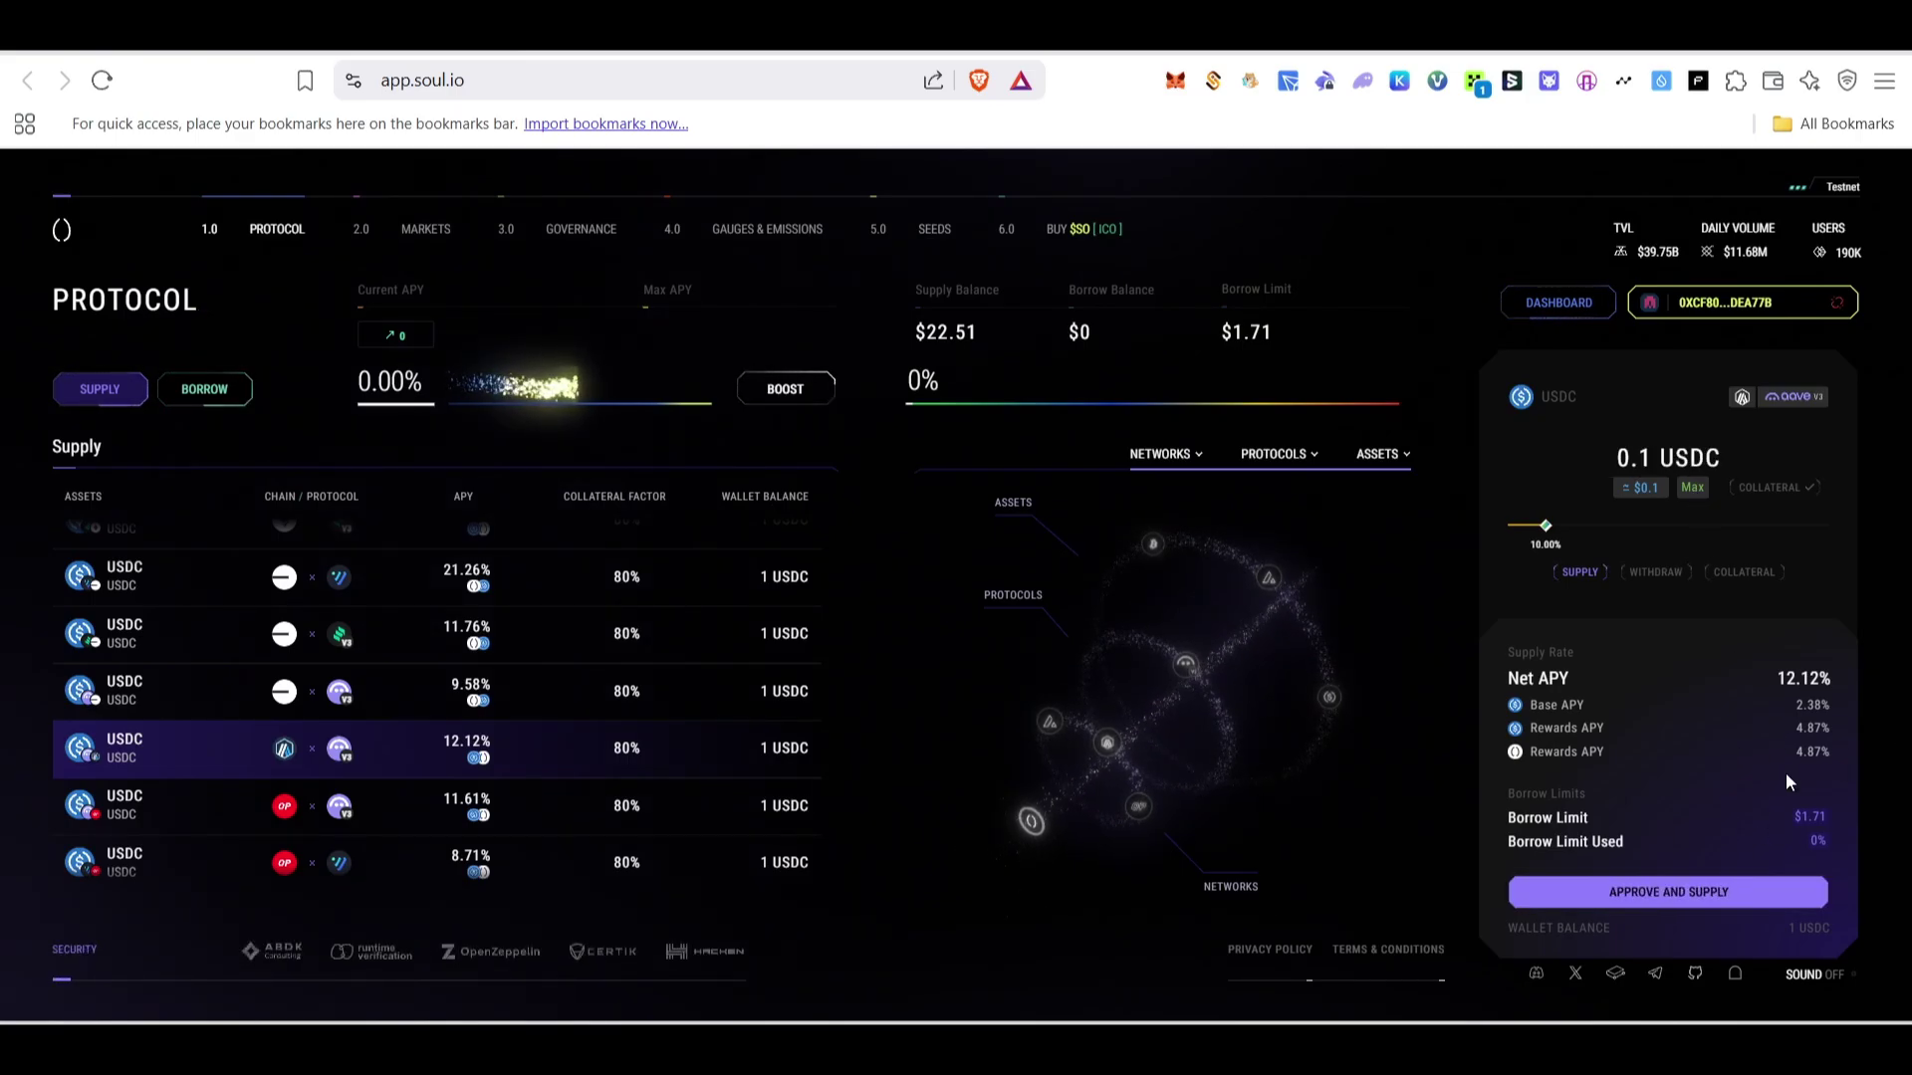
{"action": "left_click", "coordinate": [1691, 899]}
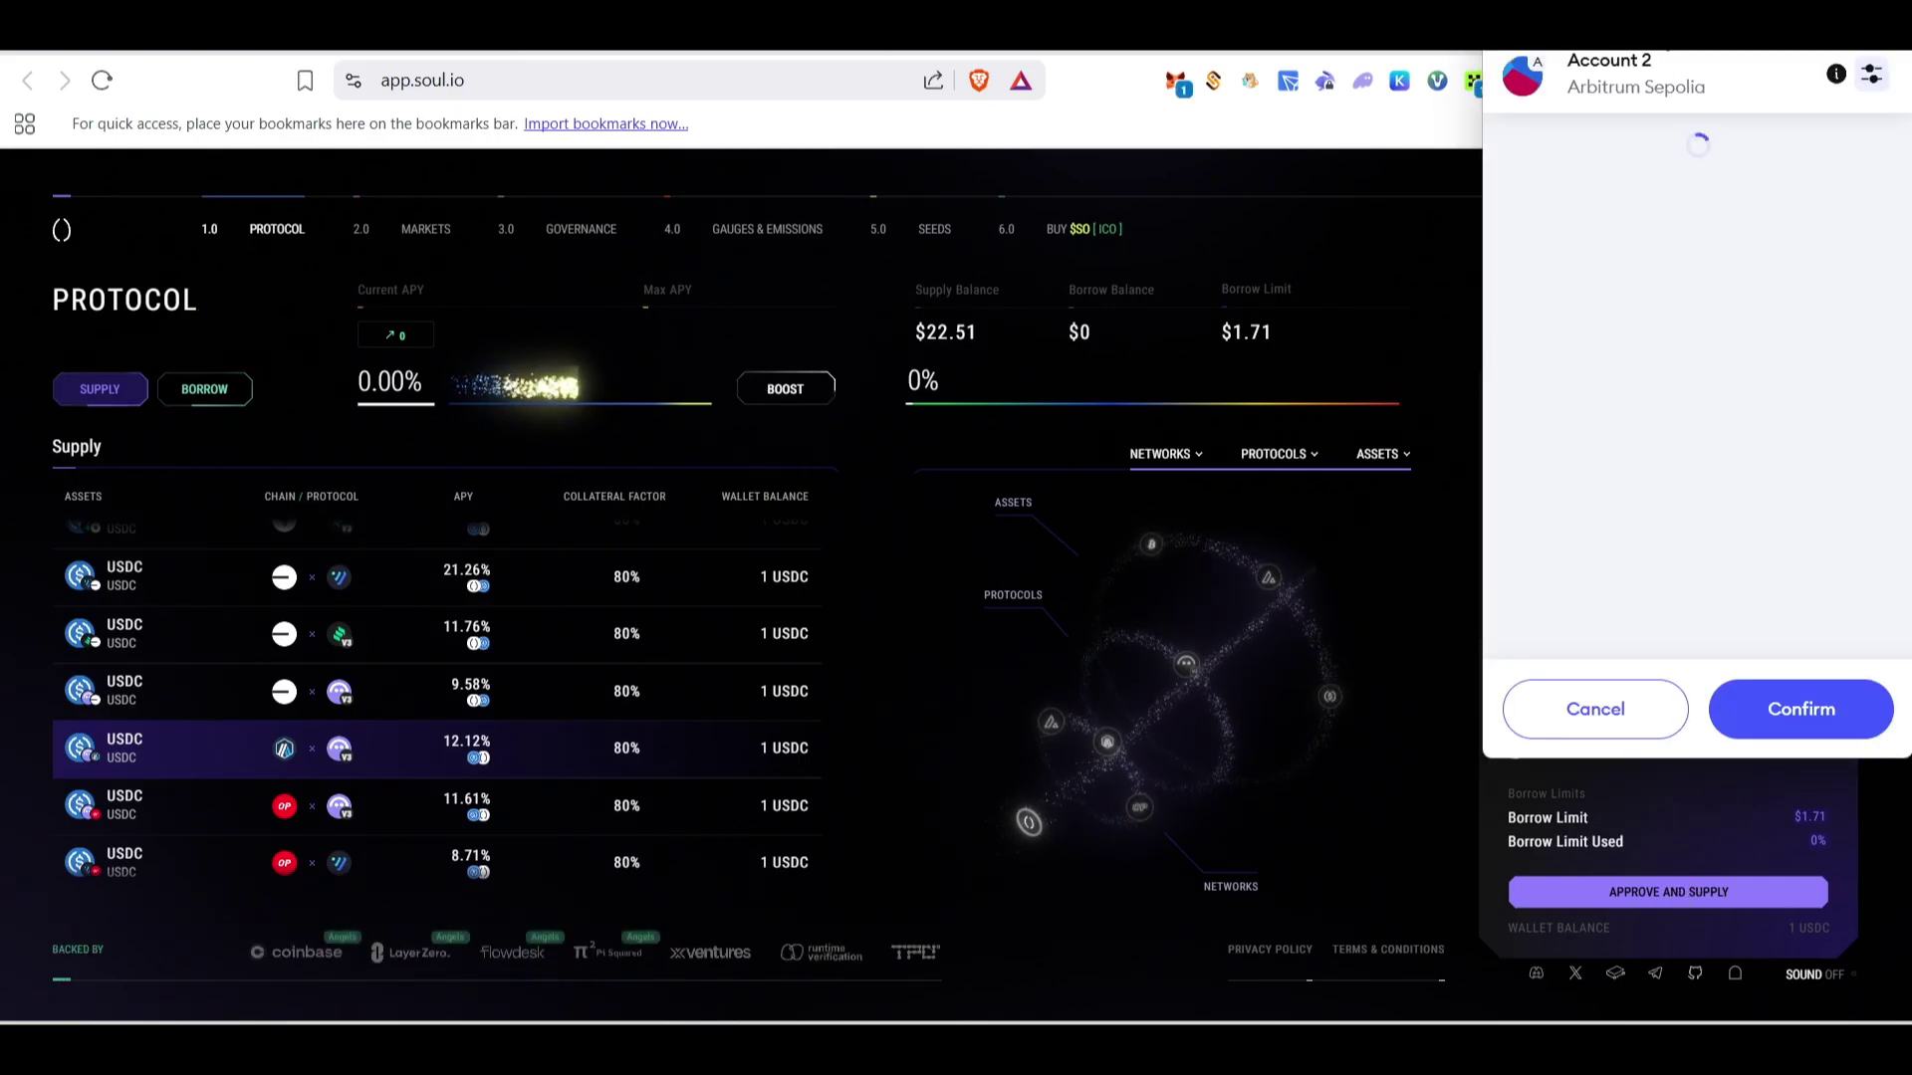
{"action": "left_click", "coordinate": [1828, 722]}
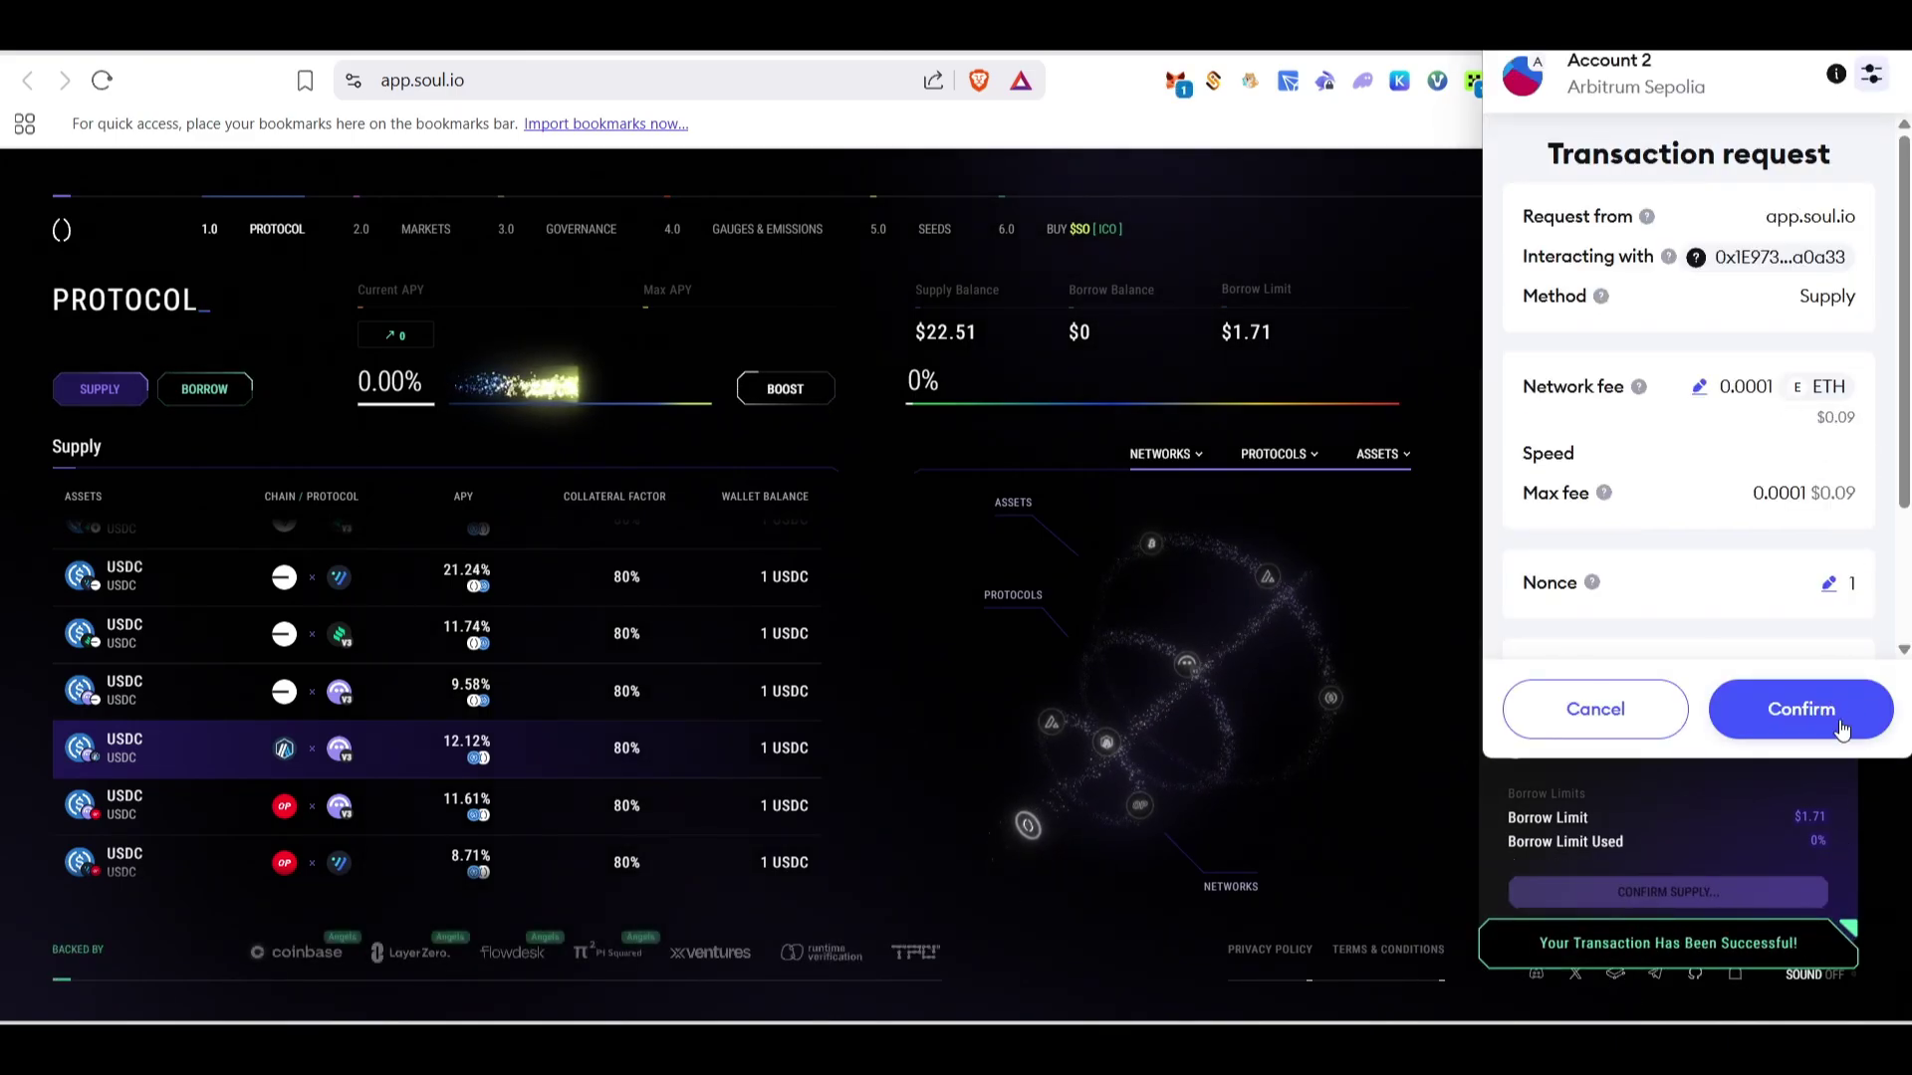
{"action": "left_click", "coordinate": [1821, 719]}
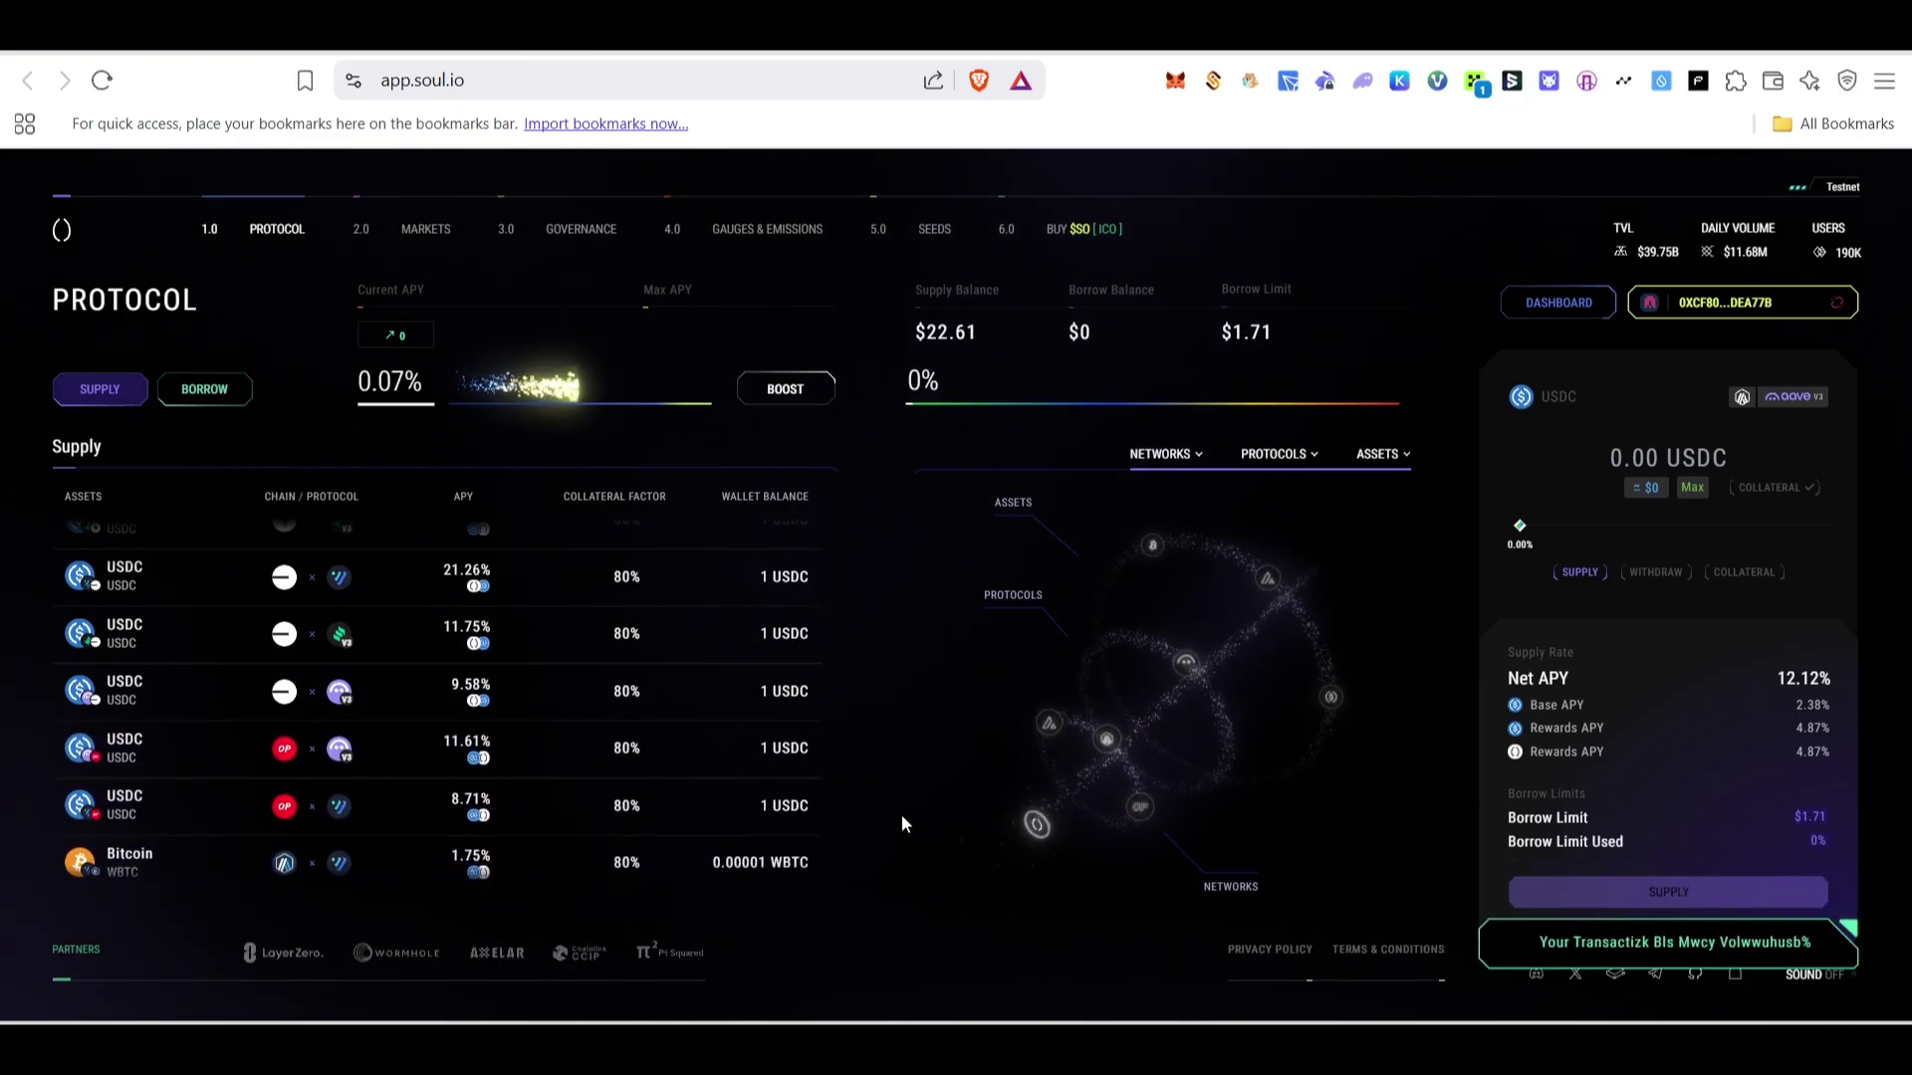
Return to the quests and verify the Quest 3 task for supplying an asset on the Arbitrum chain.
{"action": "scroll", "coordinate": [598, 854], "scroll_direction": "down", "scroll_amount": 5}
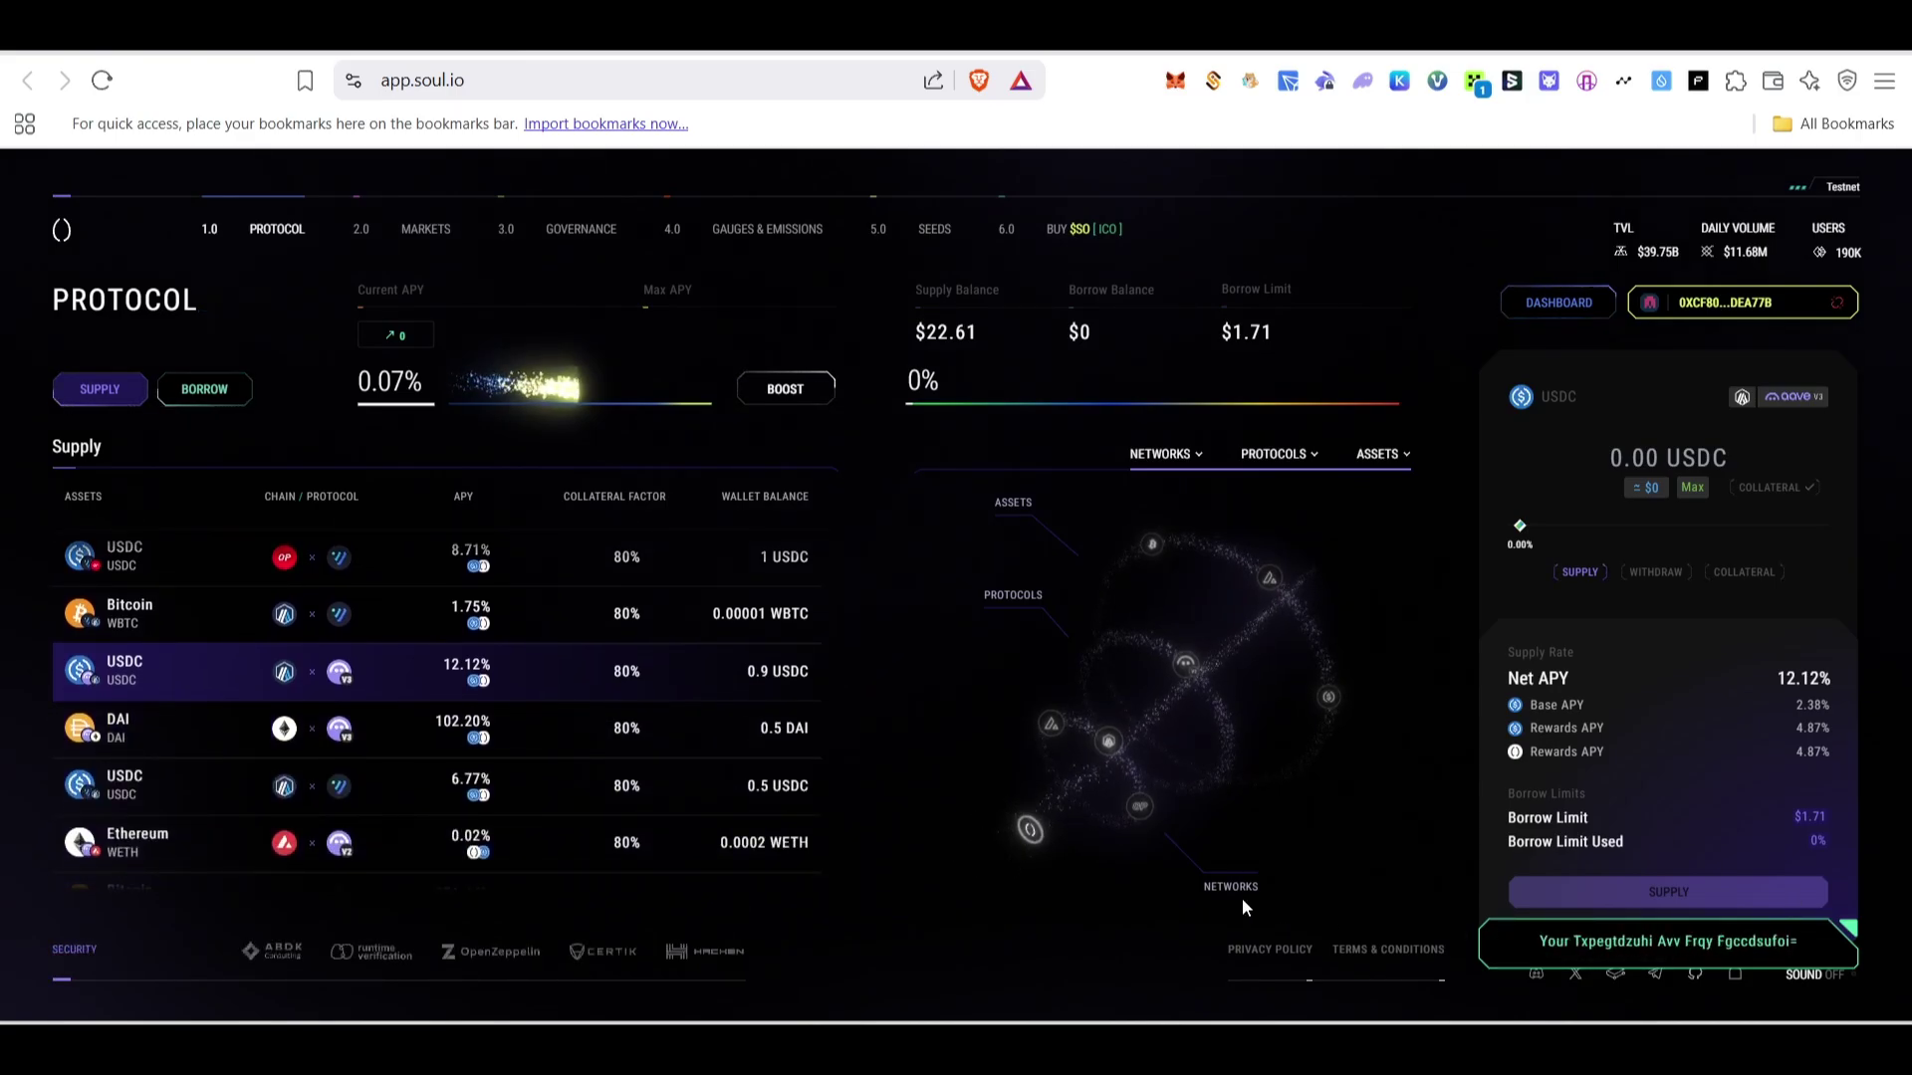
{"action": "left_click", "coordinate": [934, 229]}
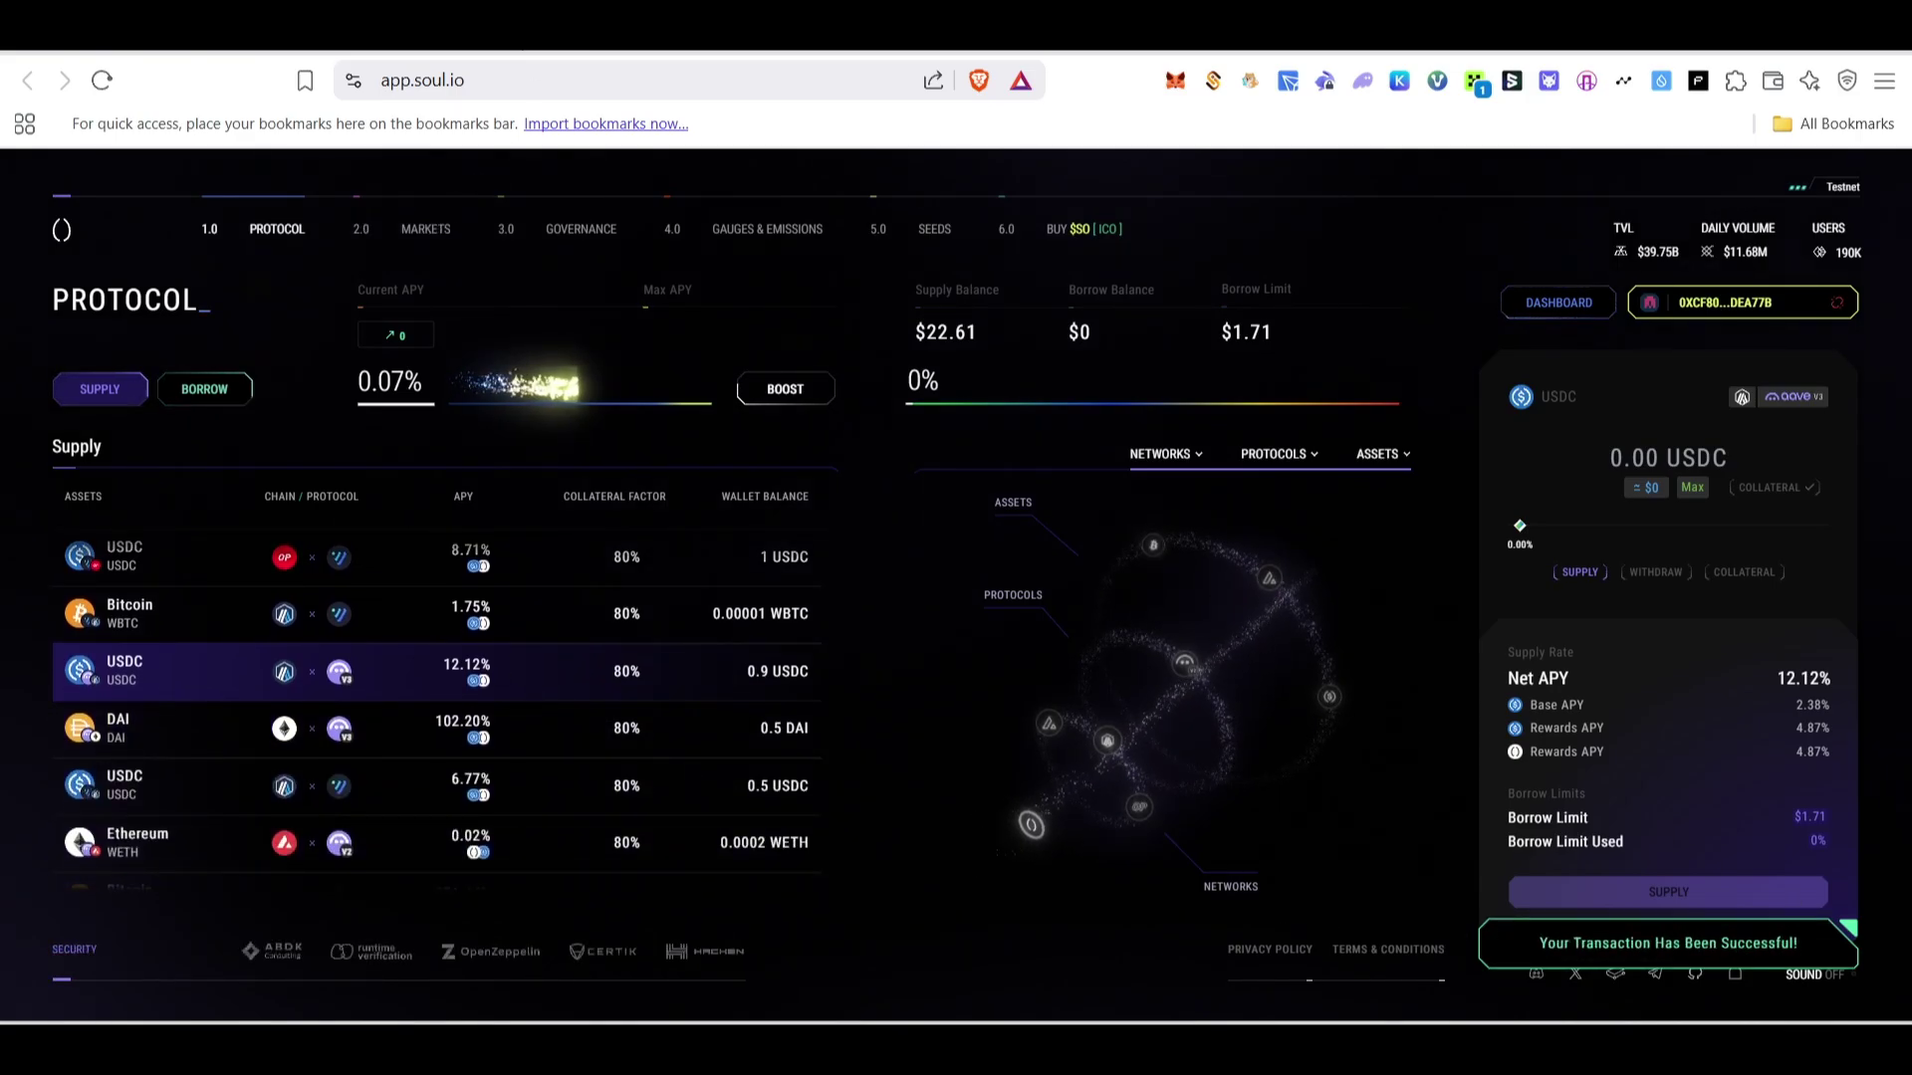
{"action": "left_click", "coordinate": [1808, 684]}
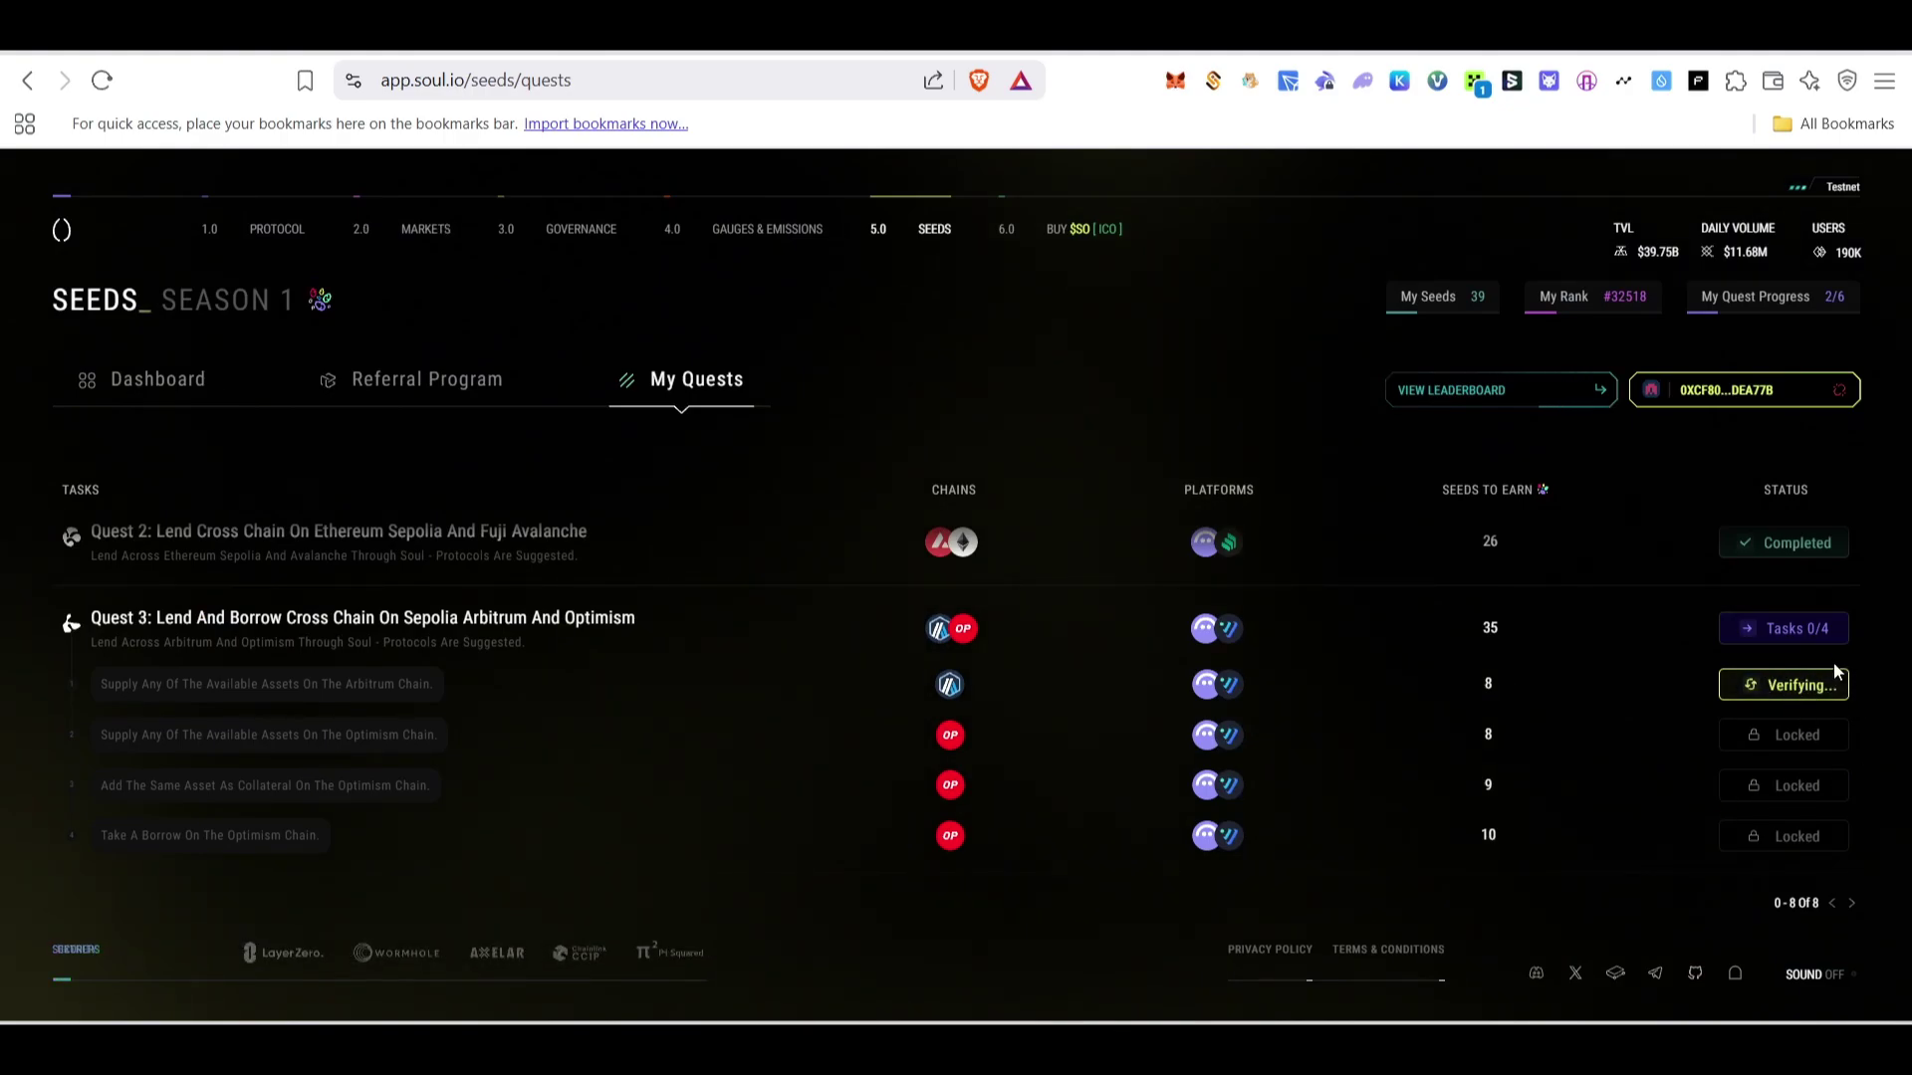
{"action": "left_click", "coordinate": [1829, 702]}
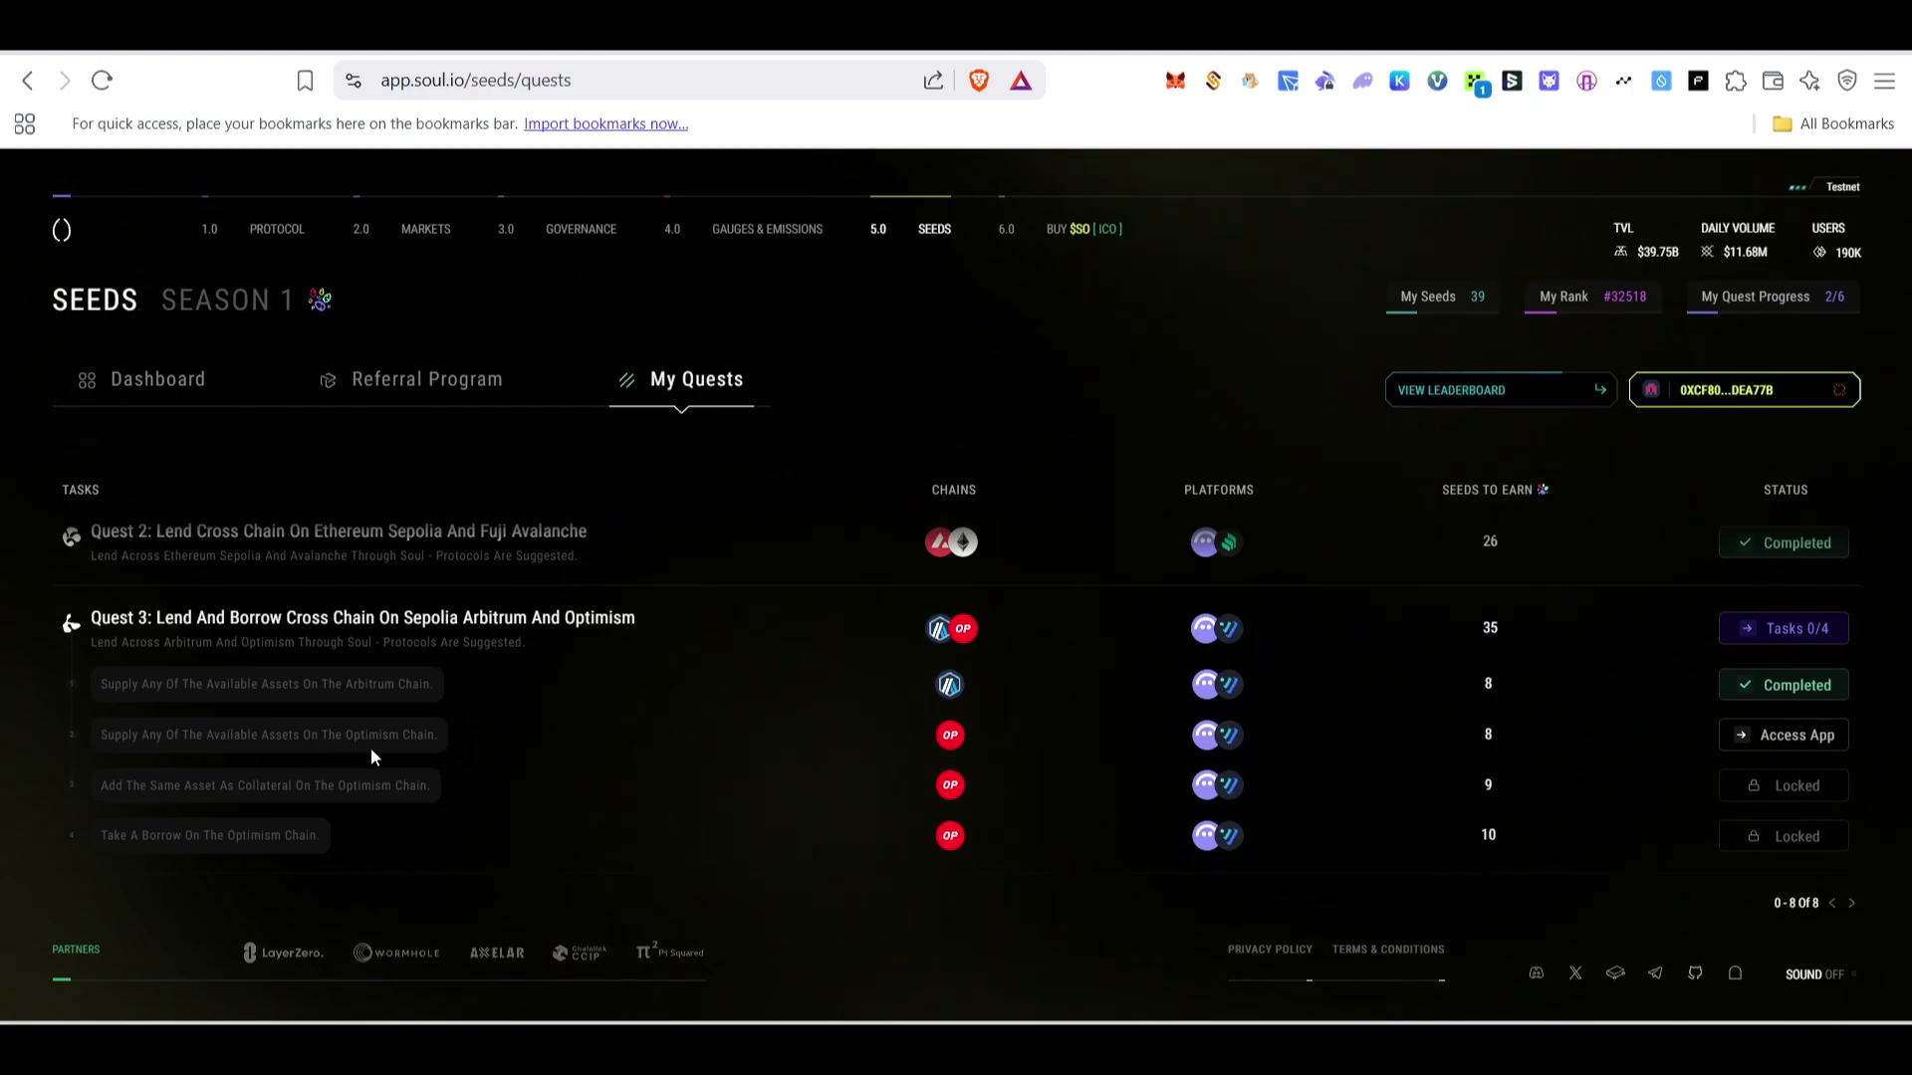
Open the Optimism supply task and prepare a supply of 0.1 USDC on the Optimism chain with Aave V3.
{"action": "left_click", "coordinate": [1790, 742]}
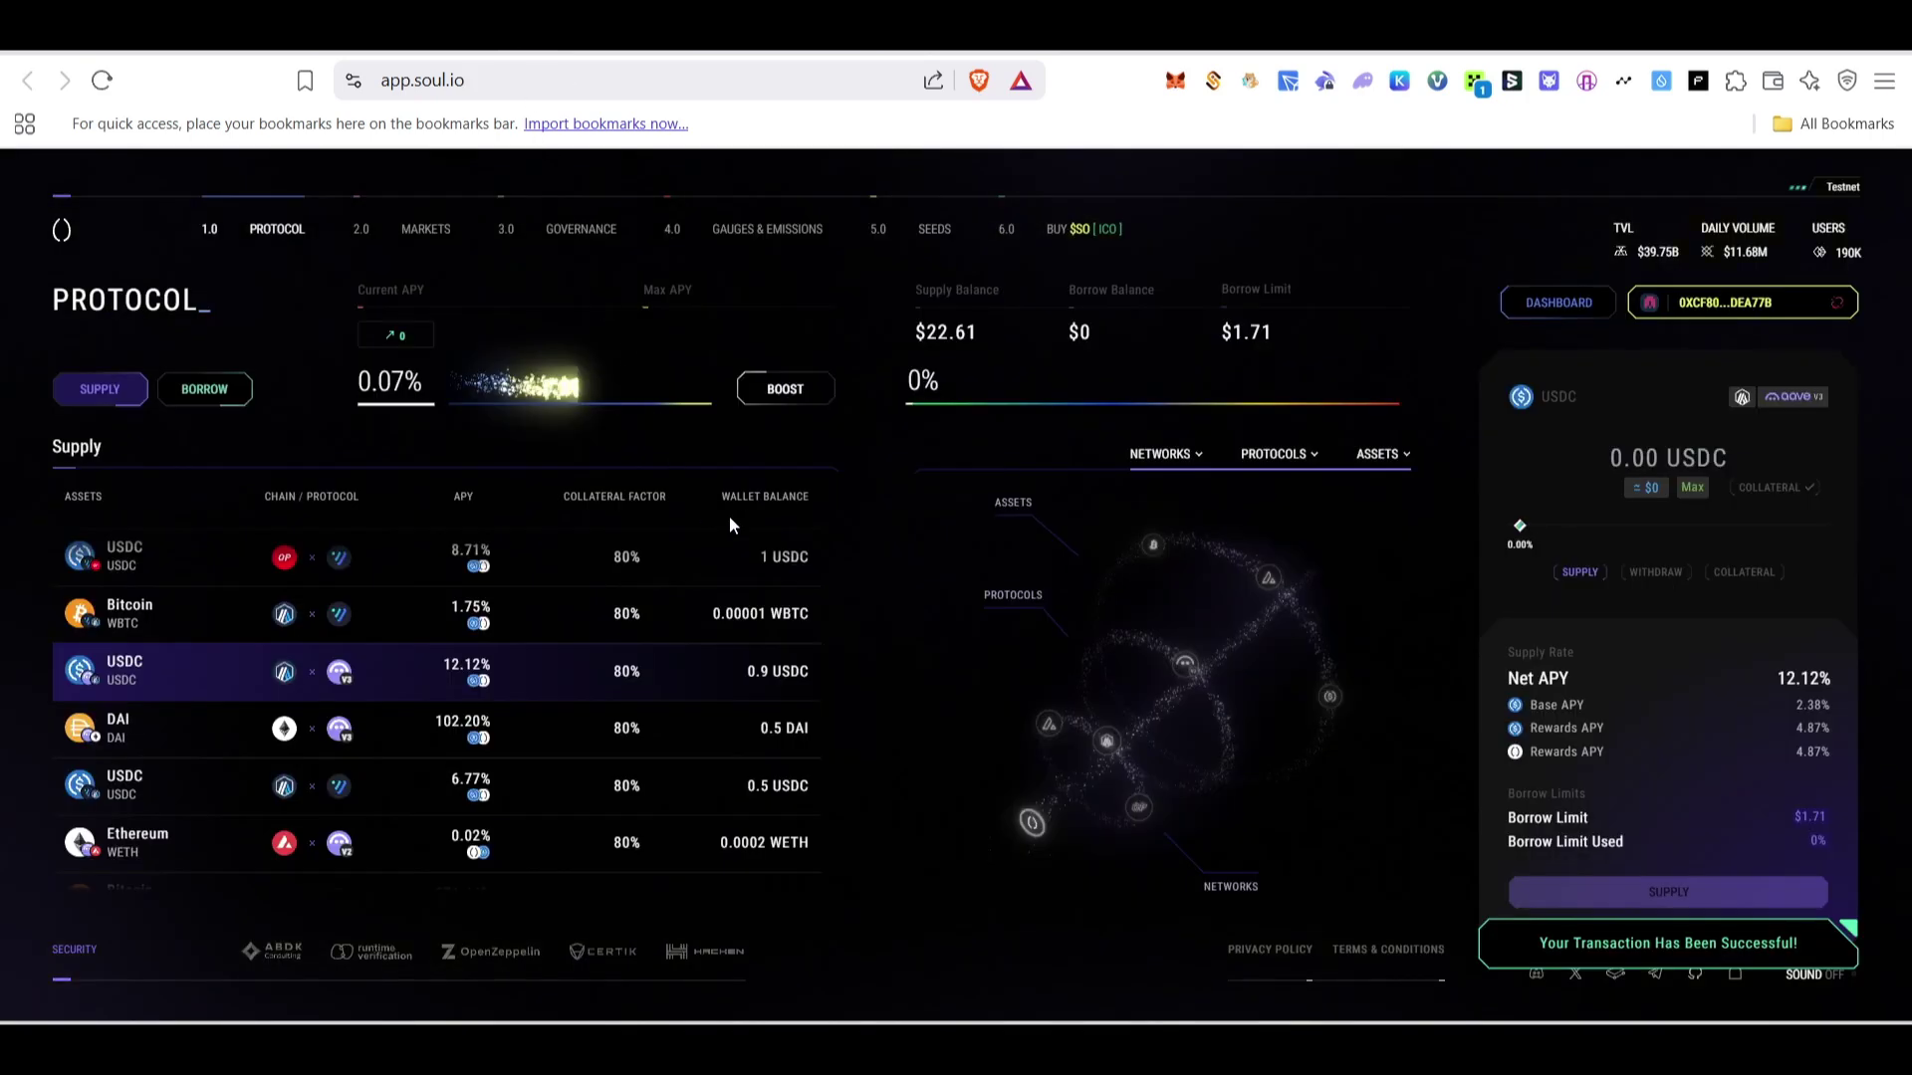
{"action": "scroll", "coordinate": [339, 648], "scroll_direction": "up", "scroll_amount": 5}
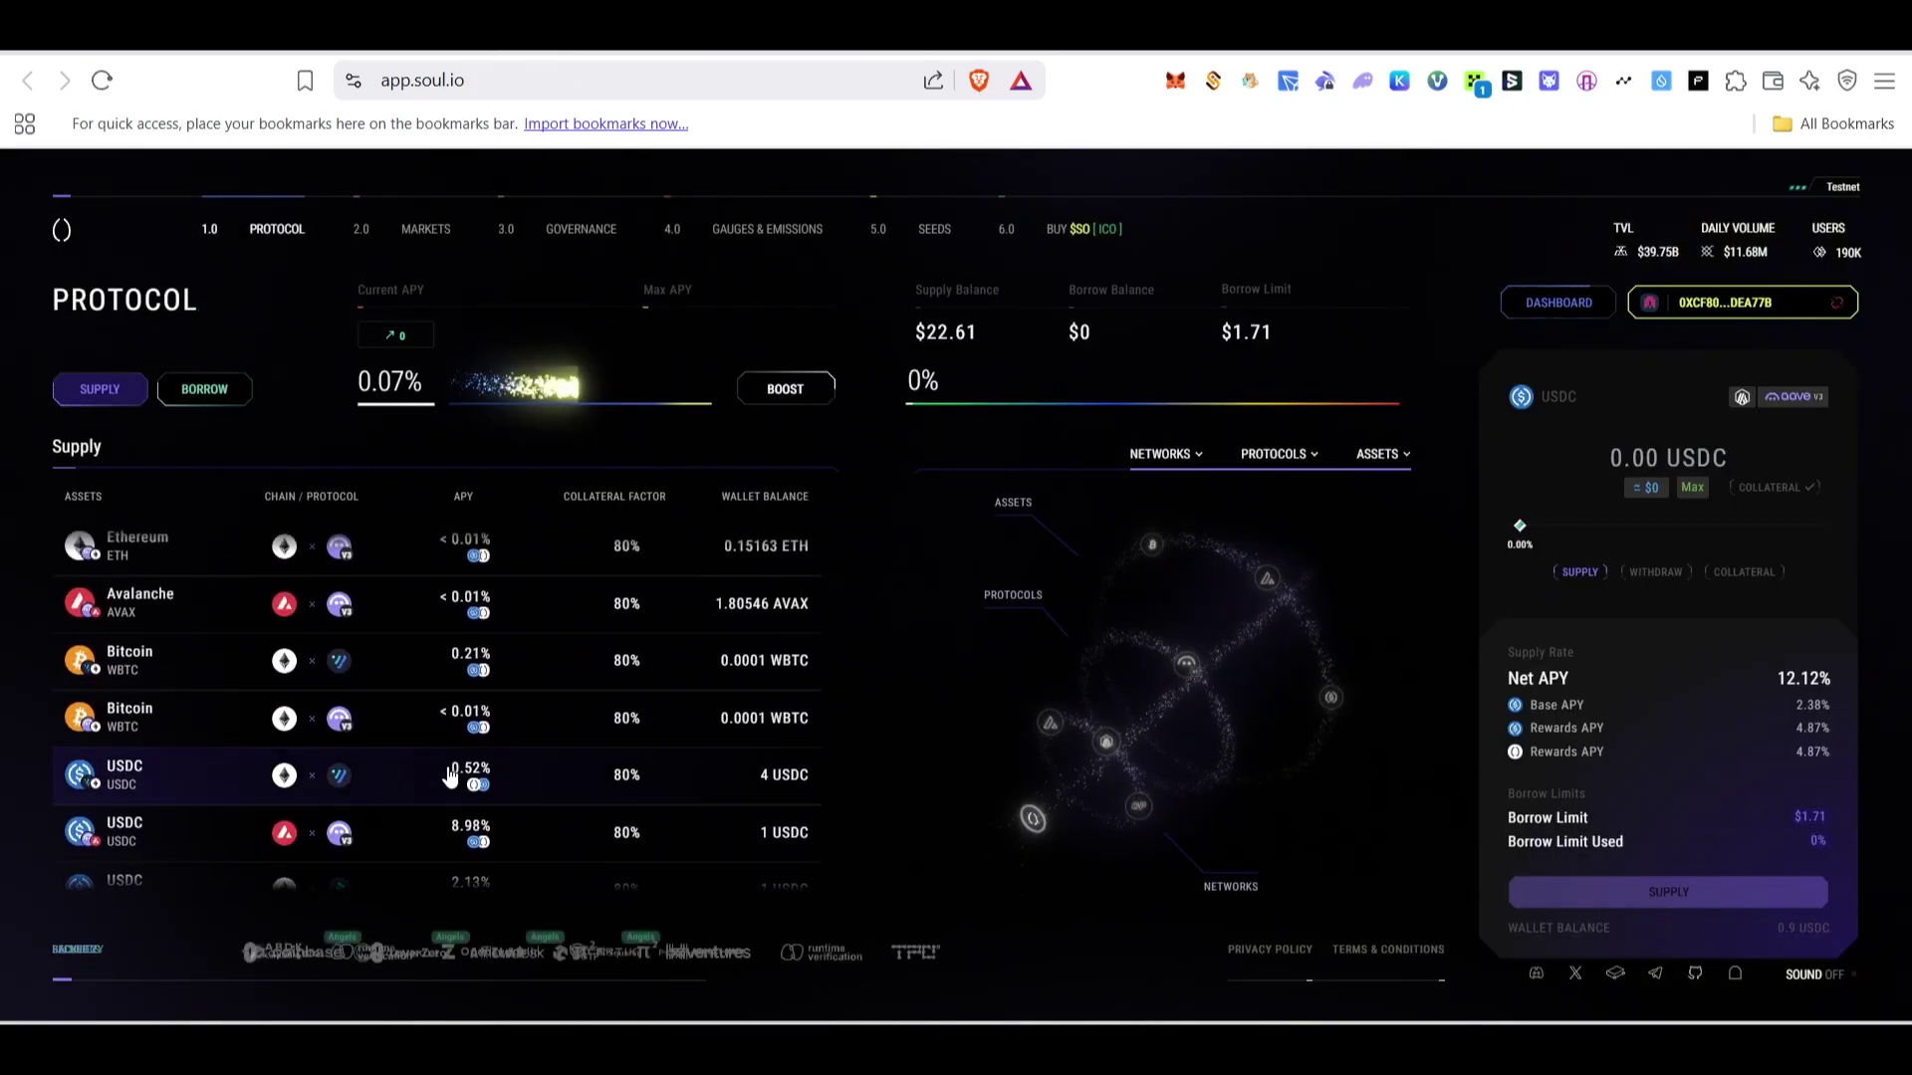
{"action": "scroll", "coordinate": [385, 757], "scroll_direction": "down", "scroll_amount": 4}
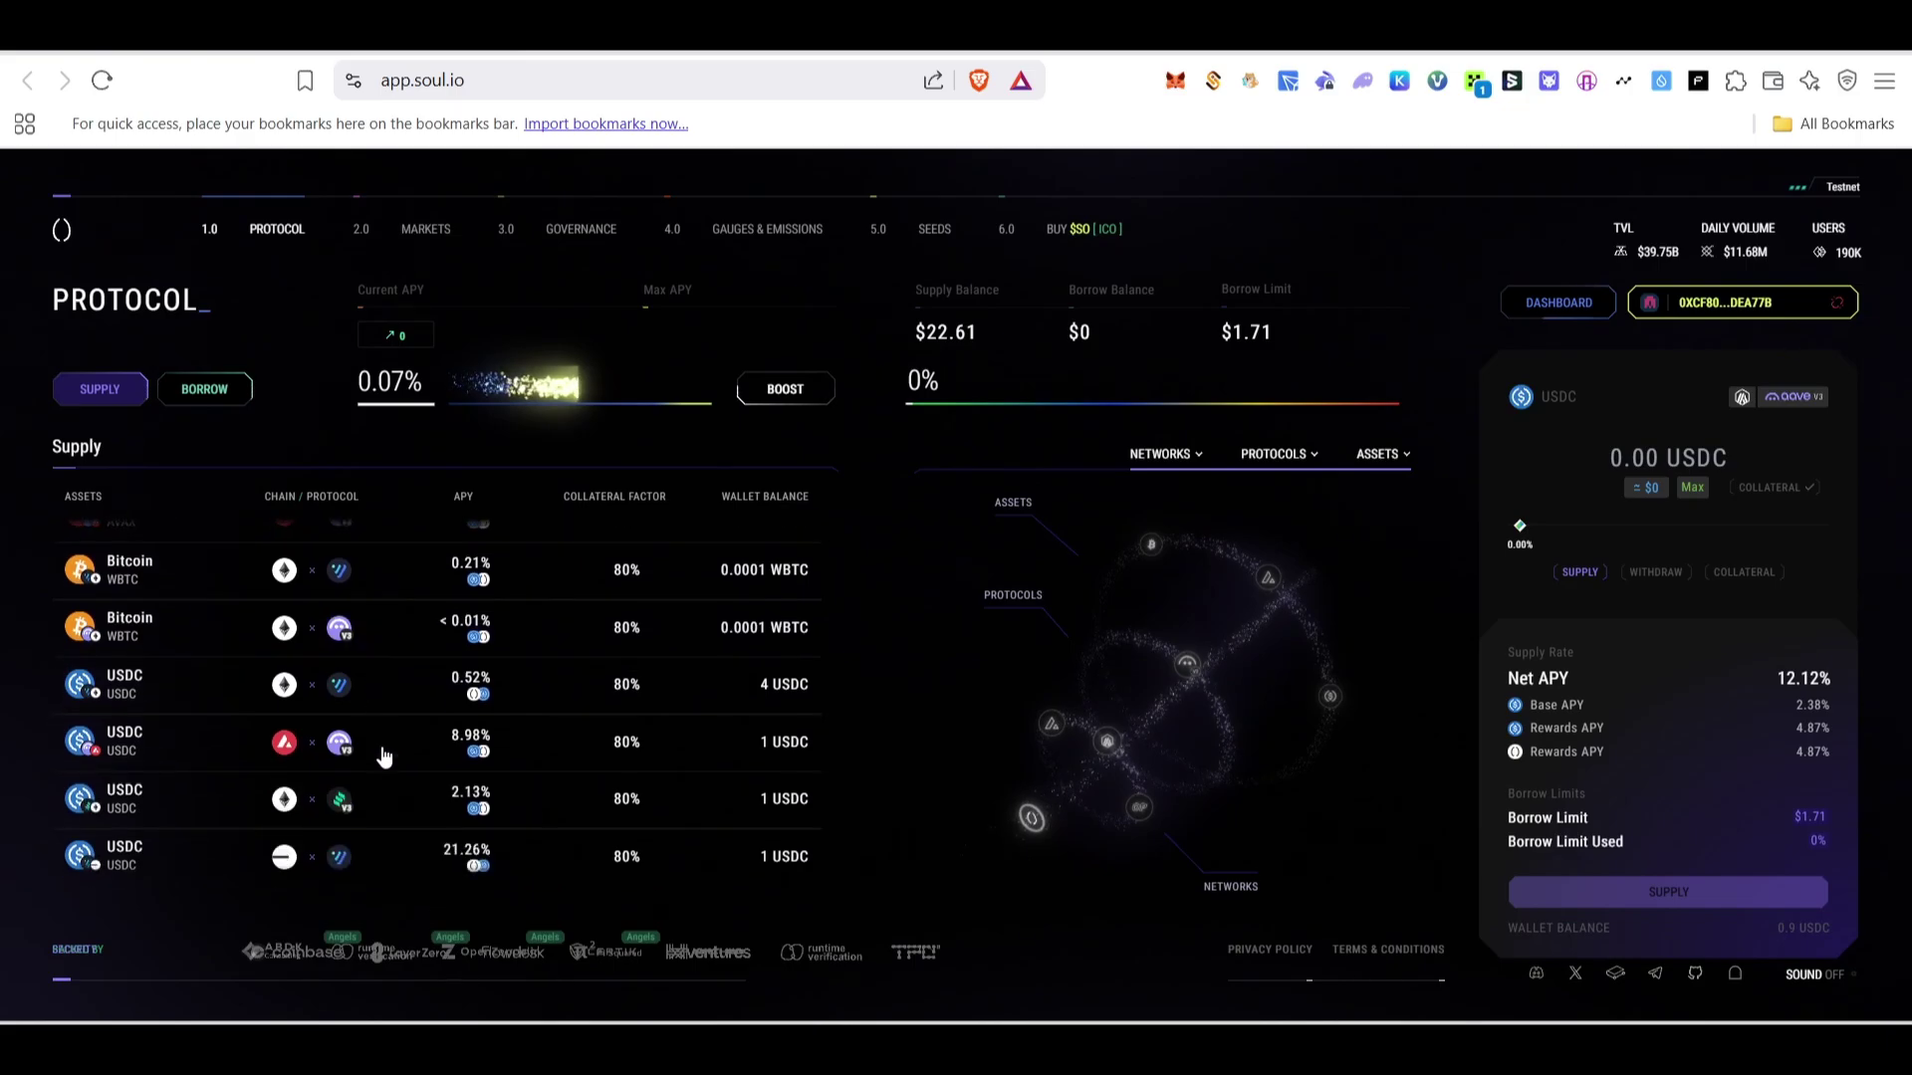
{"action": "scroll", "coordinate": [390, 762], "scroll_direction": "down", "scroll_amount": 4}
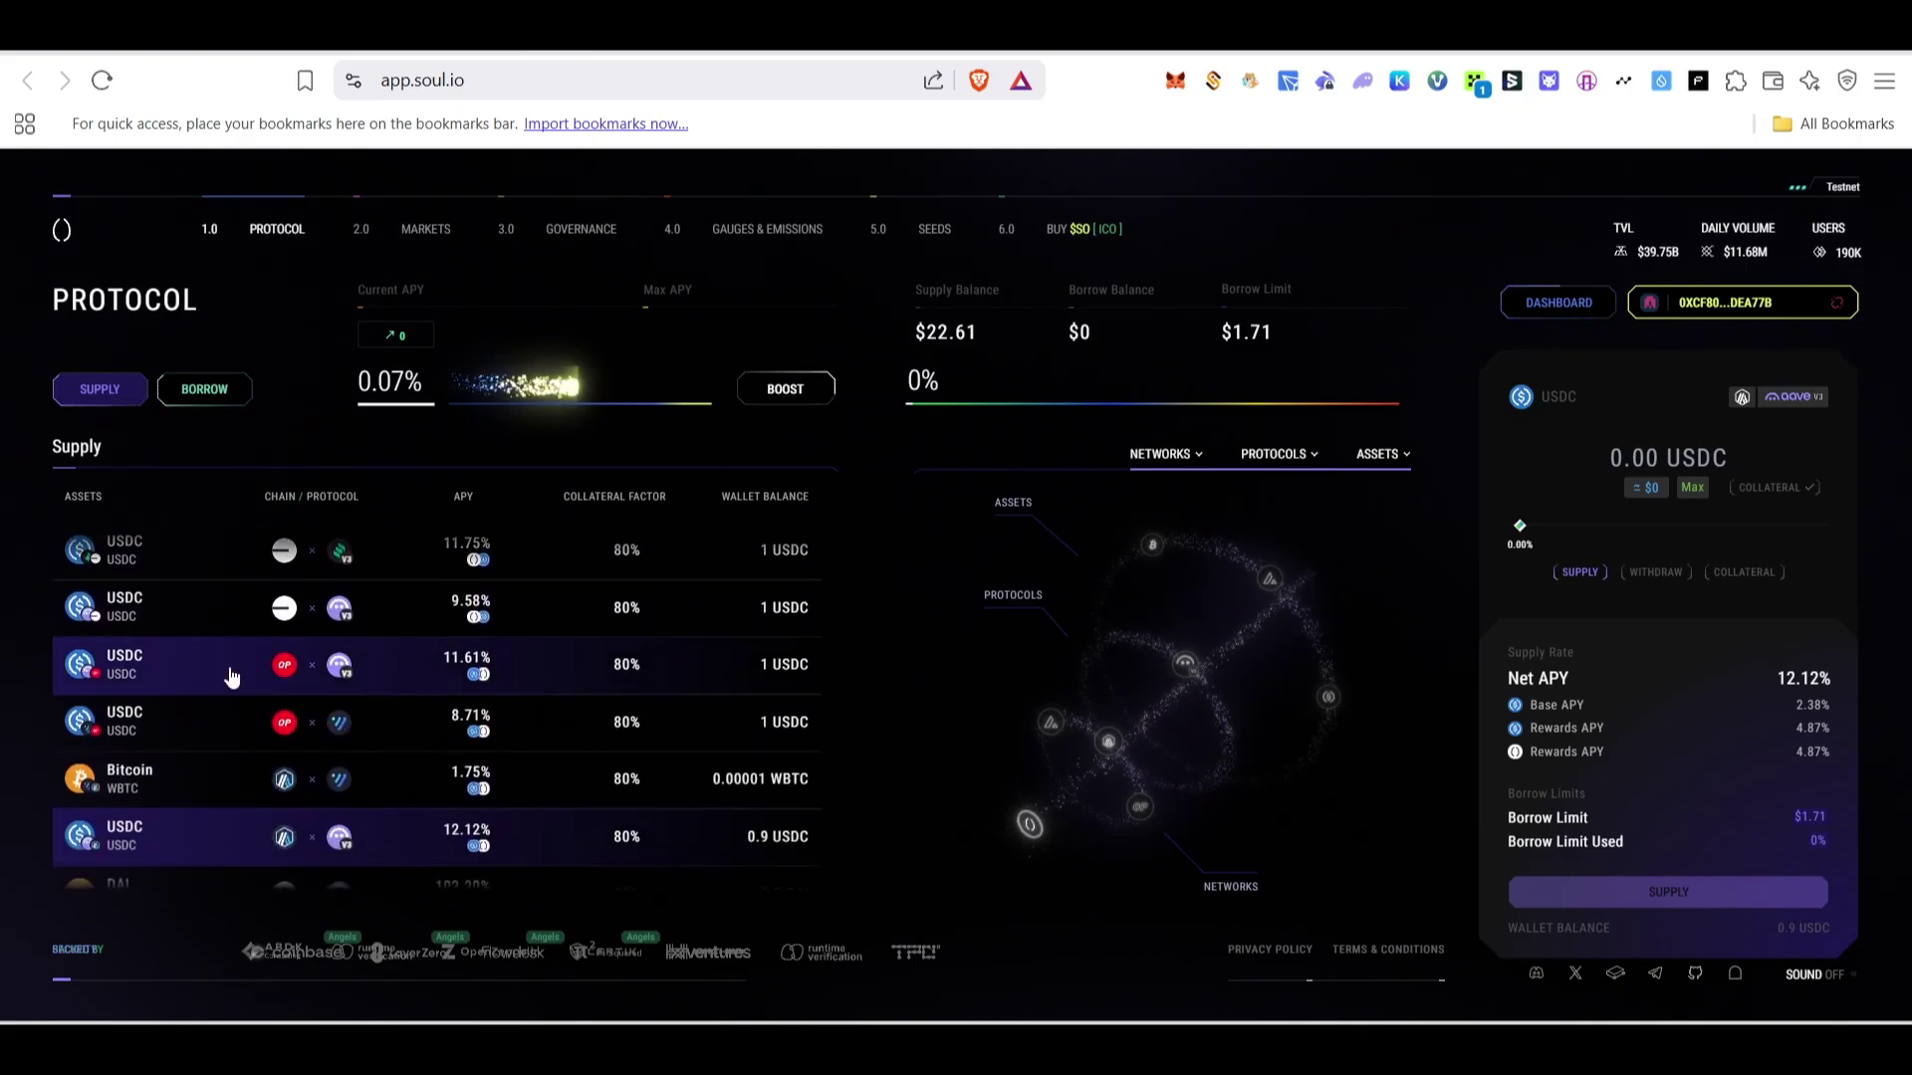
{"action": "left_click", "coordinate": [136, 673]}
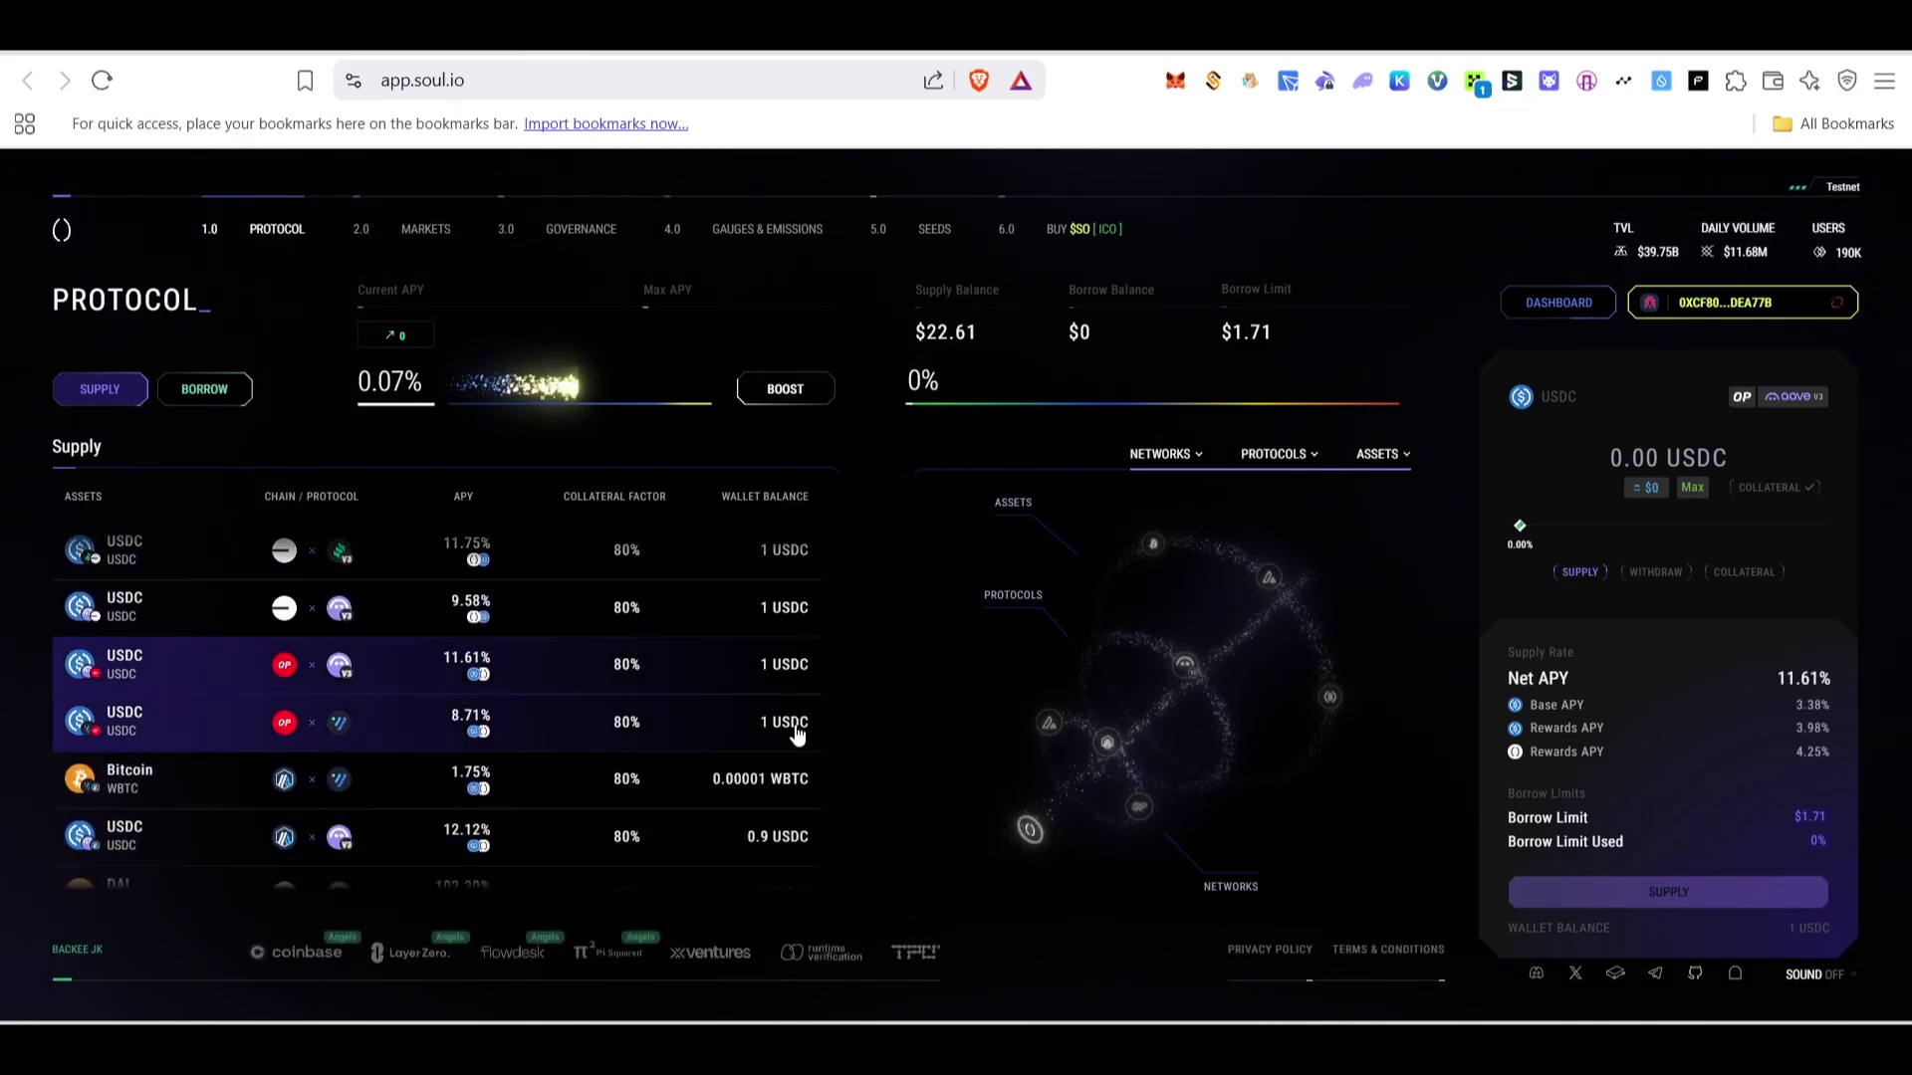
{"action": "left_click", "coordinate": [1555, 455]}
{"action": "type", "text": "0"}
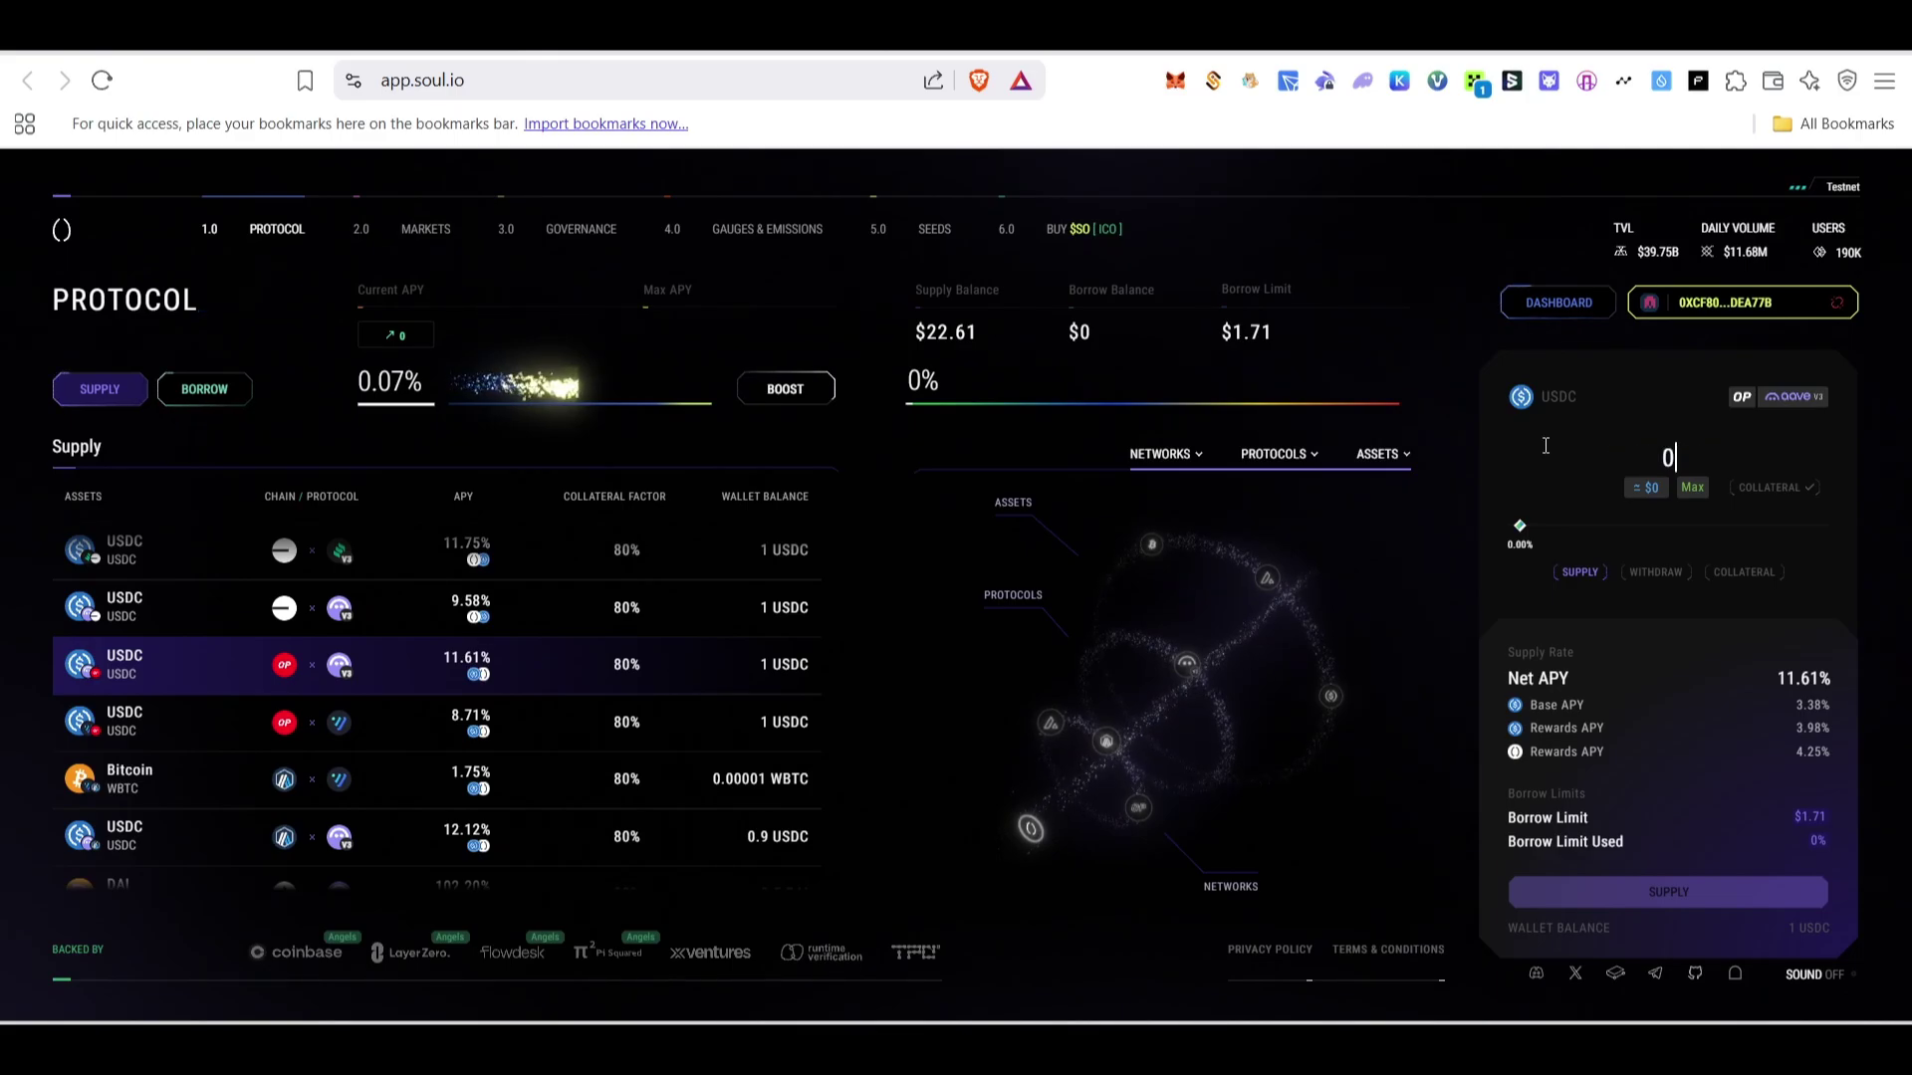
{"action": "type", "text": ".1"}
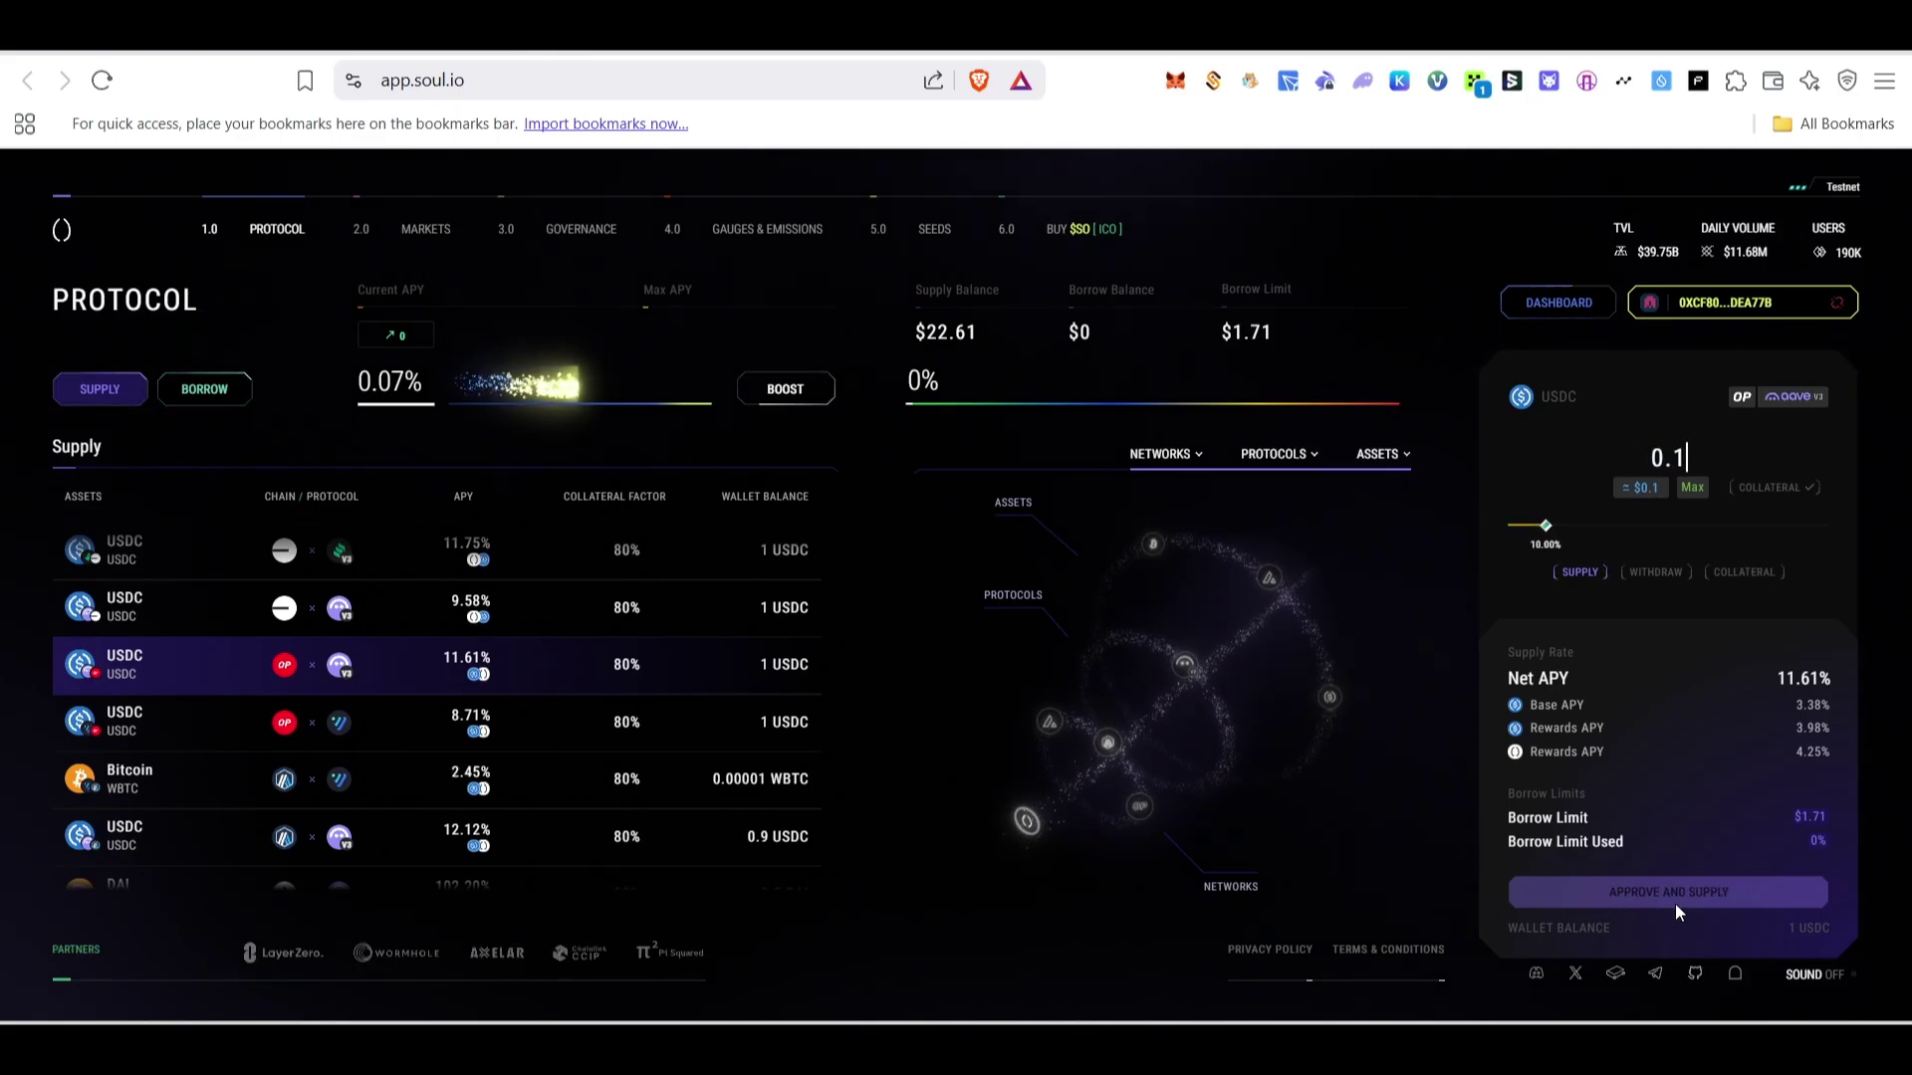
Approve and supply the 0.1 USDC on OP Sepolia, confirming both wallet transactions, and verify the Optimism supply task.
{"action": "left_click", "coordinate": [1705, 897]}
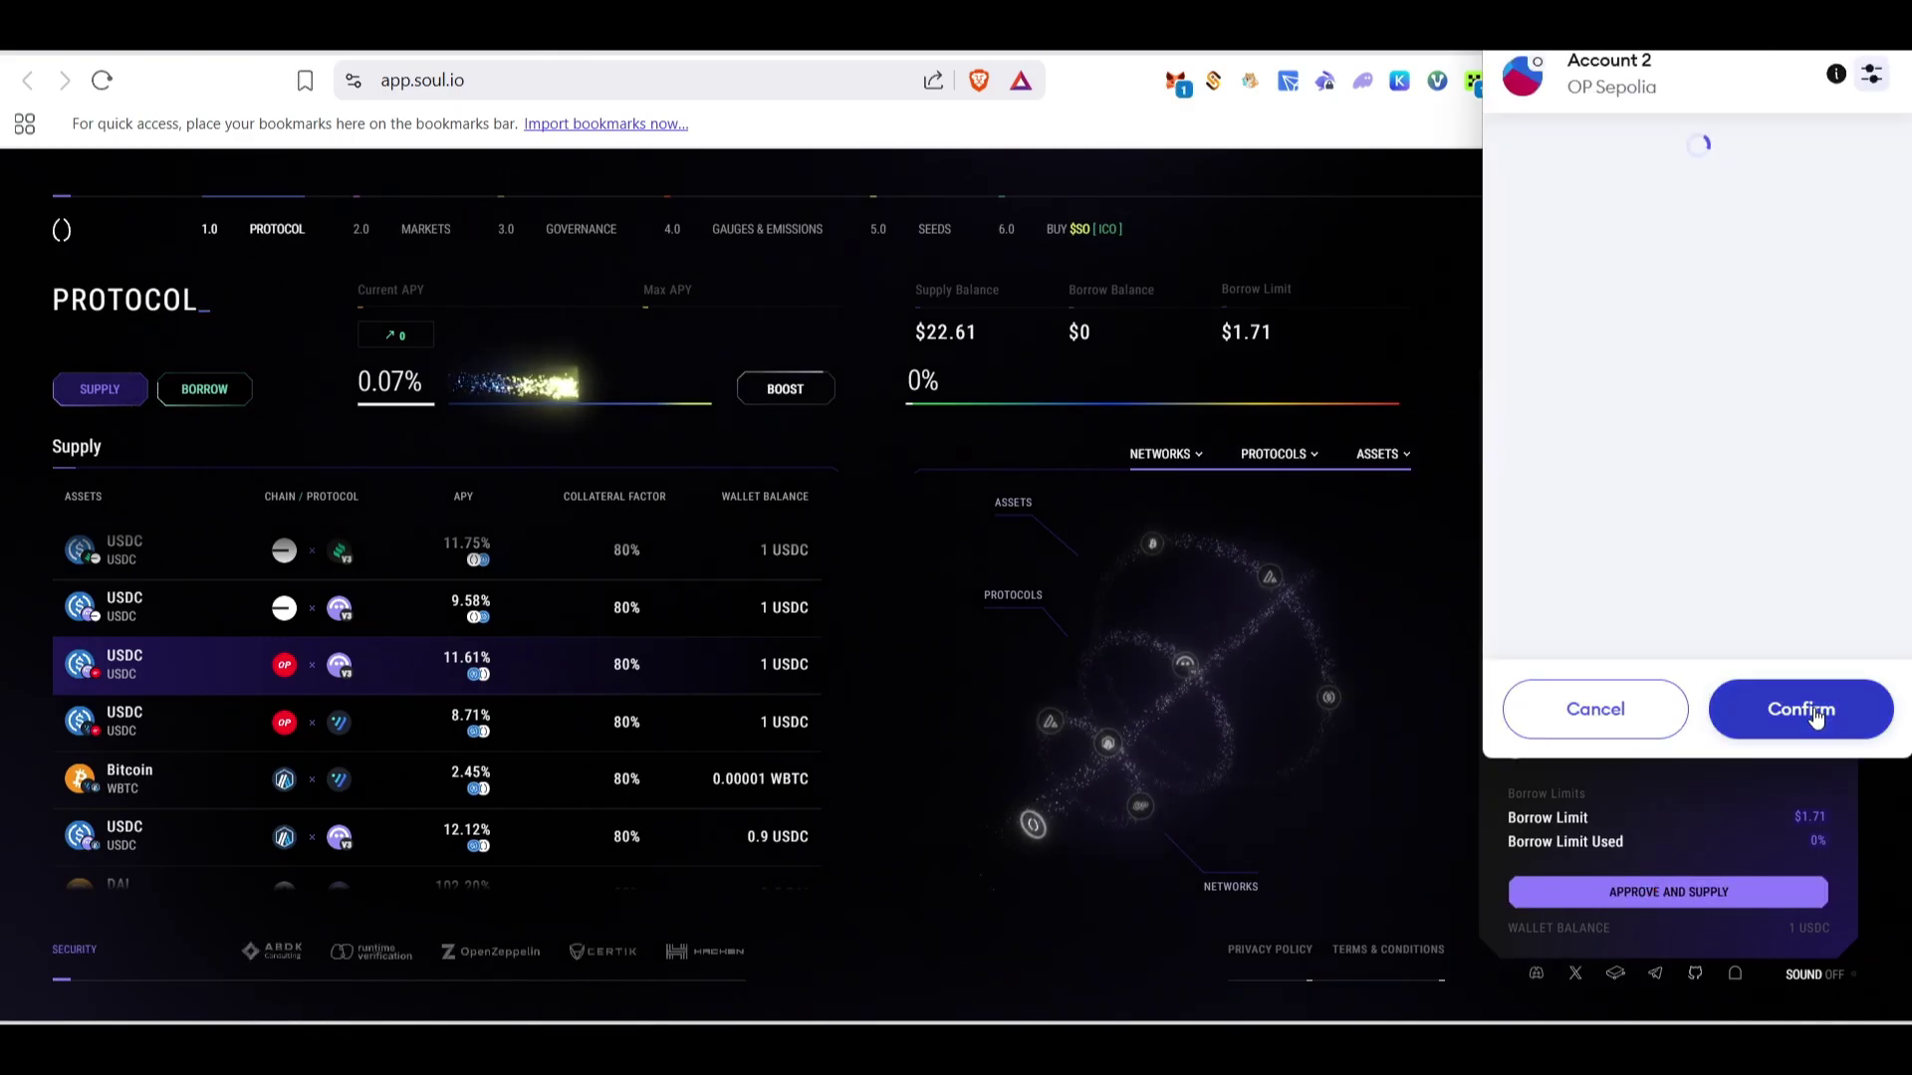
{"action": "left_click", "coordinate": [1801, 709]}
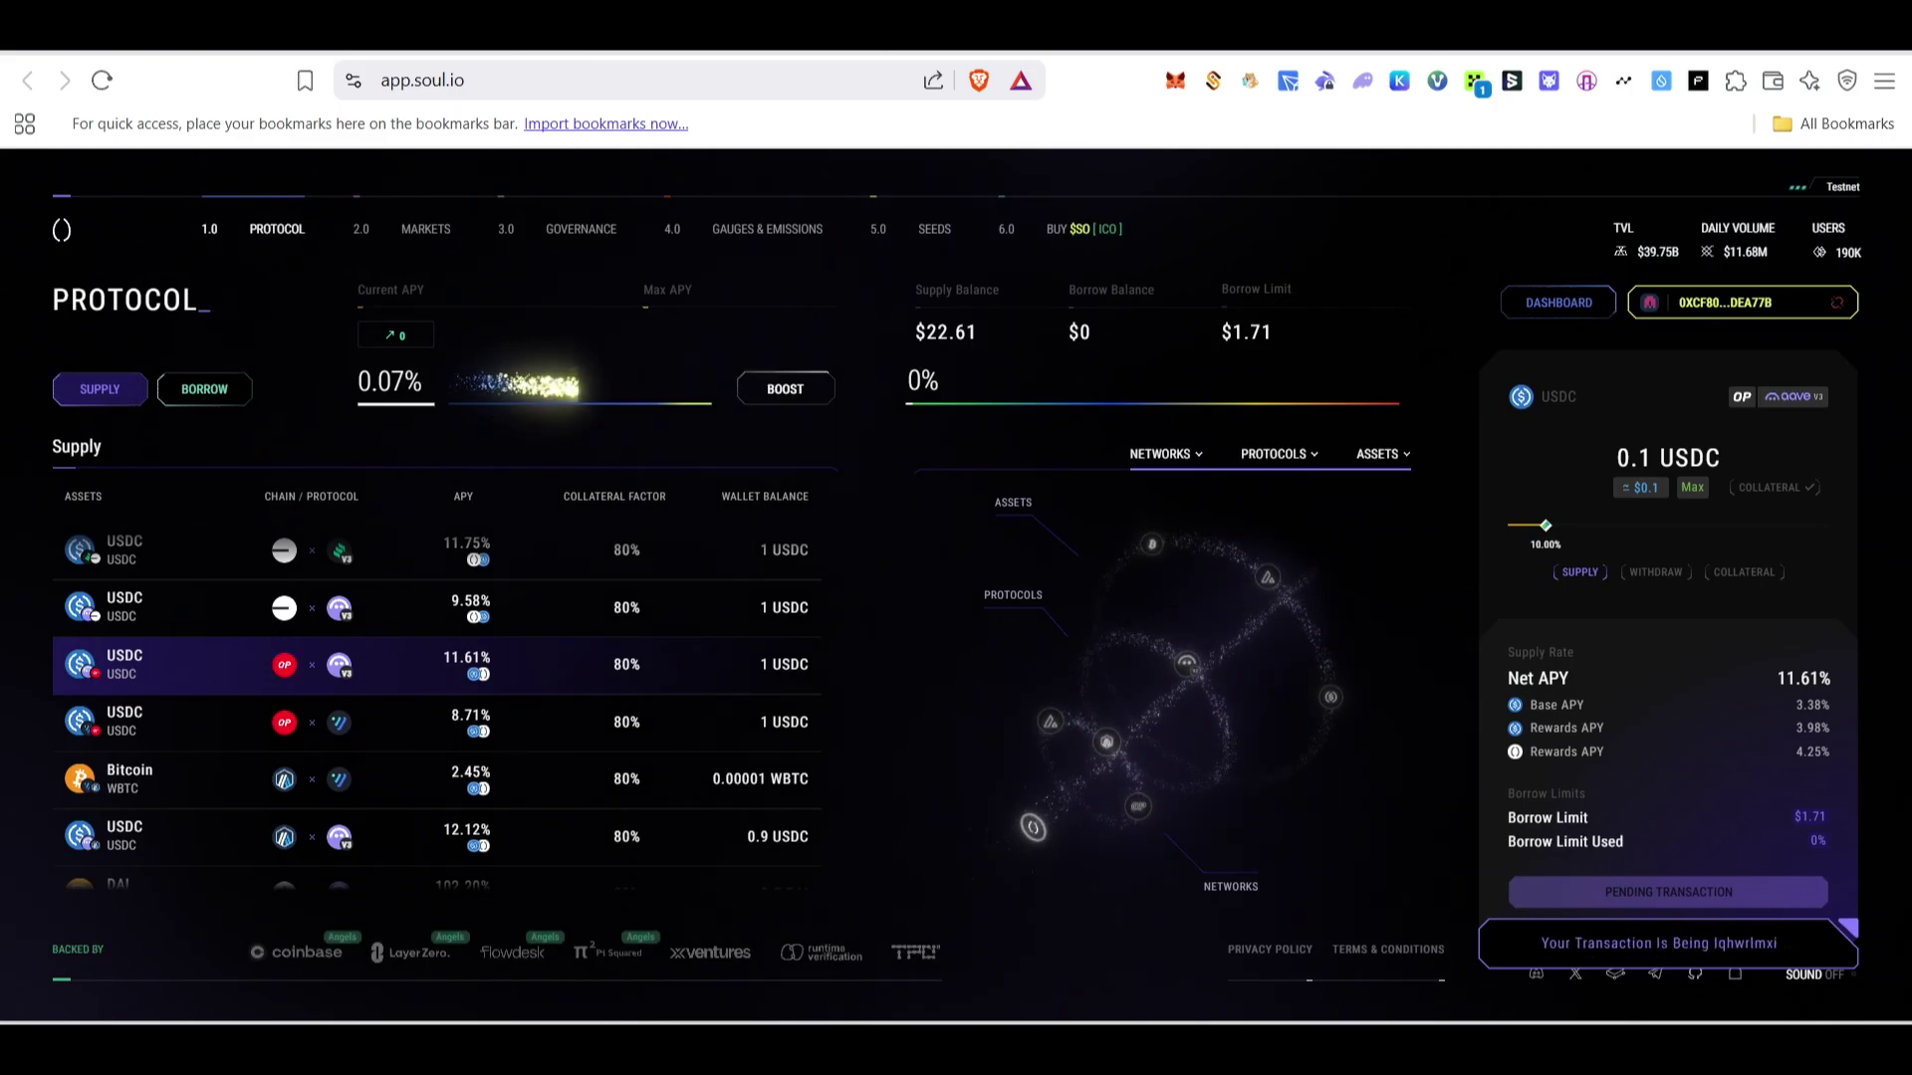
{"action": "left_click", "coordinate": [1858, 876]}
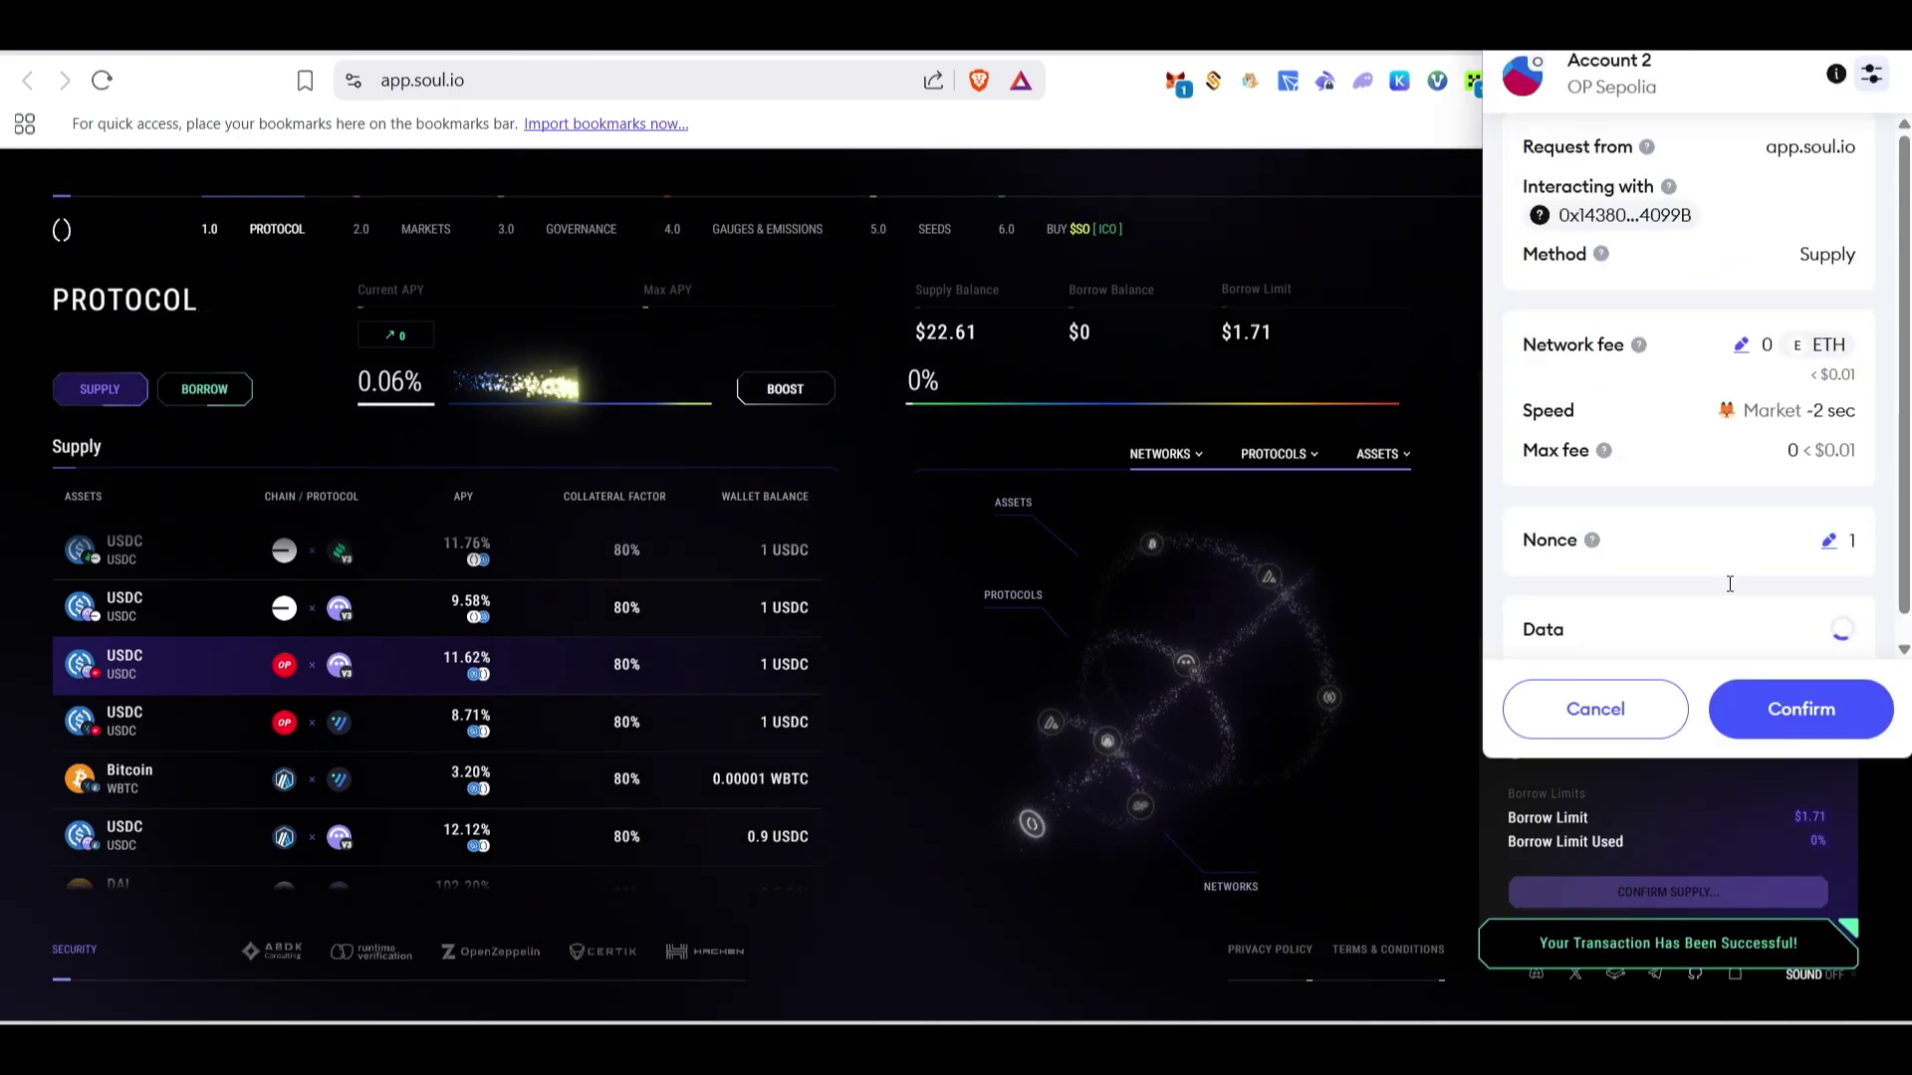
{"action": "left_click", "coordinate": [1801, 713]}
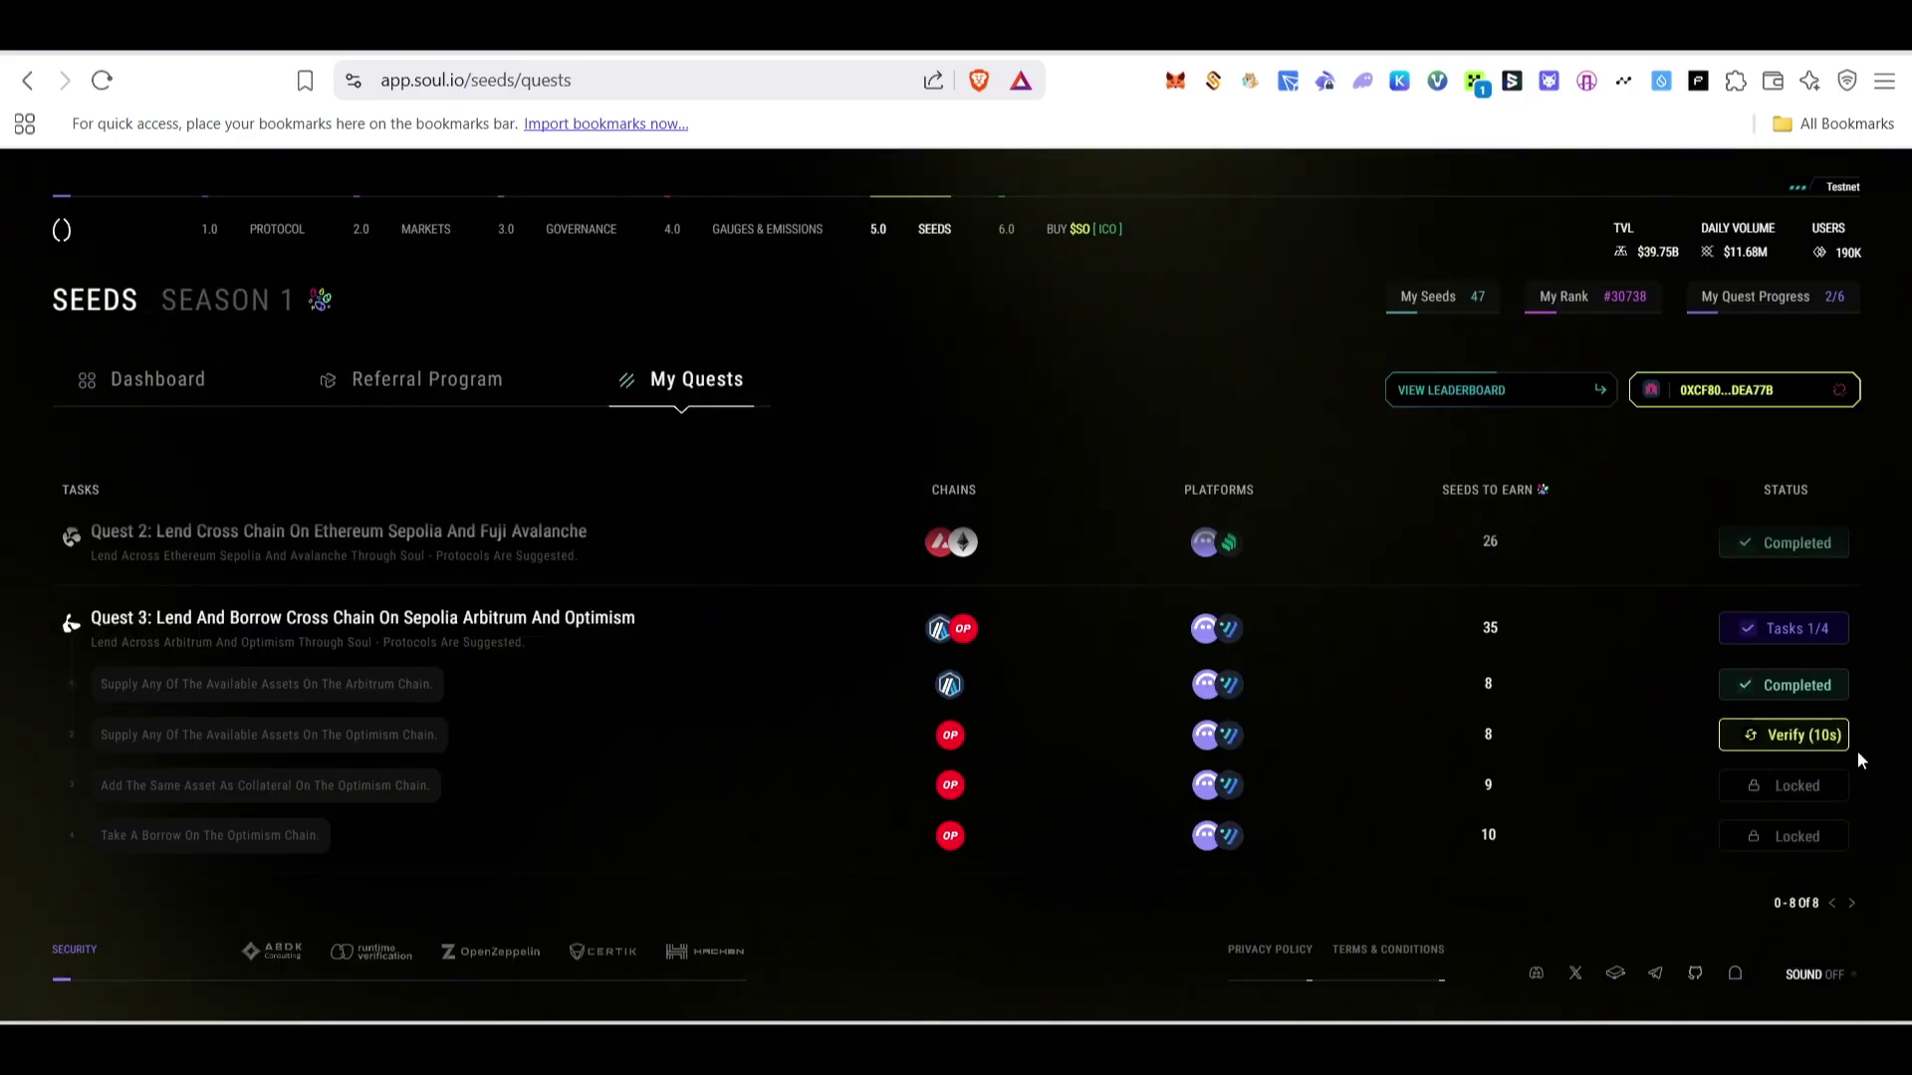
{"action": "left_click", "coordinate": [1830, 747]}
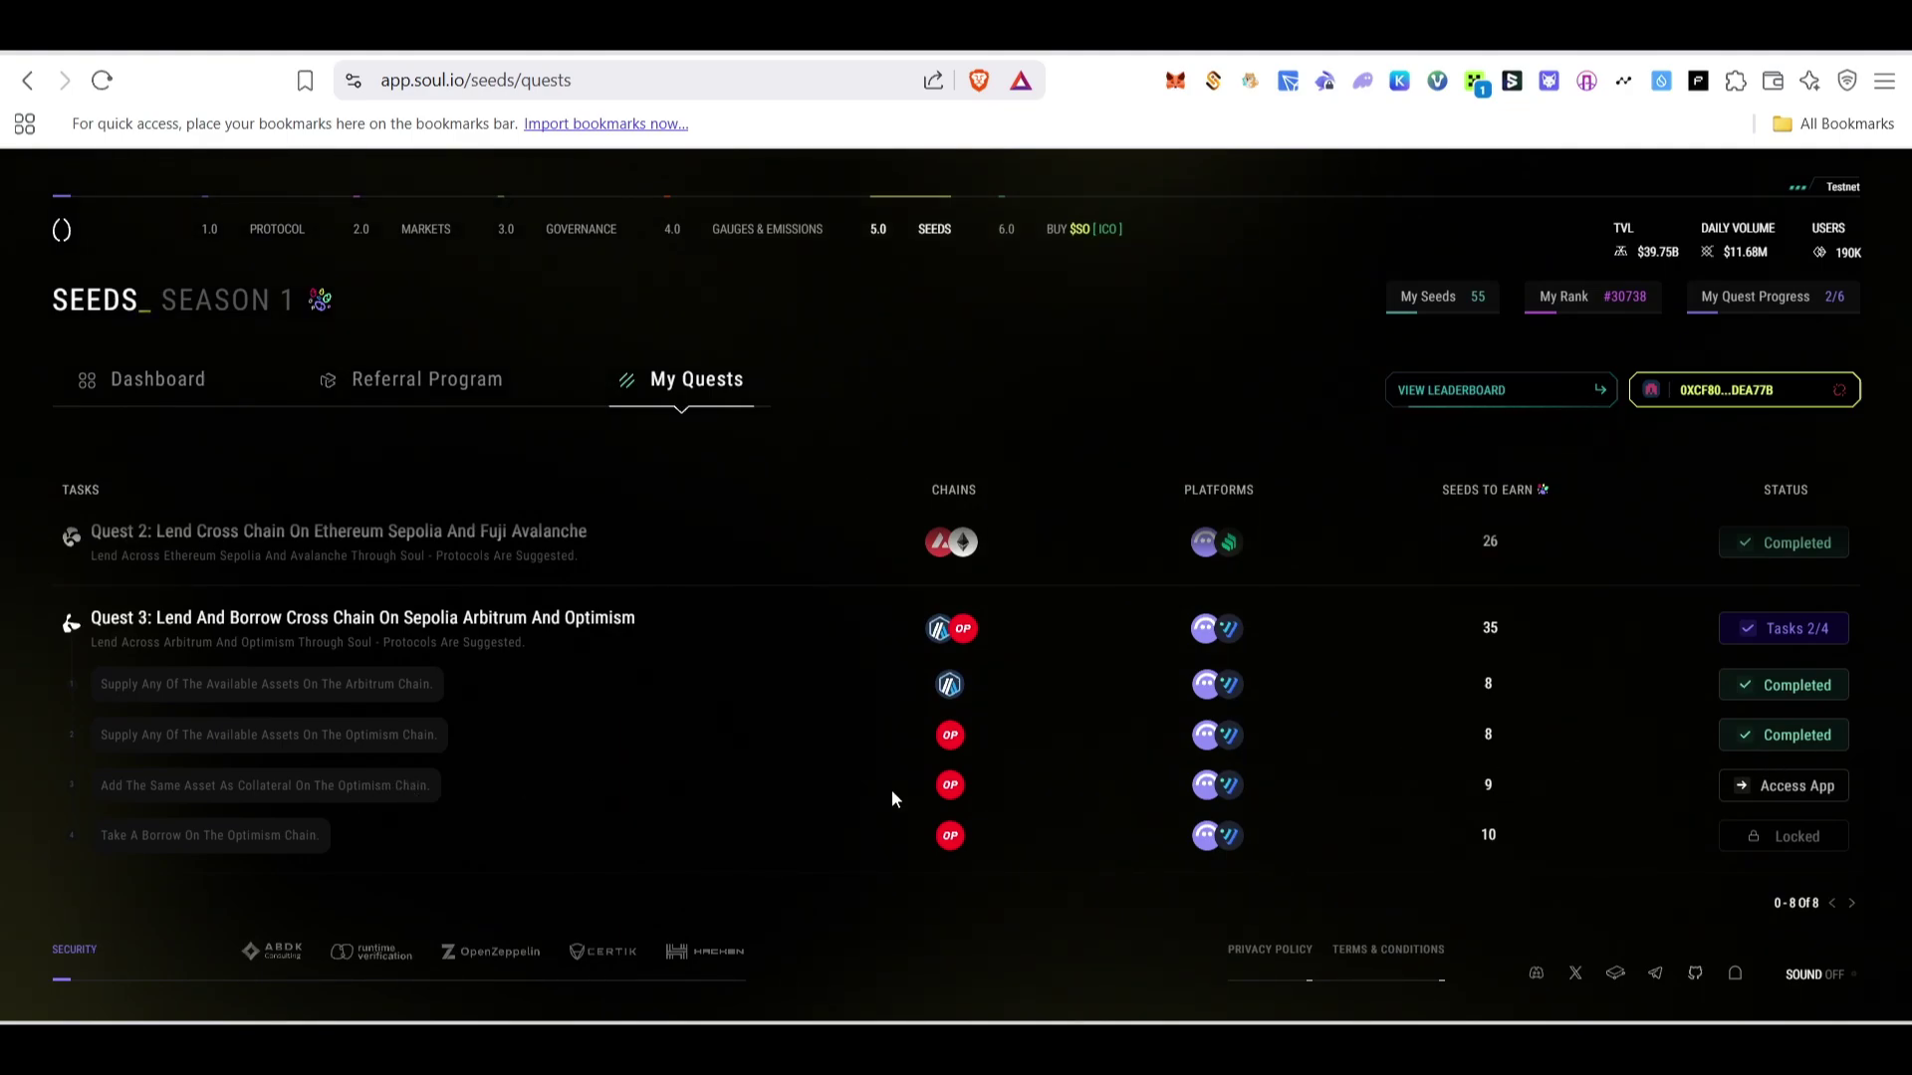
Open the Optimism collateral task and supply 0.1 USDC on Optimism with the collateral option enabled, confirming it in the wallet.
{"action": "left_click", "coordinate": [1771, 785]}
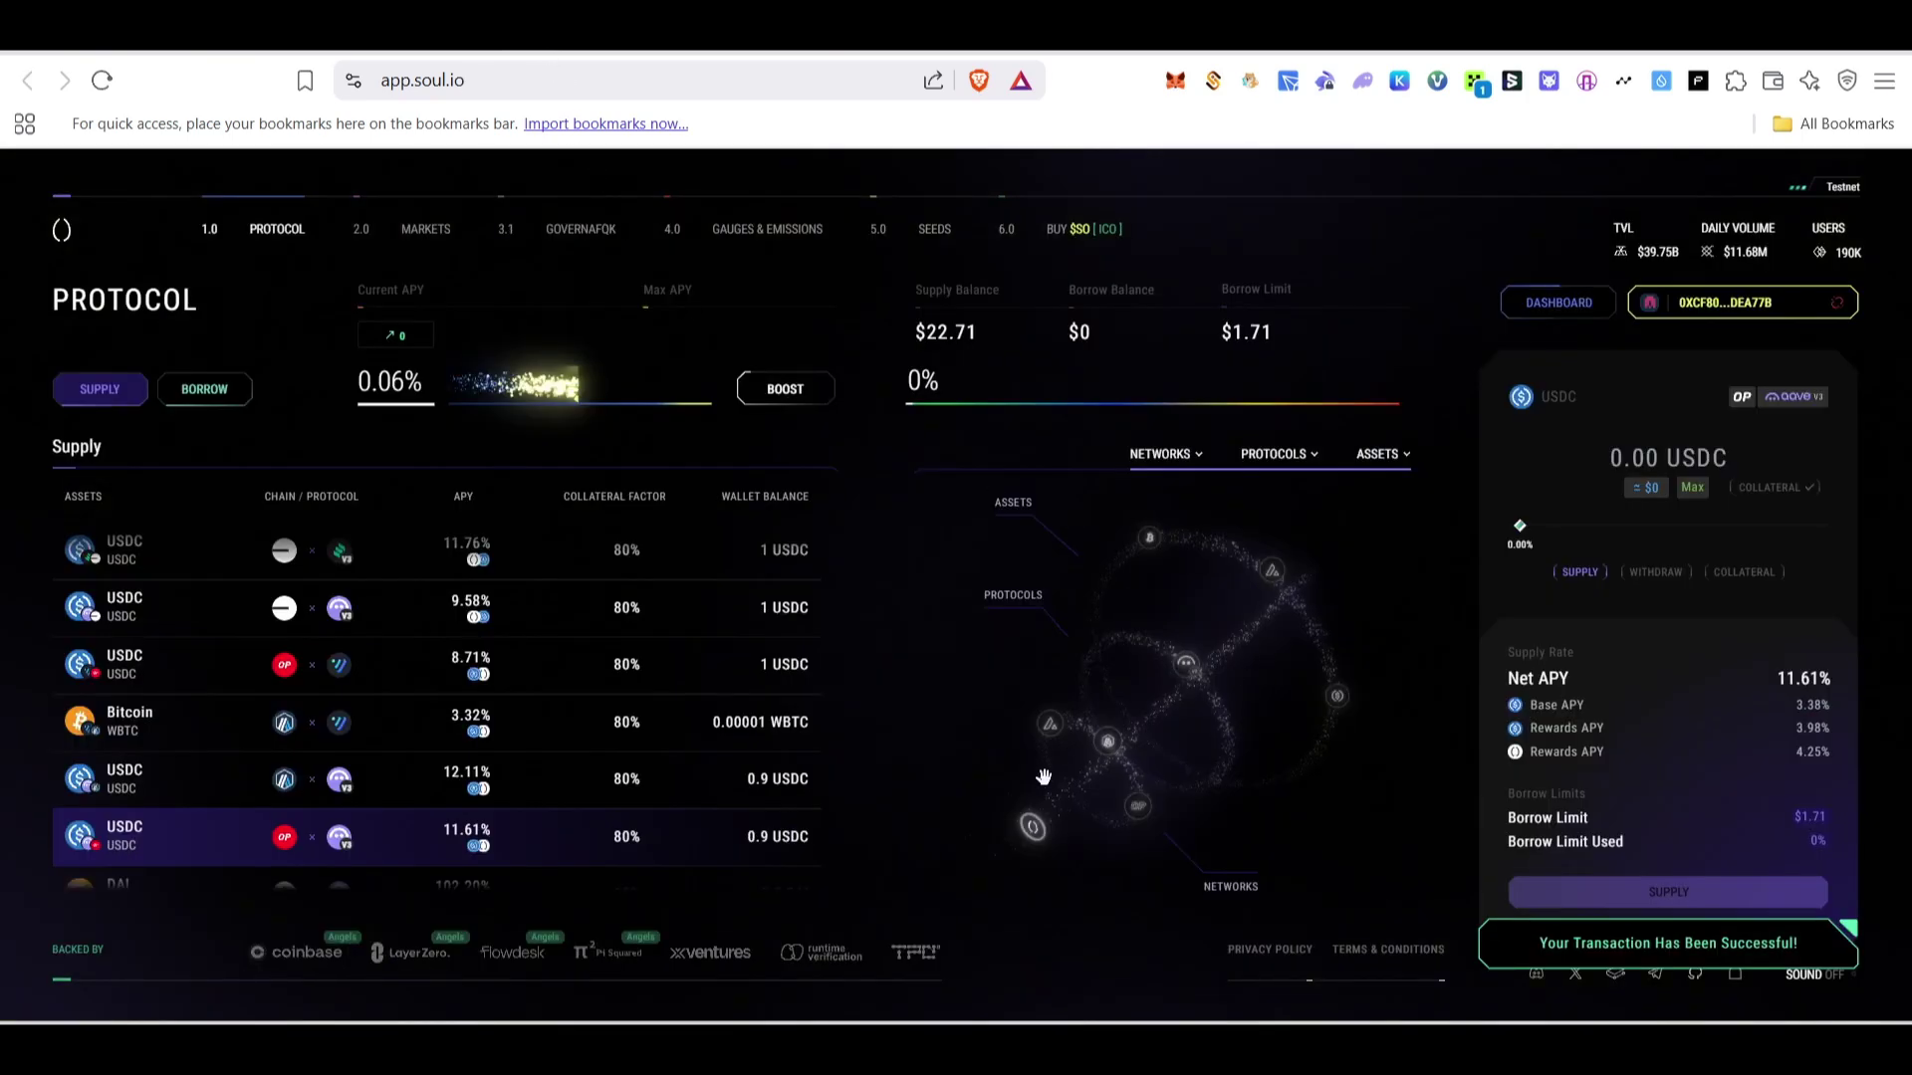
{"action": "scroll", "coordinate": [299, 756], "scroll_direction": "down", "scroll_amount": 2}
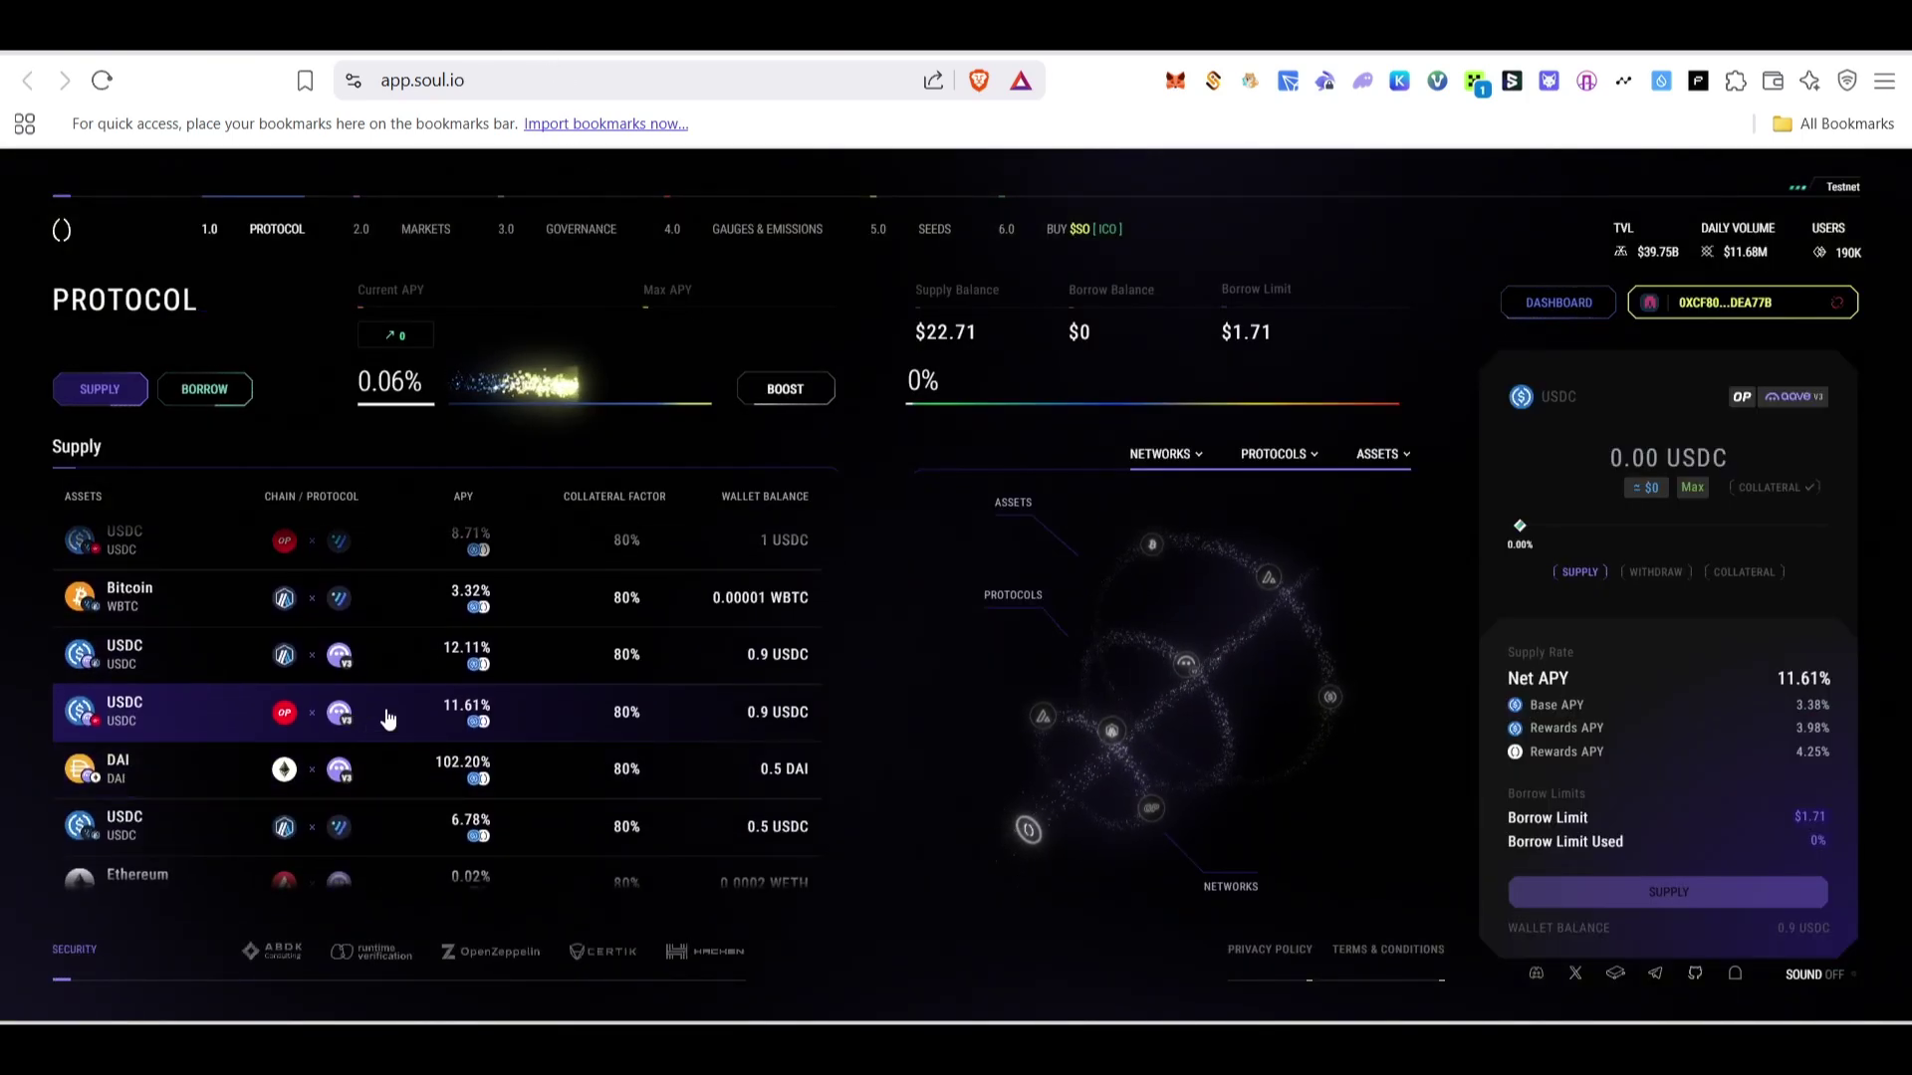
{"action": "left_click", "coordinate": [1791, 492]}
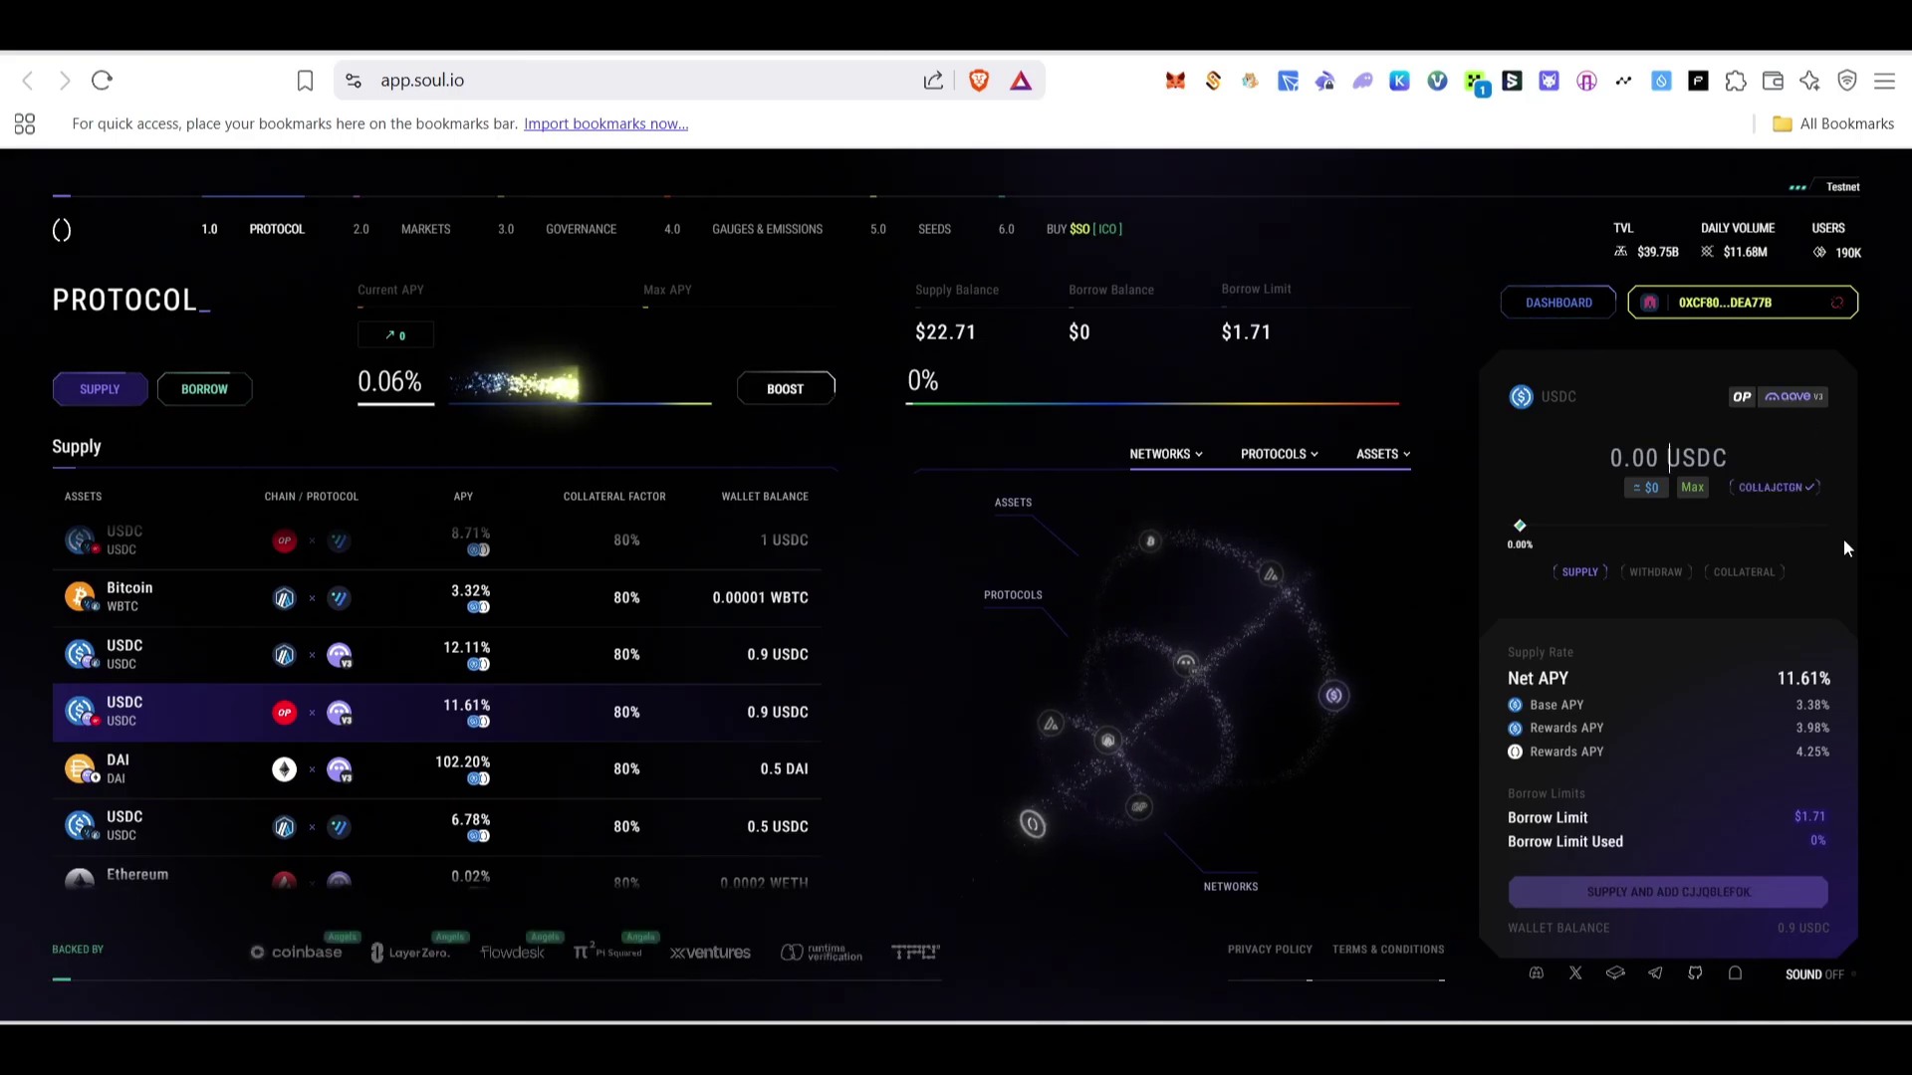
{"action": "left_click", "coordinate": [1651, 369]}
{"action": "type", "text": "0.1"}
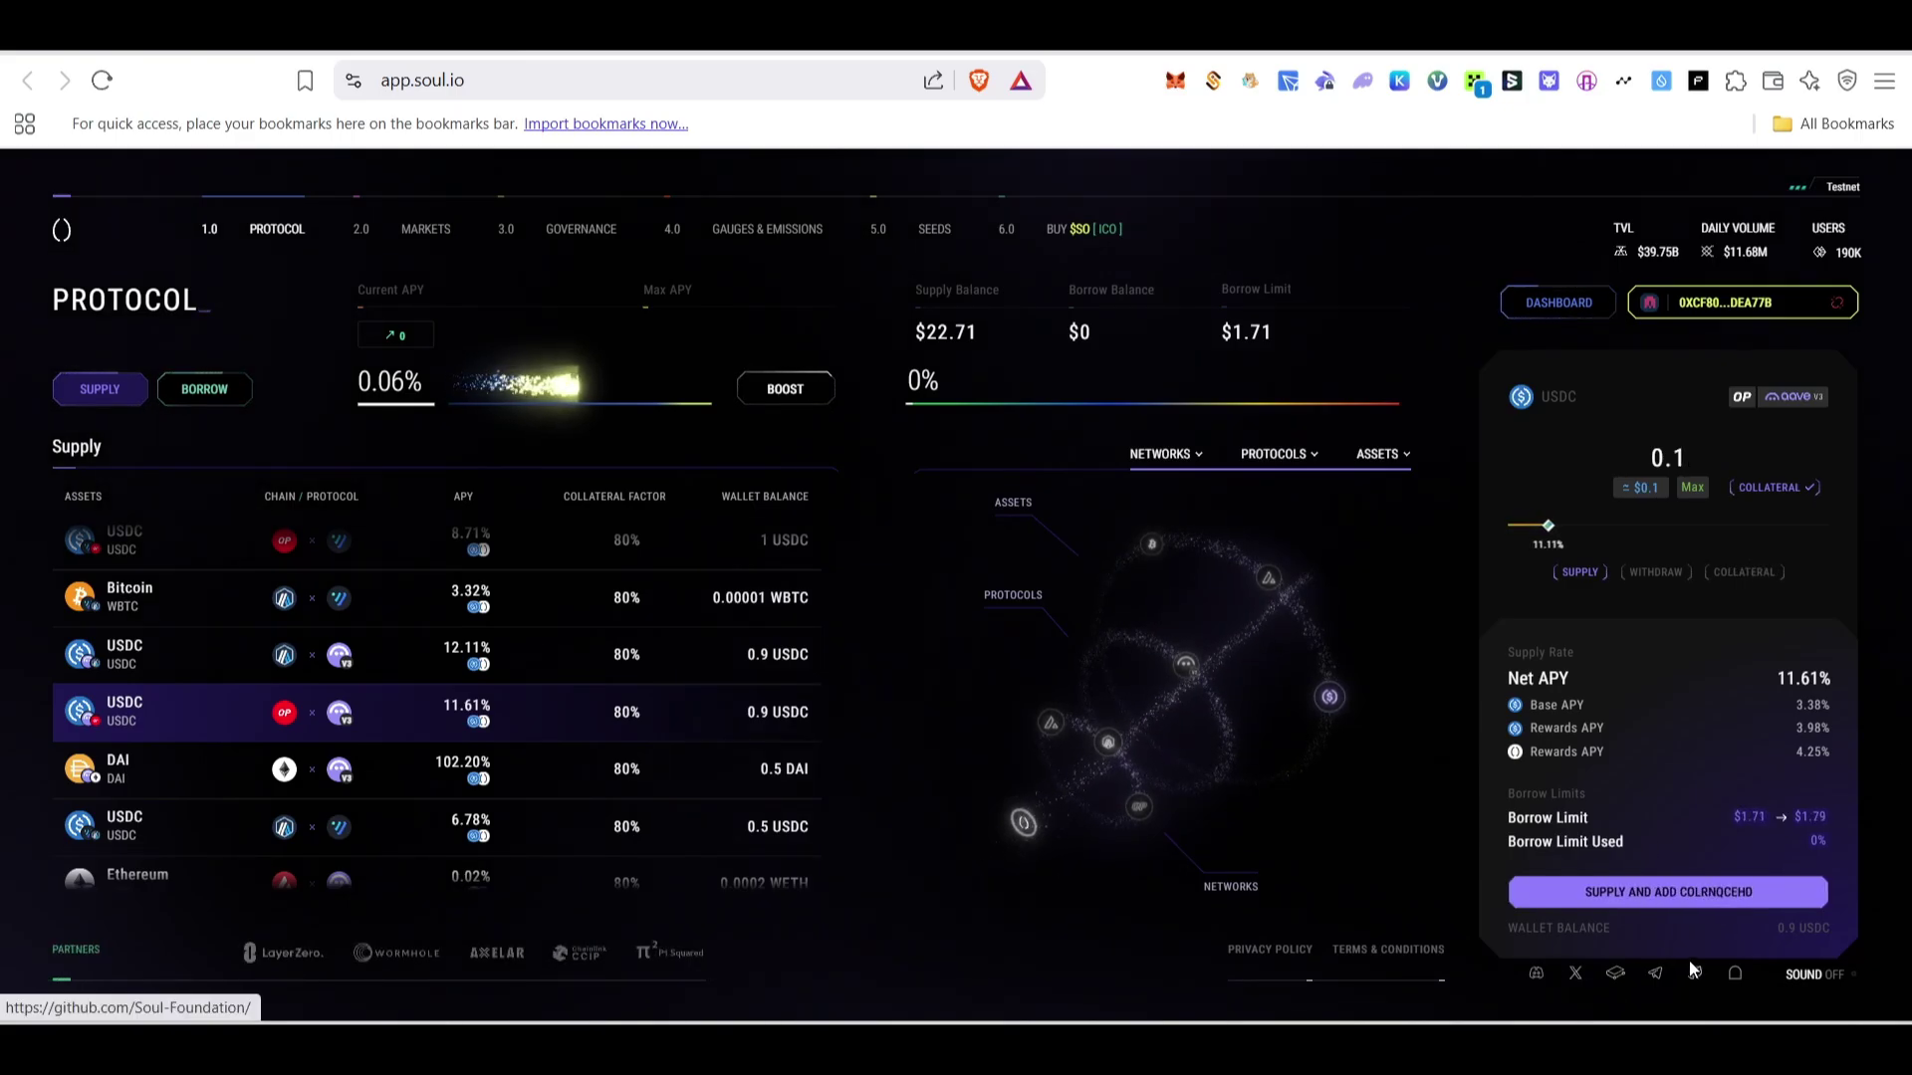
{"action": "left_click", "coordinate": [1712, 889]}
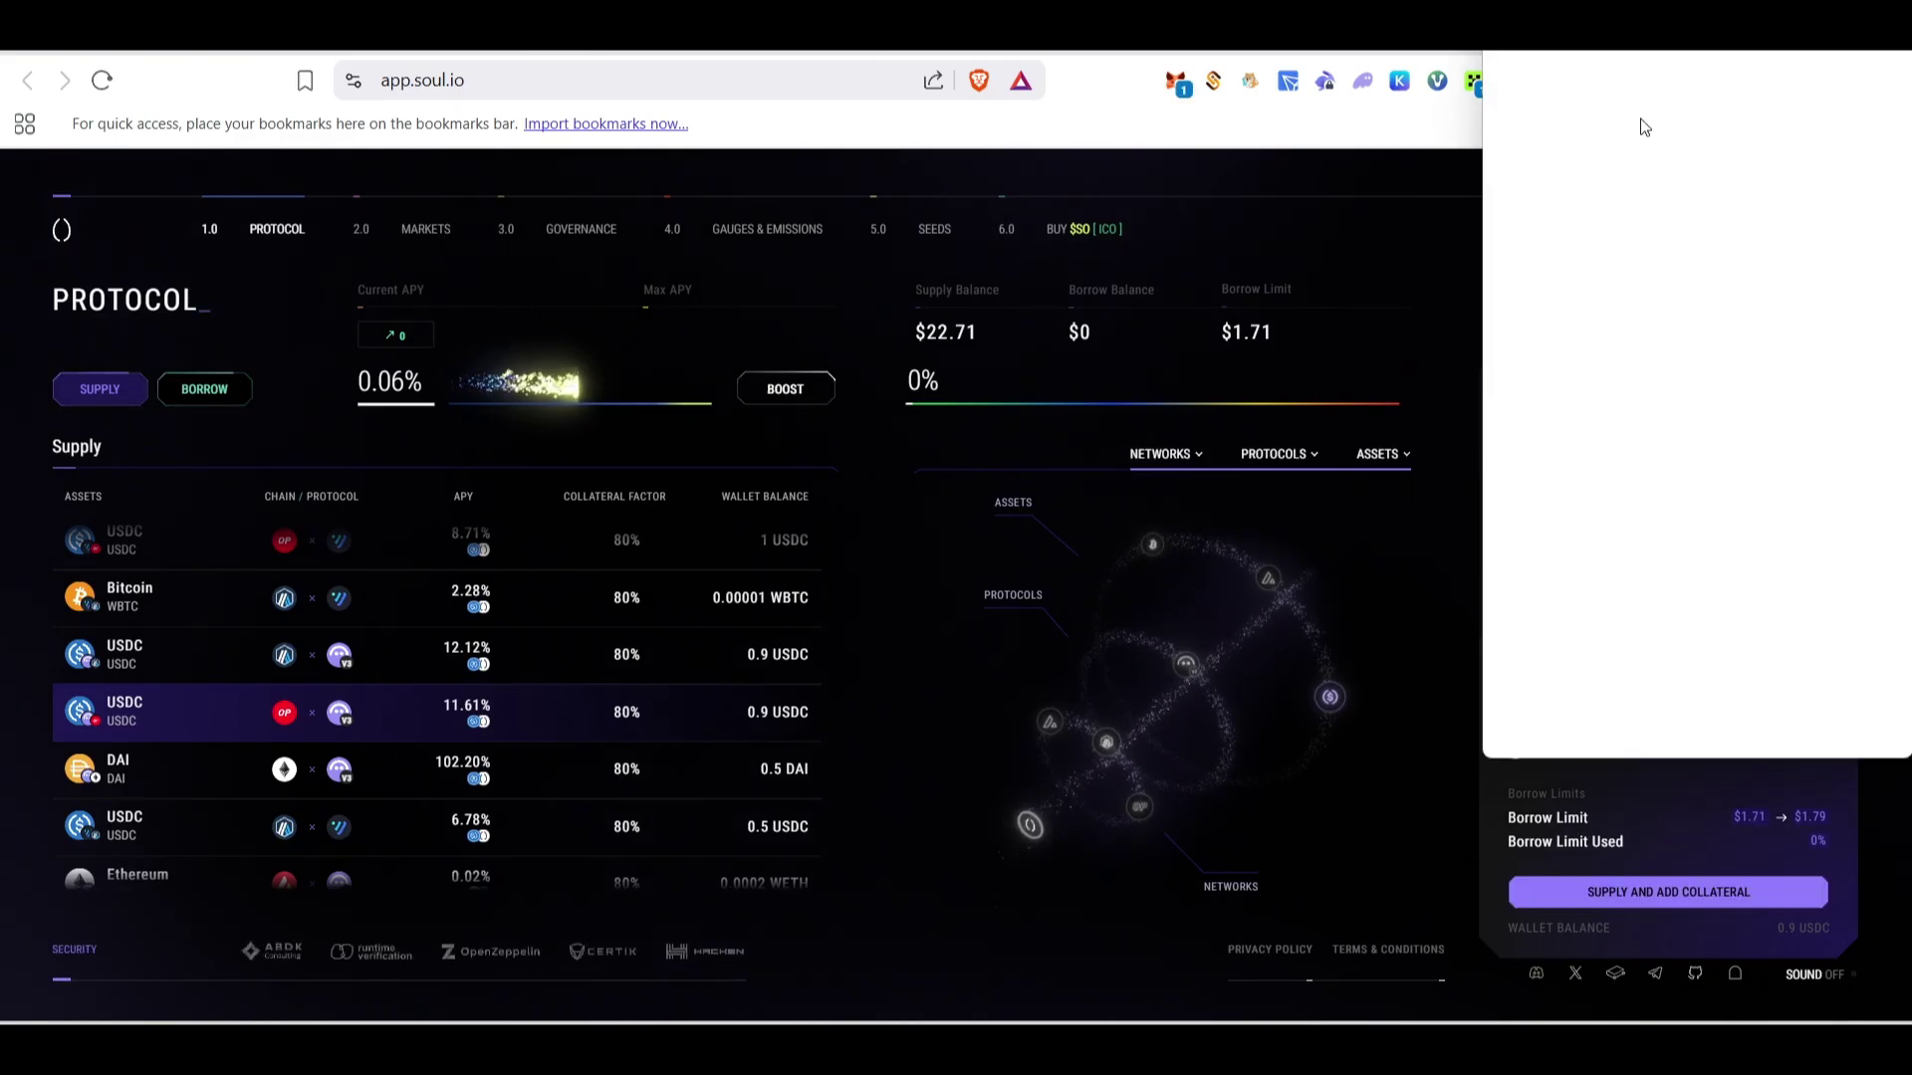
{"action": "left_click", "coordinate": [1762, 732]}
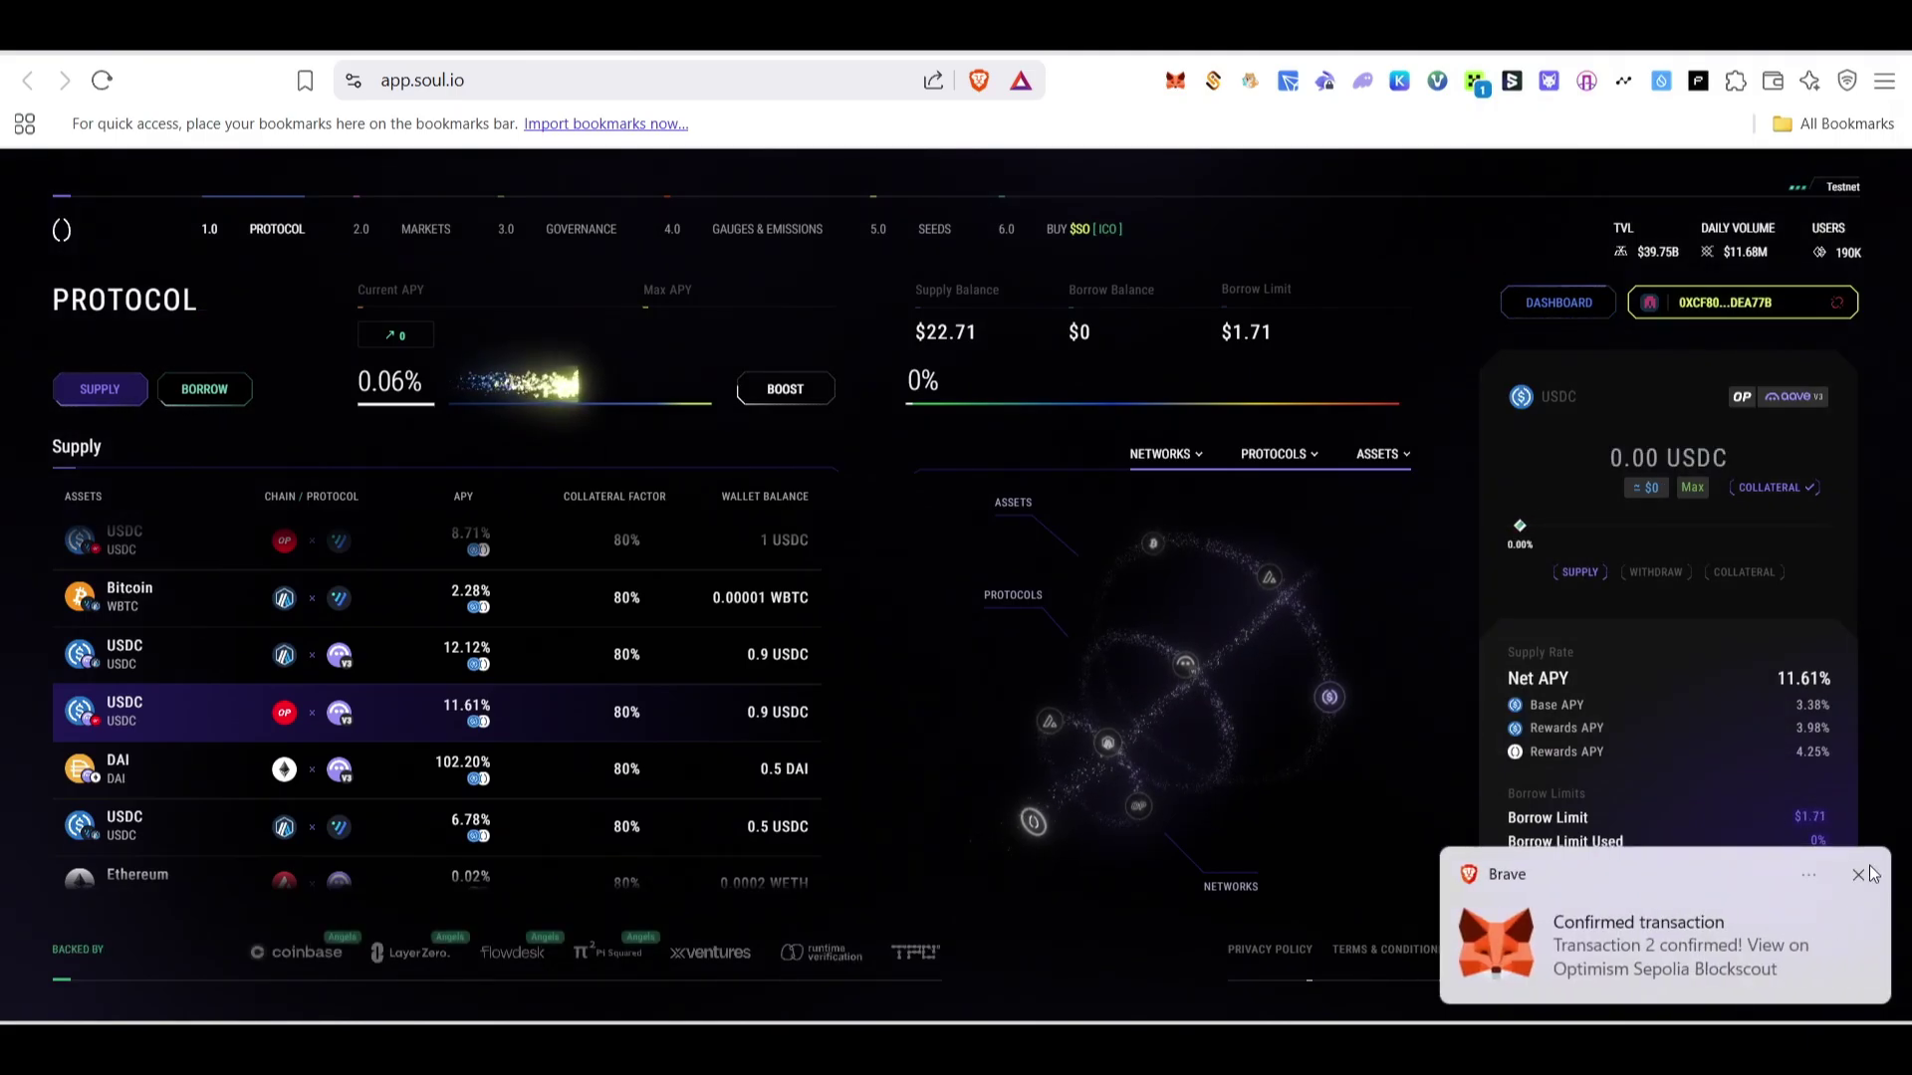
Dismiss the transaction notification and verify the Quest 3 task for adding the same asset as collateral on the Optimism chain.
{"action": "left_click", "coordinate": [1859, 874]}
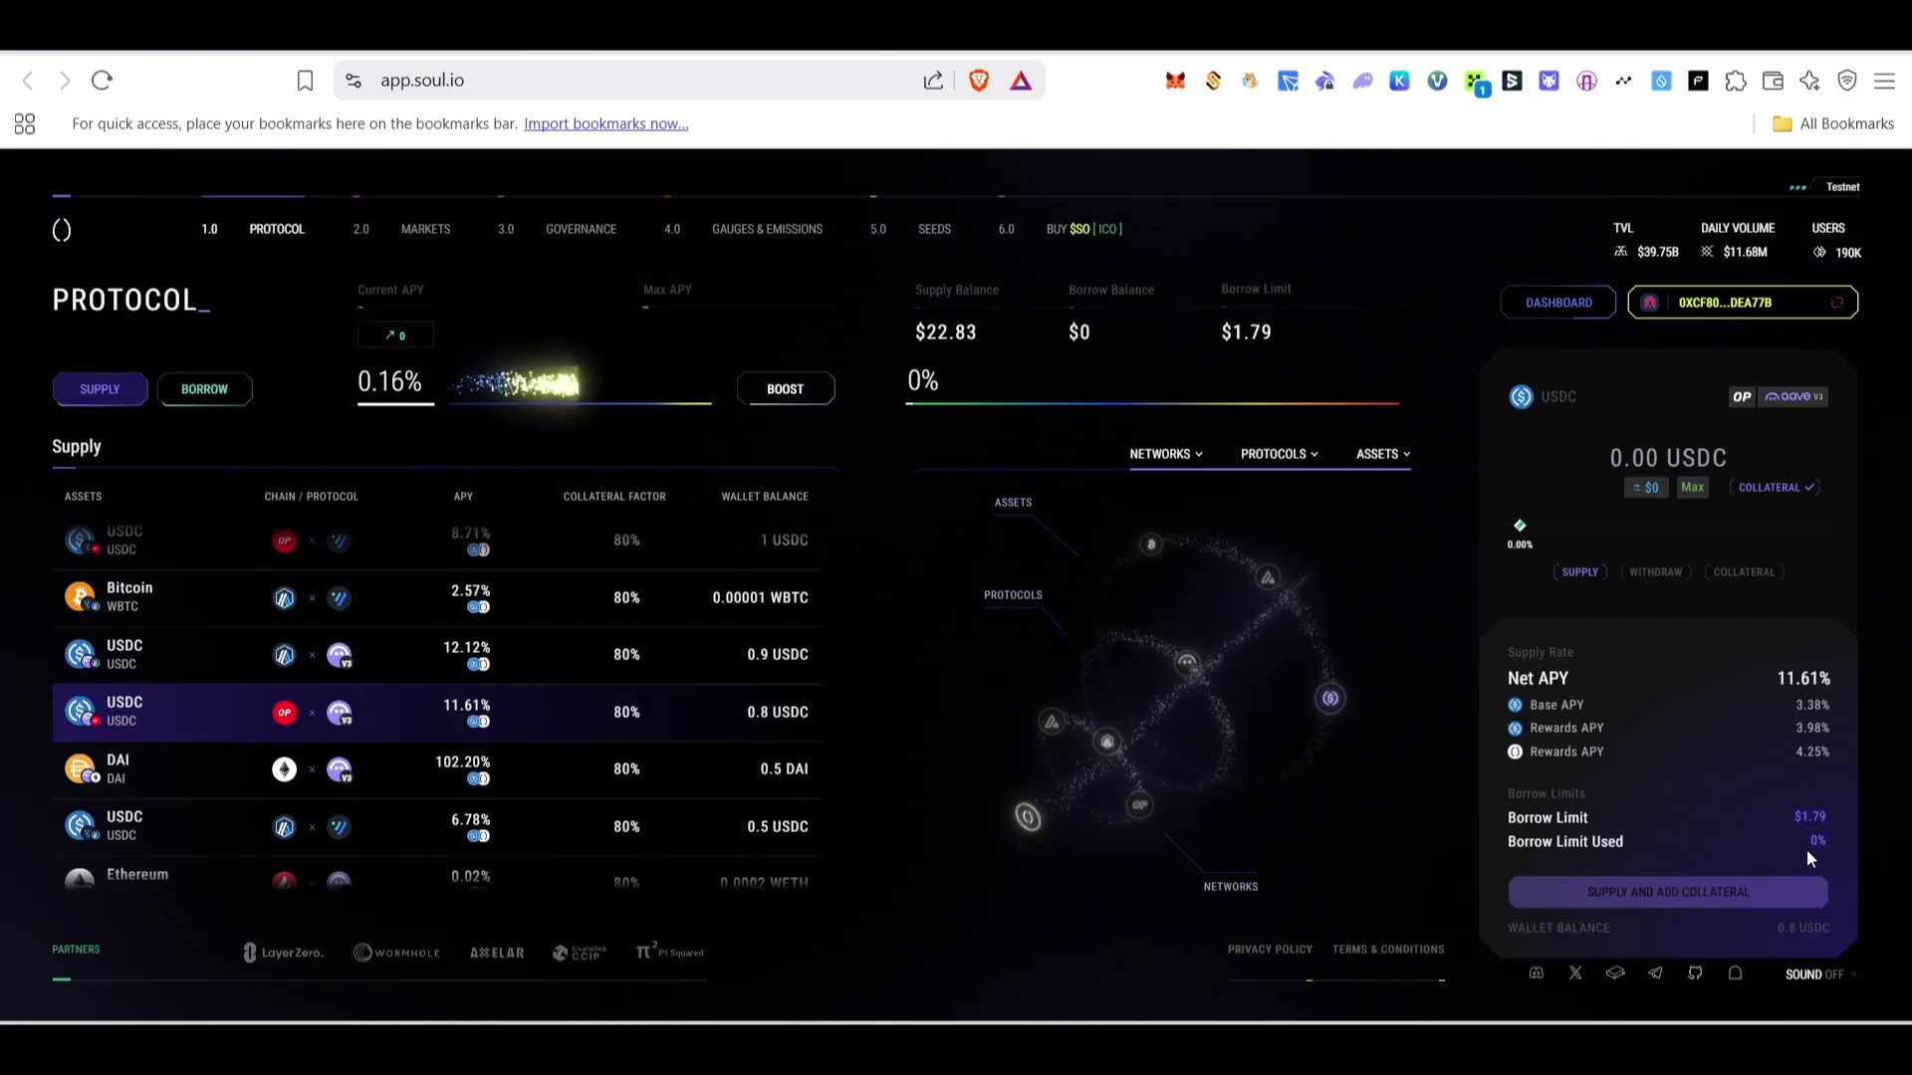
{"action": "left_click", "coordinate": [934, 228]}
{"action": "left_click", "coordinate": [1791, 793]}
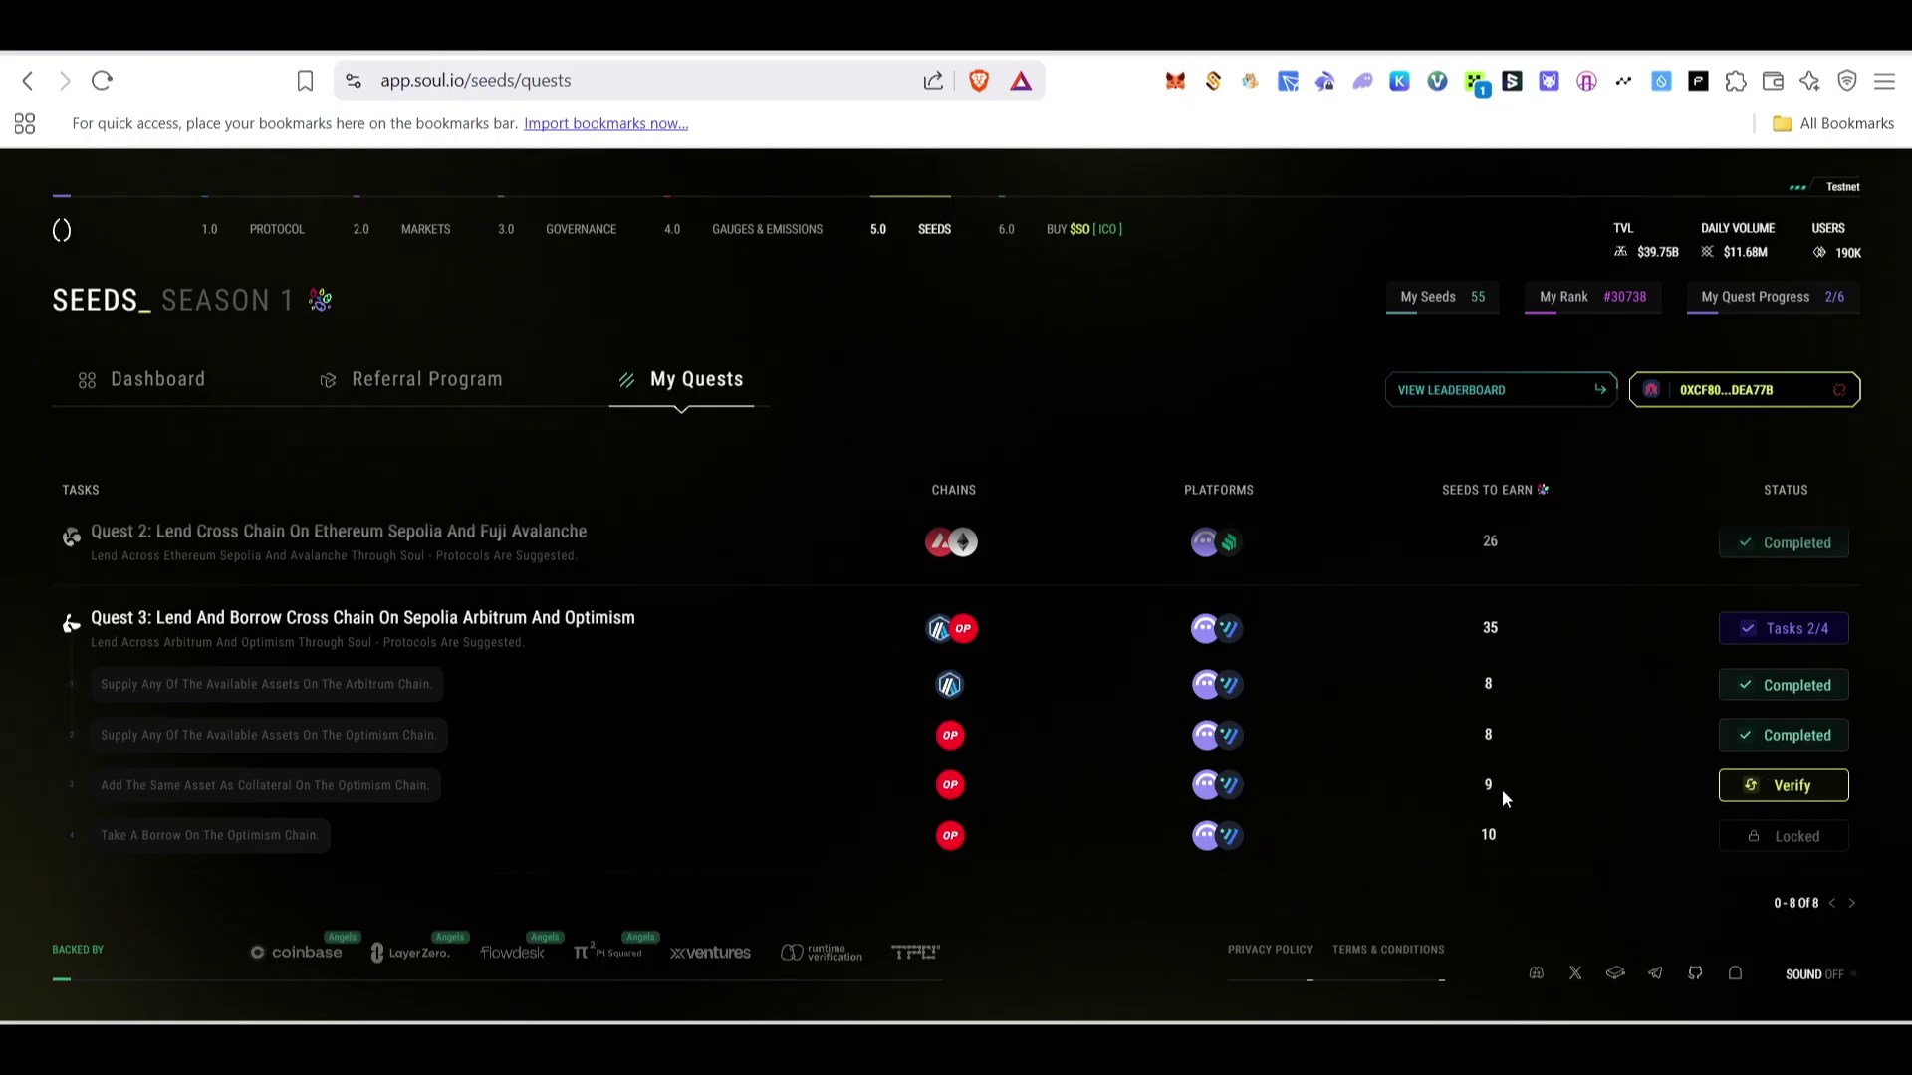
{"action": "left_click", "coordinate": [1792, 787]}
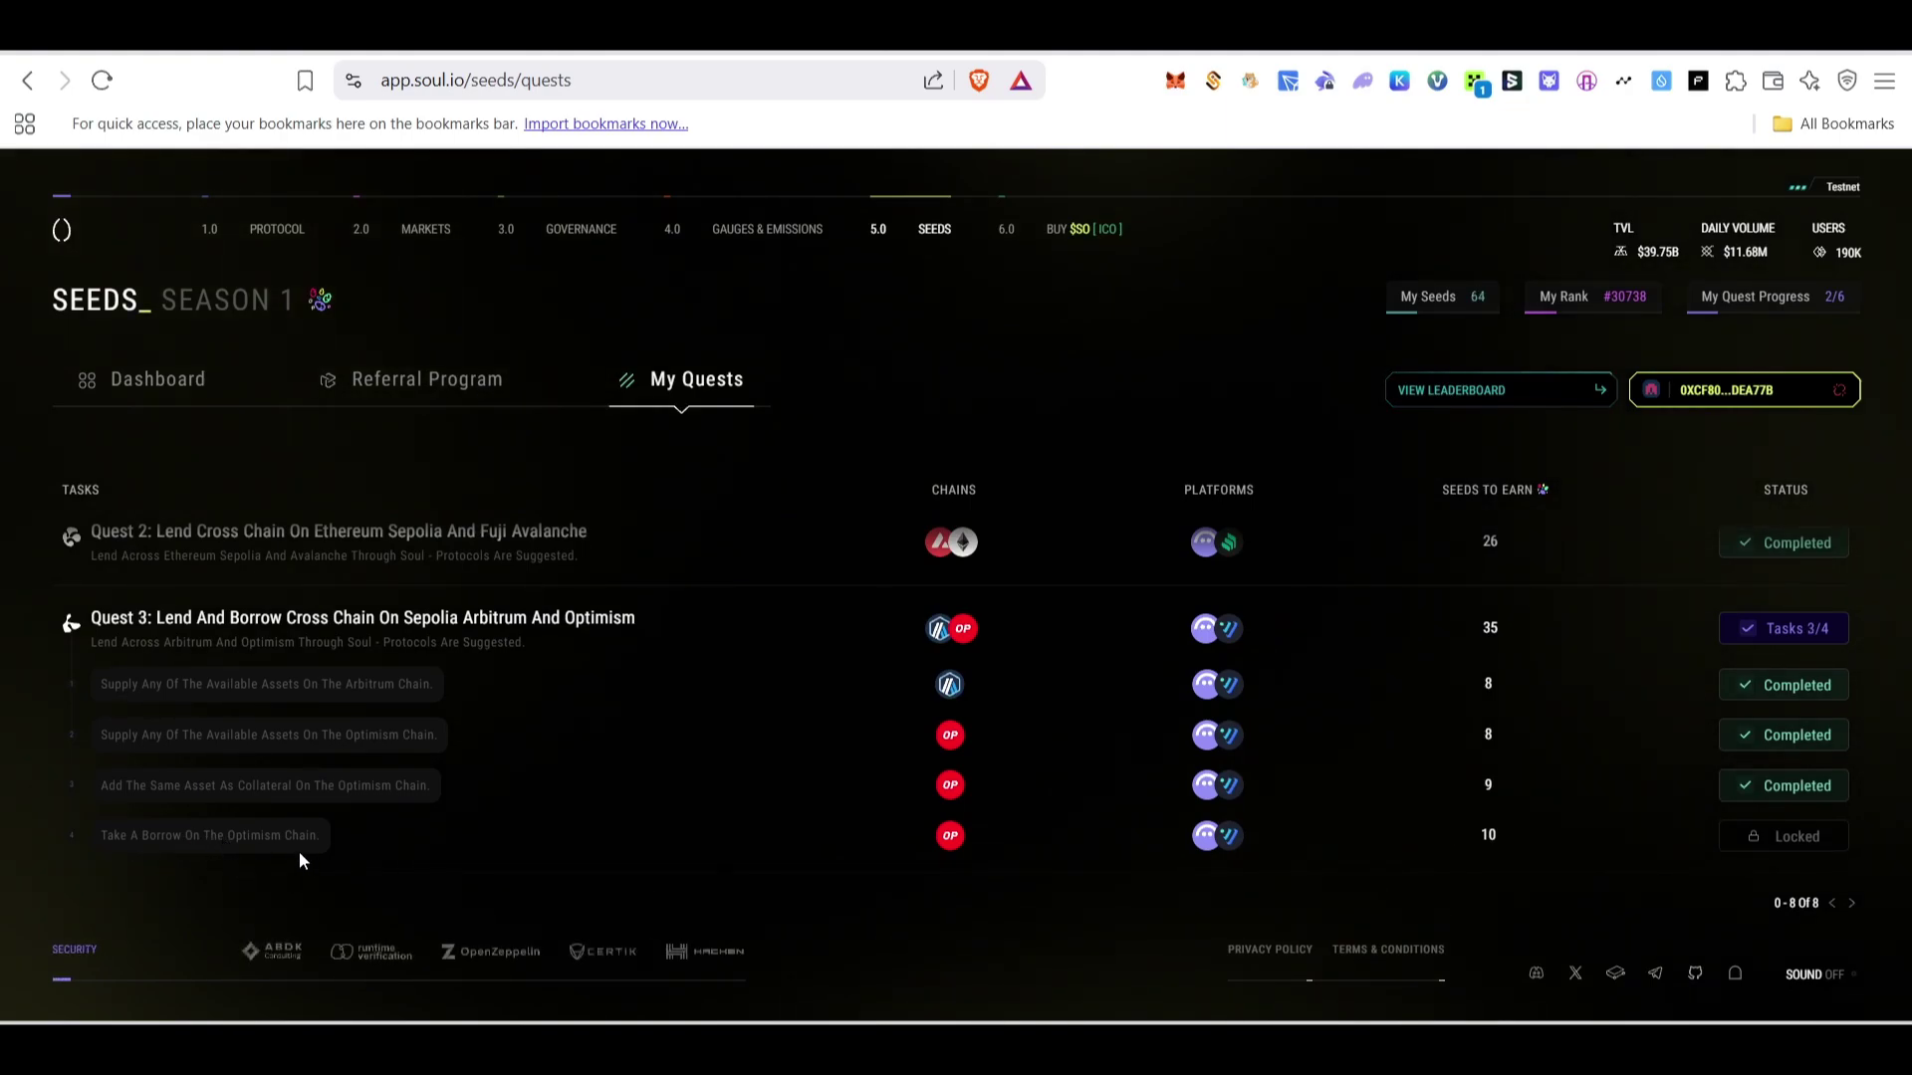
Prepare a borrow of 0.1 USDC on the Optimism chain with Aave V3 for the remaining Quest 3 task.
{"action": "scroll", "coordinate": [1774, 842], "scroll_direction": "down", "scroll_amount": 3}
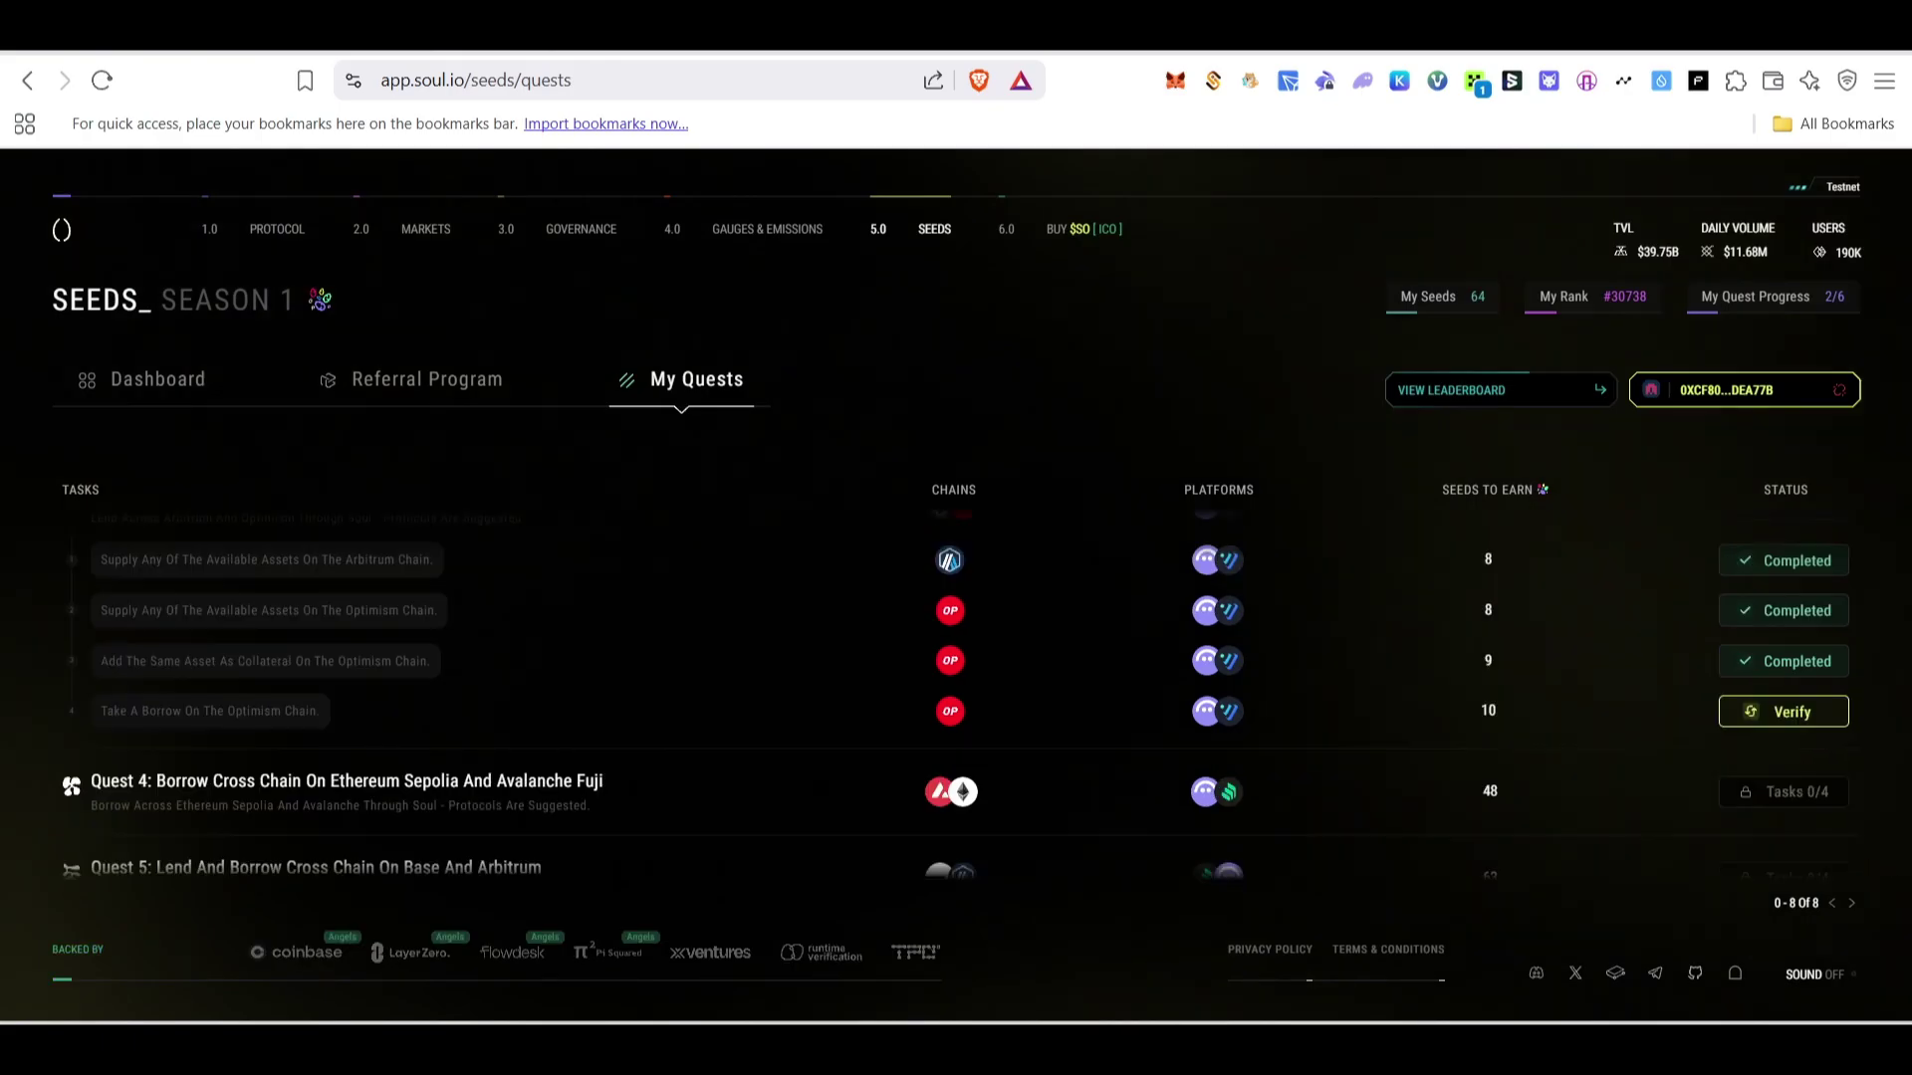
{"action": "left_click", "coordinate": [277, 229]}
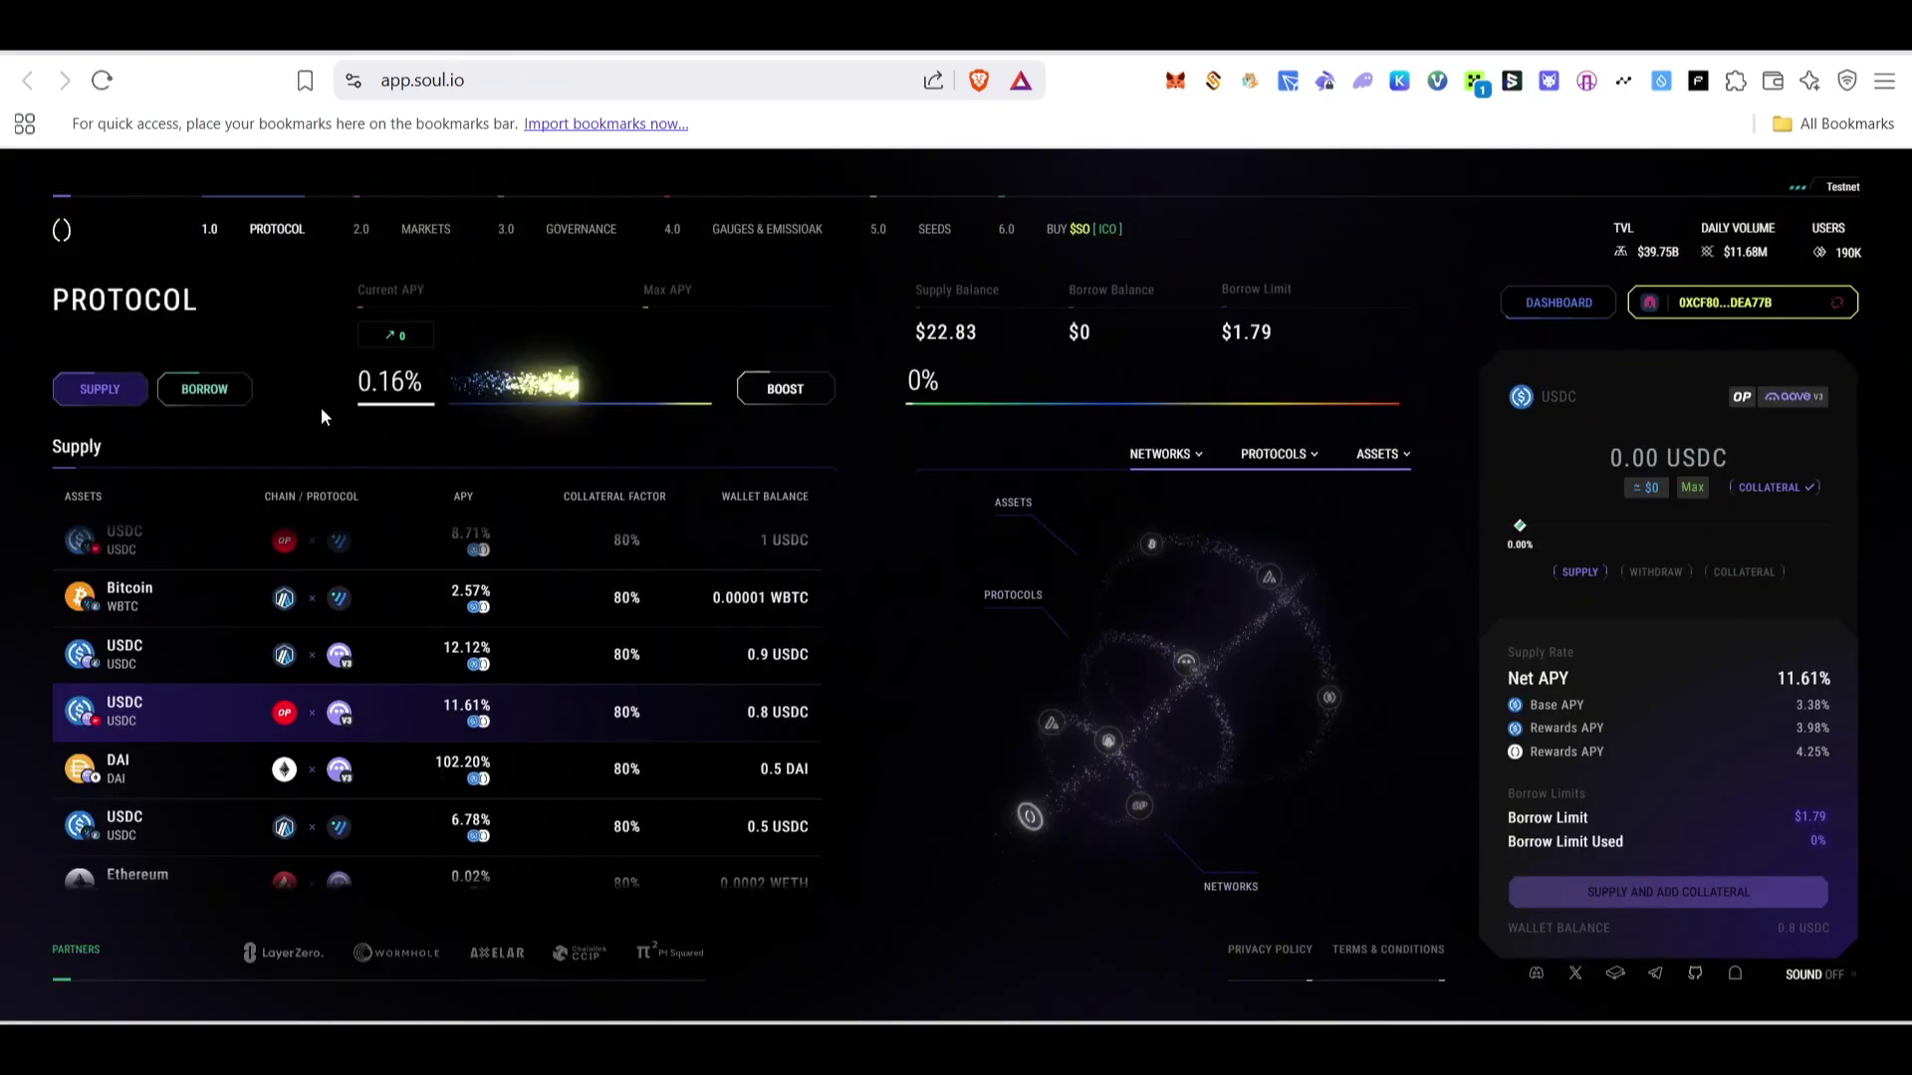
{"action": "left_click", "coordinate": [194, 396]}
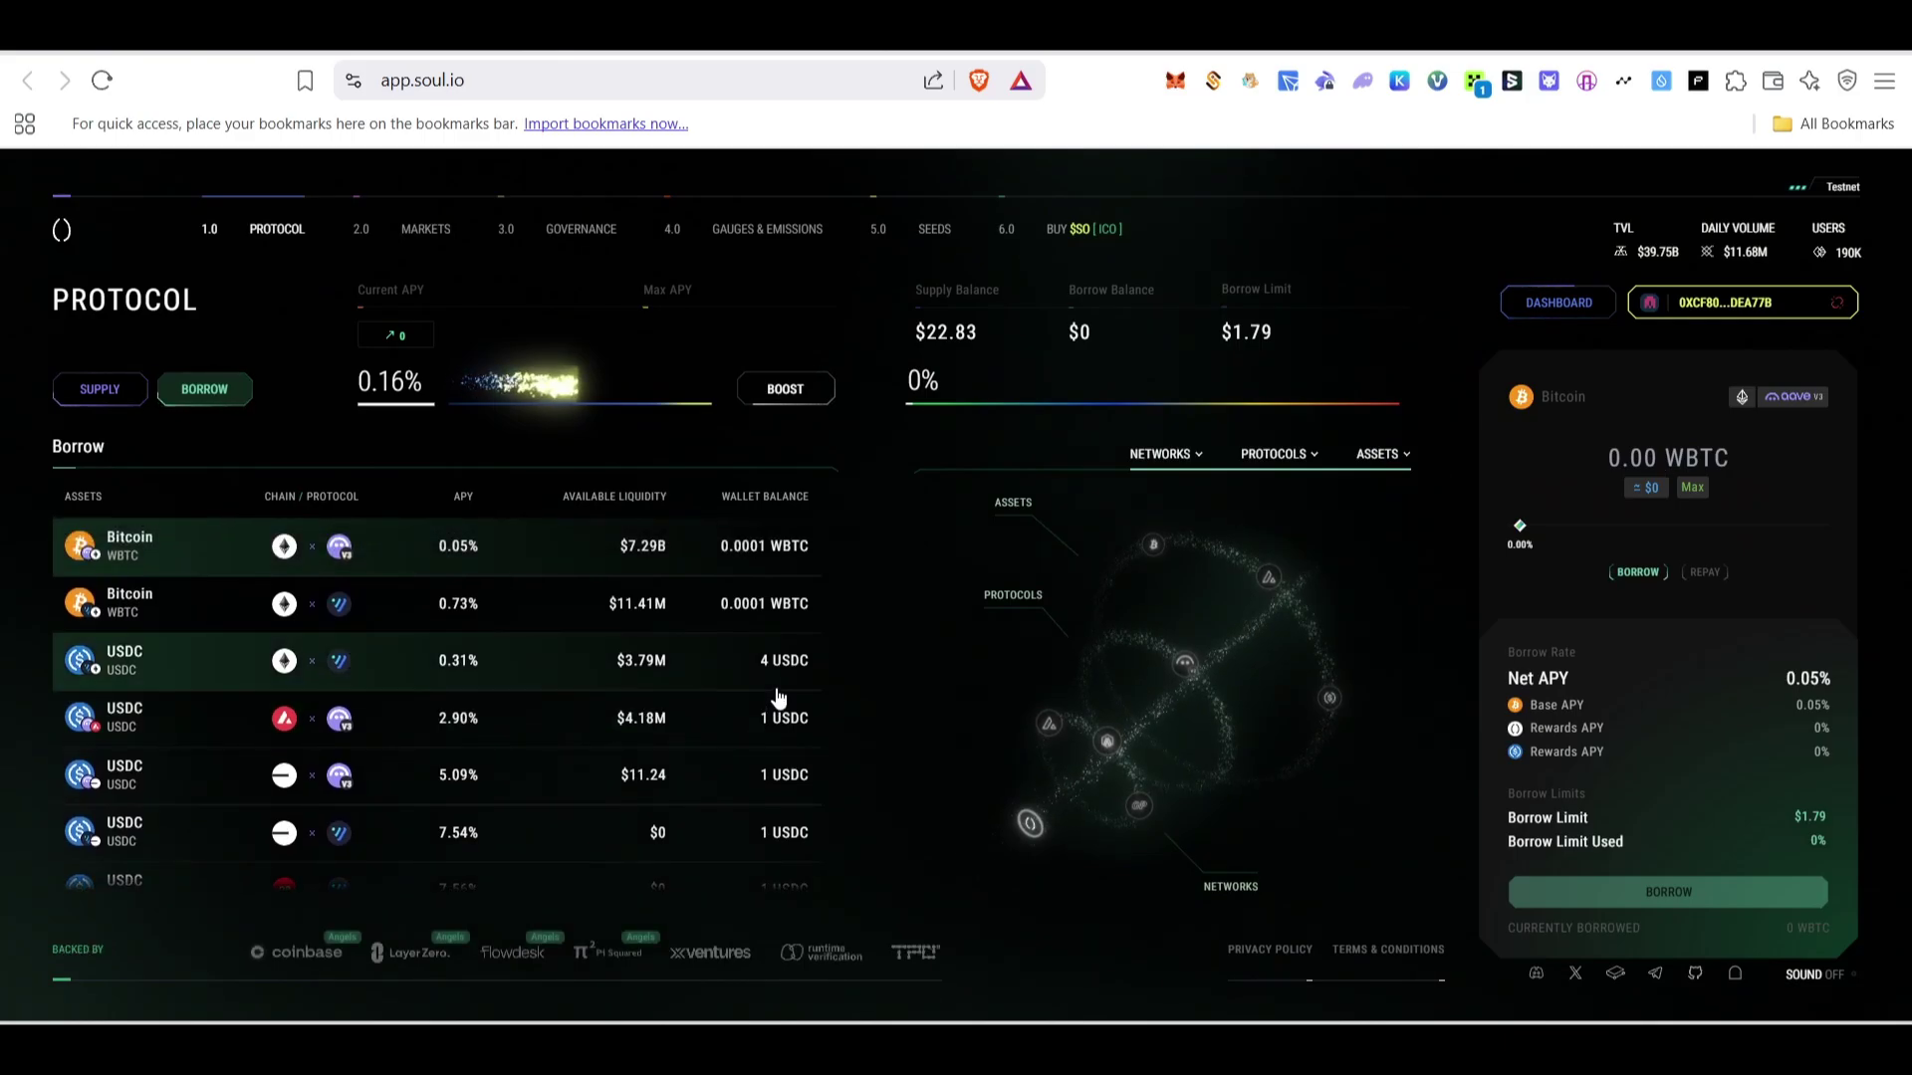
{"action": "scroll", "coordinate": [779, 697], "scroll_direction": "down", "scroll_amount": 3}
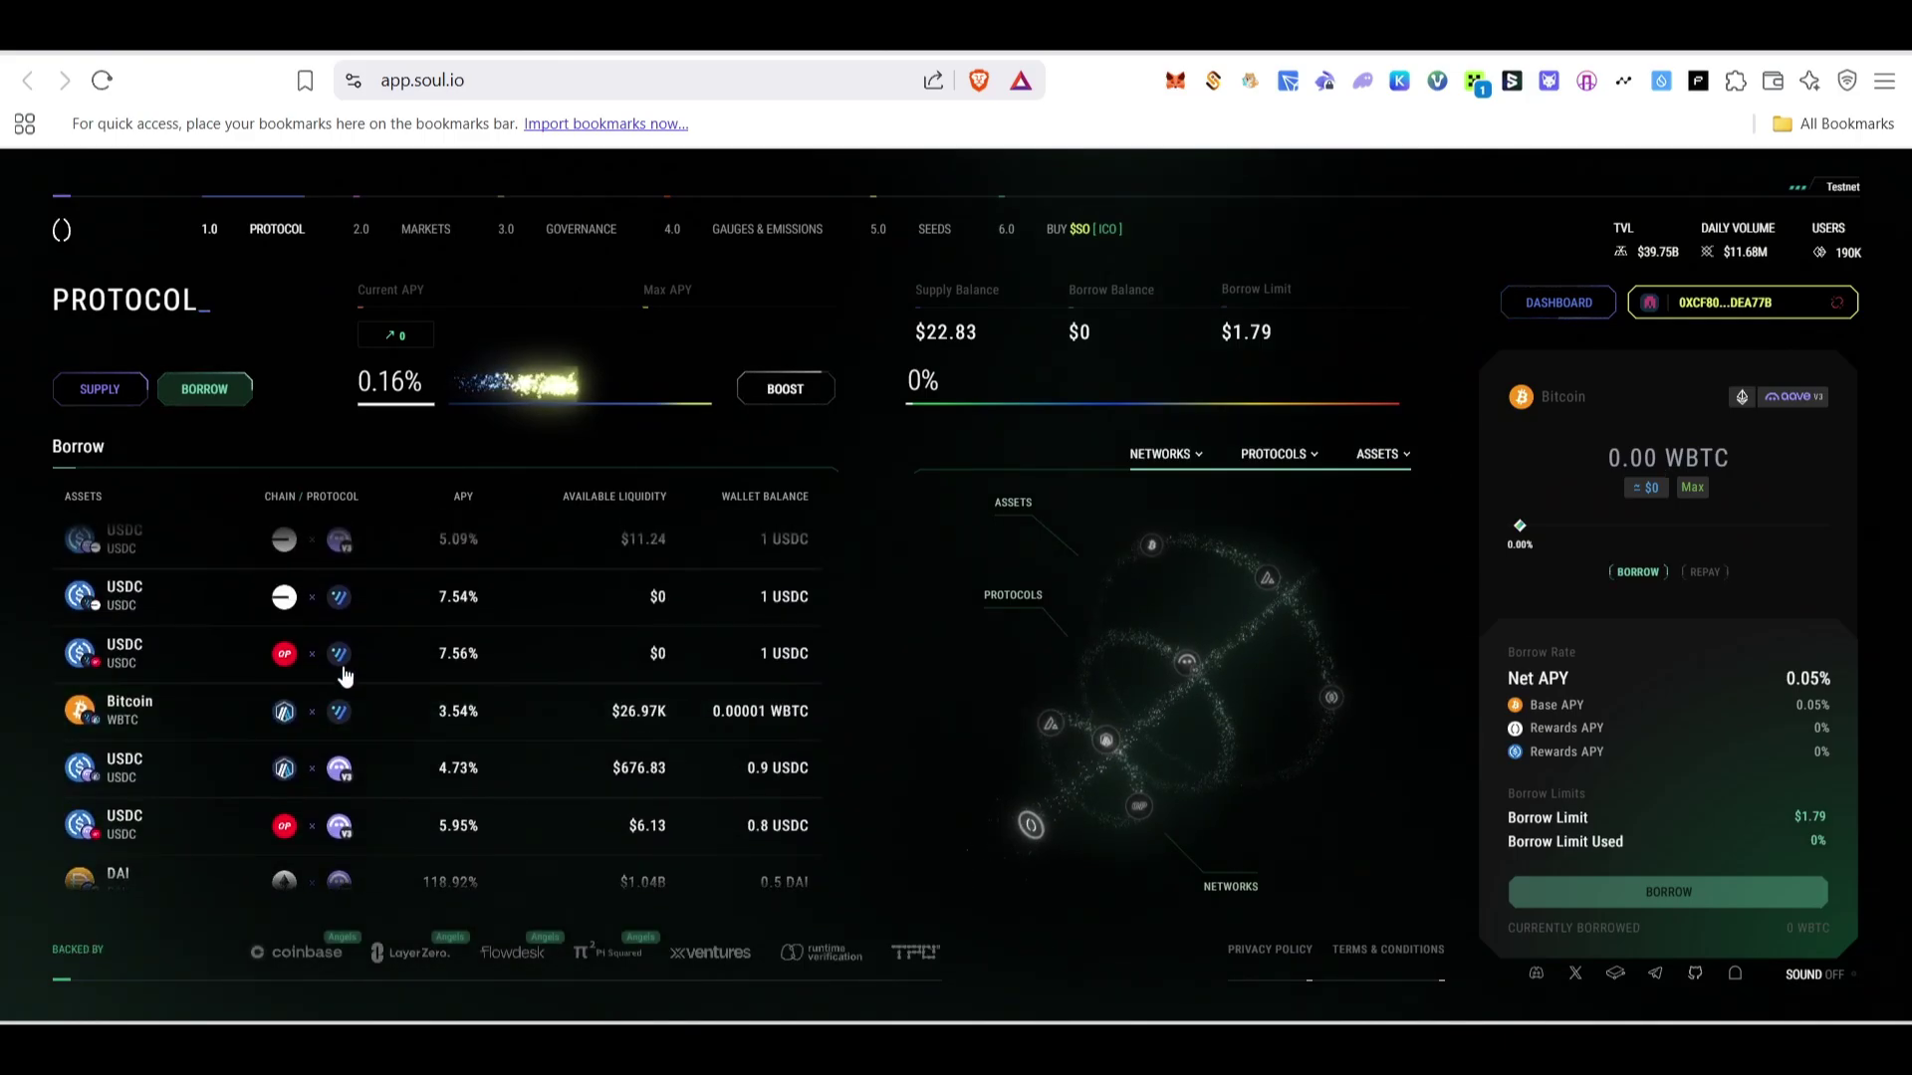
{"action": "left_click", "coordinate": [405, 658]}
{"action": "type", "text": "0.1"}
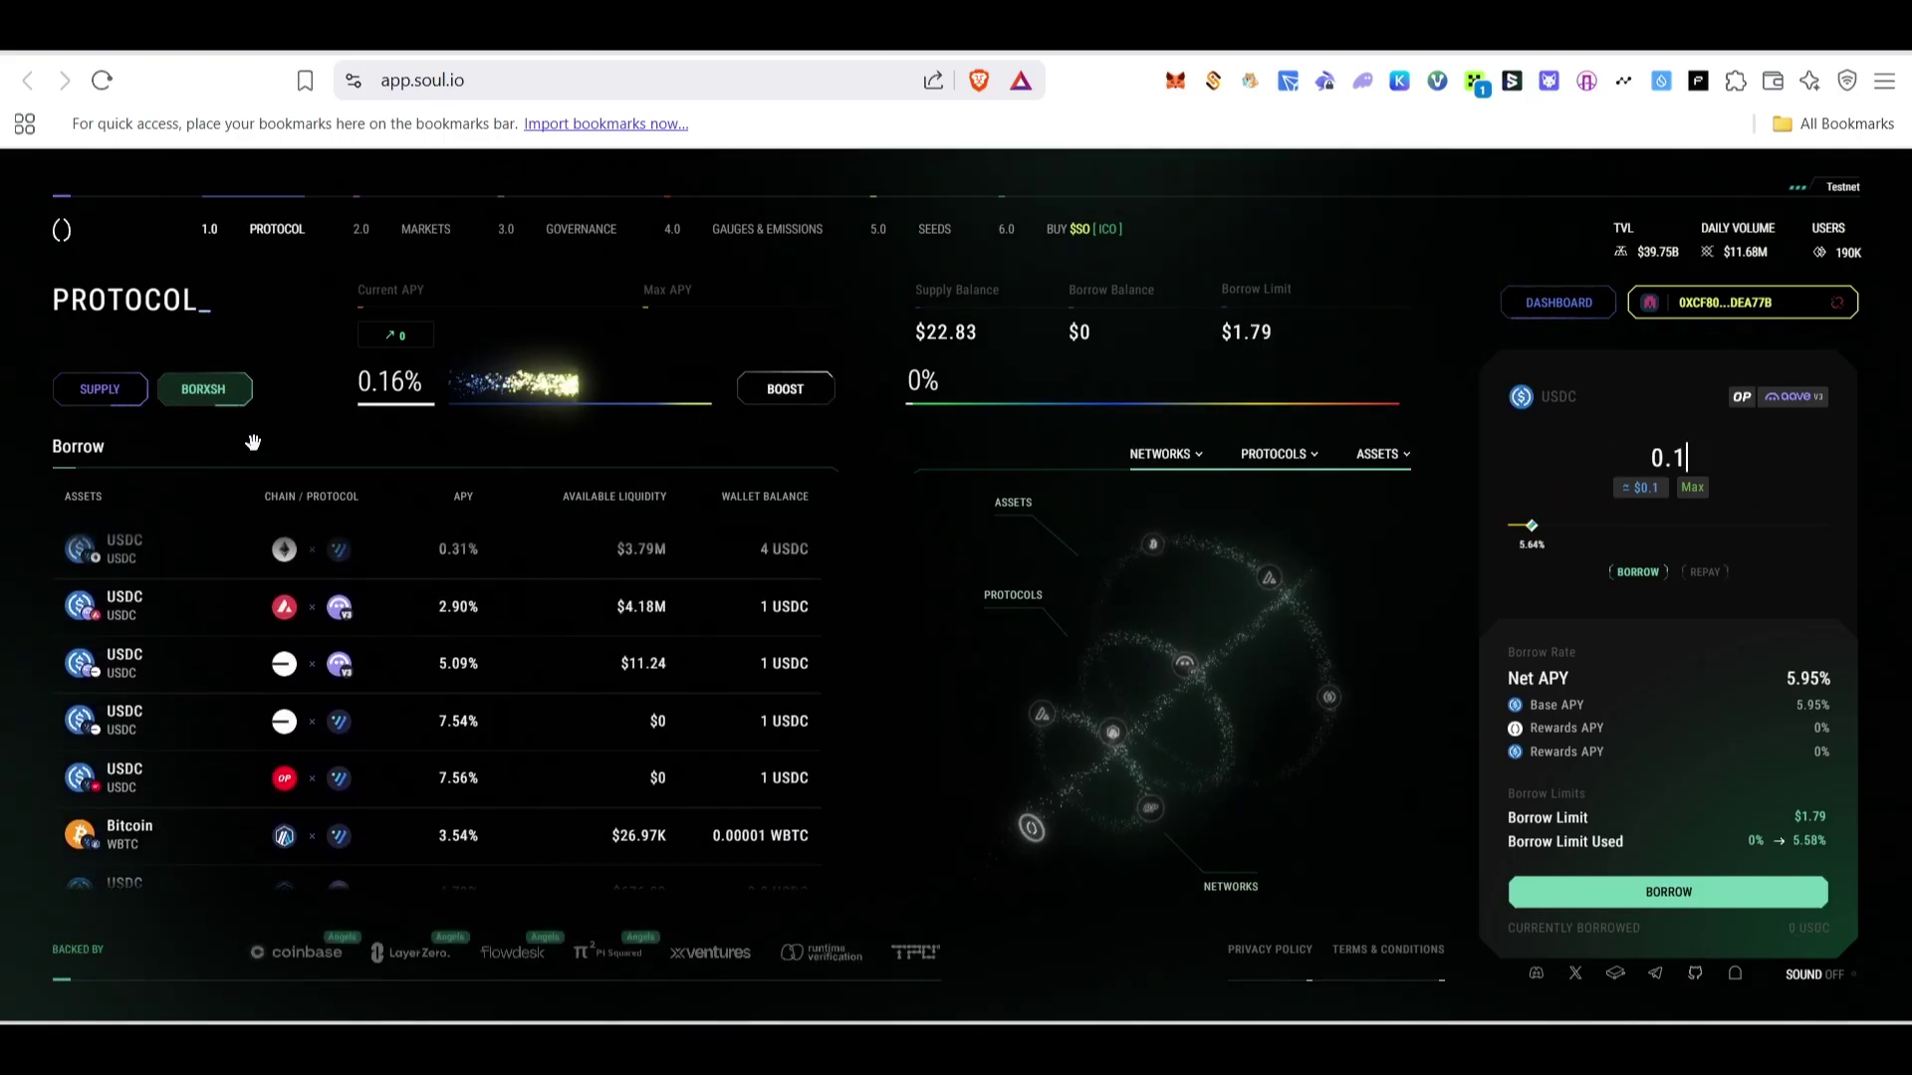
{"action": "scroll", "coordinate": [179, 627], "scroll_direction": "down", "scroll_amount": 3}
{"action": "scroll", "coordinate": [184, 669], "scroll_direction": "down", "scroll_amount": 1}
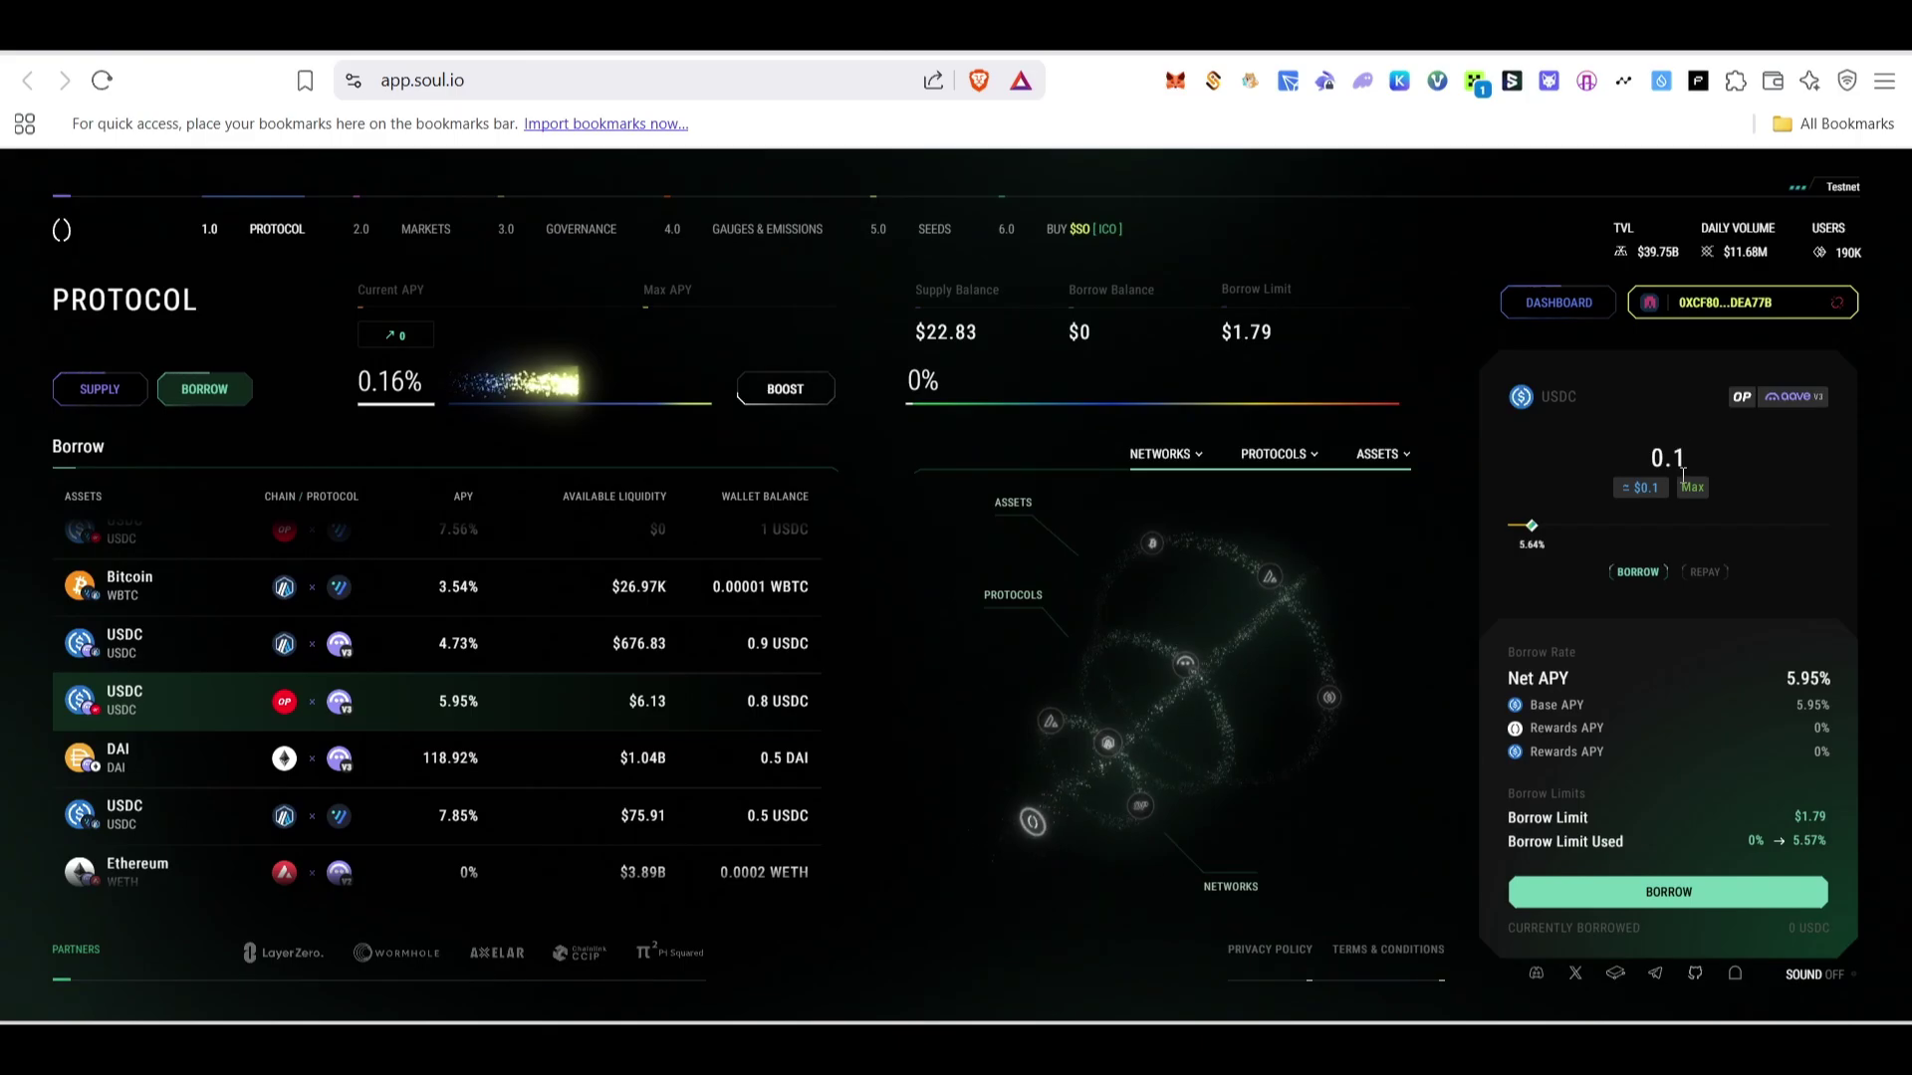
Borrow the 0.1 USDC on OP Sepolia and confirm the transaction request in the wallet.
{"action": "left_click", "coordinate": [1706, 900]}
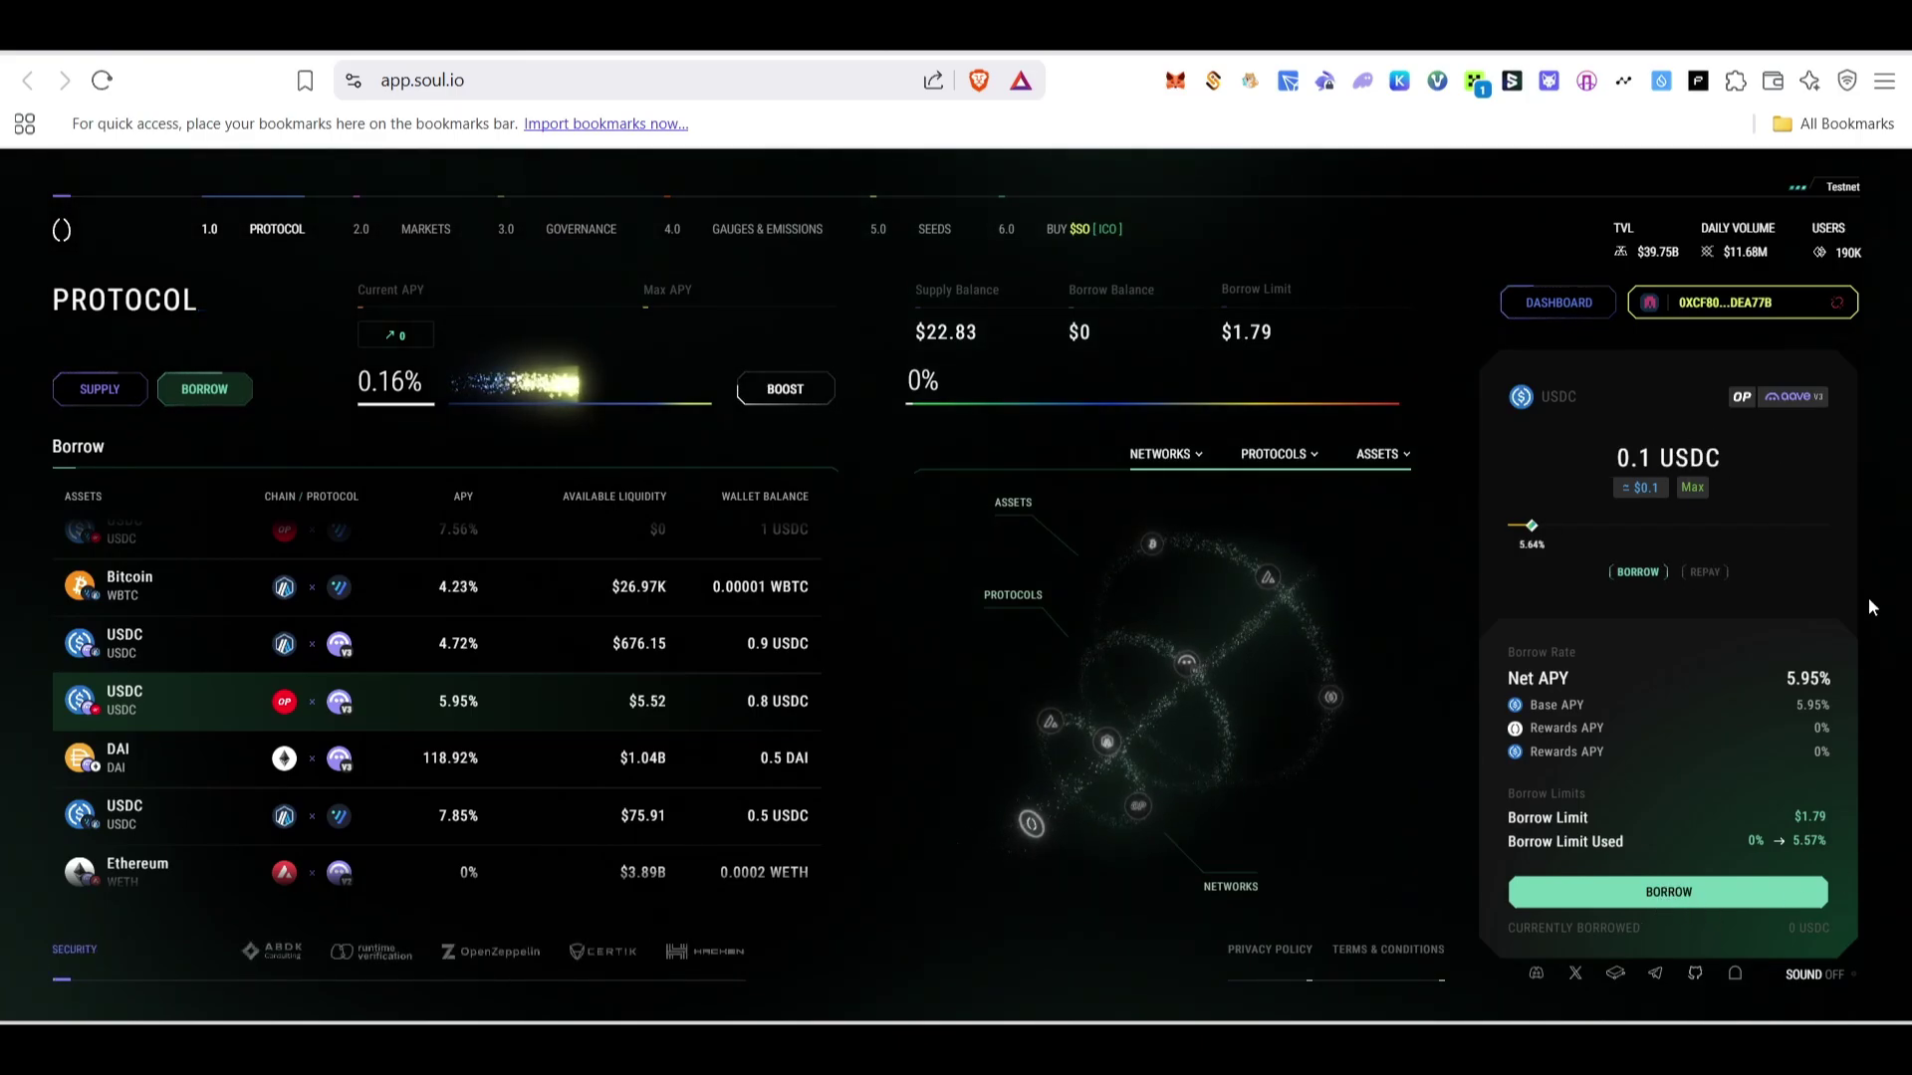
{"action": "left_click", "coordinate": [1679, 894]}
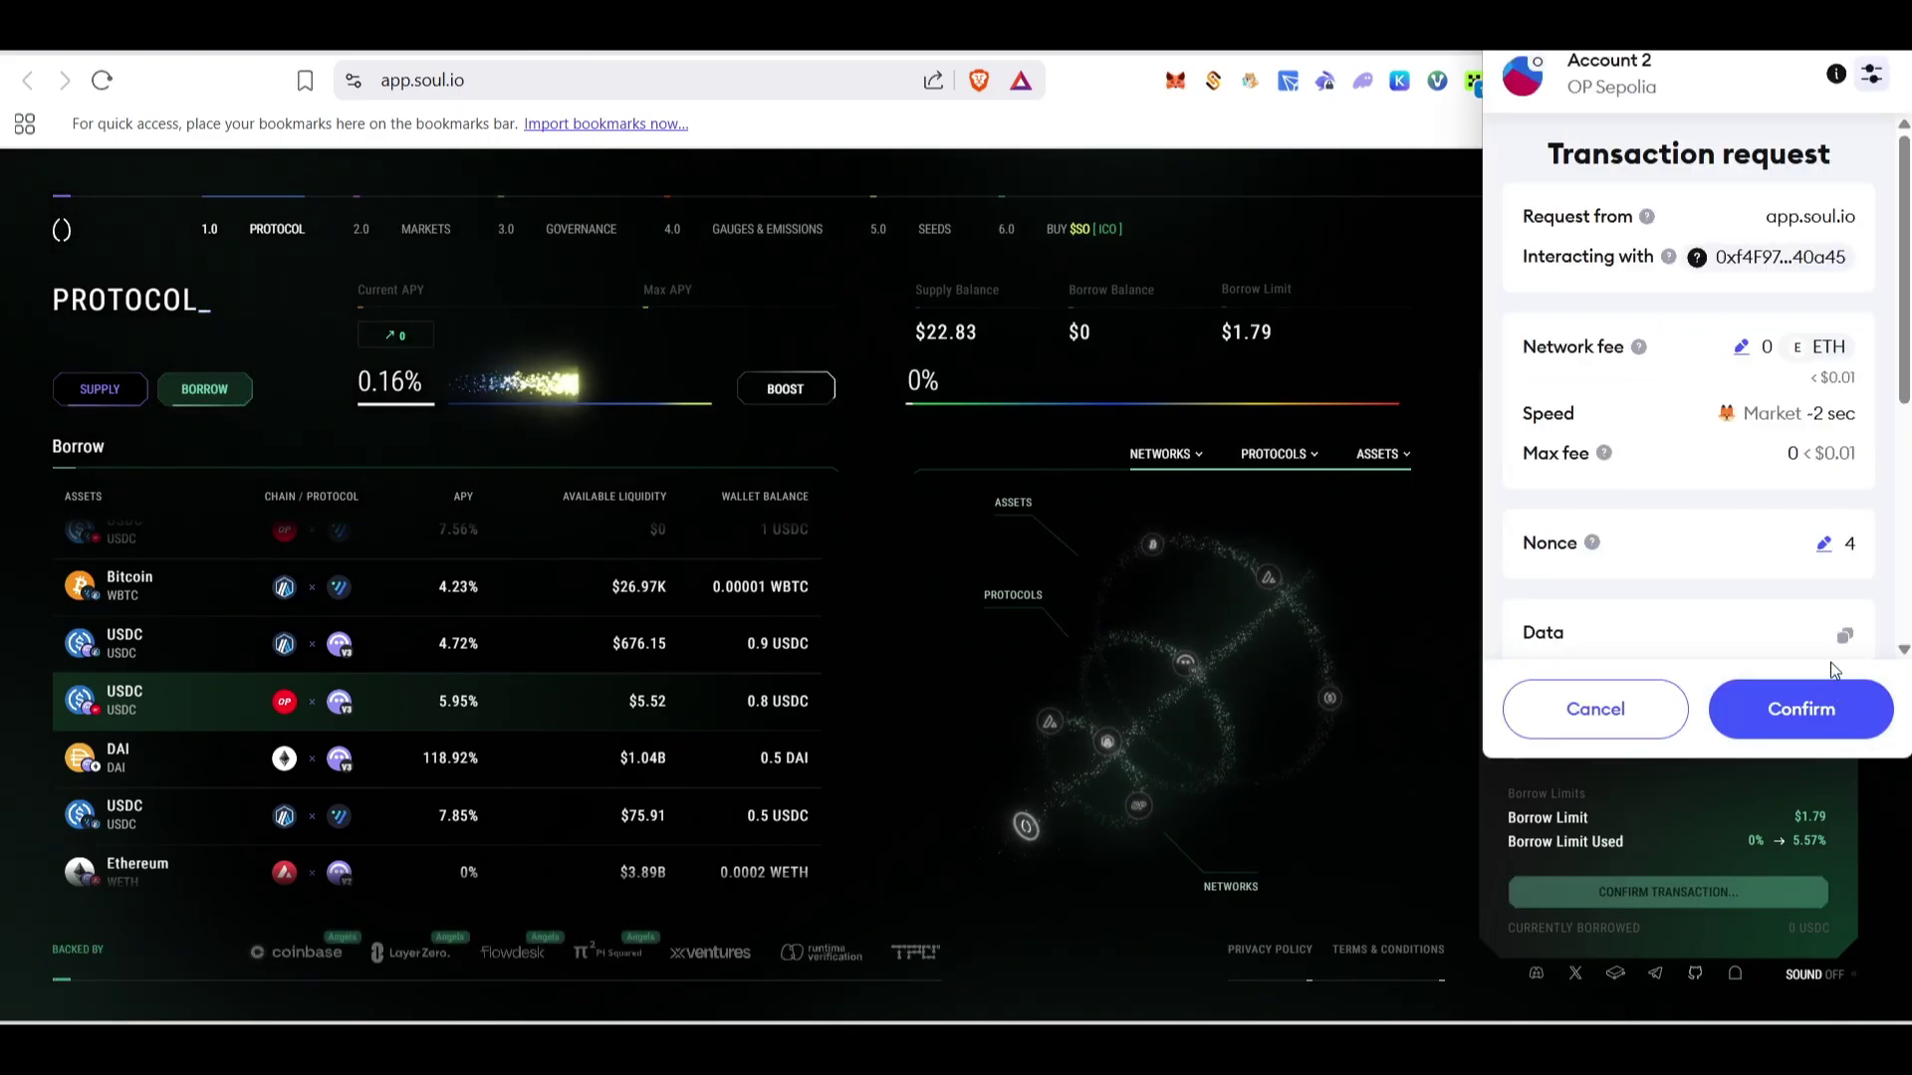
{"action": "left_click", "coordinate": [1840, 705]}
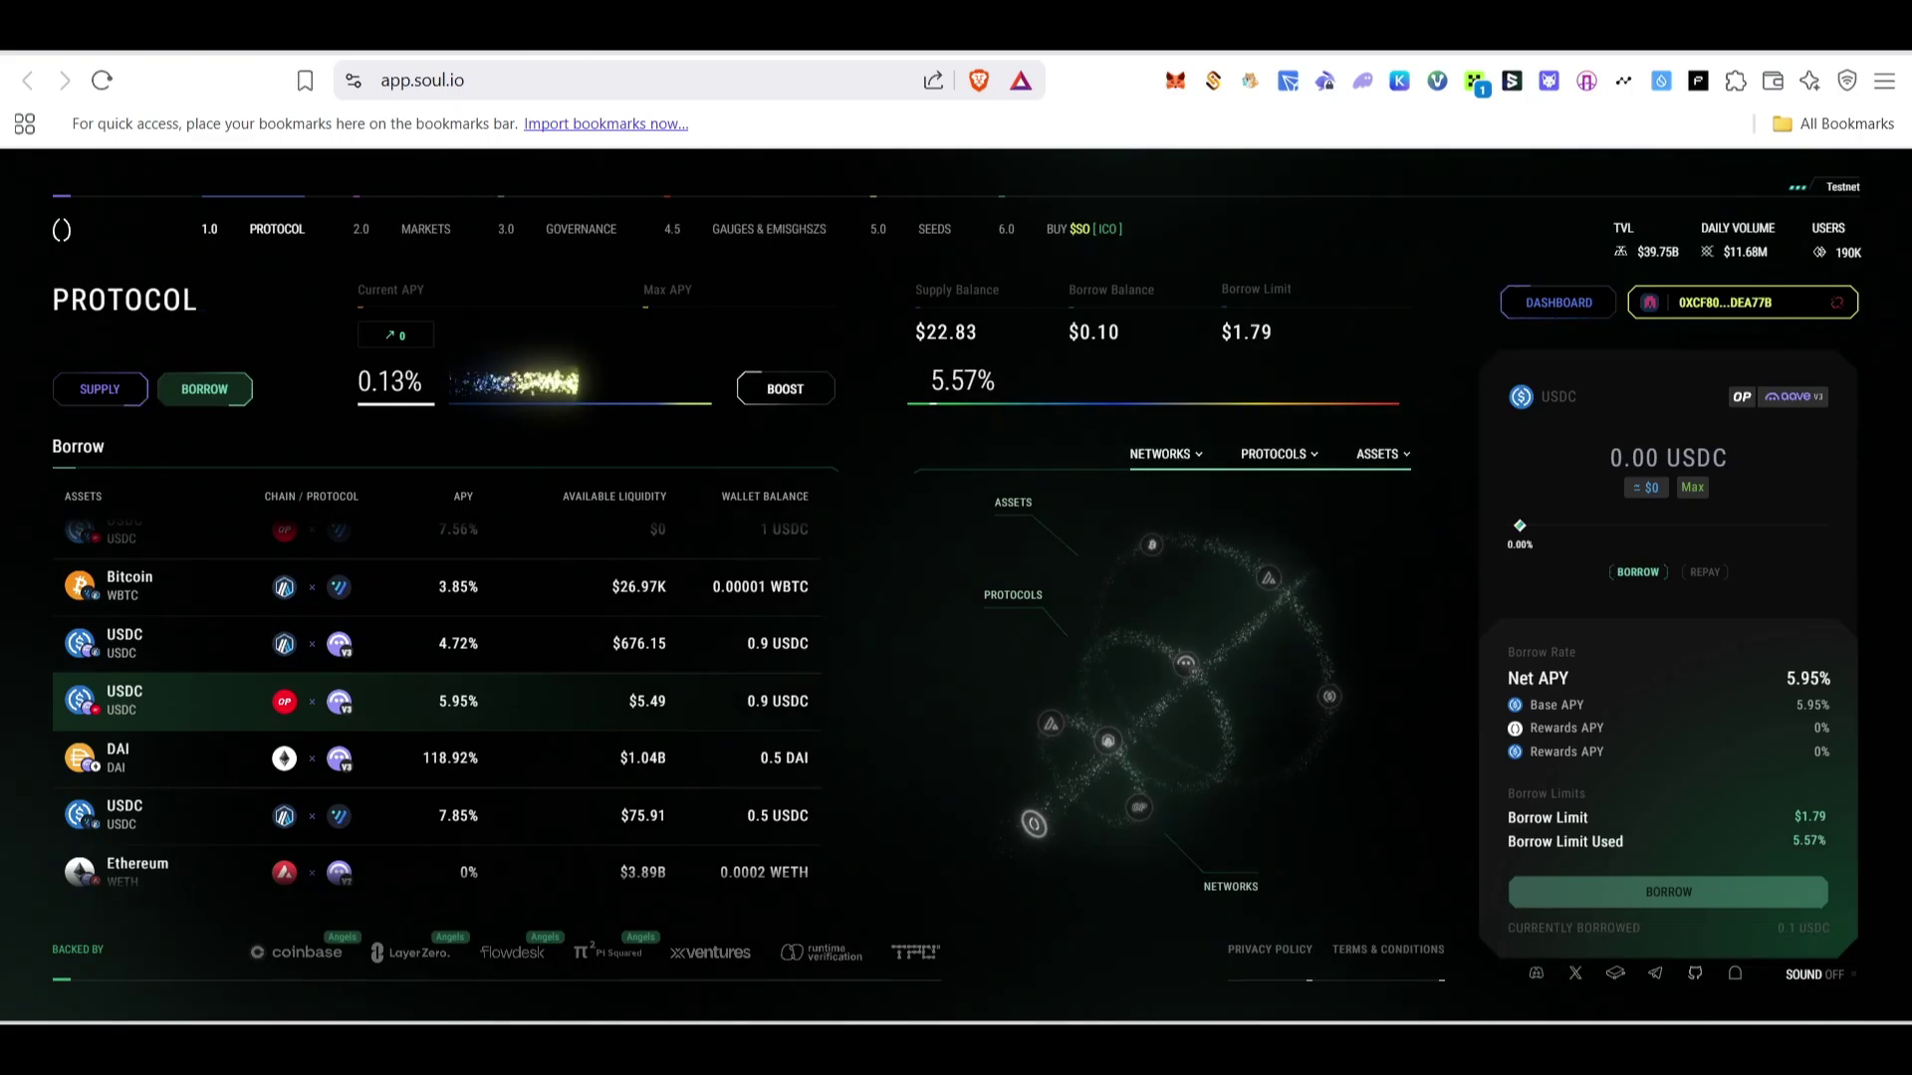
Return to the quests and verify the Quest 3 task for taking a borrow on the Optimism chain.
{"action": "left_click", "coordinate": [934, 229]}
{"action": "left_click", "coordinate": [1788, 713]}
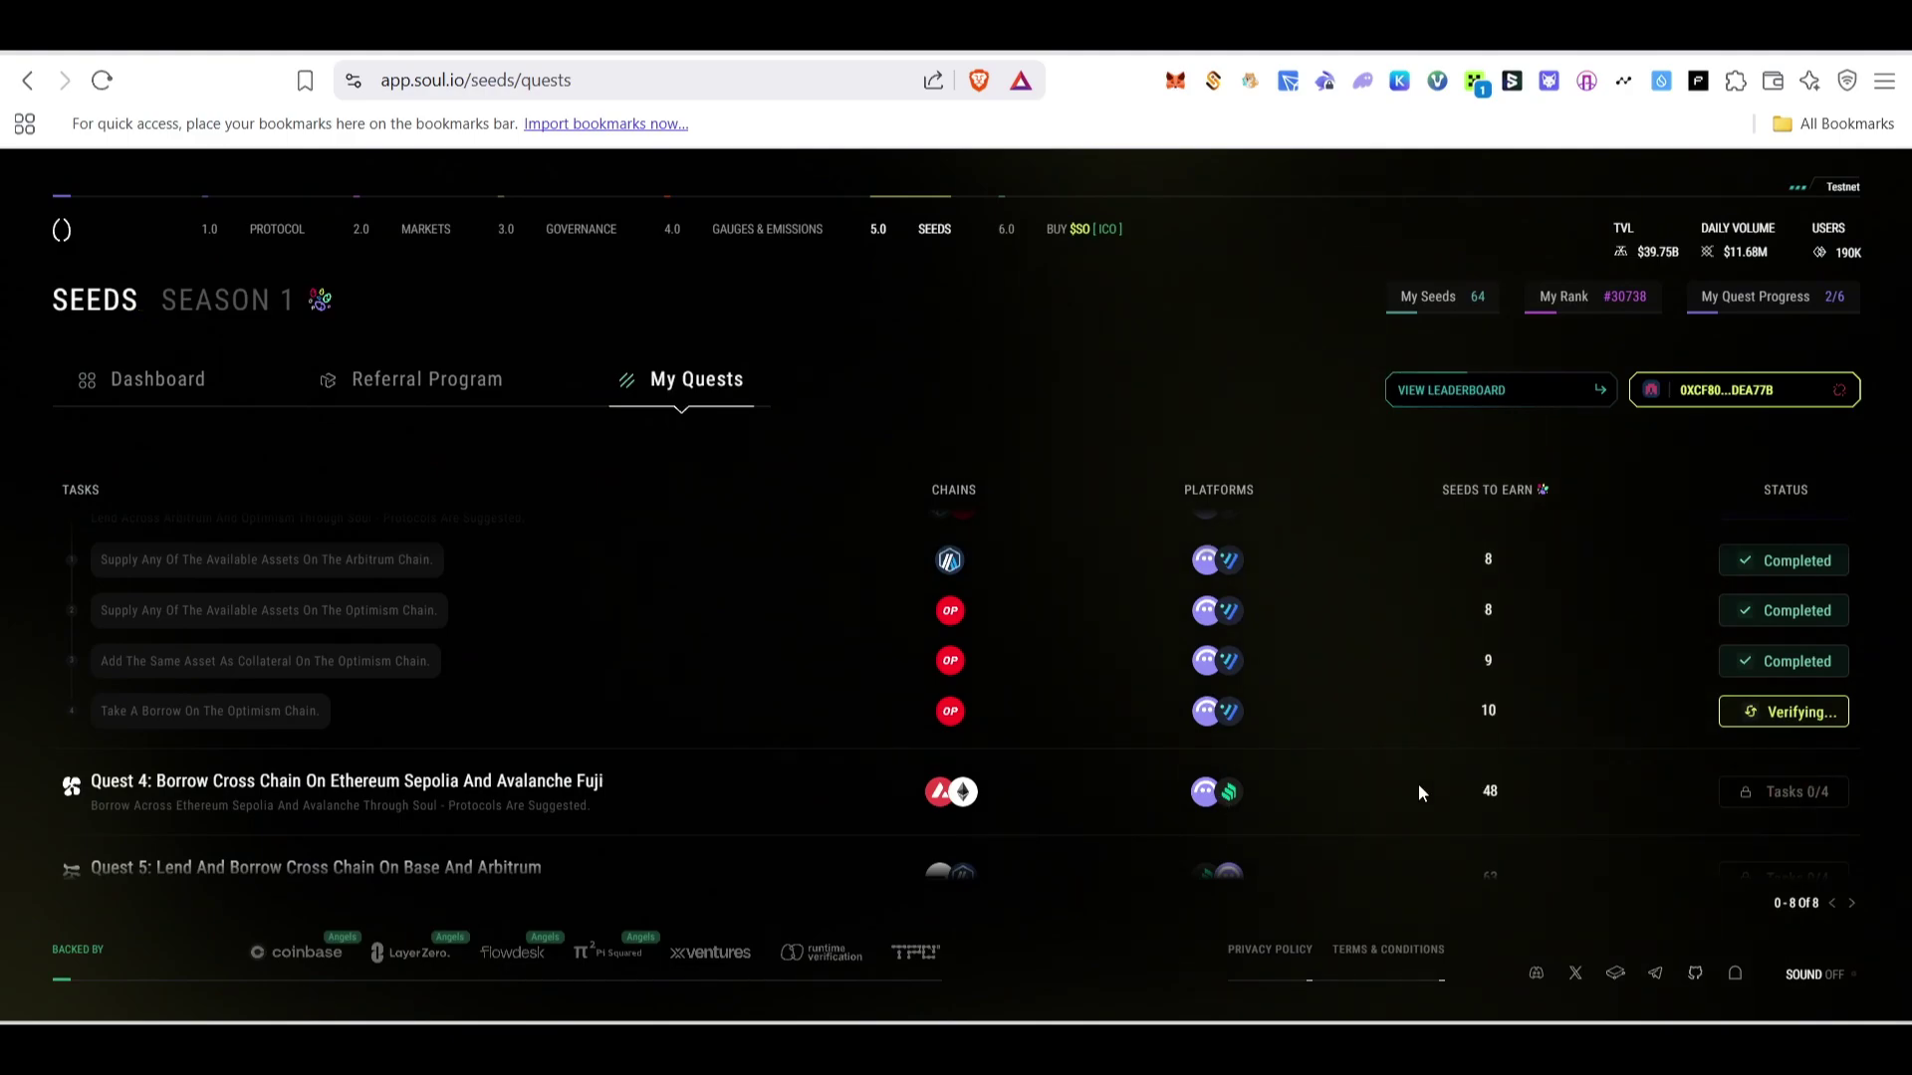
{"action": "left_click", "coordinate": [1793, 724]}
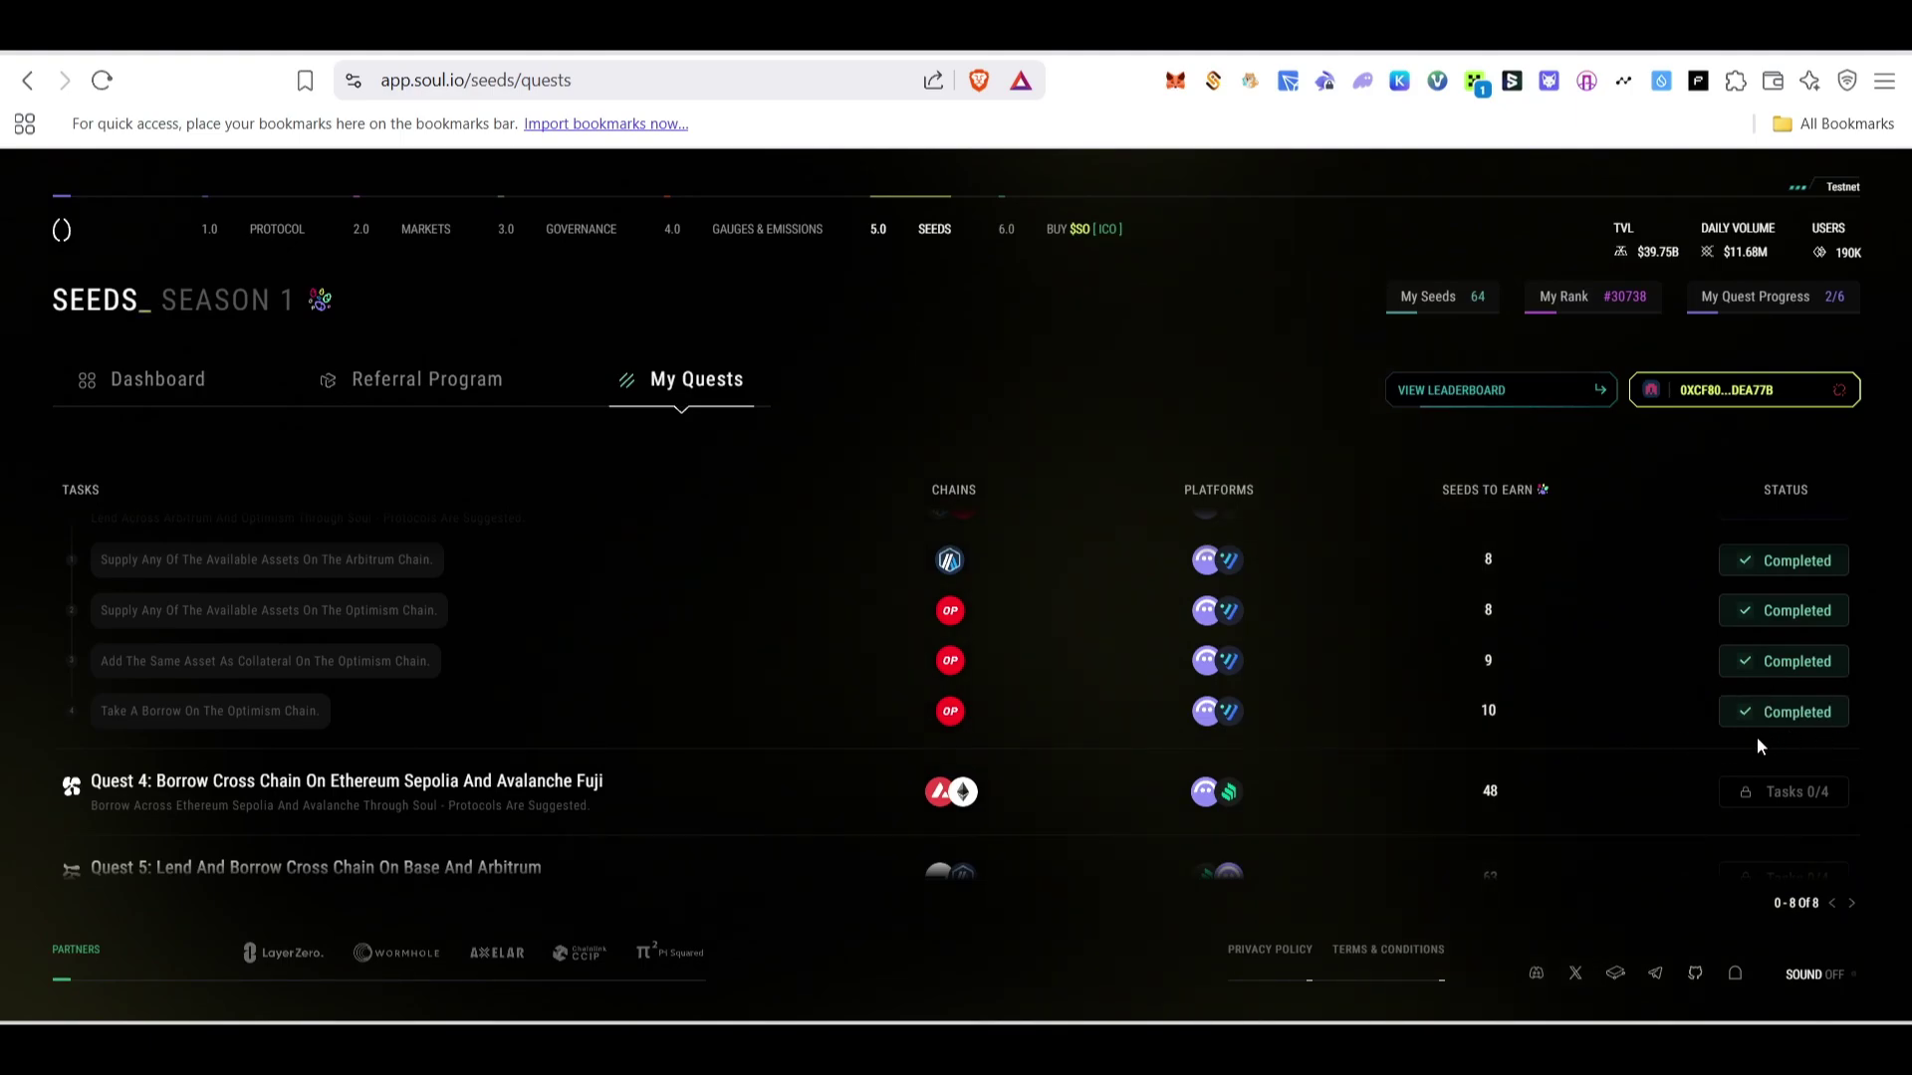
Review the whole quest list, comparing the tasks, chains, platforms, seed rewards and status of the finished quests and Quests 4 to 6.
{"action": "scroll", "coordinate": [1757, 737], "scroll_direction": "up", "scroll_amount": 2}
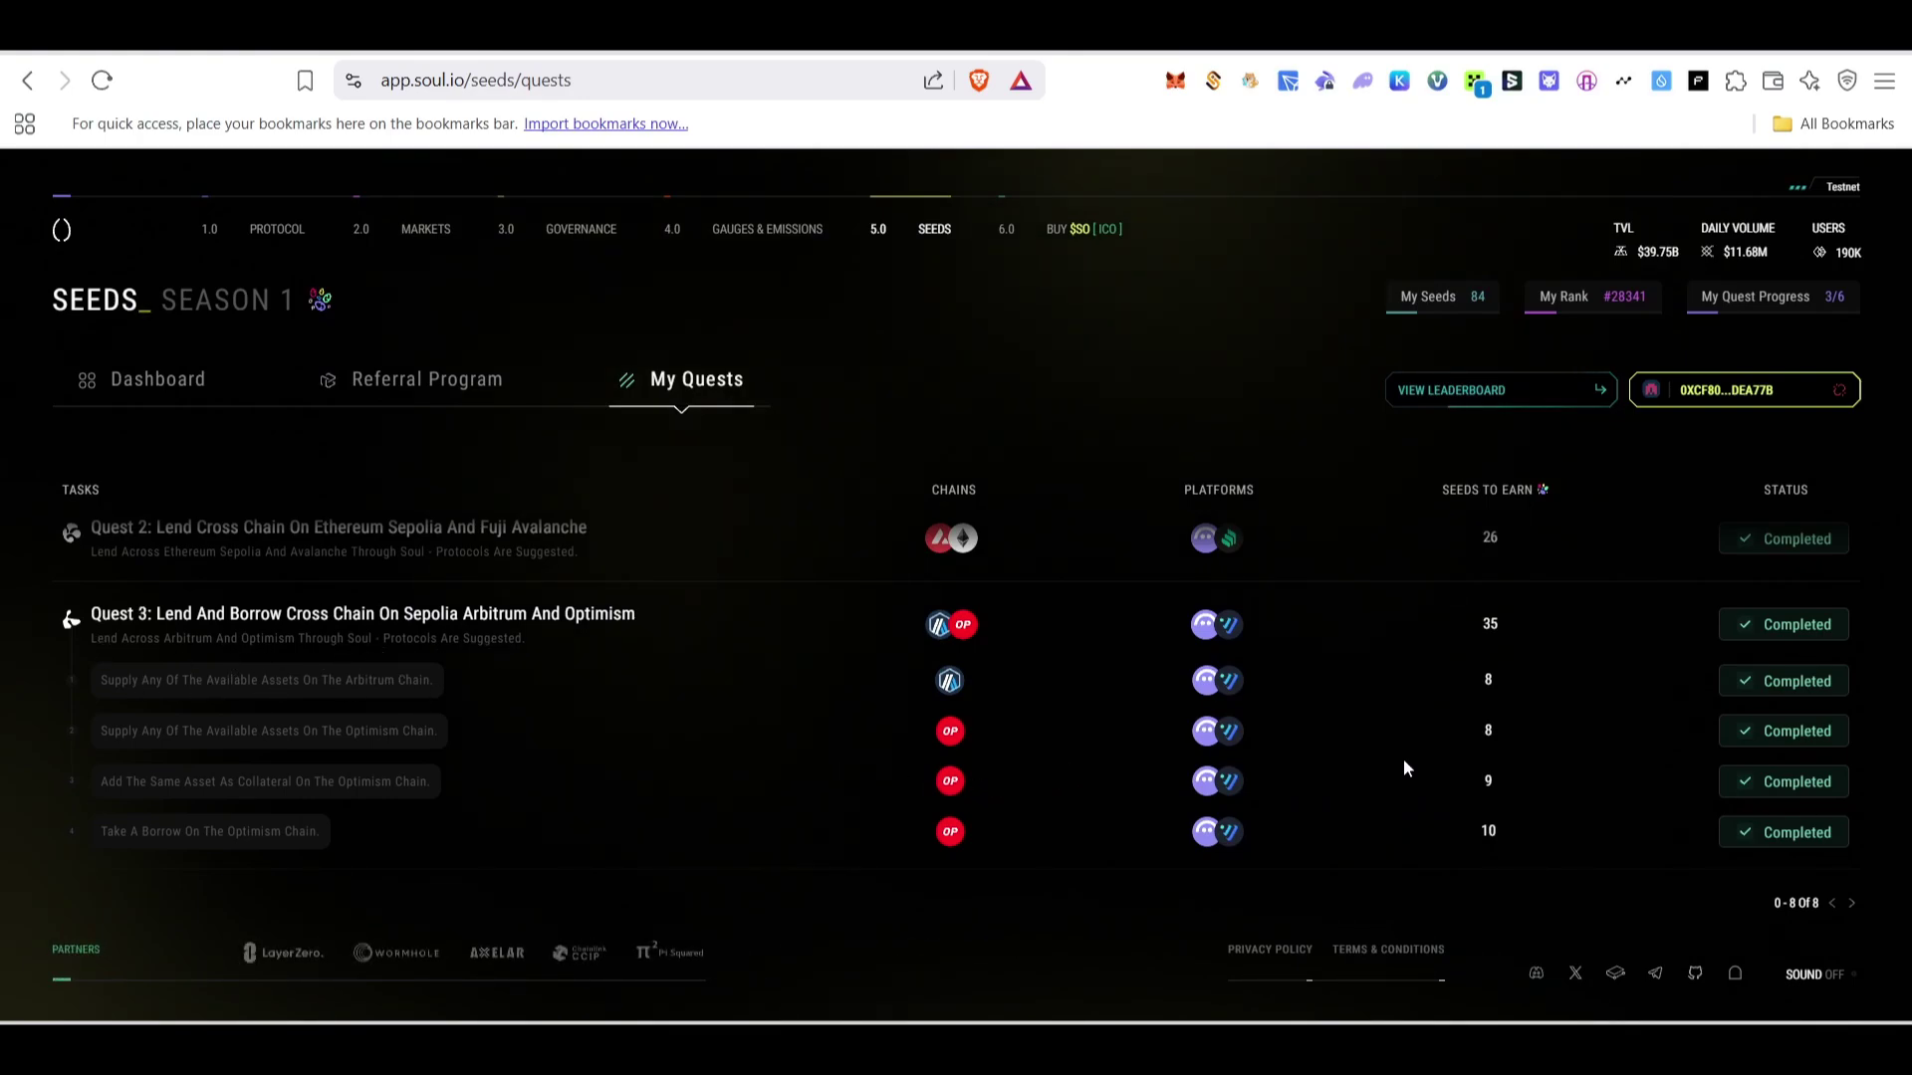
{"action": "scroll", "coordinate": [538, 717], "scroll_direction": "down", "scroll_amount": 3}
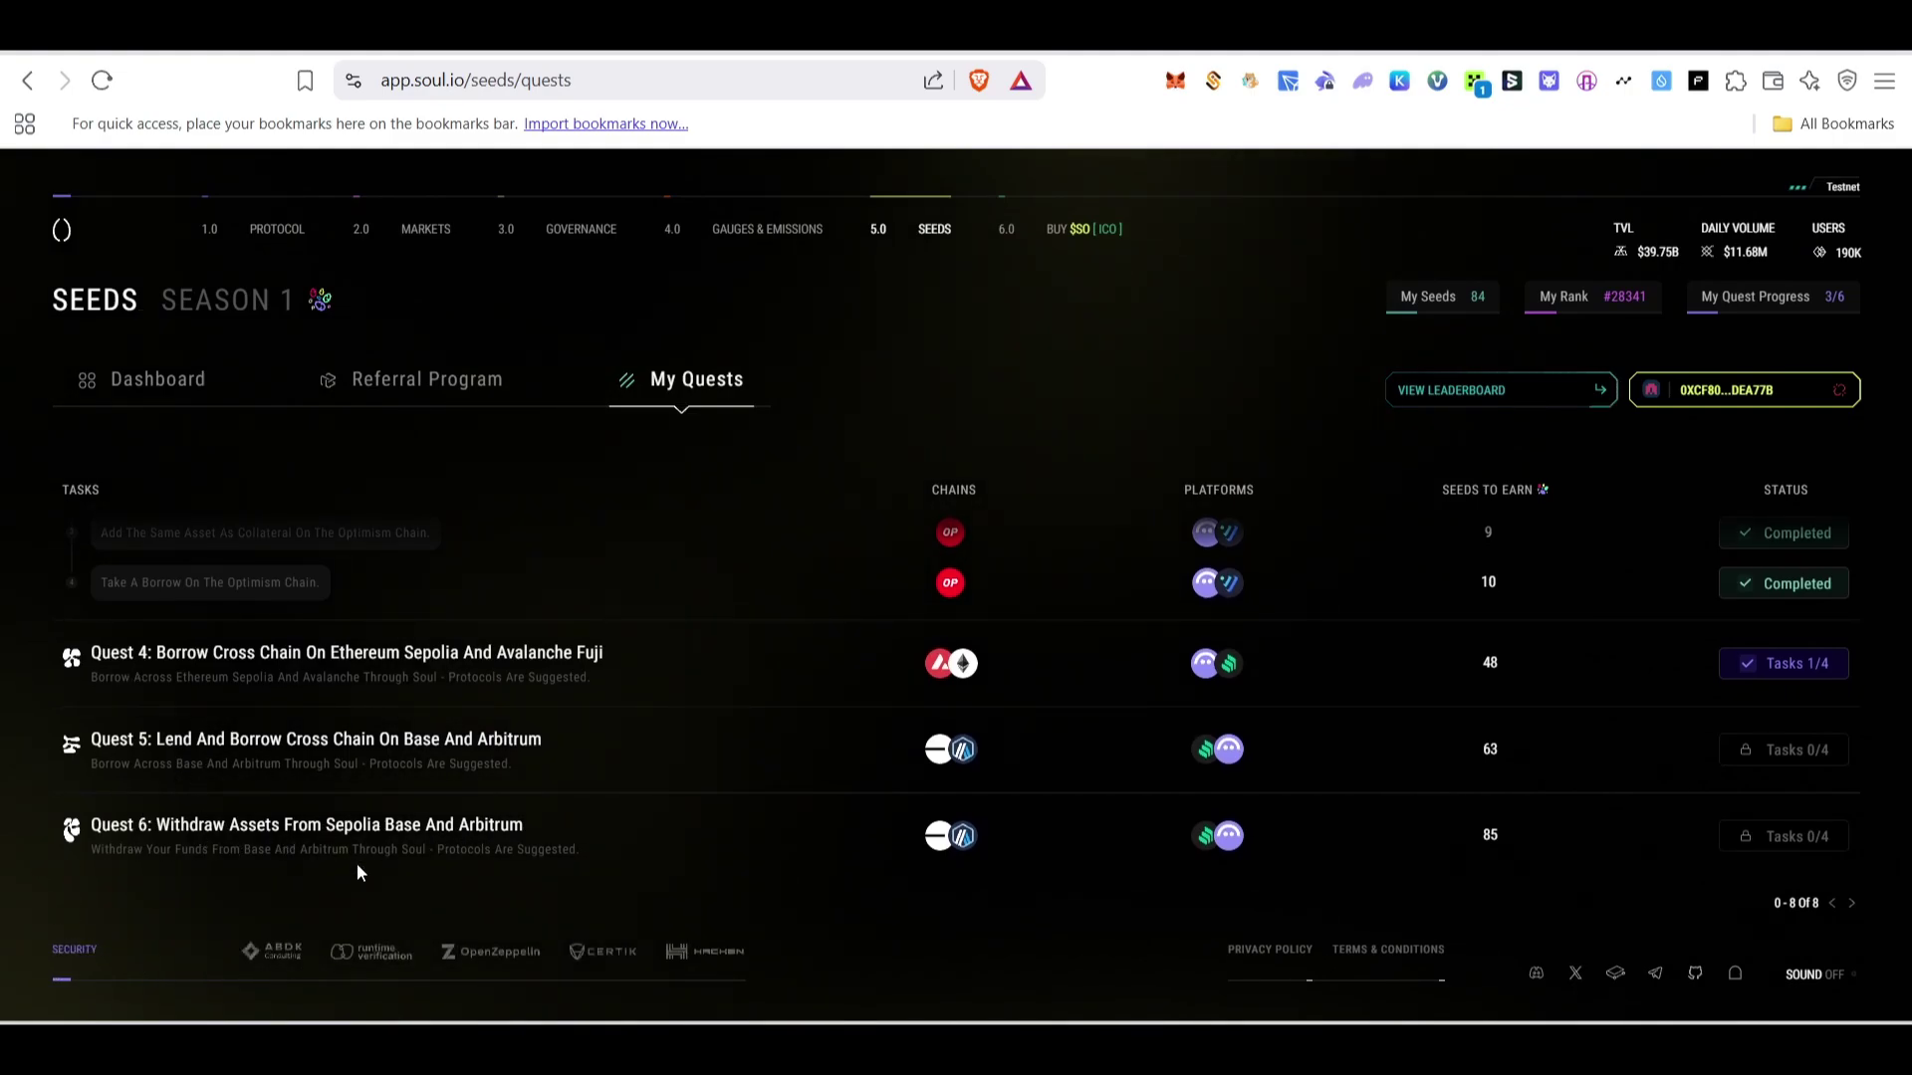
{"action": "scroll", "coordinate": [786, 867], "scroll_direction": "up", "scroll_amount": 3}
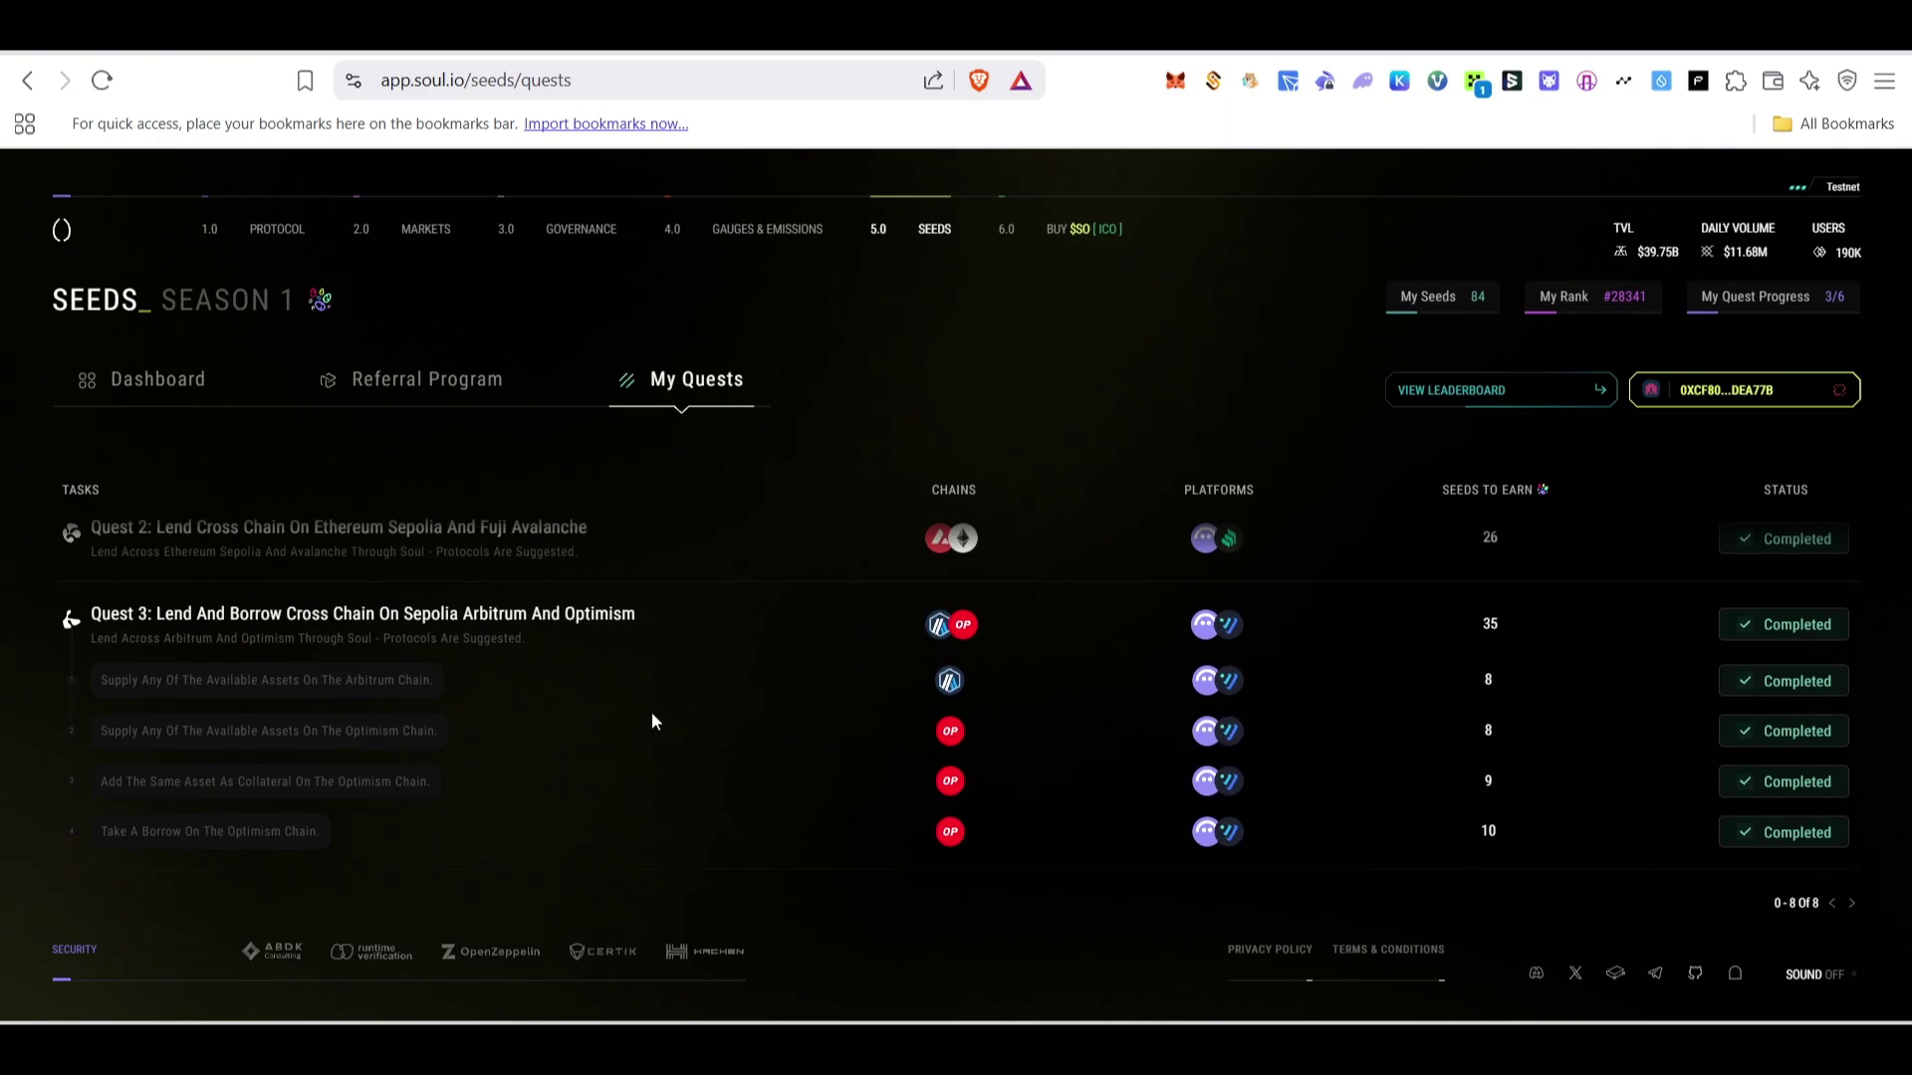
{"action": "scroll", "coordinate": [1189, 750], "scroll_direction": "down", "scroll_amount": 3}
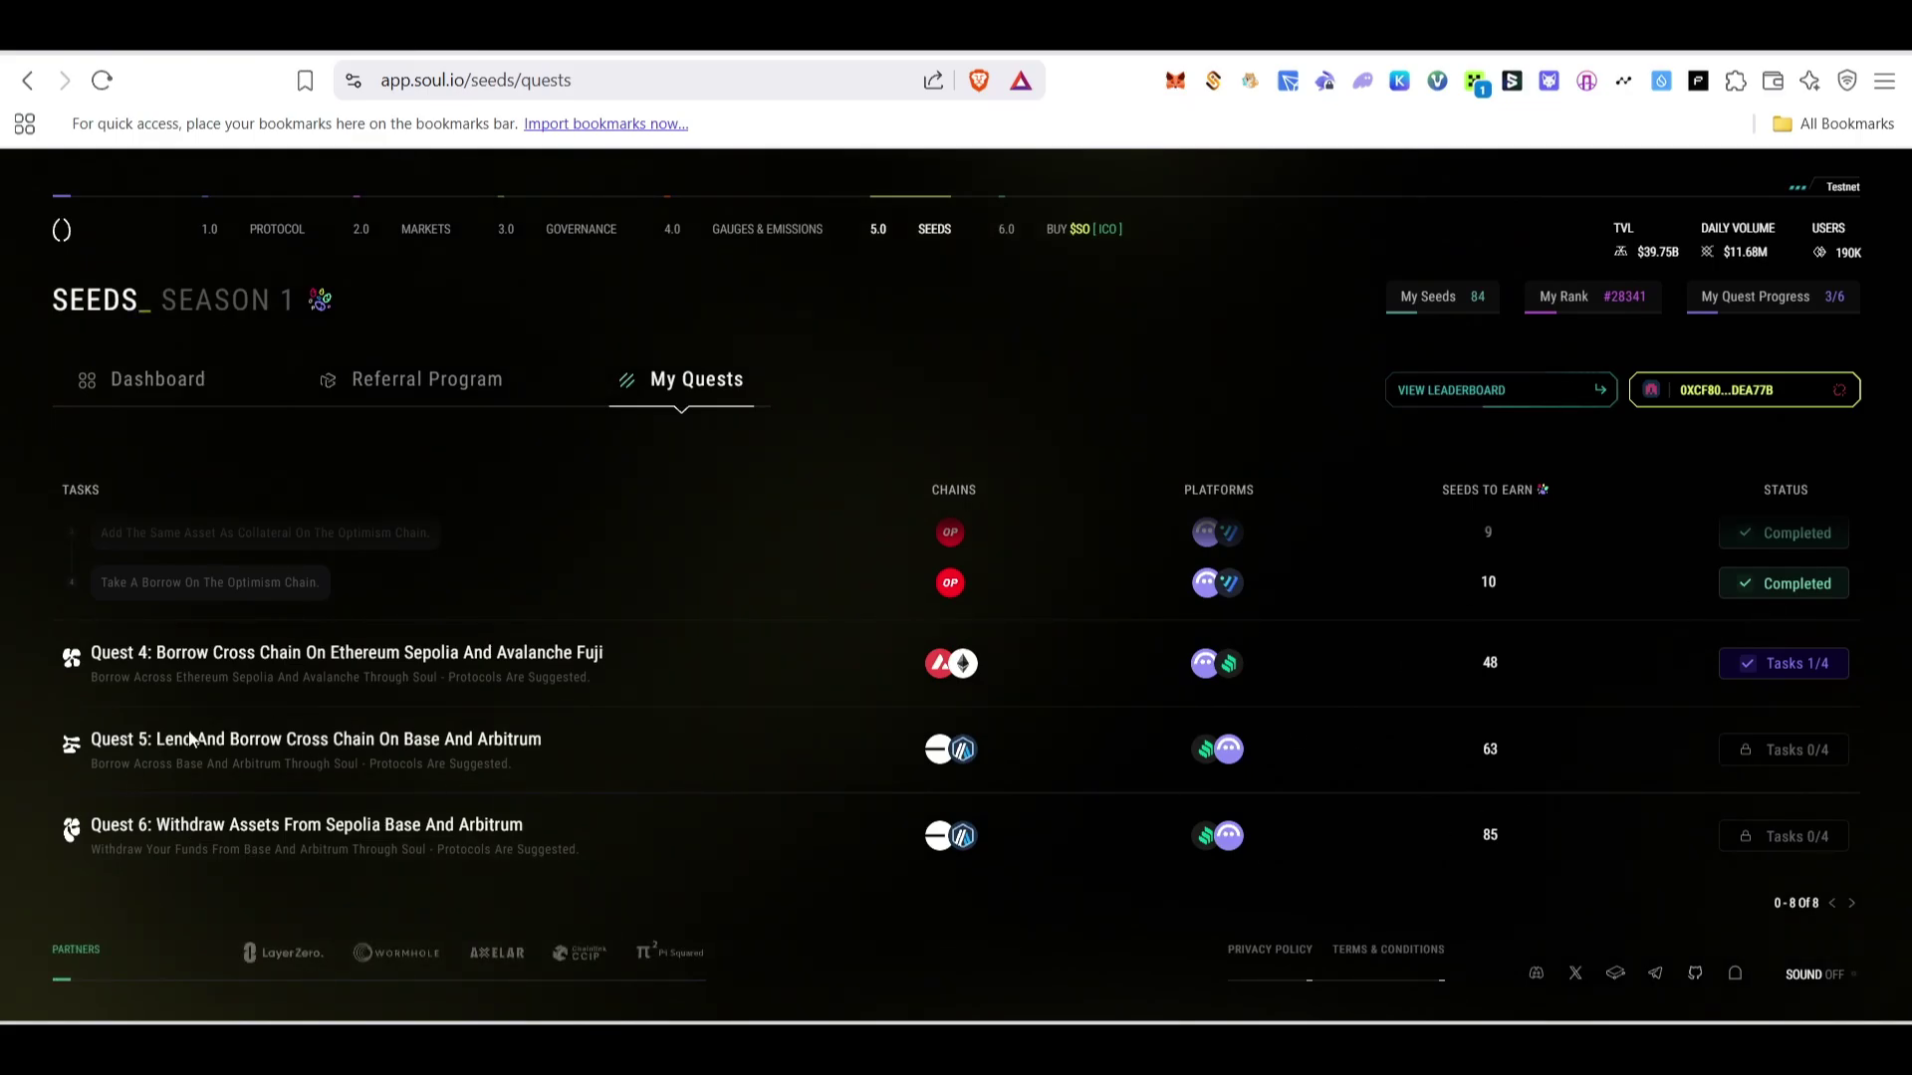
{"action": "scroll", "coordinate": [875, 837], "scroll_direction": "up", "scroll_amount": 3}
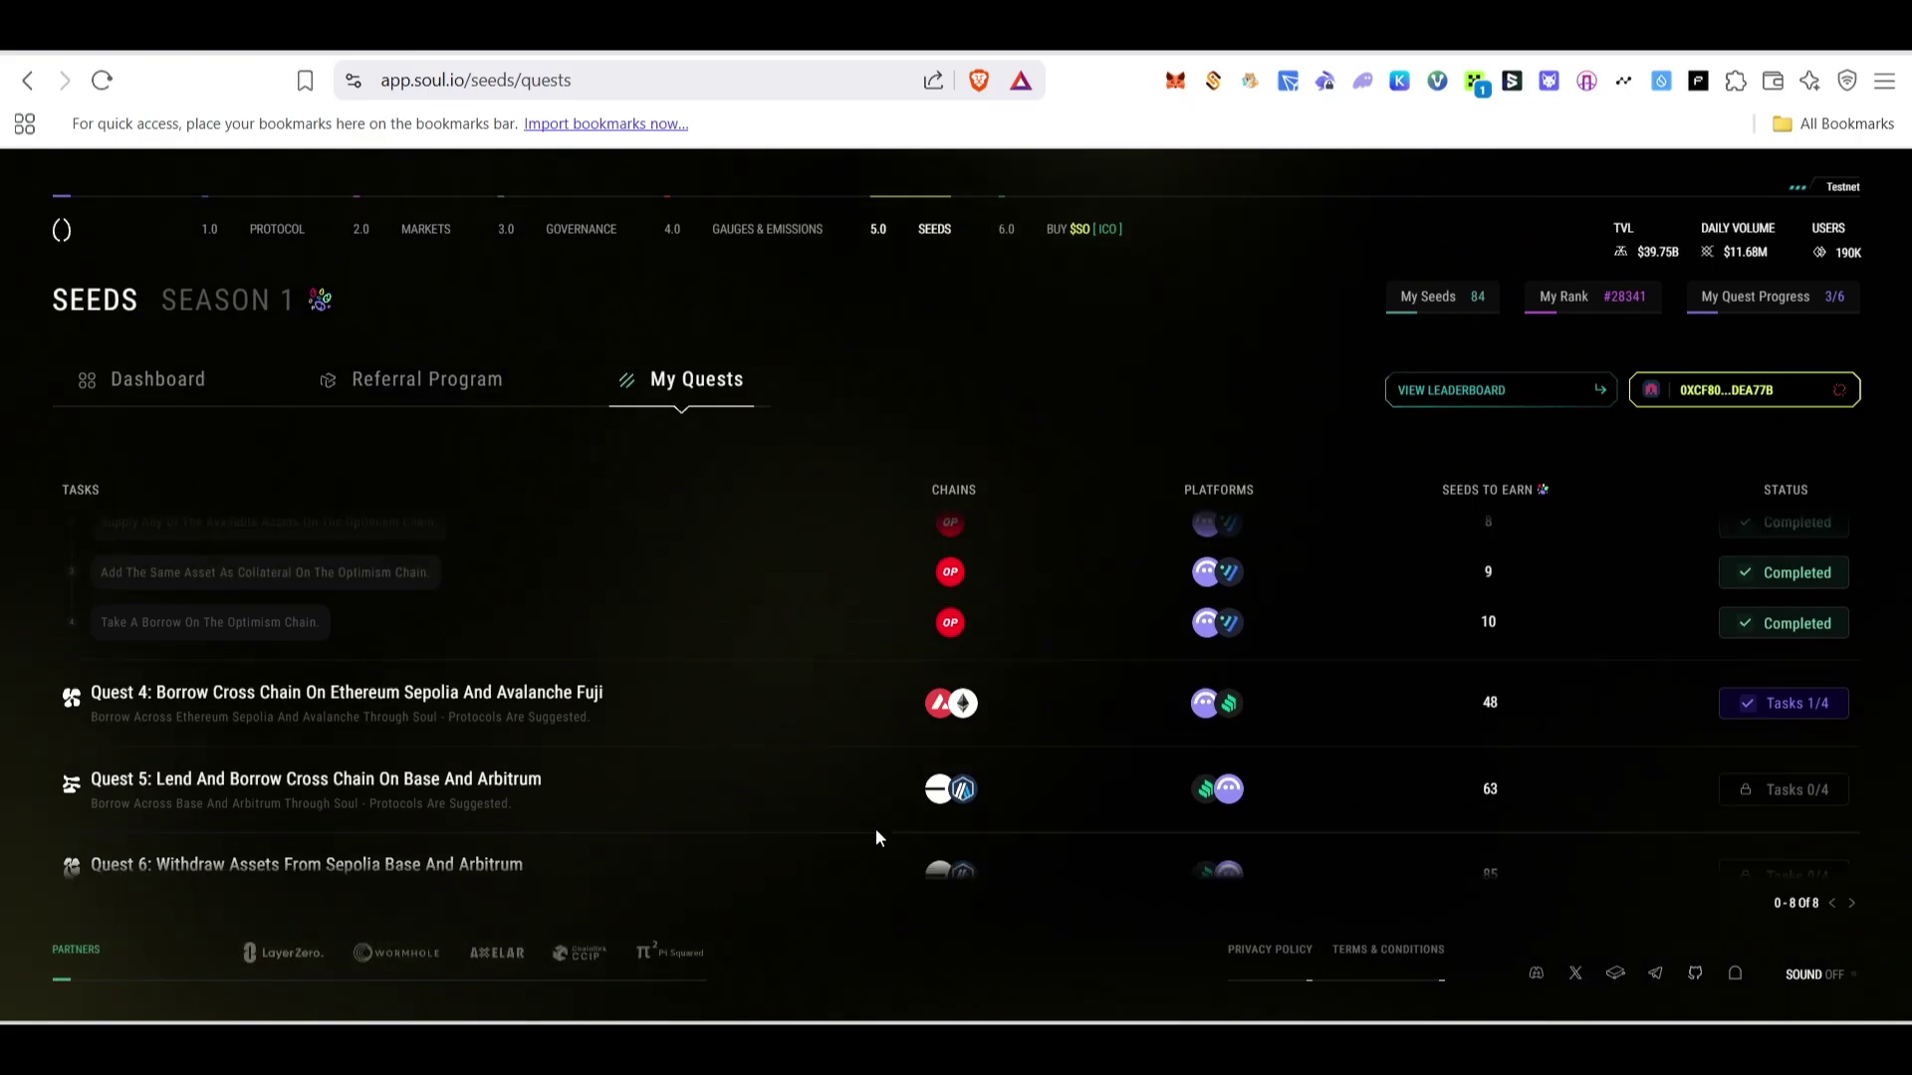
{"action": "scroll", "coordinate": [389, 781], "scroll_direction": "down", "scroll_amount": 2}
{"action": "scroll", "coordinate": [389, 780], "scroll_direction": "down", "scroll_amount": 1}
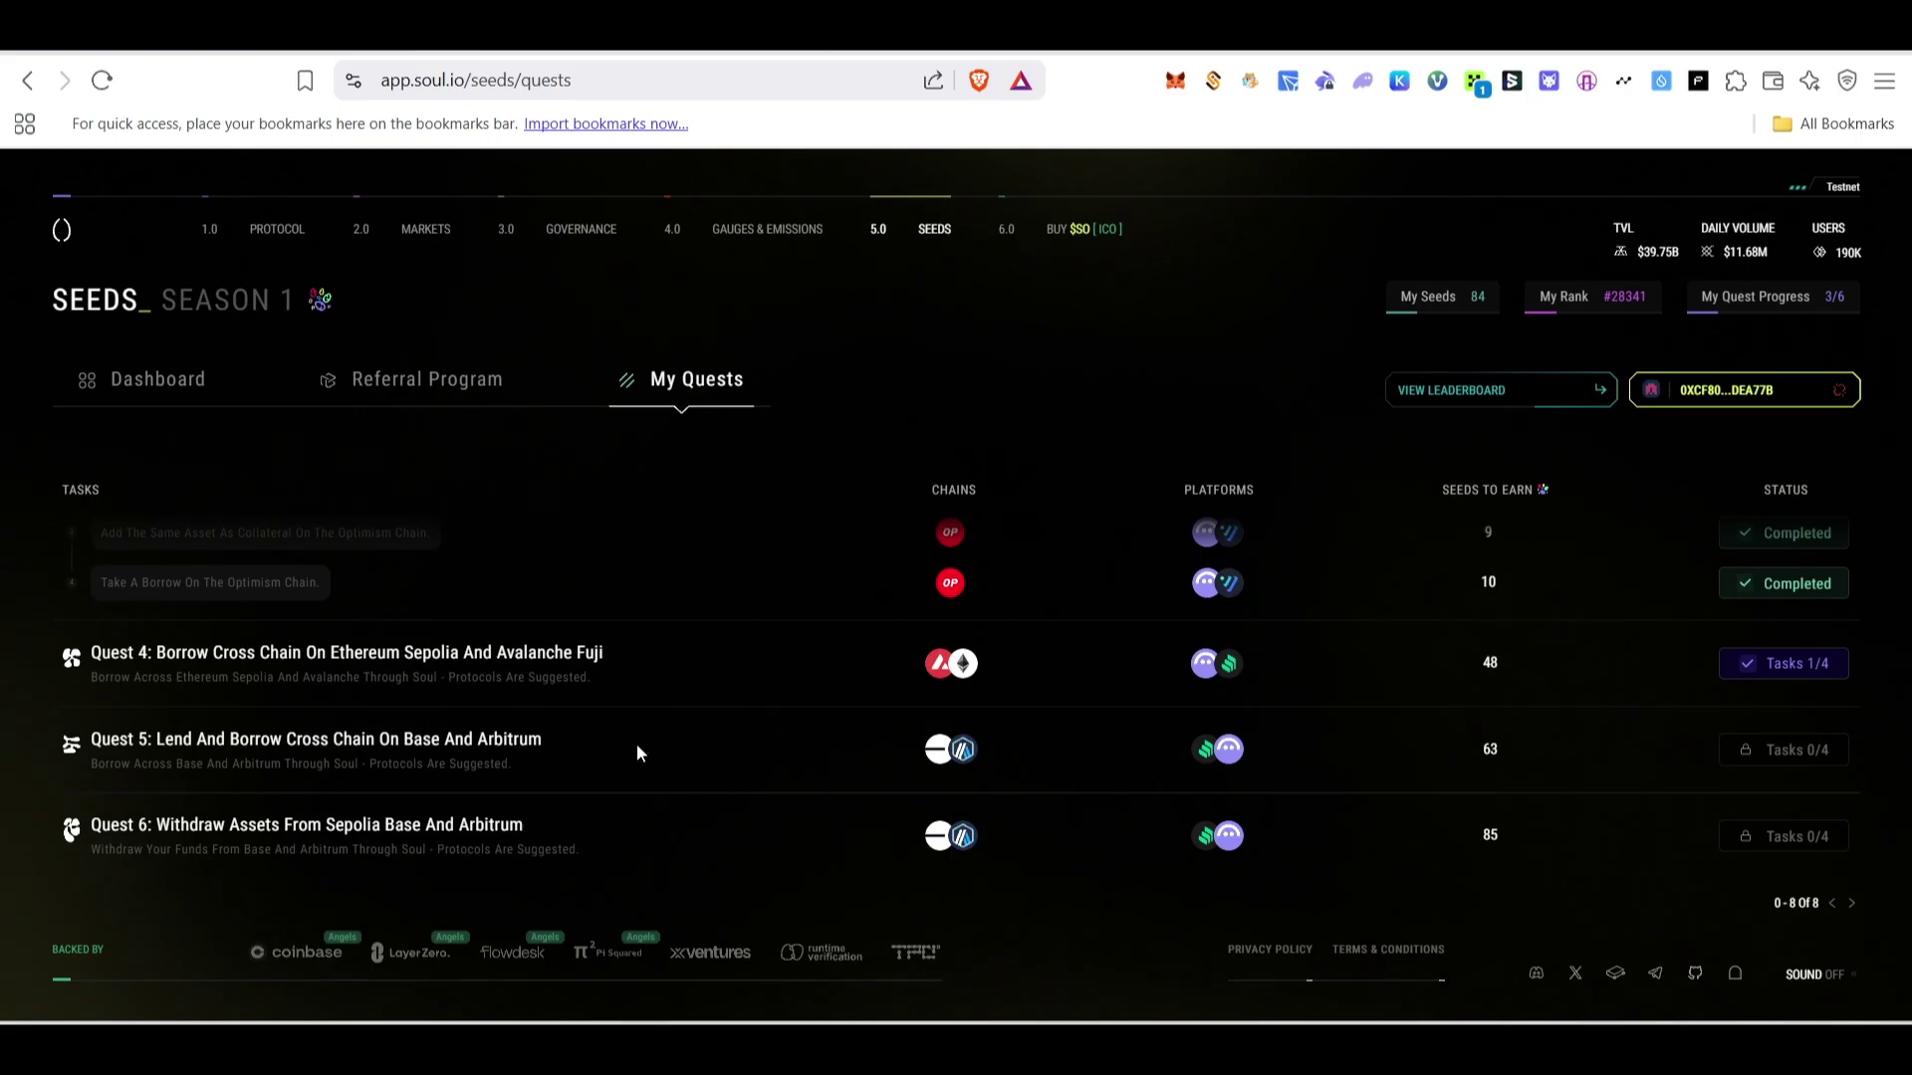
{"action": "scroll", "coordinate": [170, 802], "scroll_direction": "up", "scroll_amount": 3}
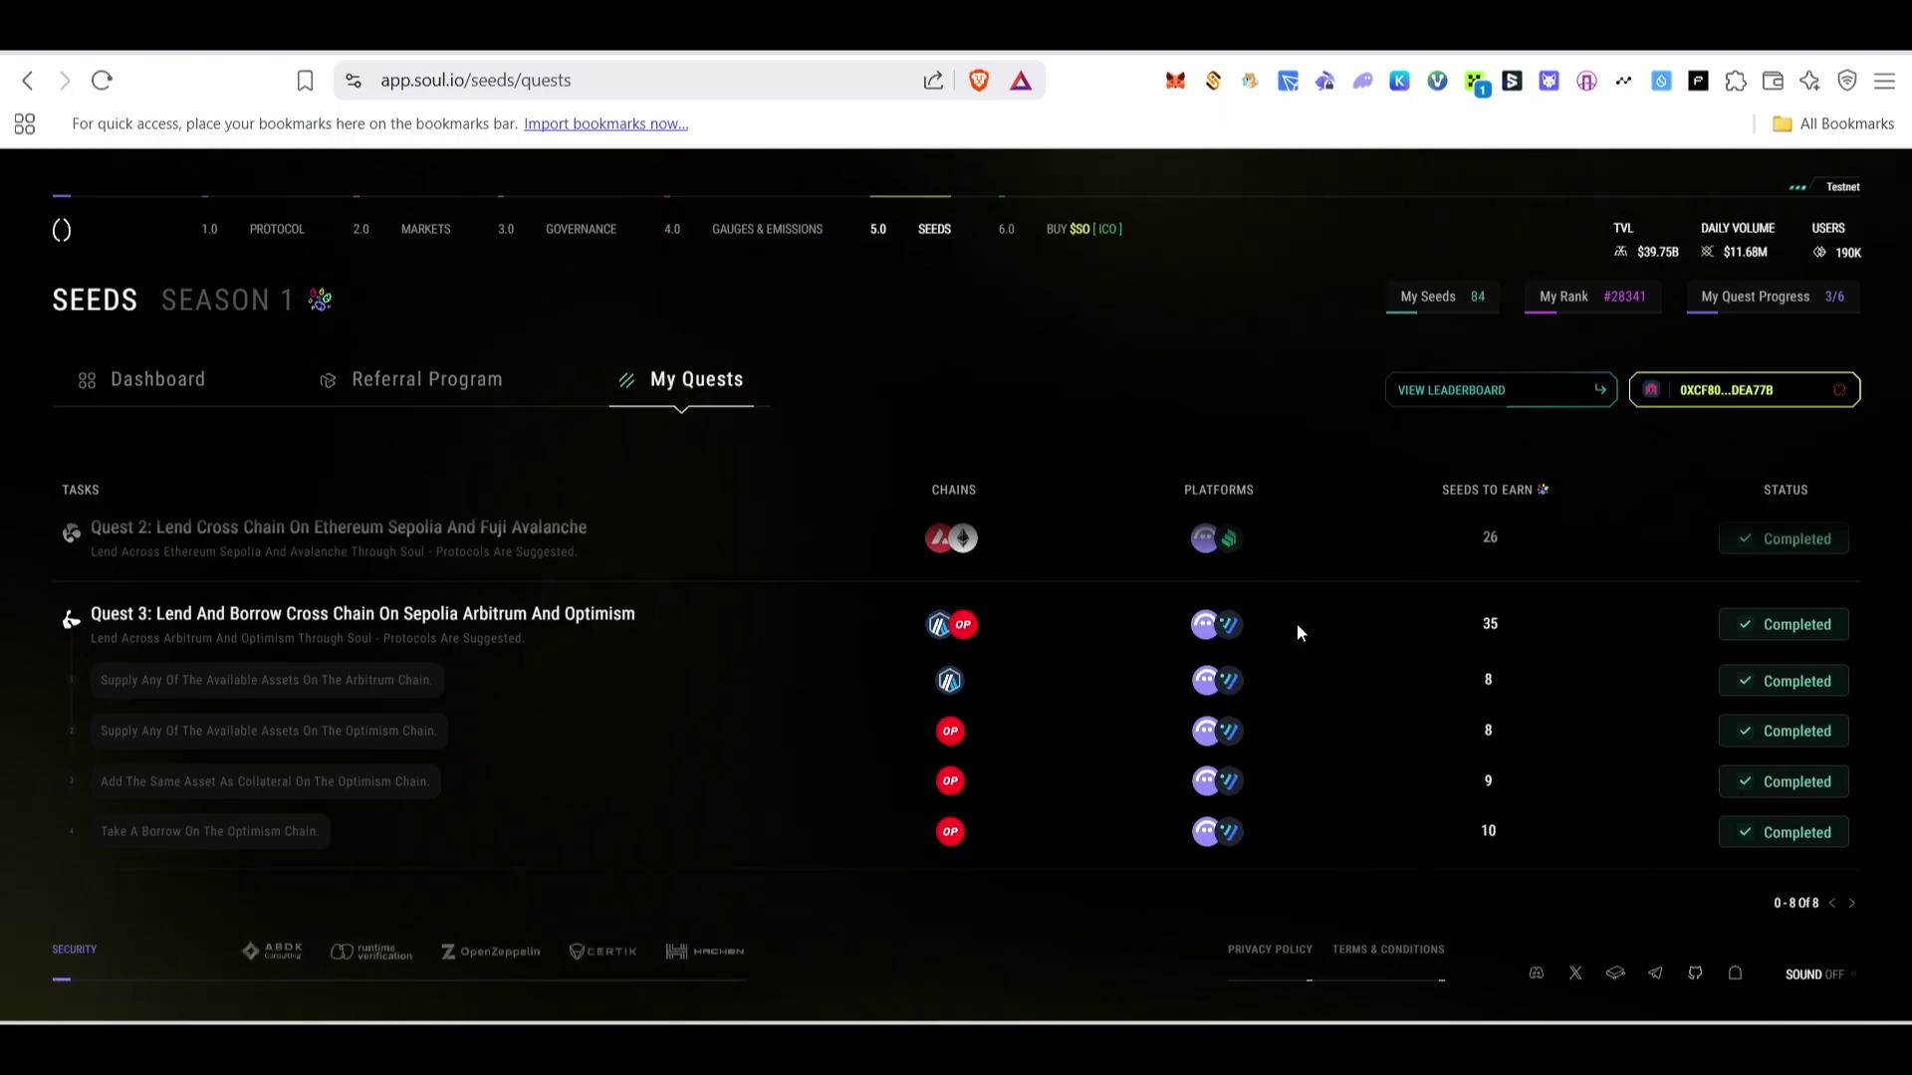
{"action": "scroll", "coordinate": [344, 705], "scroll_direction": "down", "scroll_amount": 3}
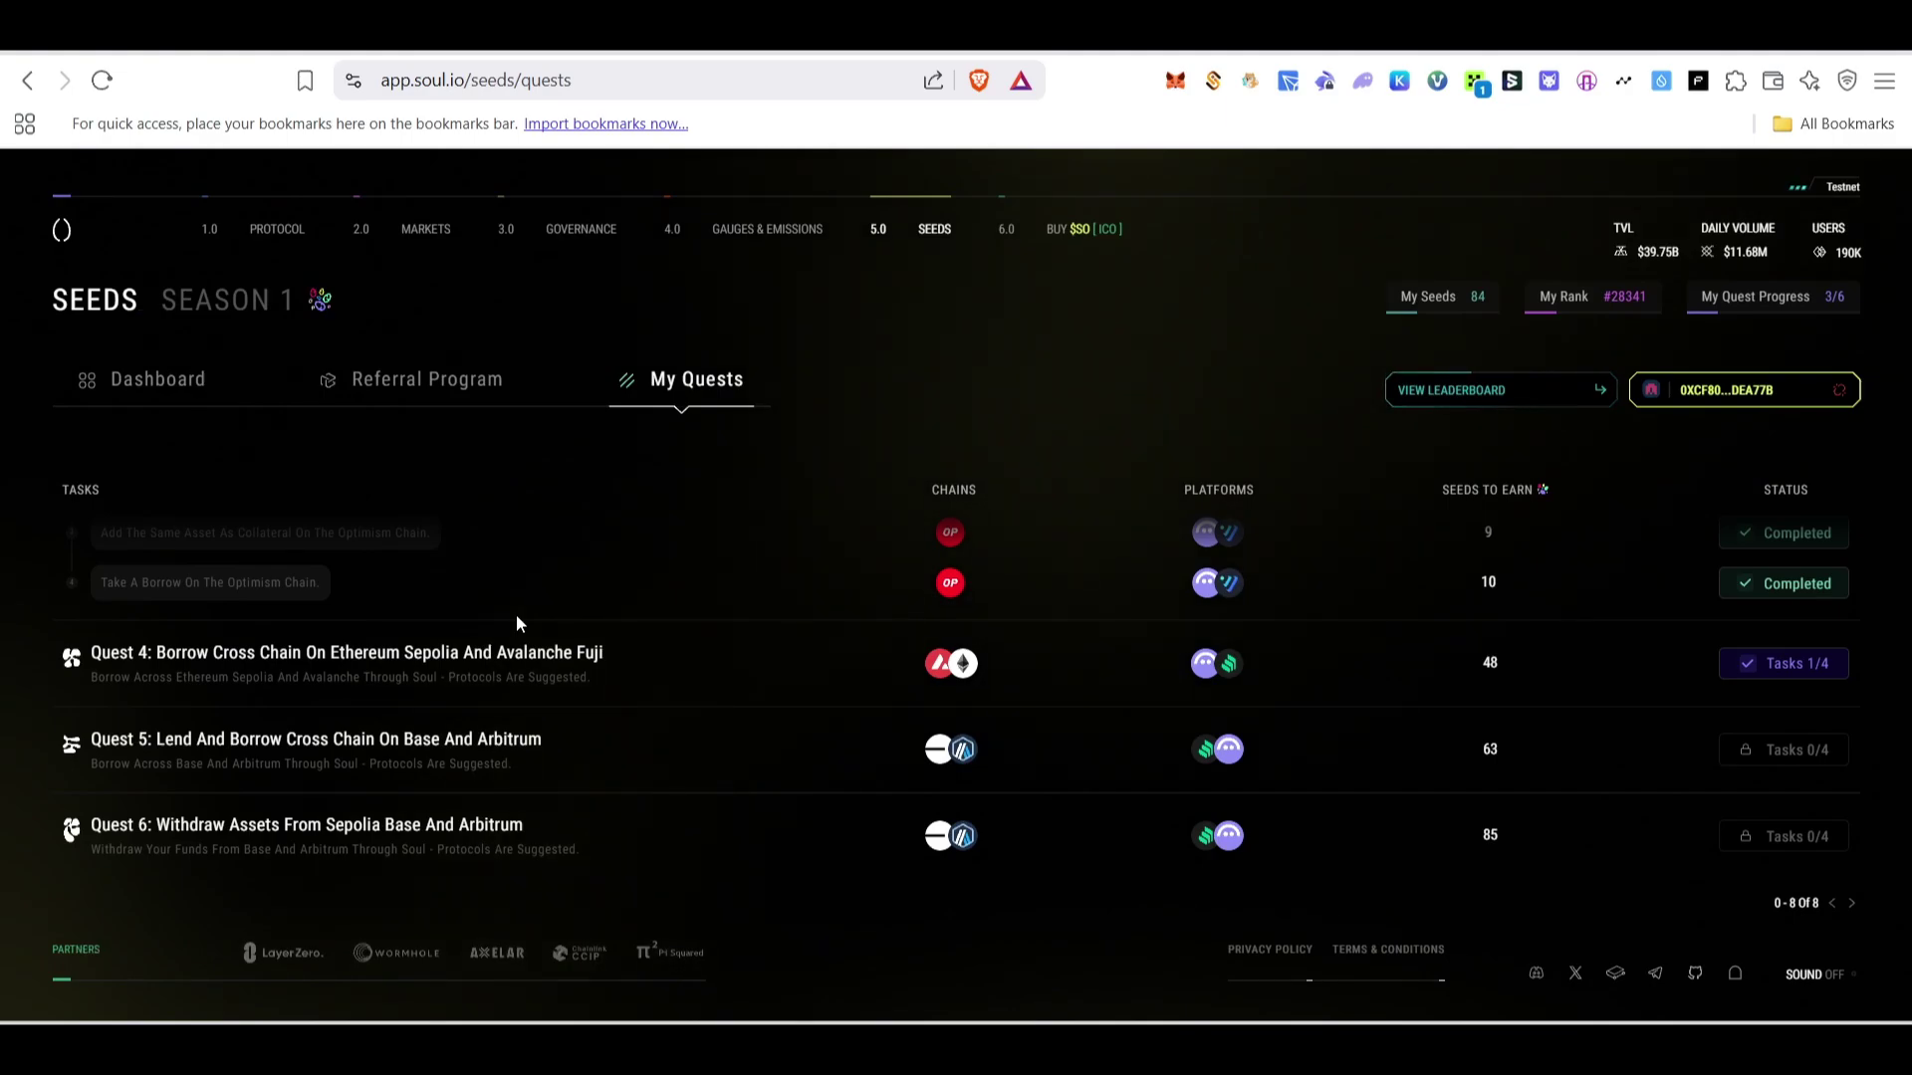
{"action": "scroll", "coordinate": [743, 840], "scroll_direction": "up", "scroll_amount": 2}
{"action": "scroll", "coordinate": [1529, 789], "scroll_direction": "down", "scroll_amount": 2}
{"action": "scroll", "coordinate": [1529, 790], "scroll_direction": "down", "scroll_amount": 1}
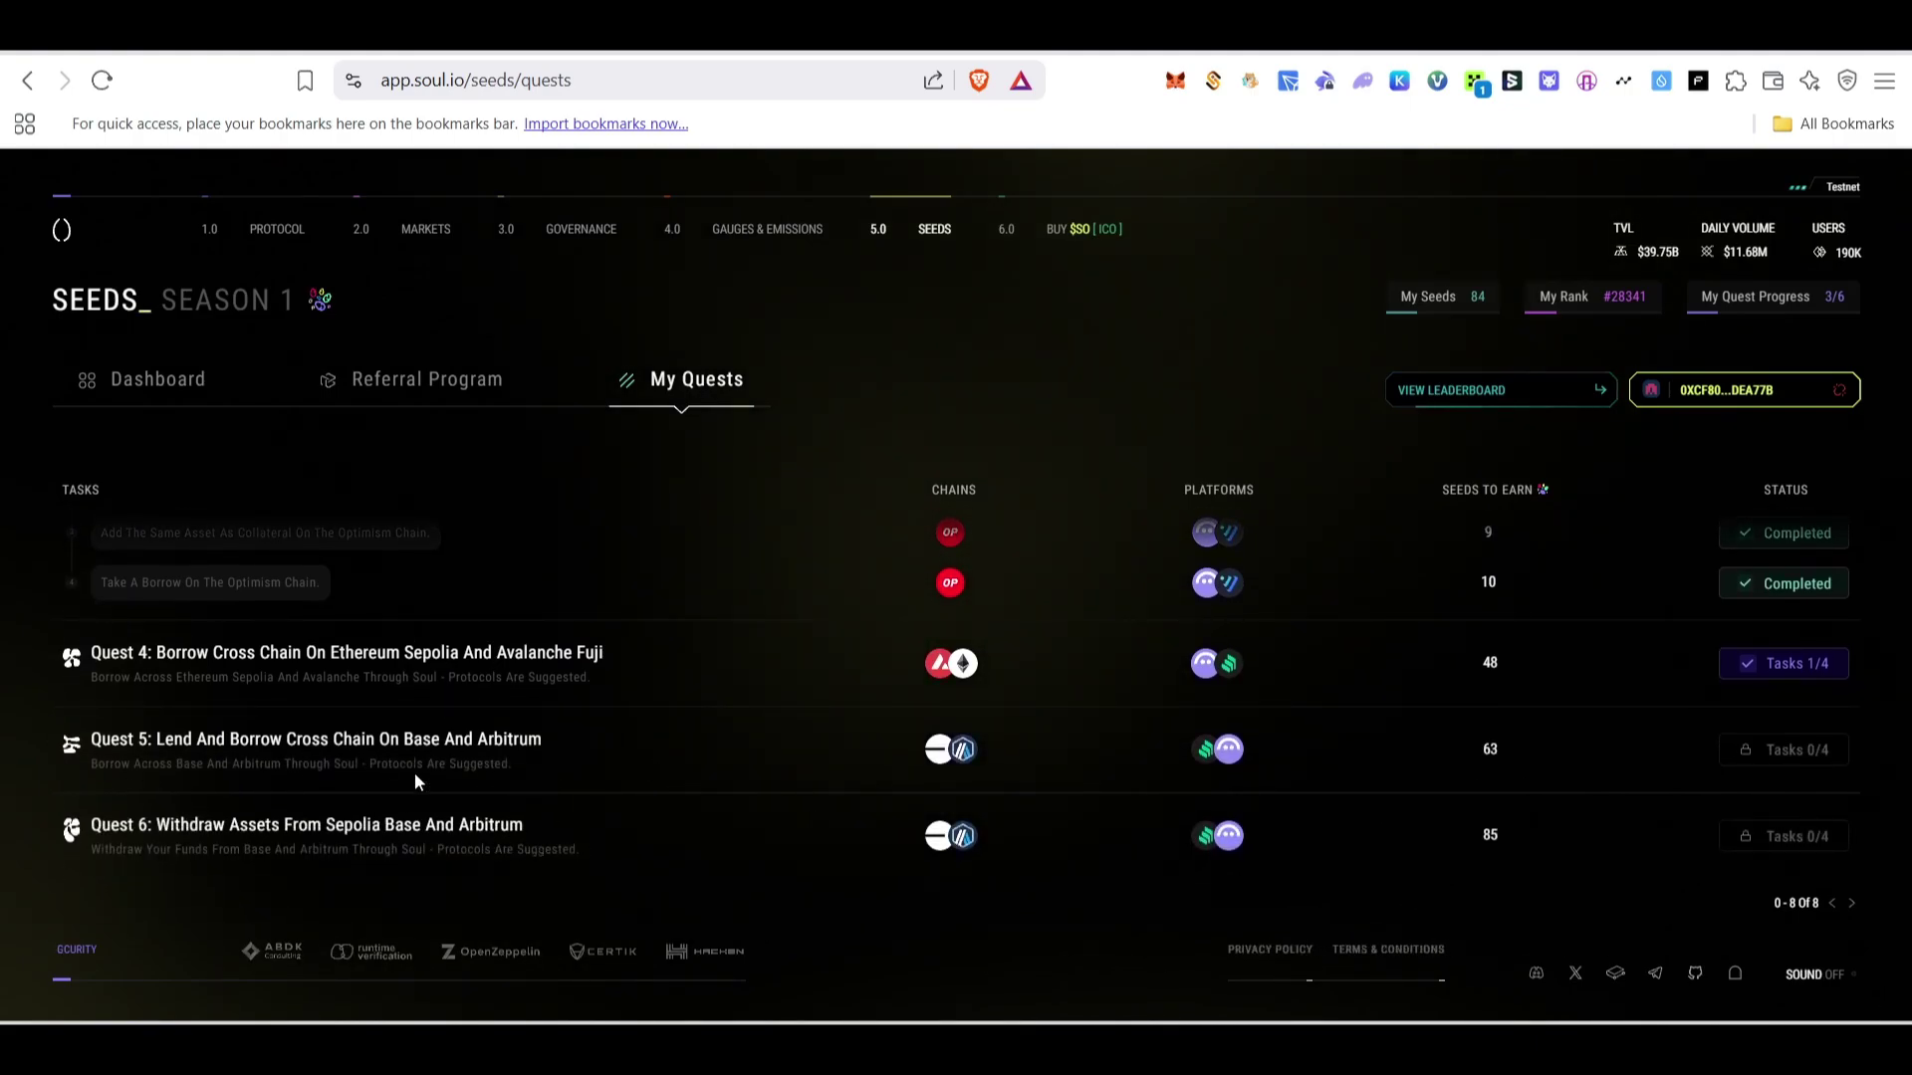
{"action": "scroll", "coordinate": [902, 872], "scroll_direction": "up", "scroll_amount": 5}
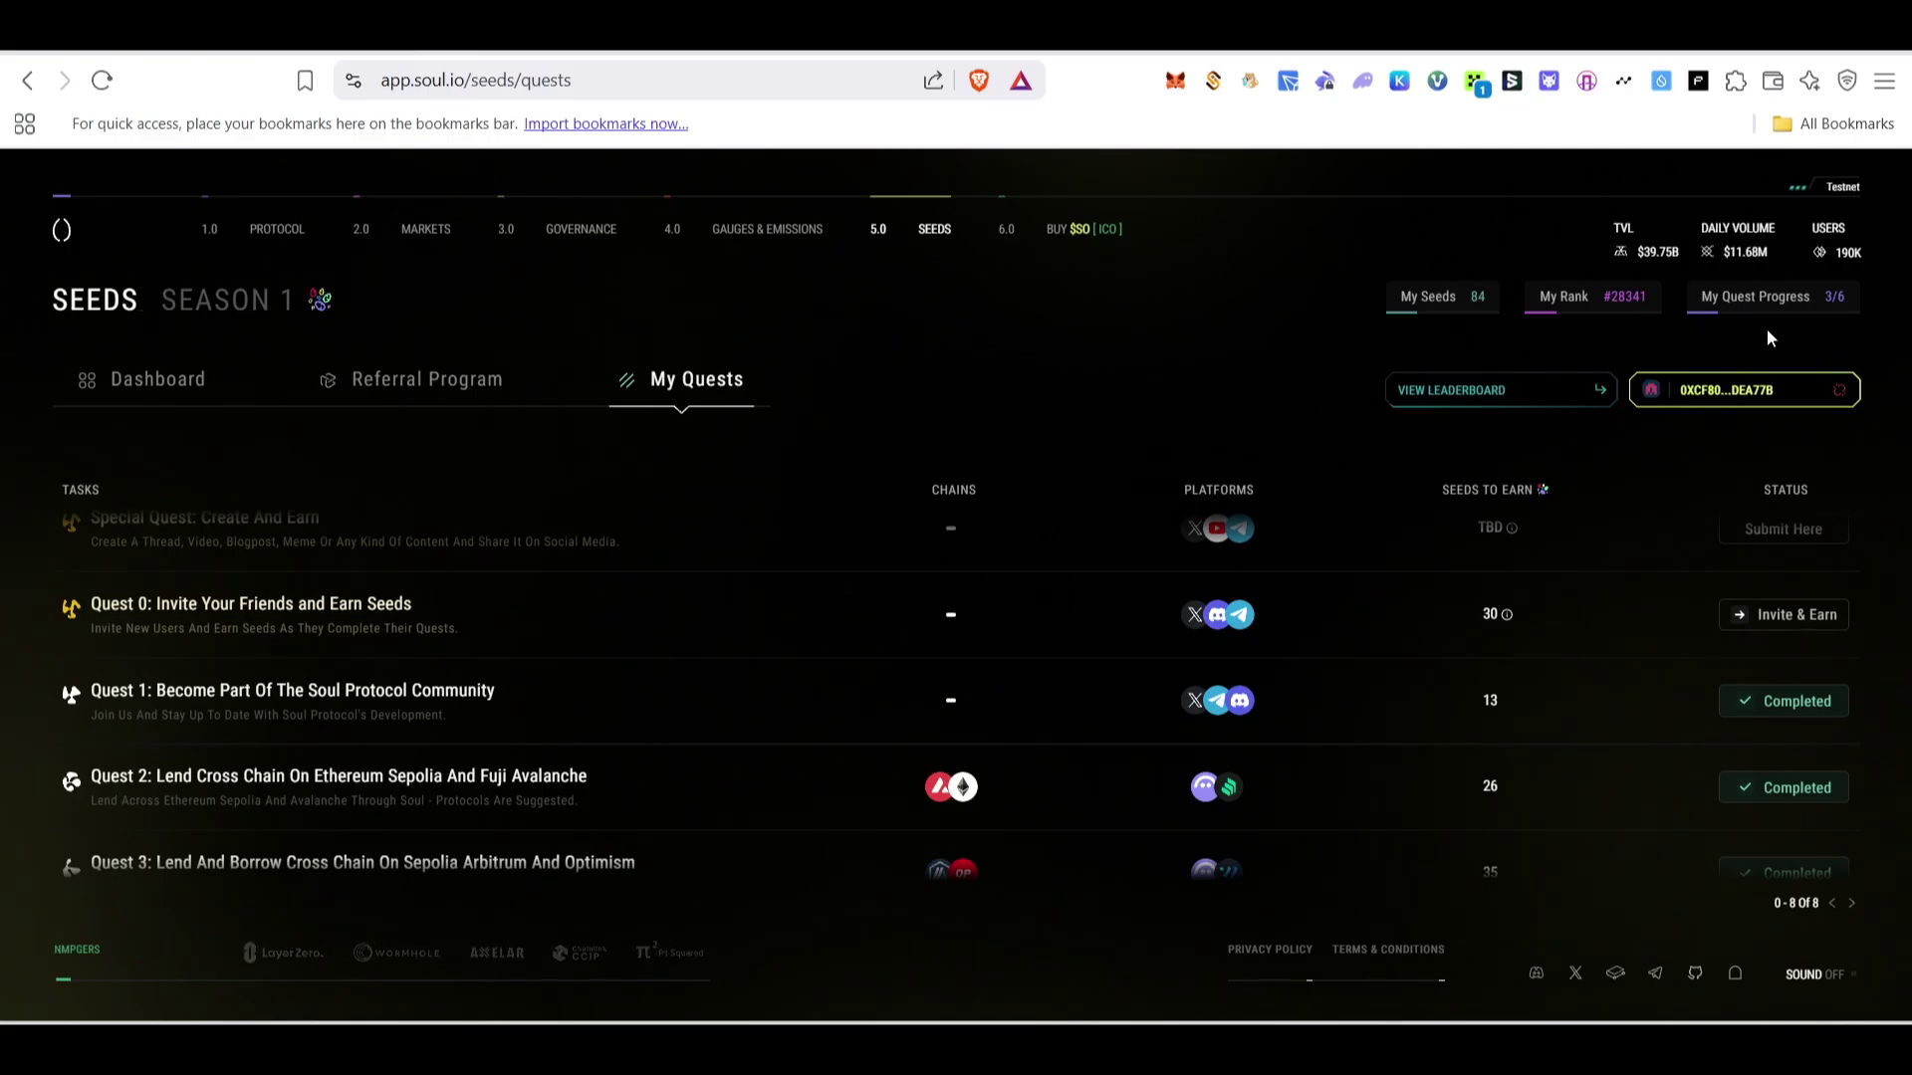
{"action": "scroll", "coordinate": [1509, 564], "scroll_direction": "down", "scroll_amount": 5}
{"action": "scroll", "coordinate": [403, 764], "scroll_direction": "up", "scroll_amount": 5}
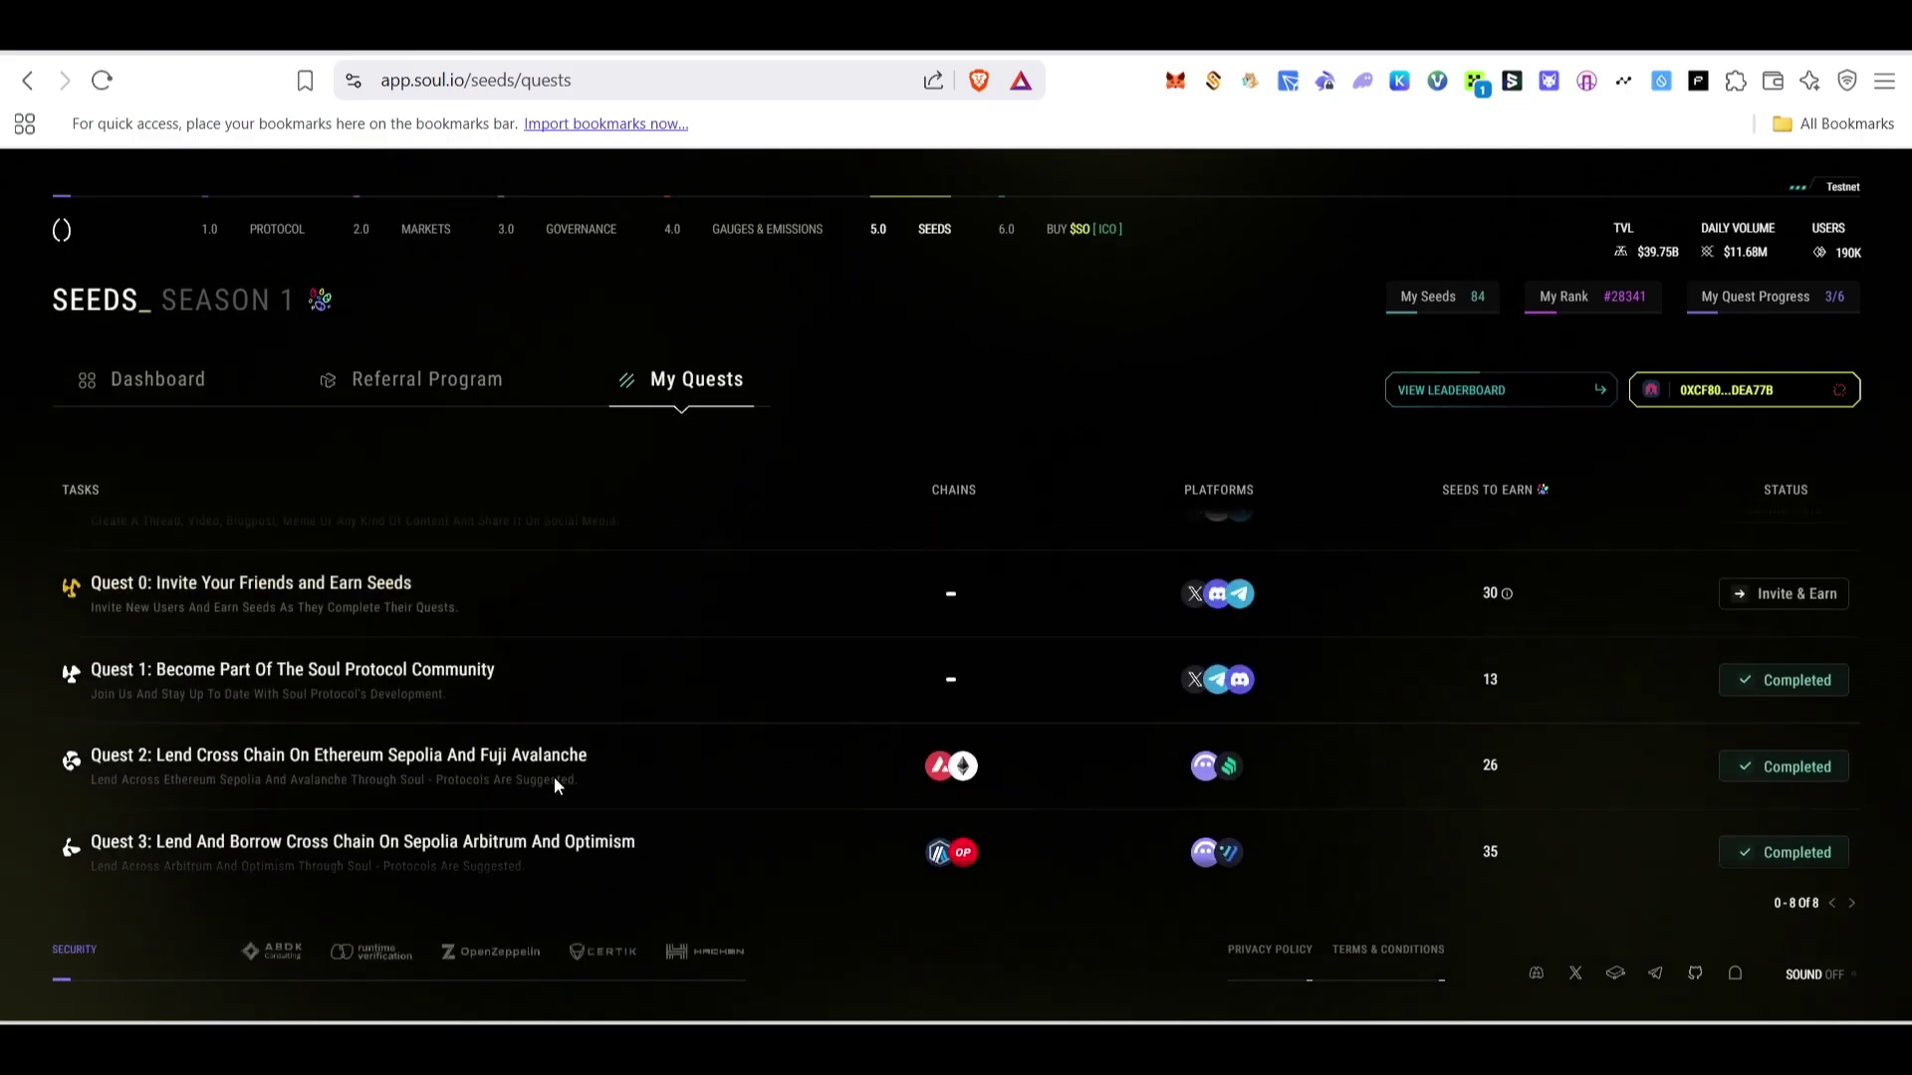
{"action": "scroll", "coordinate": [554, 785], "scroll_direction": "down", "scroll_amount": 4}
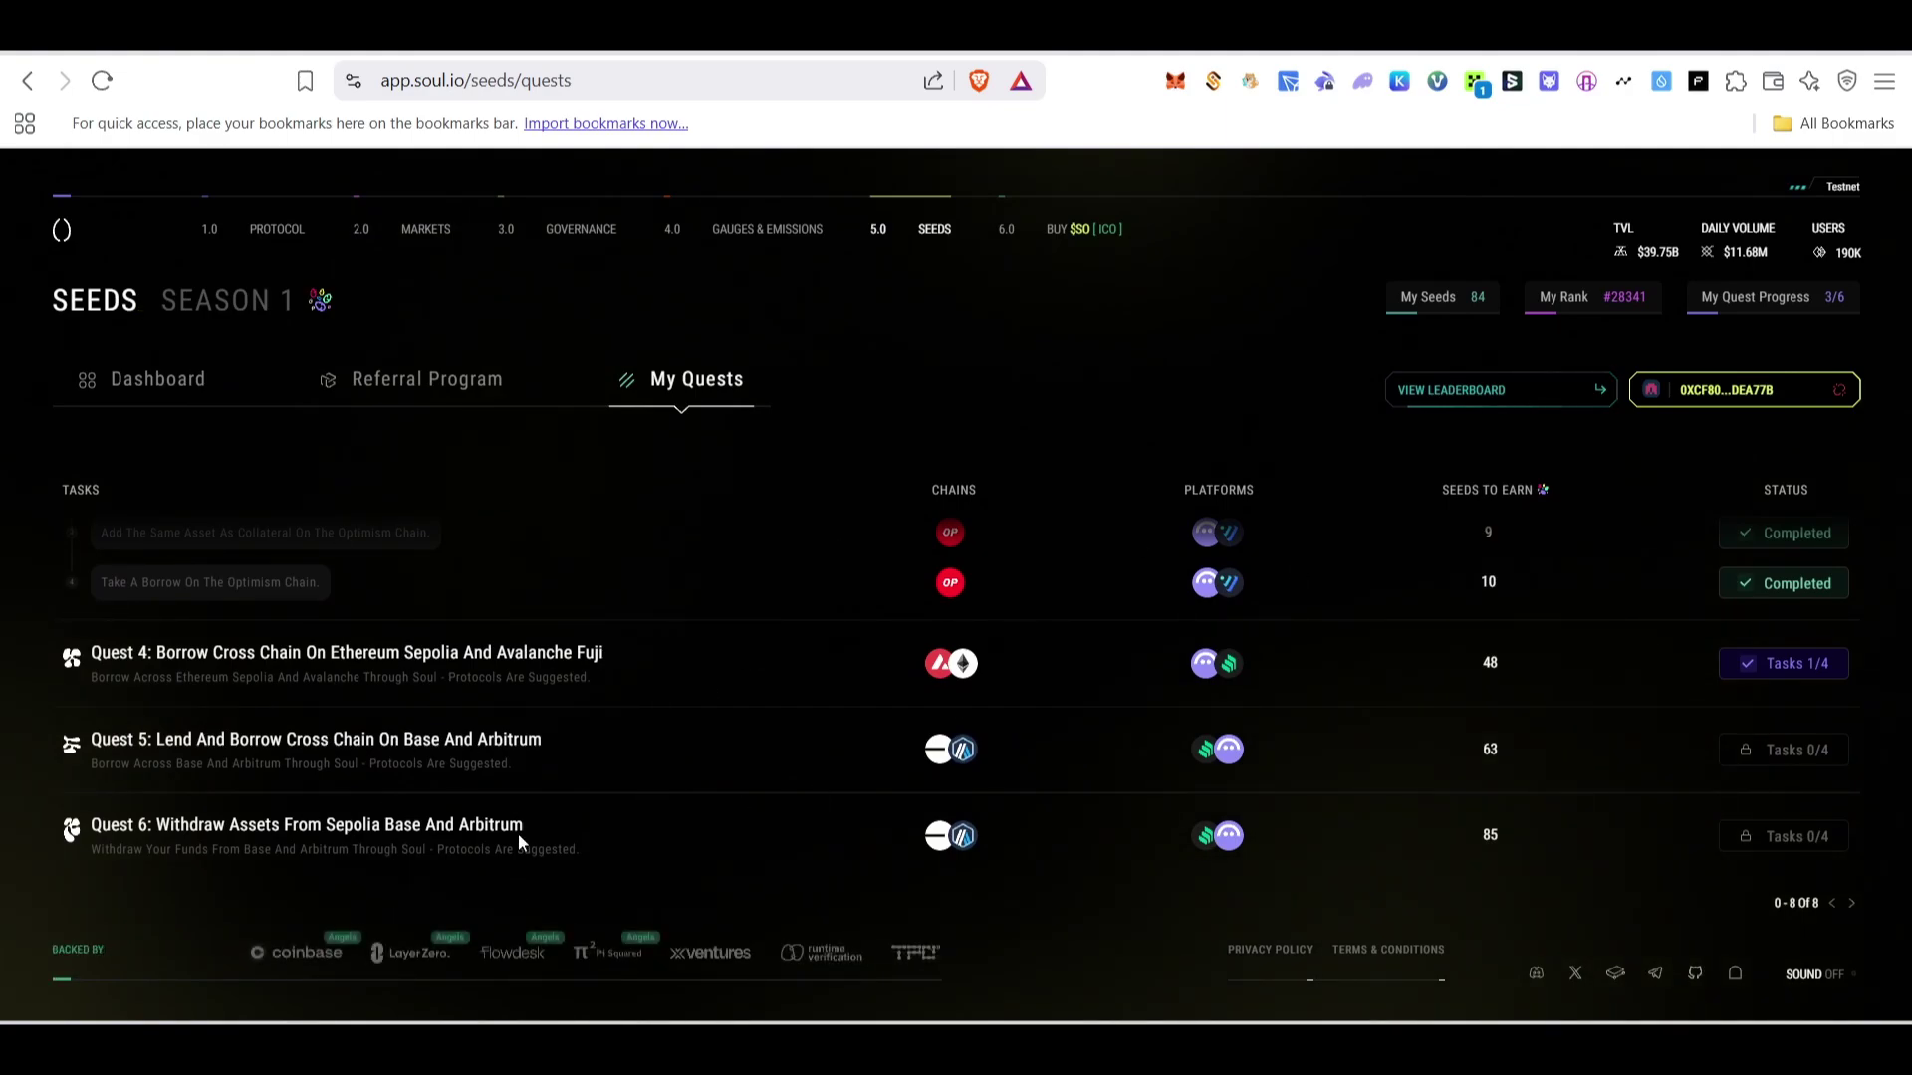
{"action": "scroll", "coordinate": [1103, 786], "scroll_direction": "up", "scroll_amount": 5}
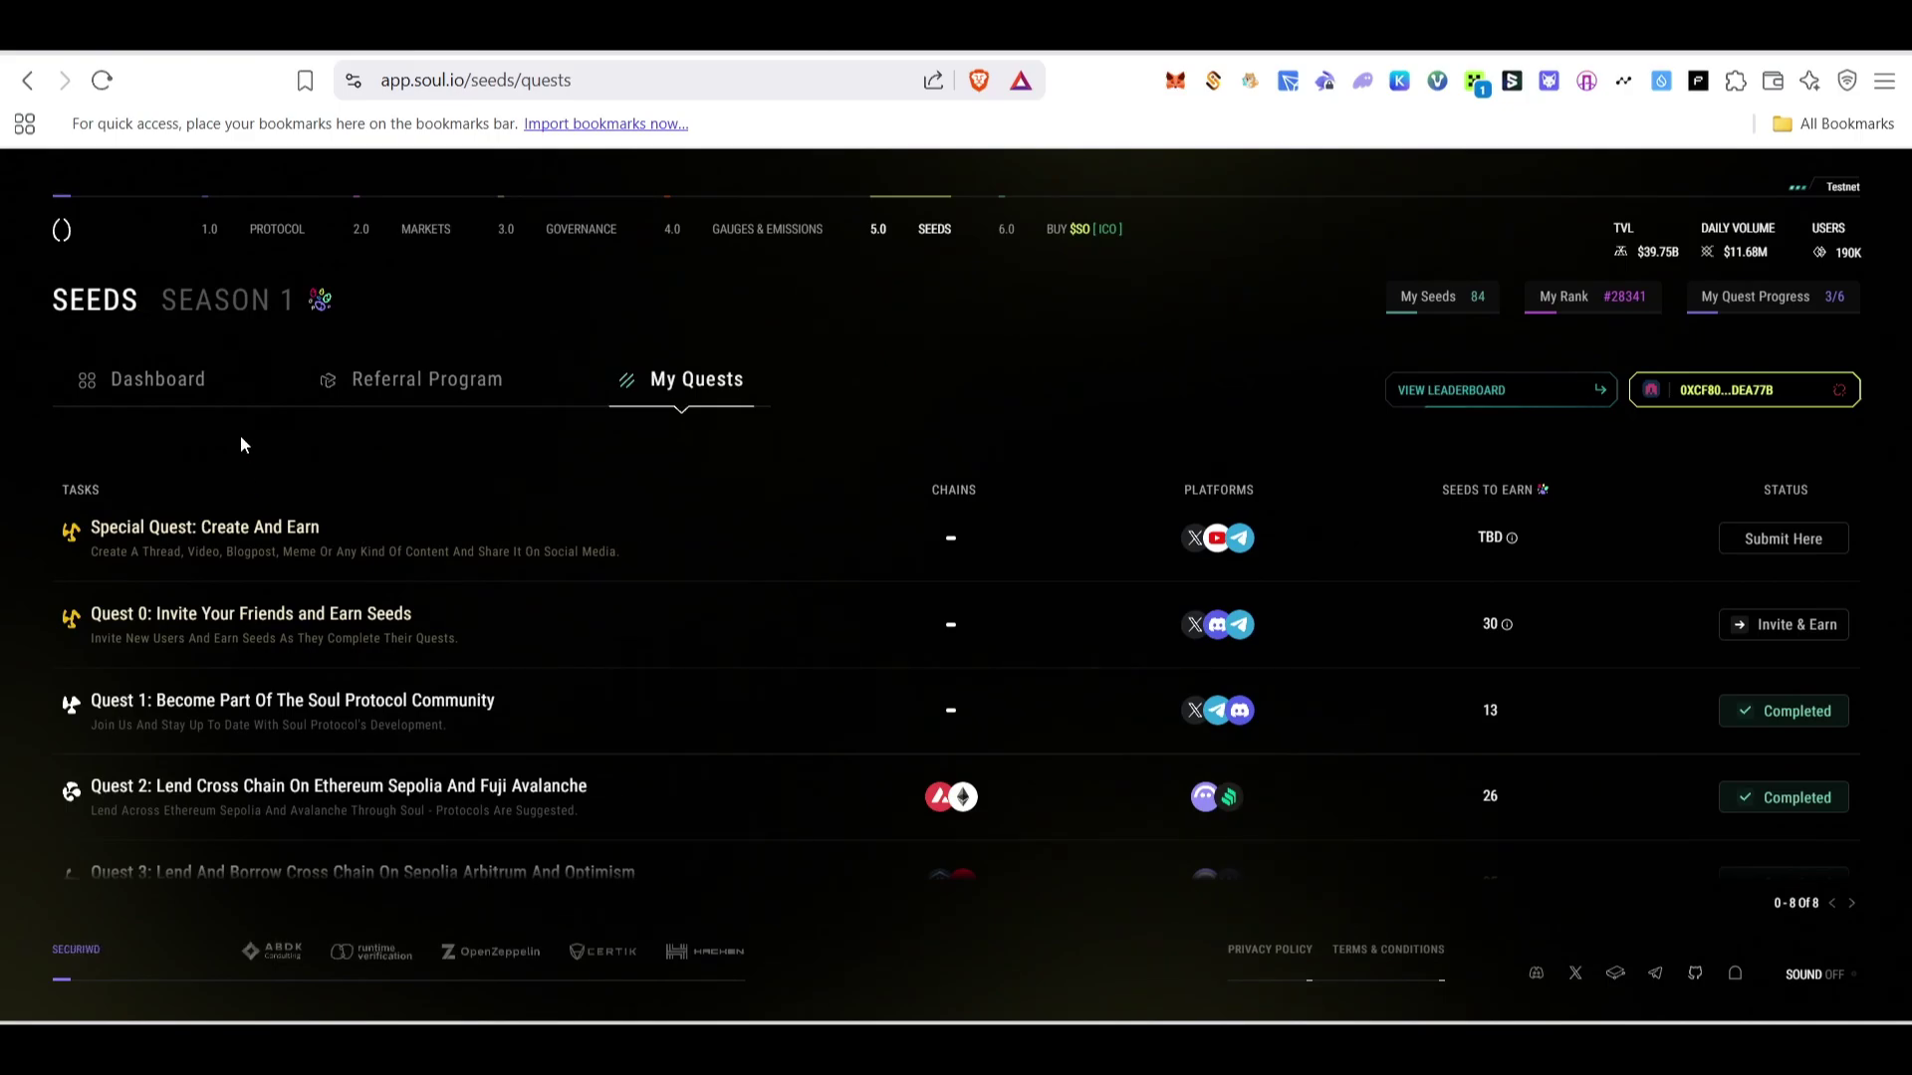
Open the Season 1 seeds dashboard and examine the seed milestone levels up to level 05.
{"action": "left_click", "coordinate": [213, 392]}
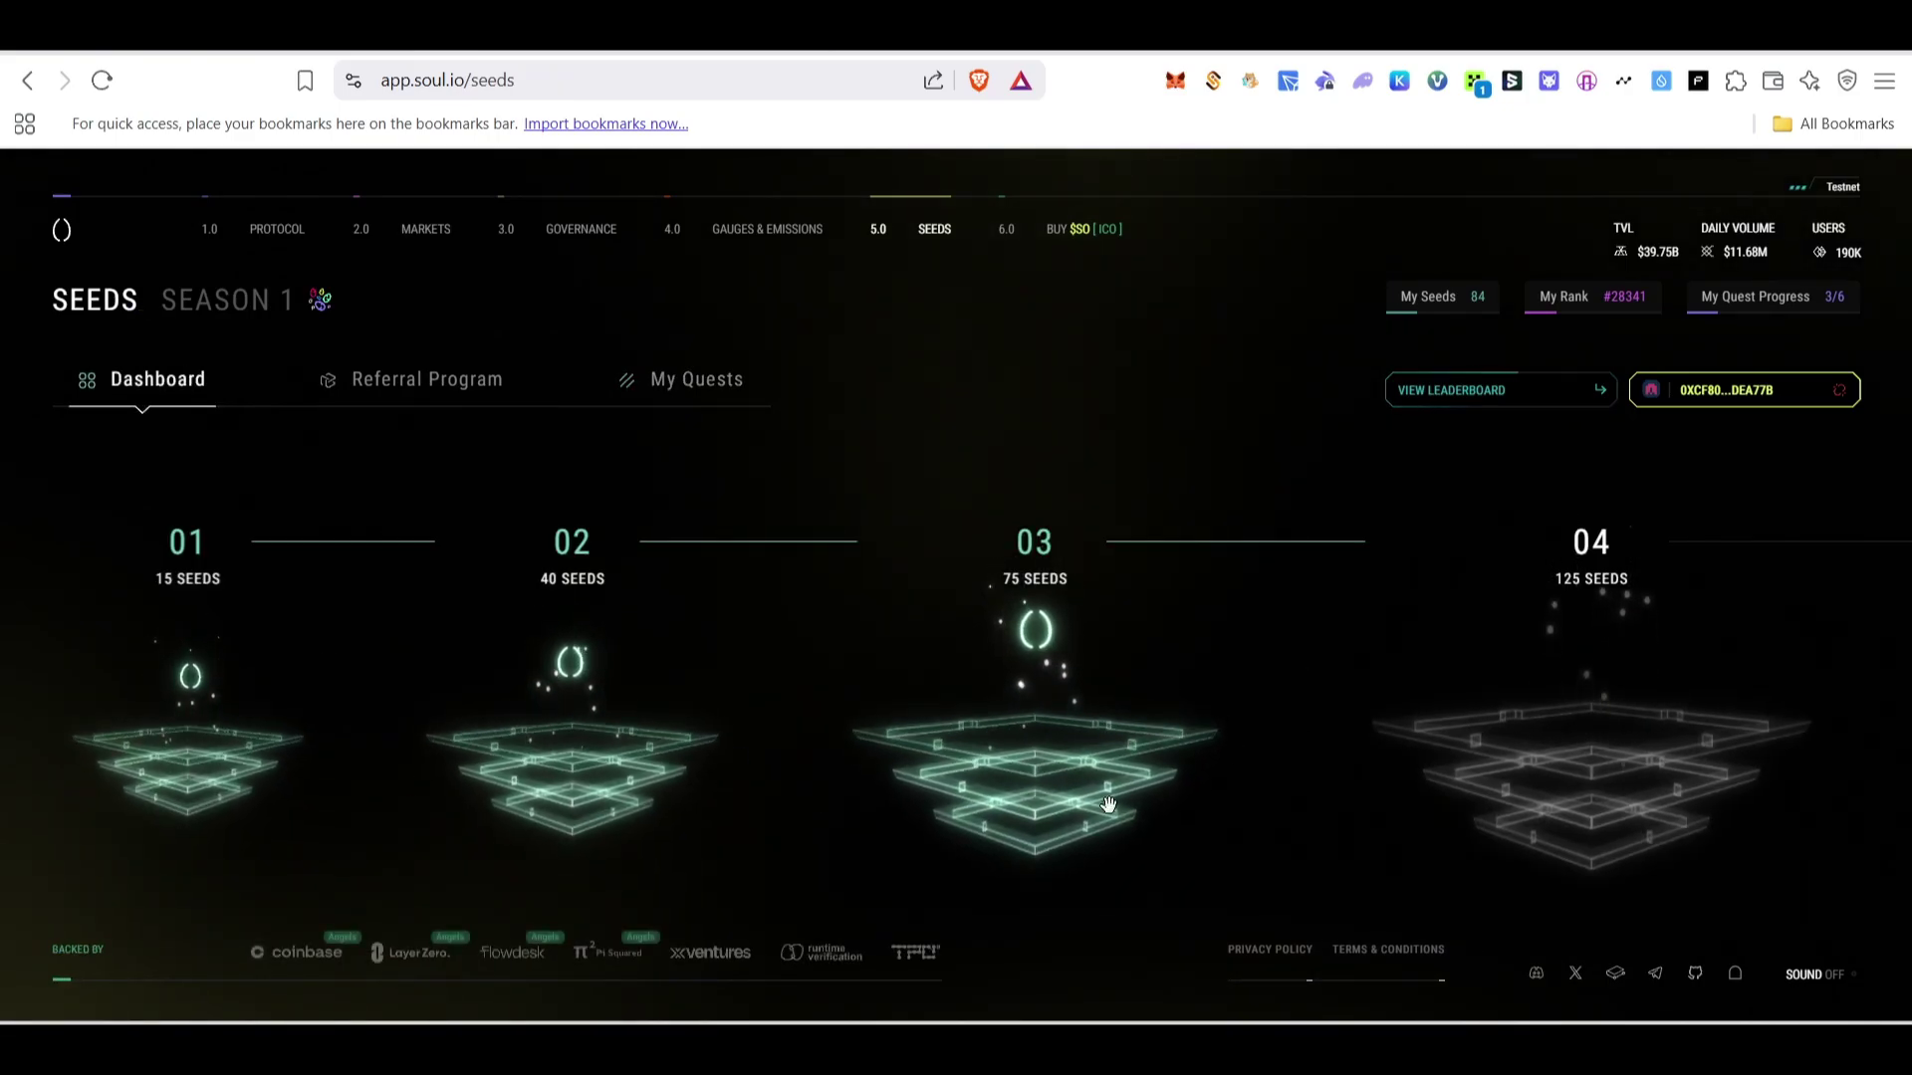
{"action": "scroll", "coordinate": [823, 788], "scroll_direction": "down", "scroll_amount": 2}
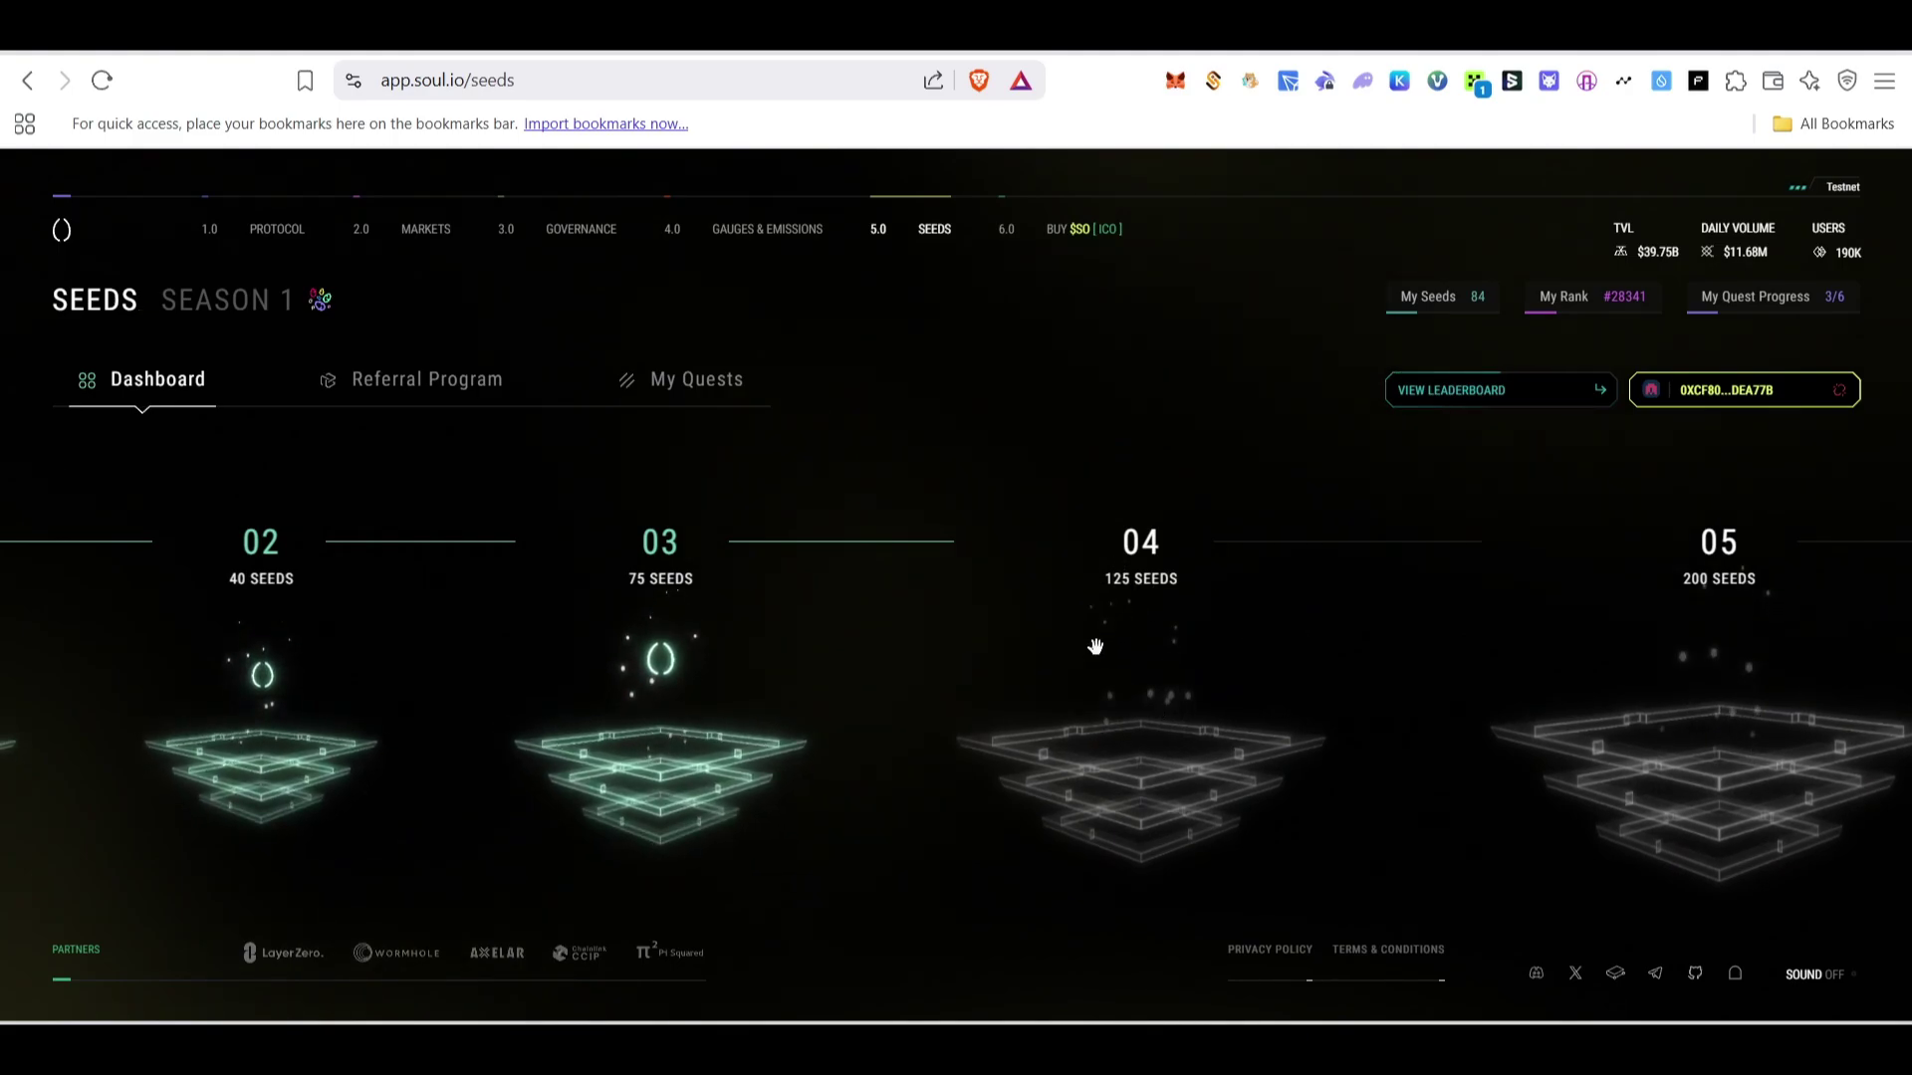
{"action": "left_click_drag", "start_coordinate": [1224, 665], "coordinate": [1159, 733]}
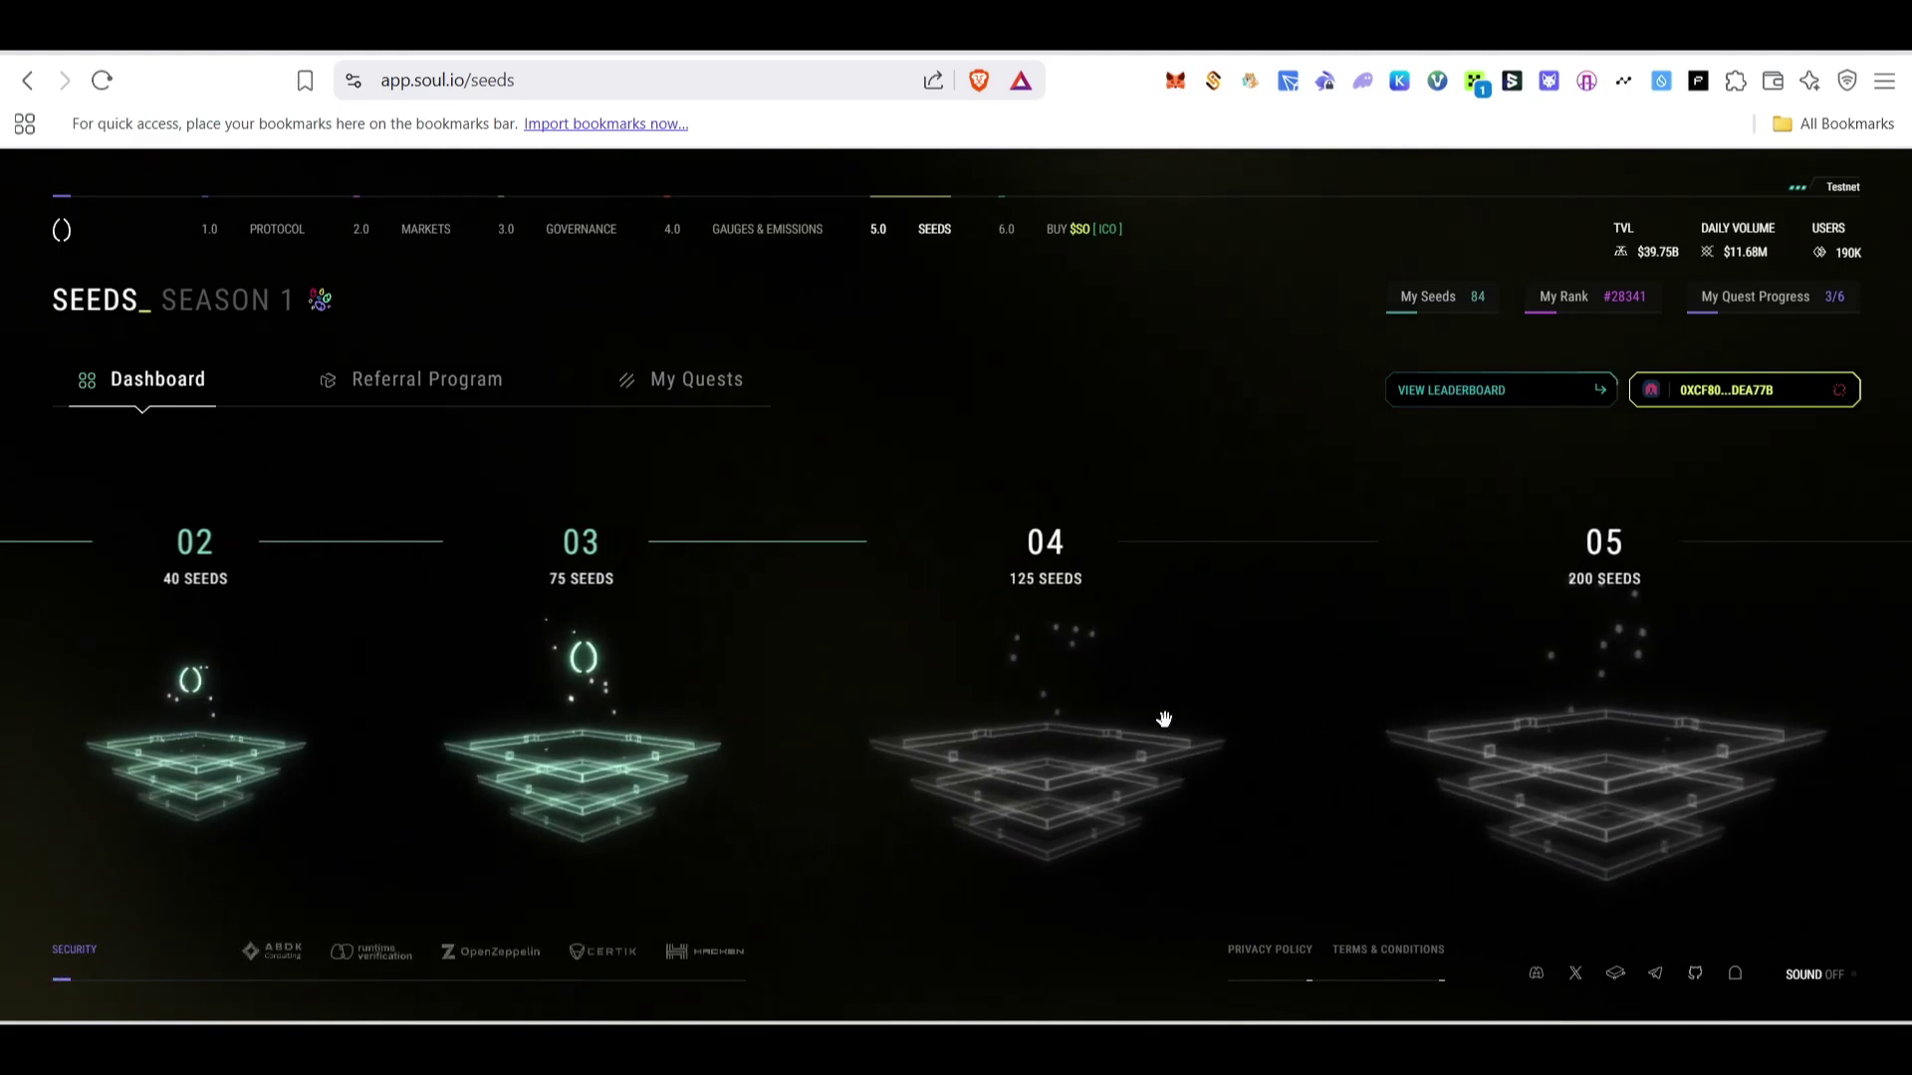